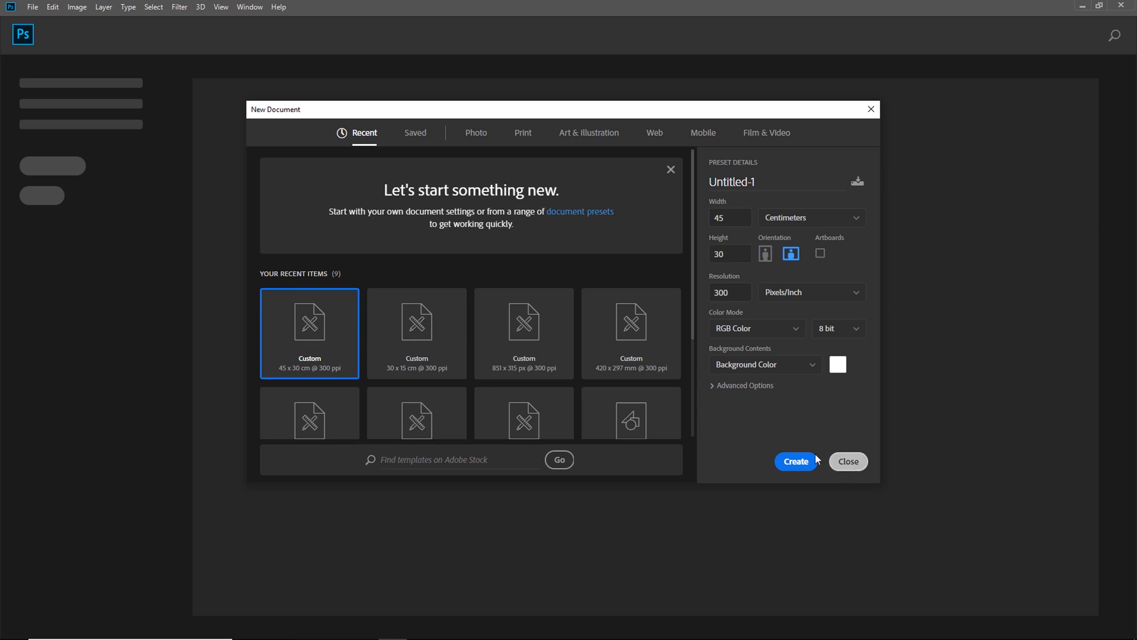
Create a 45 × 30 cm document at 300 pixels/inch and open sand.jpg and water surface.jpg
{"action": "left_click", "coordinate": [795, 461]}
{"action": "left_click", "coordinate": [32, 7]}
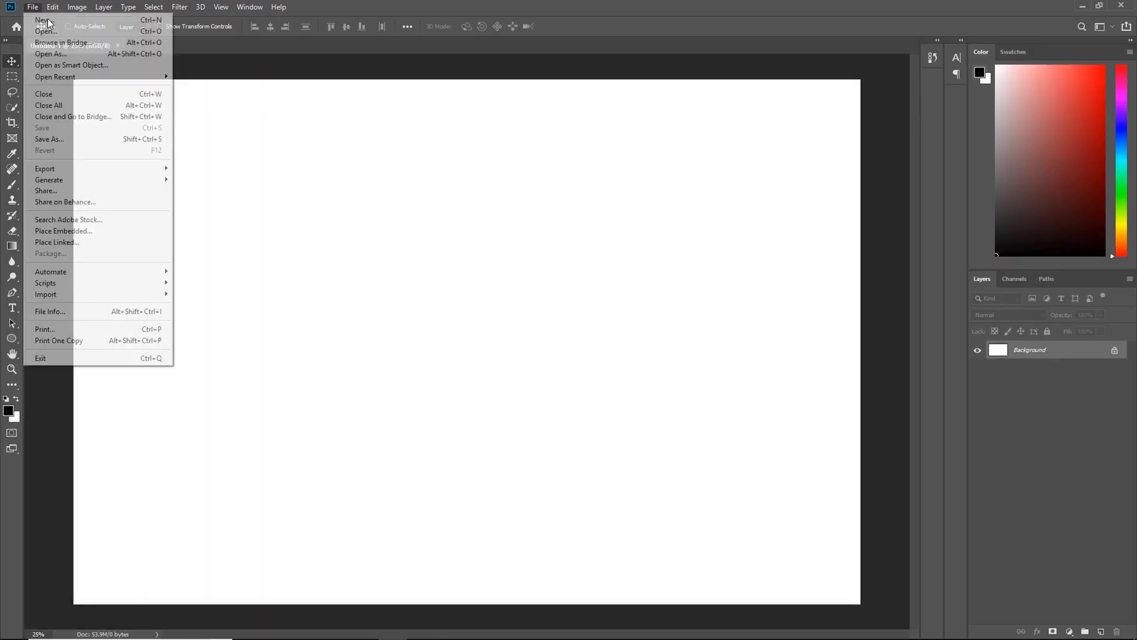
{"action": "left_click", "coordinate": [45, 35]}
{"action": "left_click_drag", "start_coordinate": [991, 176], "coordinate": [876, 62]}
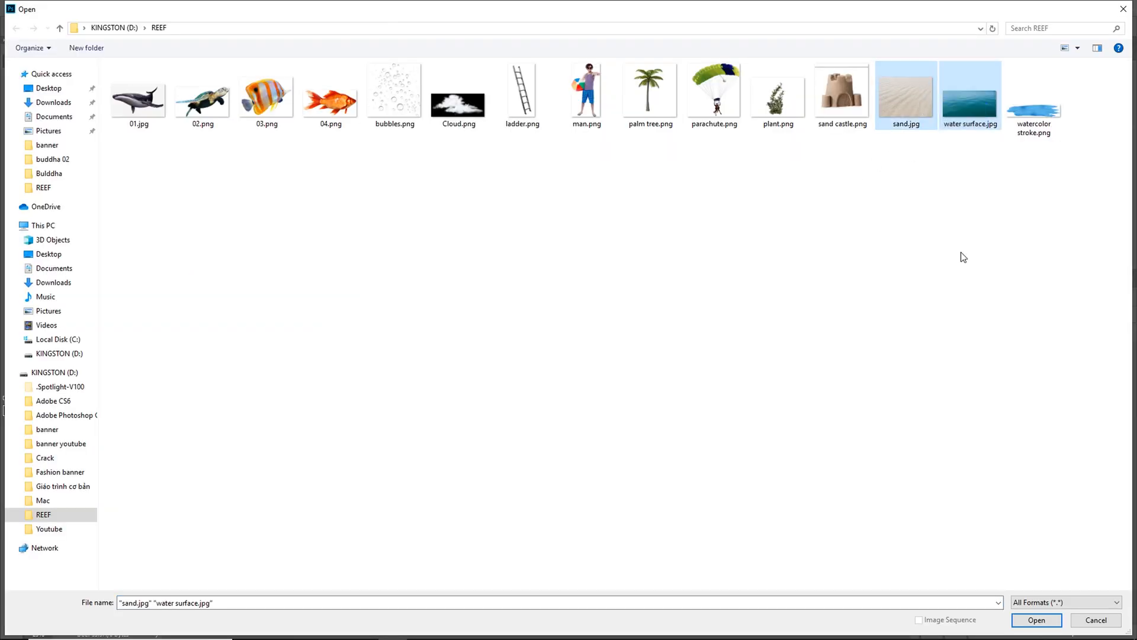
{"action": "left_click", "coordinate": [1037, 619]}
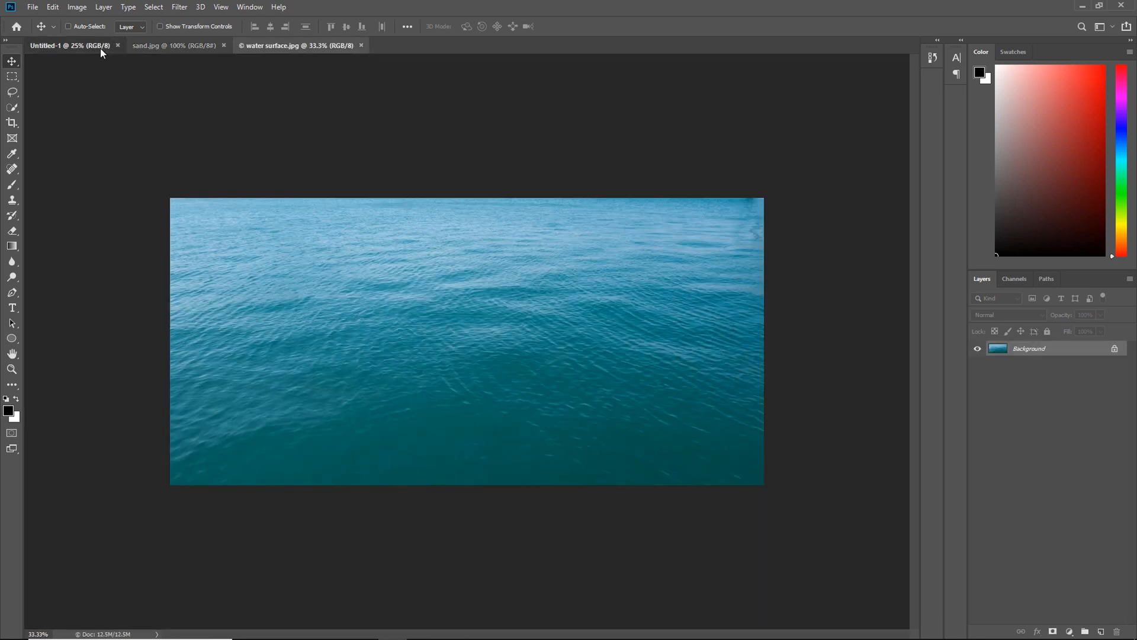
Draw a wide black ellipse about 3425 × 505 px in the upper part of the new document
{"action": "left_click", "coordinate": [100, 48]}
{"action": "left_click", "coordinate": [11, 338]}
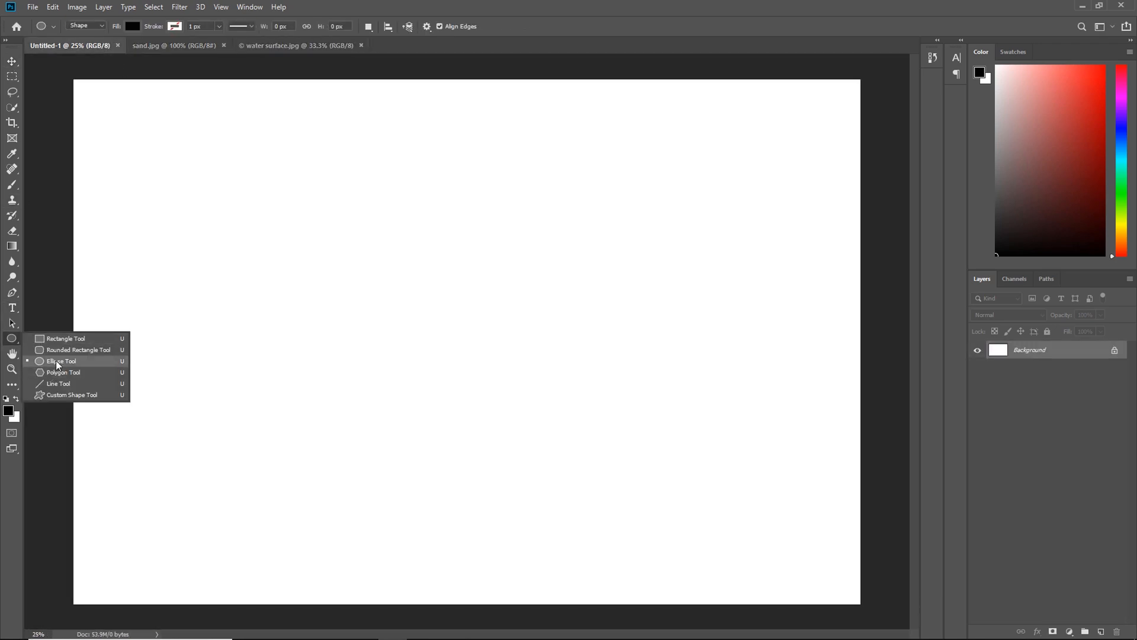
{"action": "left_click", "coordinate": [56, 360]}
{"action": "left_click_drag", "start_coordinate": [183, 196], "coordinate": [690, 272]}
{"action": "key", "text": "v"}
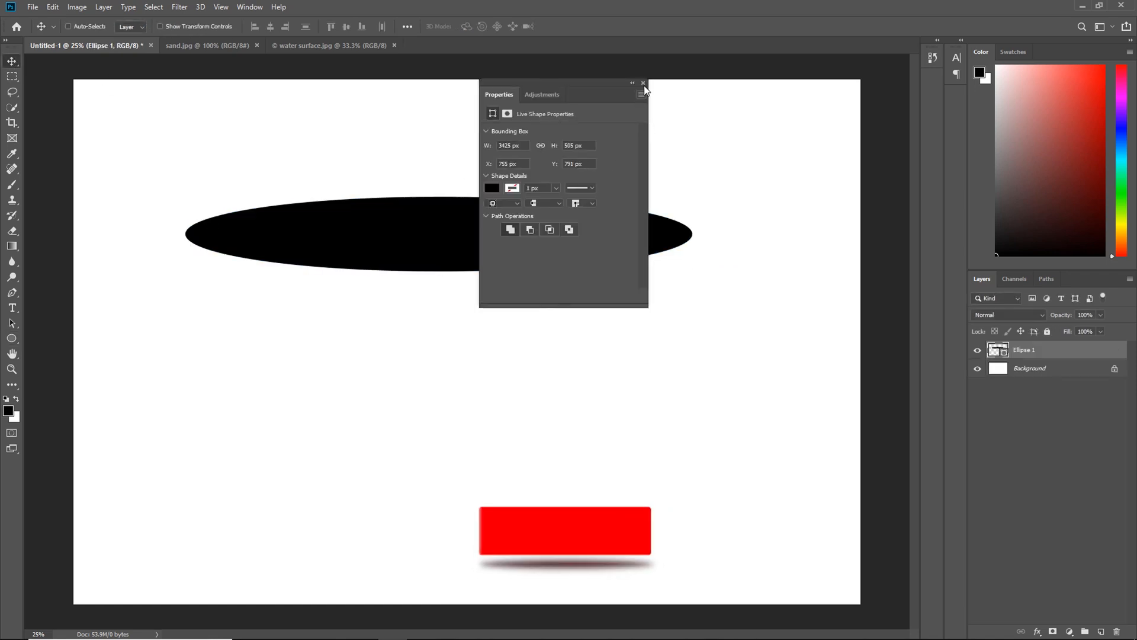
{"action": "left_click", "coordinate": [642, 83]}
Centre the ellipse horizontally on the canvas and place a duplicate directly below it
{"action": "left_click_drag", "start_coordinate": [520, 234], "coordinate": [557, 276]}
{"action": "key", "text": "ctrl"}
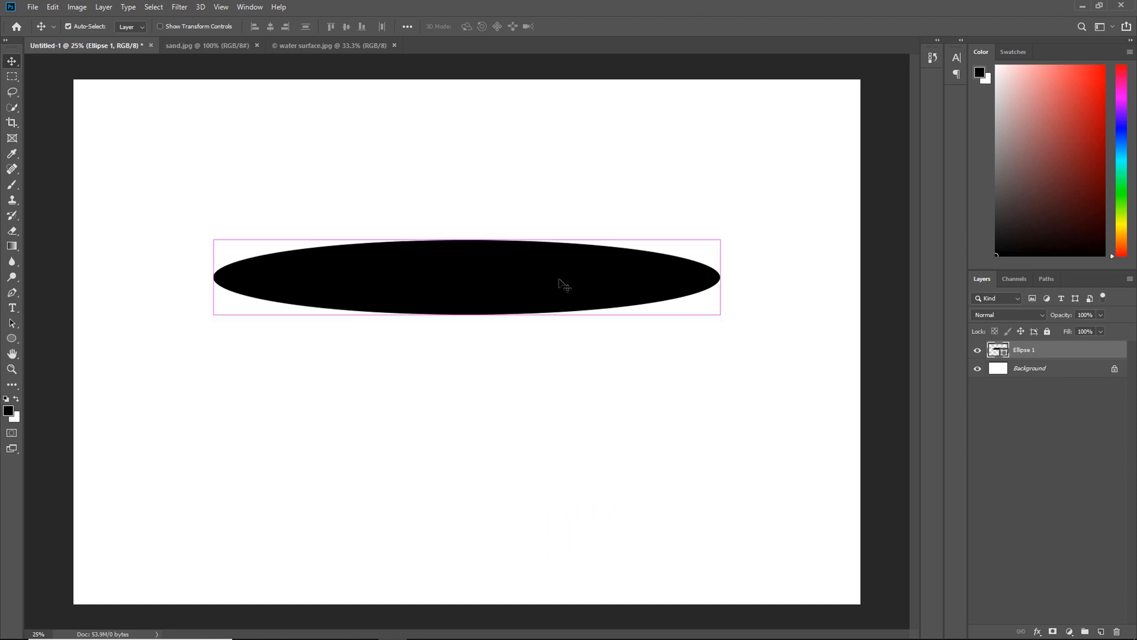
{"action": "left_click_drag", "start_coordinate": [558, 278], "coordinate": [570, 435]}
Copy the water surface photo into the new document and enlarge it to cover the upper ellipse
{"action": "left_click", "coordinate": [342, 48]}
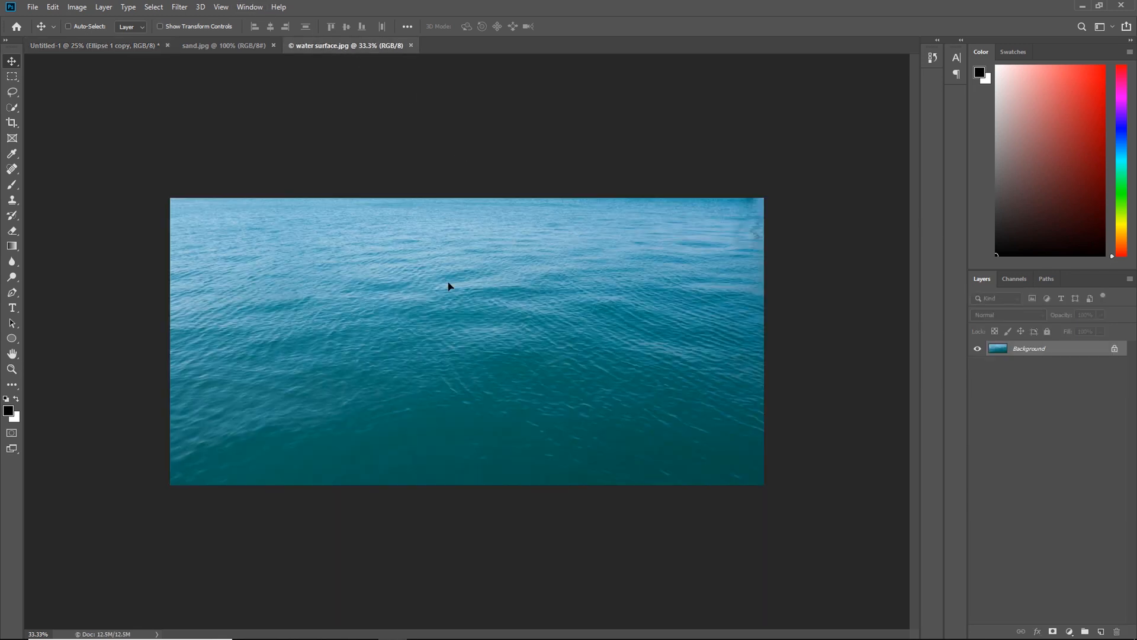
{"action": "left_click_drag", "start_coordinate": [137, 47], "coordinate": [437, 273]}
{"action": "key", "text": "ctrl+t"}
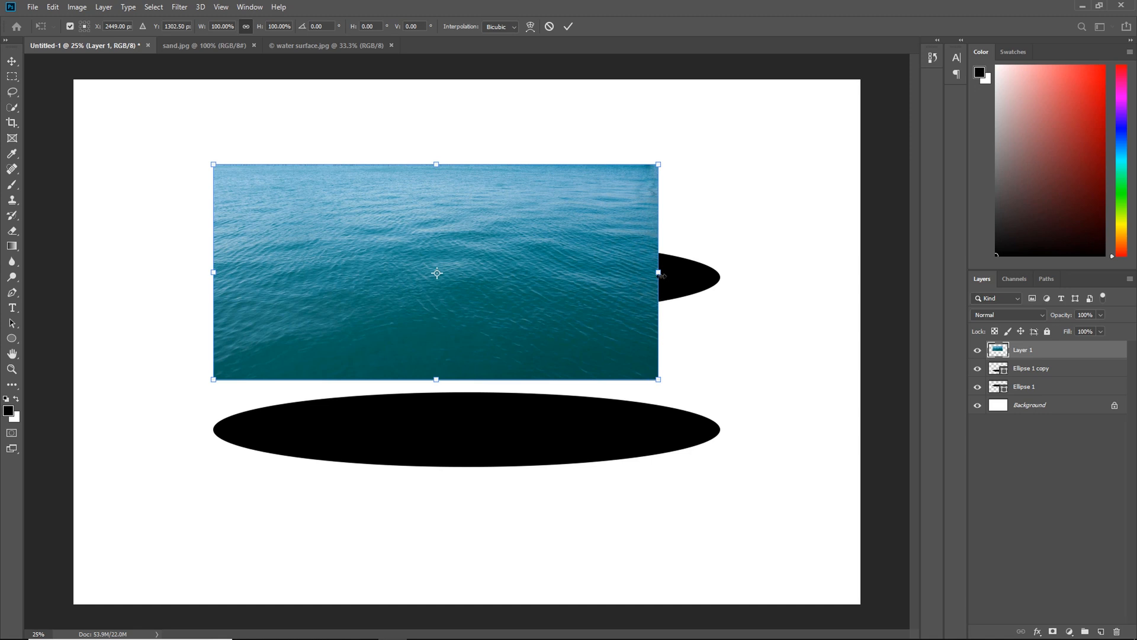
{"action": "left_click_drag", "start_coordinate": [656, 164], "coordinate": [787, 101]}
{"action": "left_click_drag", "start_coordinate": [684, 199], "coordinate": [680, 208]}
{"action": "left_click_drag", "start_coordinate": [752, 394], "coordinate": [761, 403]}
{"action": "left_click_drag", "start_coordinate": [720, 355], "coordinate": [714, 332]}
{"action": "key", "text": "Return"}
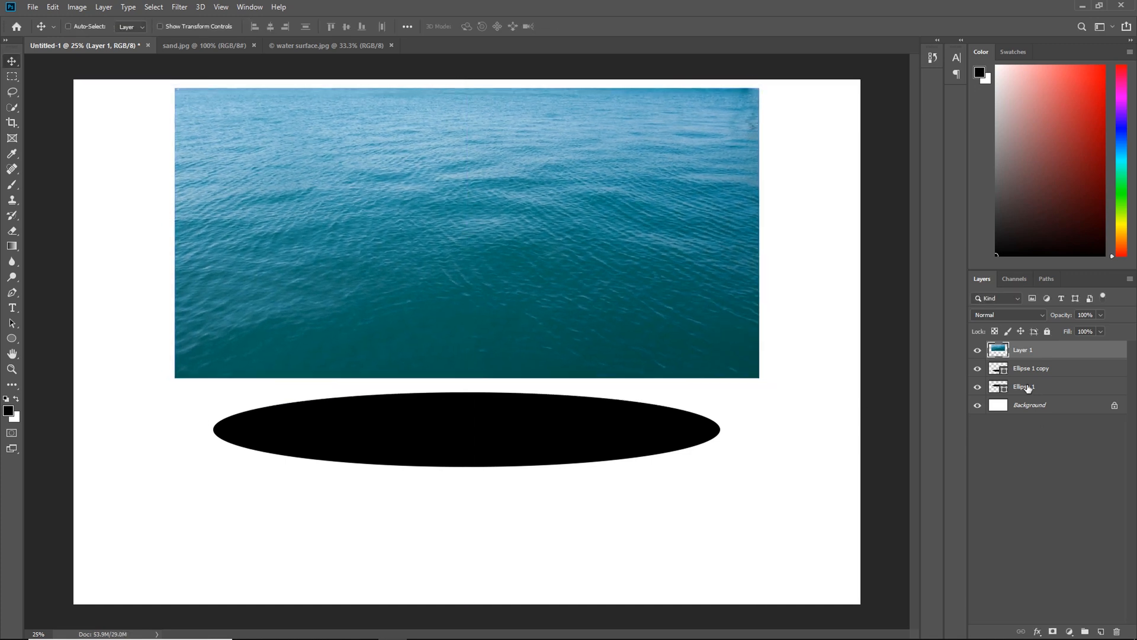
Load the Ellipse 1 outline as a selection and copy that part of the water photo to a new layer
{"action": "left_click", "coordinate": [978, 369]}
{"action": "left_click", "coordinate": [979, 370]}
{"action": "left_click", "coordinate": [998, 389], "text": "ctrl"}
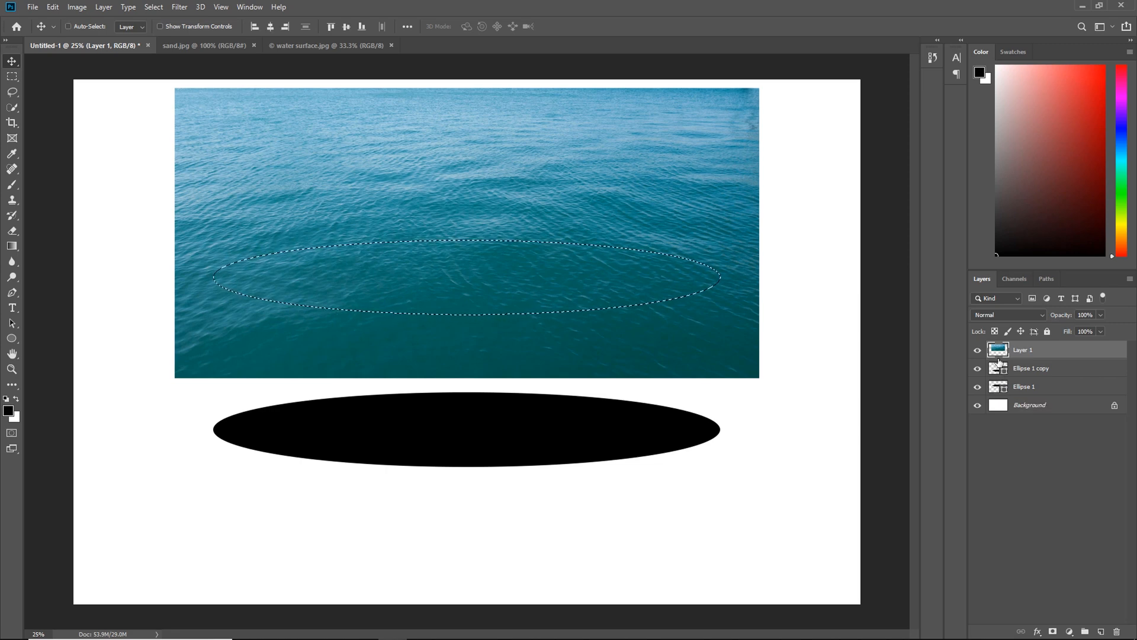
{"action": "left_click", "coordinate": [103, 7]}
{"action": "mouse_move", "coordinate": [113, 19]}
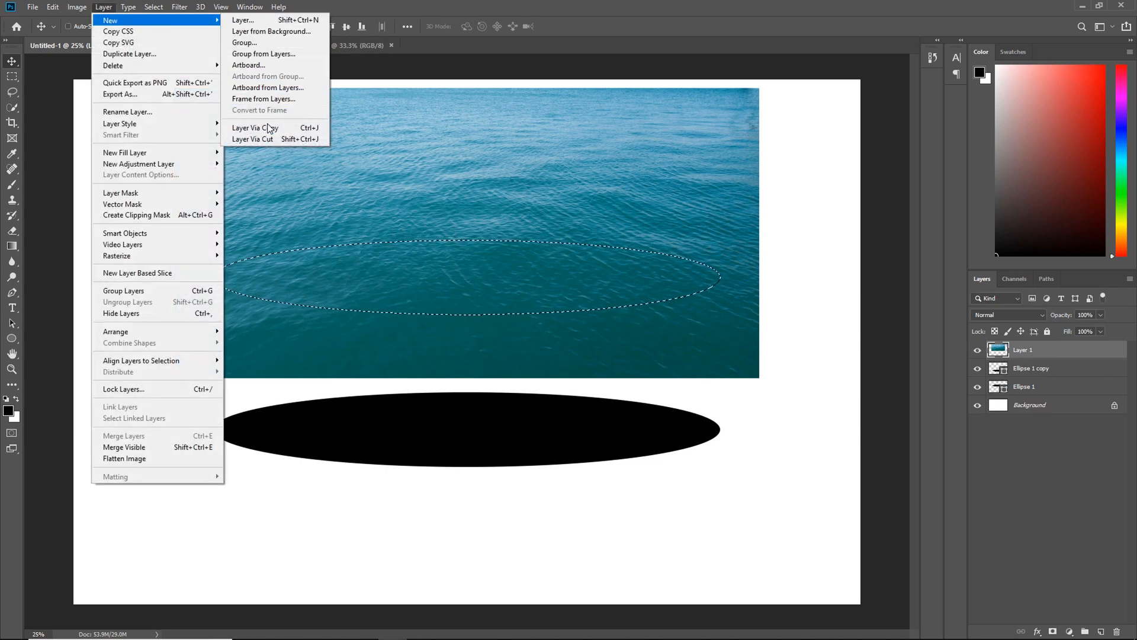
{"action": "left_click", "coordinate": [302, 130]}
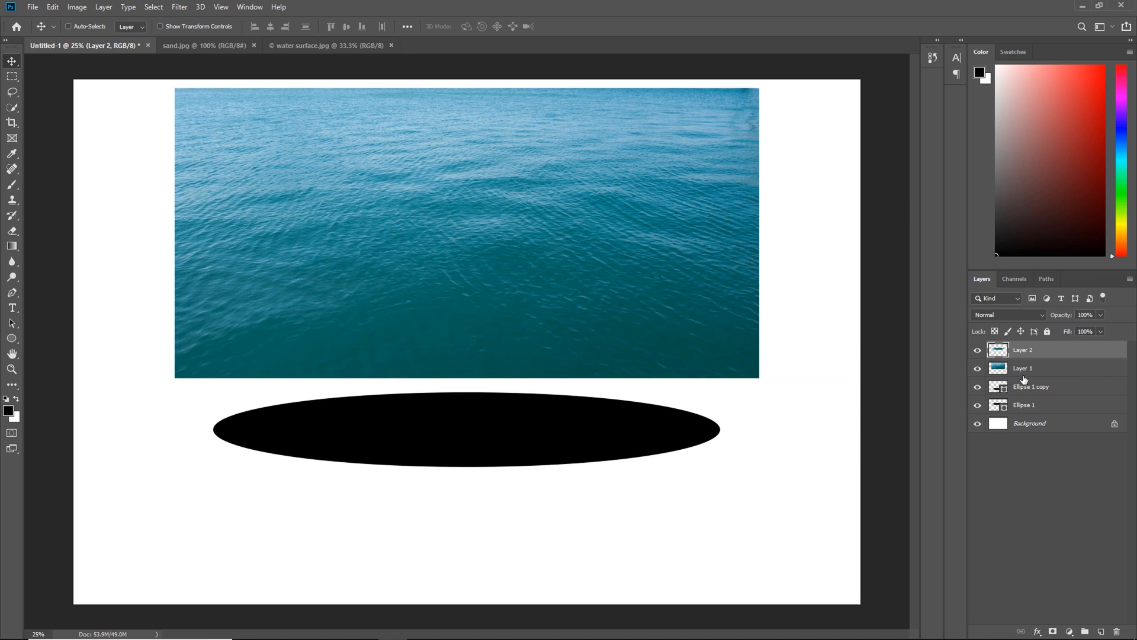
Hide and delete the full water photo layer, Layer 1, keeping the elliptical water cut-out
{"action": "left_click", "coordinate": [978, 370]}
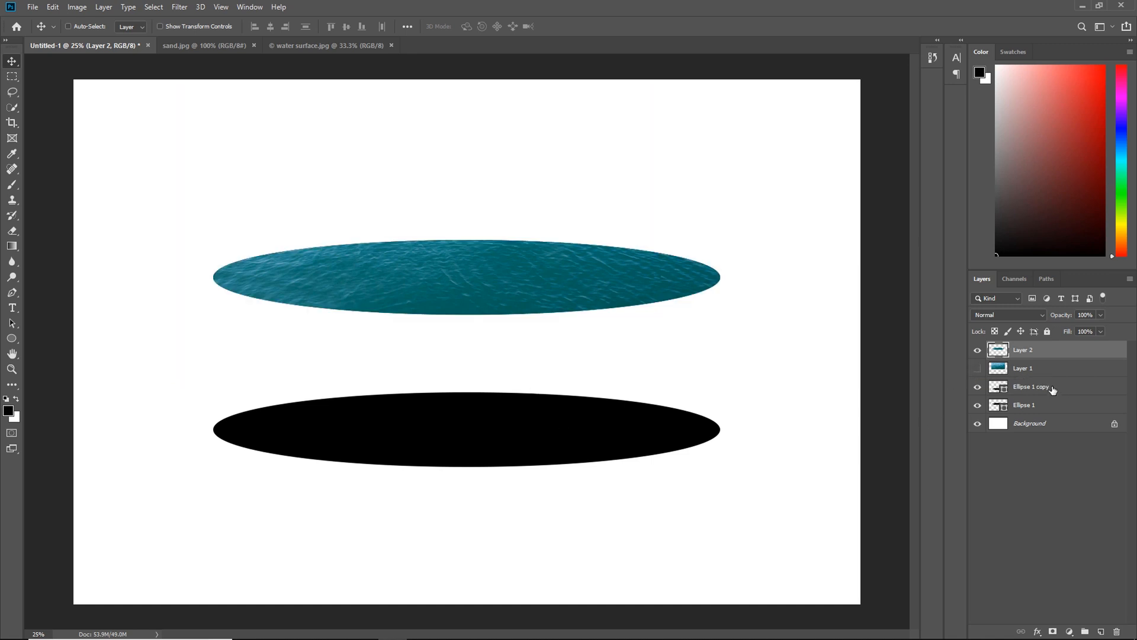
{"action": "left_click", "coordinate": [1028, 370]}
{"action": "right_click", "coordinate": [1025, 372]}
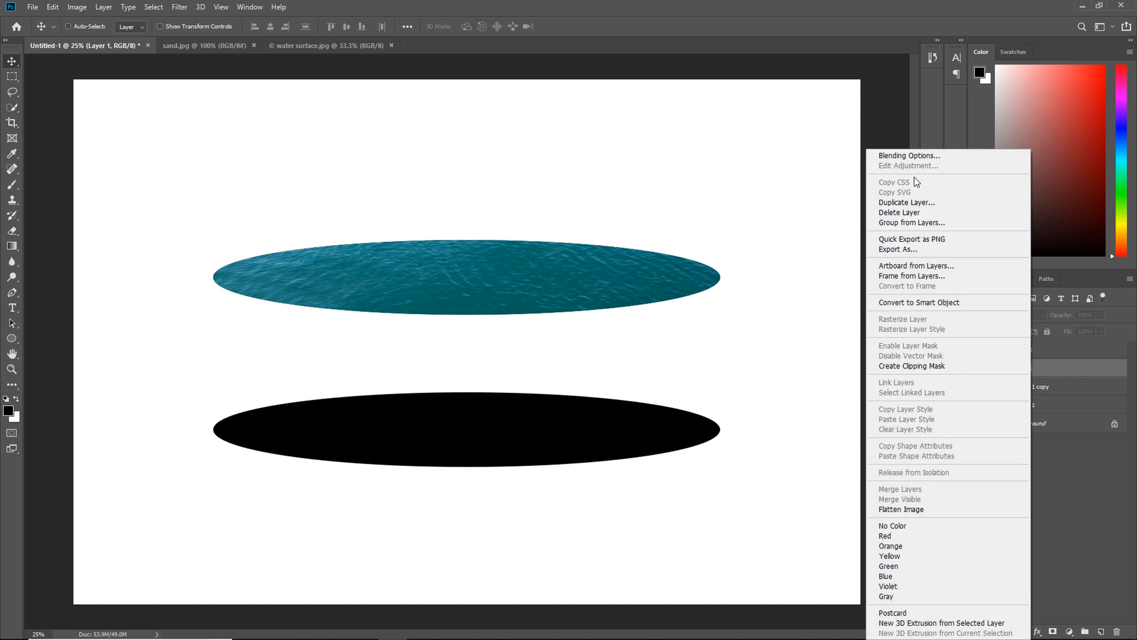
{"action": "left_click", "coordinate": [919, 212]}
{"action": "left_click", "coordinate": [515, 240]}
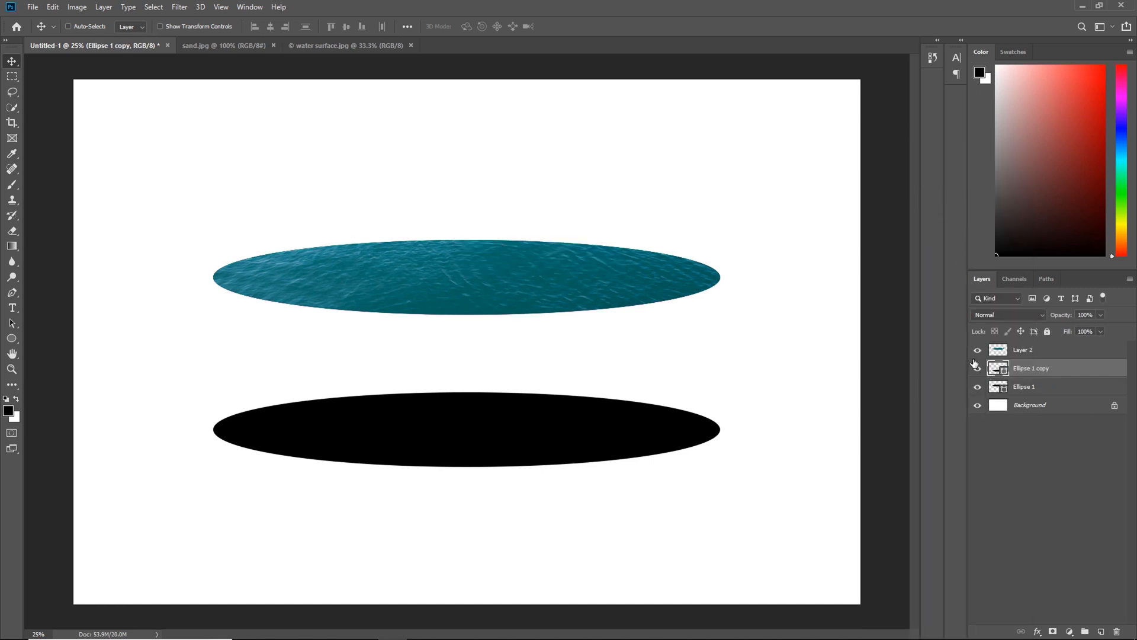
Delete the original Ellipse 1 shape layer beneath the water cut-out
{"action": "left_click", "coordinate": [977, 368]}
{"action": "left_click", "coordinate": [977, 369]}
{"action": "left_click", "coordinate": [1024, 403]}
{"action": "left_click", "coordinate": [1024, 390]}
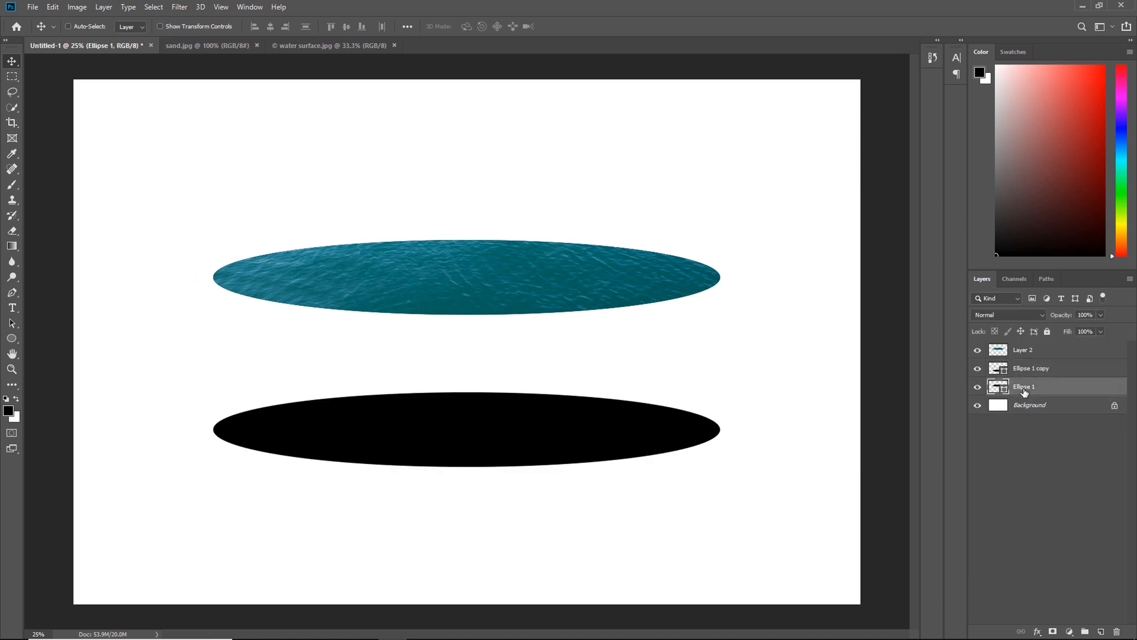
{"action": "left_click", "coordinate": [1025, 402]}
Copy the sand photo into the document above the Ellipse 1 copy layer and enlarge it to cover the lower ellipse
{"action": "left_click", "coordinate": [208, 45]}
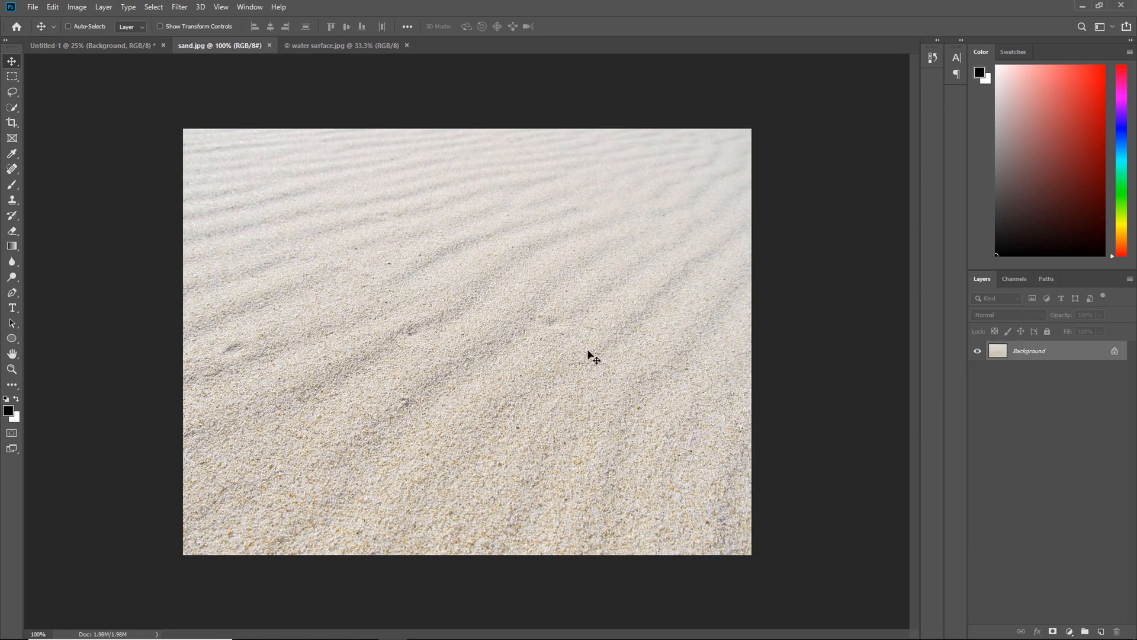
{"action": "left_click_drag", "start_coordinate": [592, 356], "coordinate": [262, 375]}
{"action": "left_click_drag", "start_coordinate": [1022, 388], "coordinate": [1022, 370]}
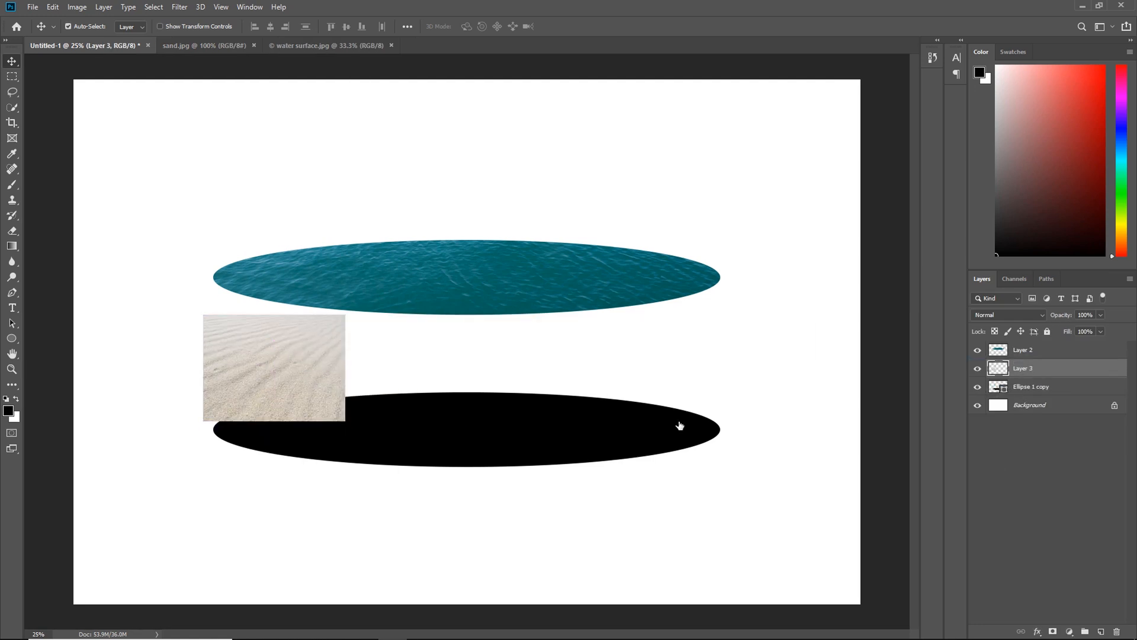
{"action": "key", "text": "ctrl+t"}
{"action": "left_click_drag", "start_coordinate": [346, 421], "coordinate": [734, 585]}
{"action": "left_click_drag", "start_coordinate": [680, 554], "coordinate": [682, 548]}
{"action": "key", "text": "Return"}
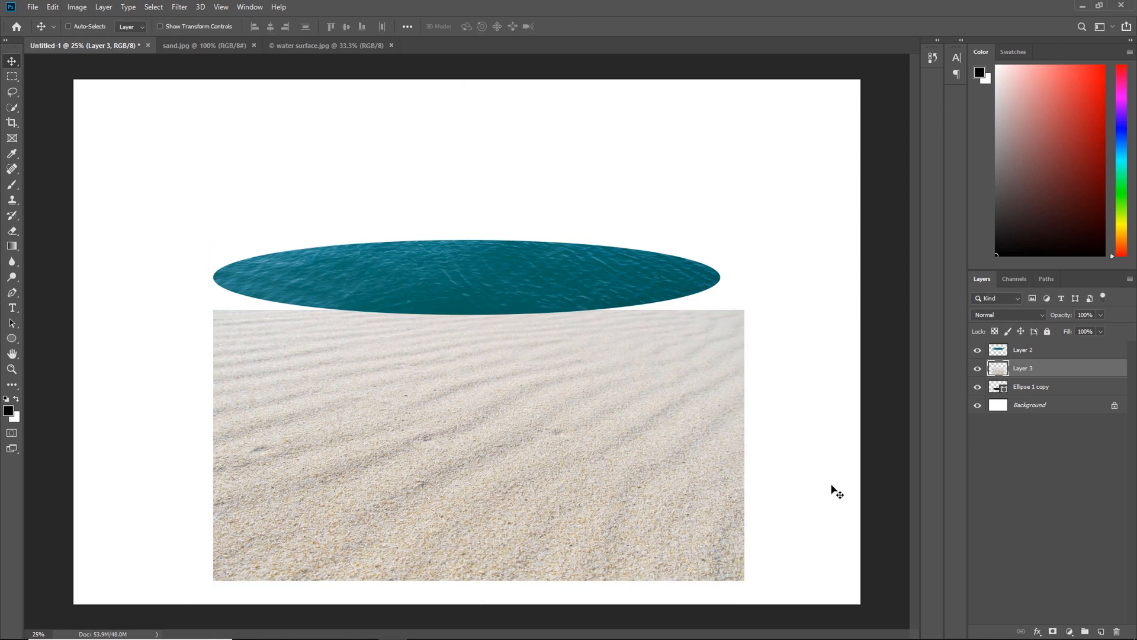
Copy the sand inside the Ellipse 1 copy outline to a new layer, then delete the sand photo and Ellipse 1 copy layers
{"action": "left_click", "coordinate": [997, 389], "text": "ctrl"}
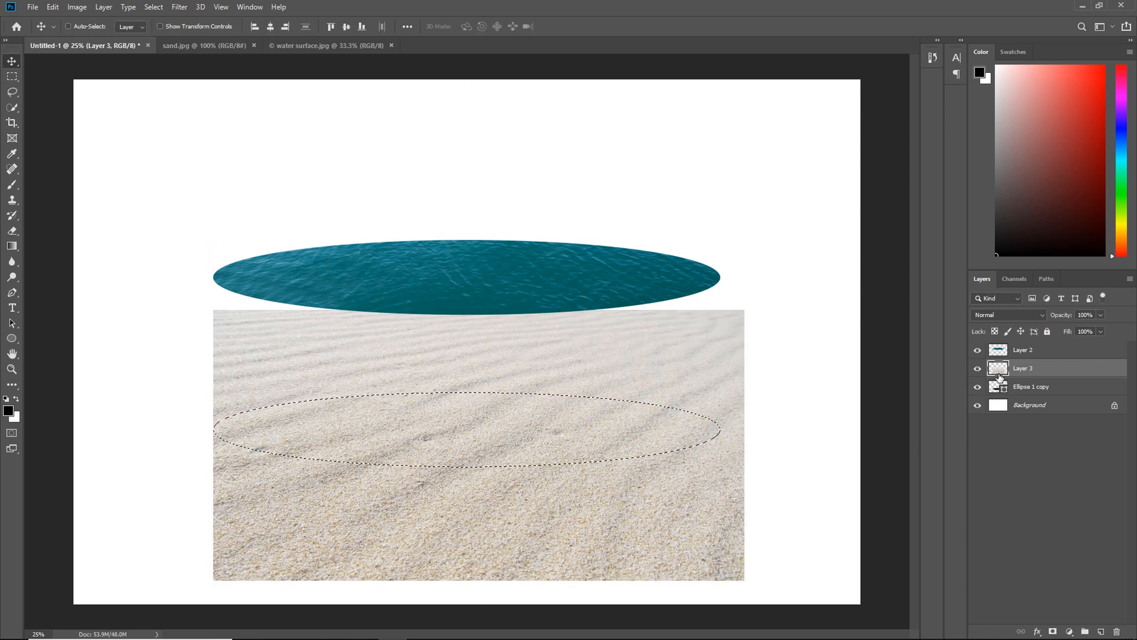
{"action": "key", "text": "ctrl+j"}
{"action": "left_click", "coordinate": [986, 387]}
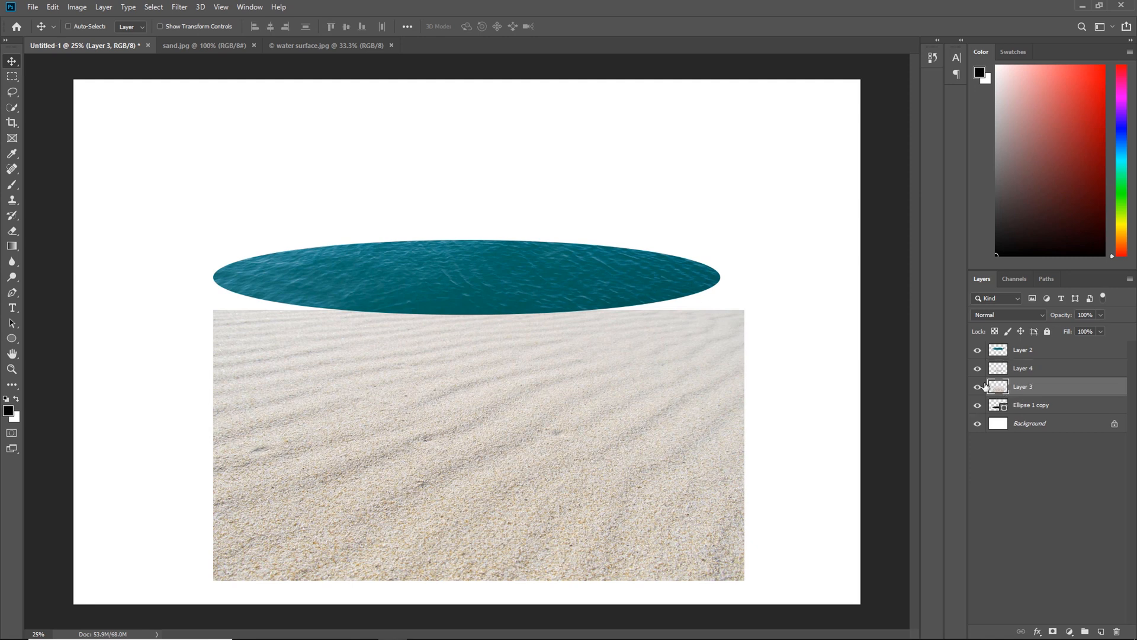
{"action": "left_click", "coordinate": [1017, 408], "text": "shift"}
{"action": "key", "text": "Delete"}
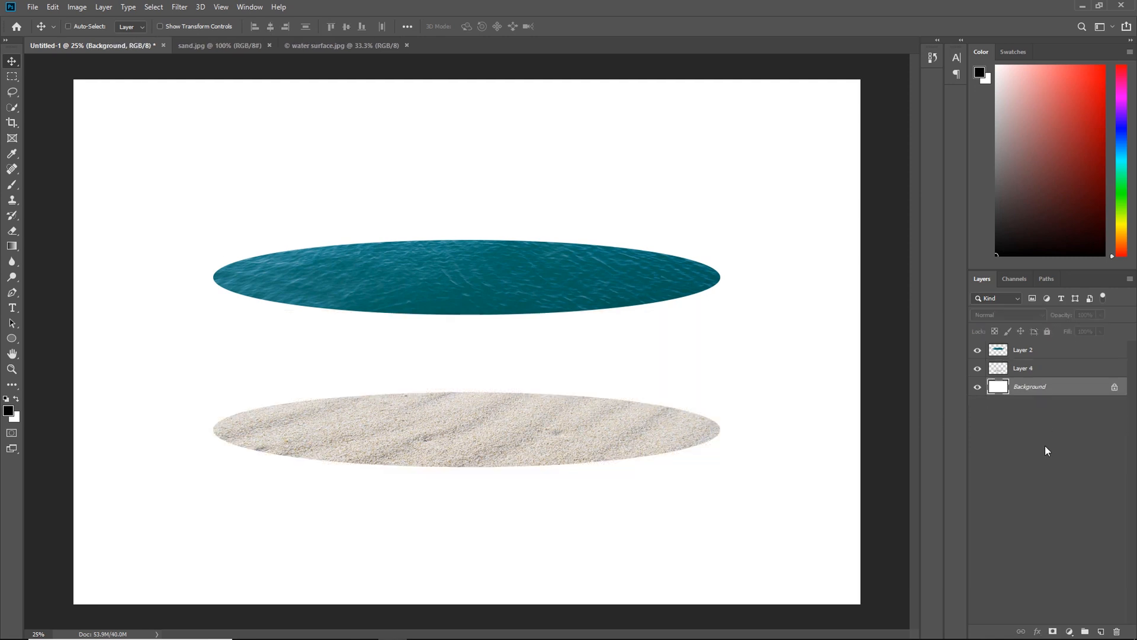
Add a new layer above the water ellipse and make a rectangular selection spanning the middles of the two ellipses
{"action": "left_click", "coordinate": [1010, 351]}
{"action": "left_click", "coordinate": [1102, 631]}
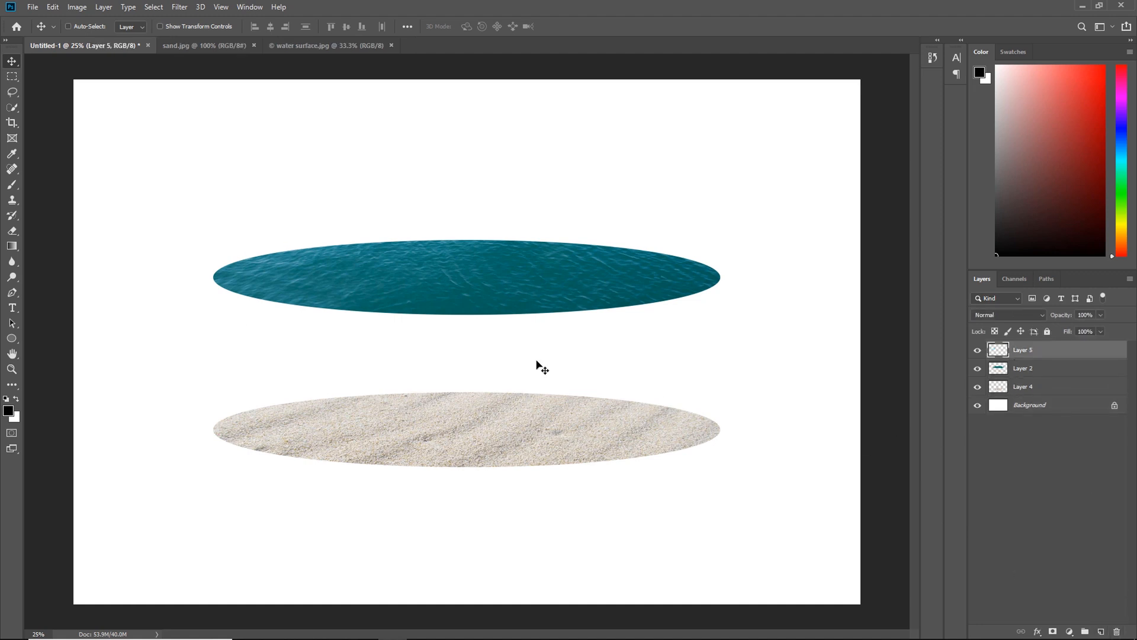
{"action": "left_click", "coordinate": [12, 77]}
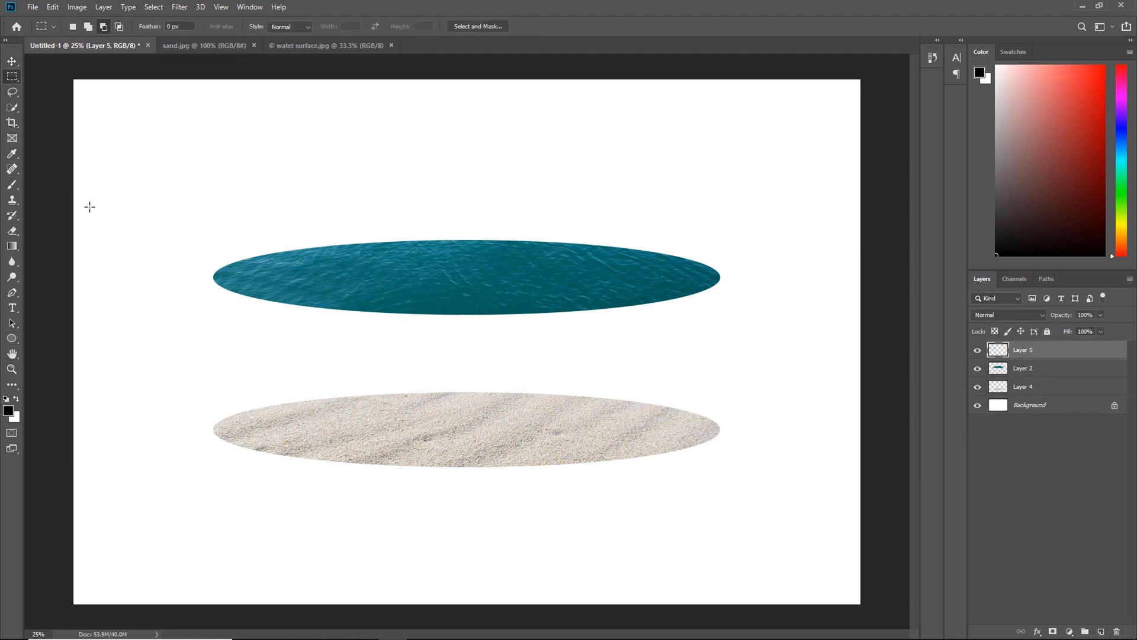
{"action": "left_click_drag", "start_coordinate": [213, 277], "coordinate": [719, 434]}
Define a gradient from the light blue at the water's left edge to the dark teal at its right edge
{"action": "left_click", "coordinate": [12, 245]}
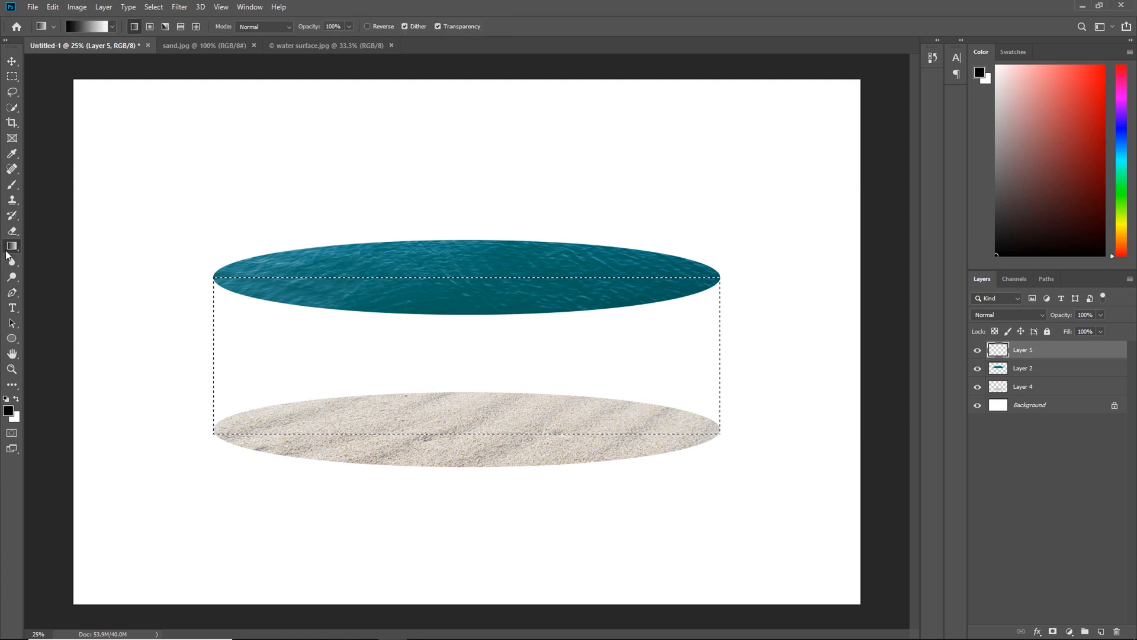
{"action": "left_click", "coordinate": [101, 26]}
{"action": "left_click", "coordinate": [739, 308]}
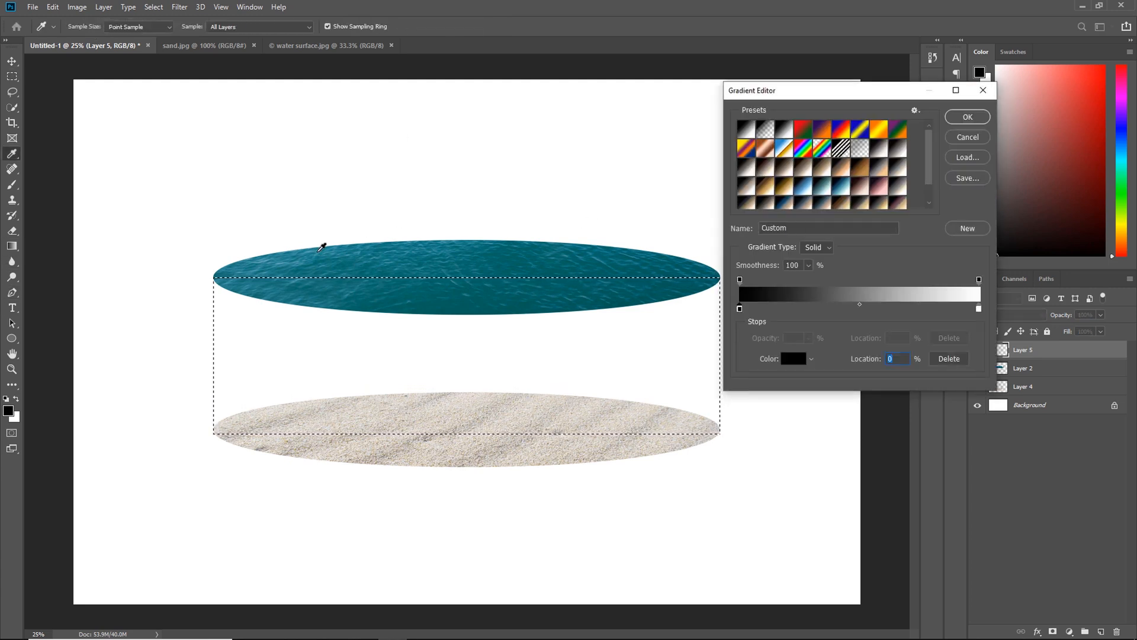
{"action": "left_click", "coordinate": [258, 266]}
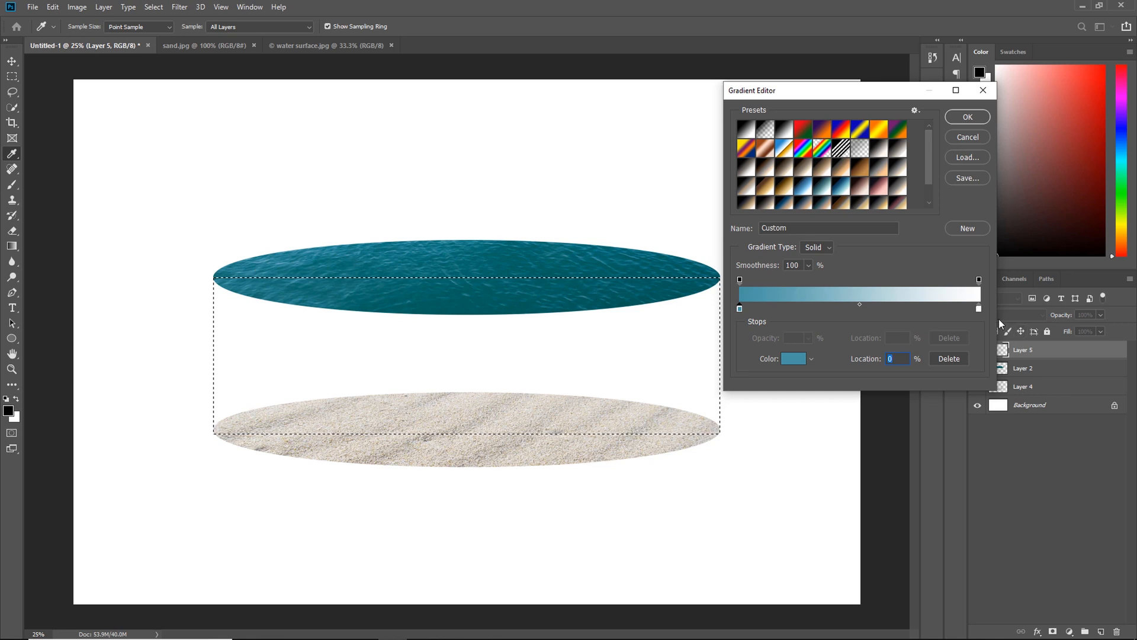
{"action": "left_click", "coordinate": [979, 309]}
{"action": "left_click", "coordinate": [712, 268]}
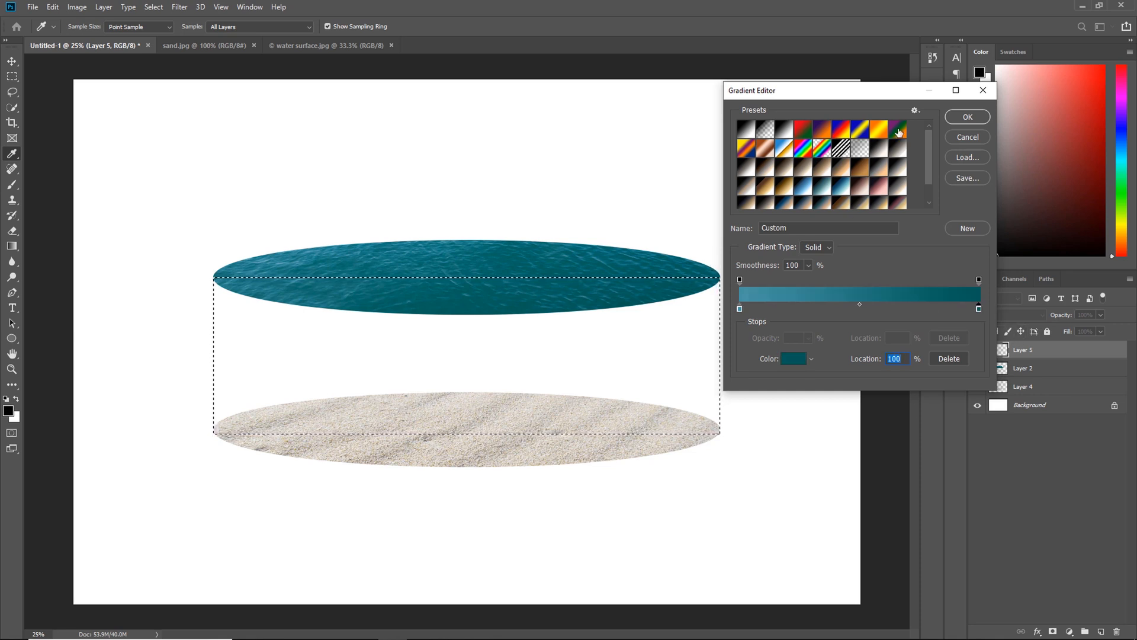
{"action": "left_click", "coordinate": [967, 117]}
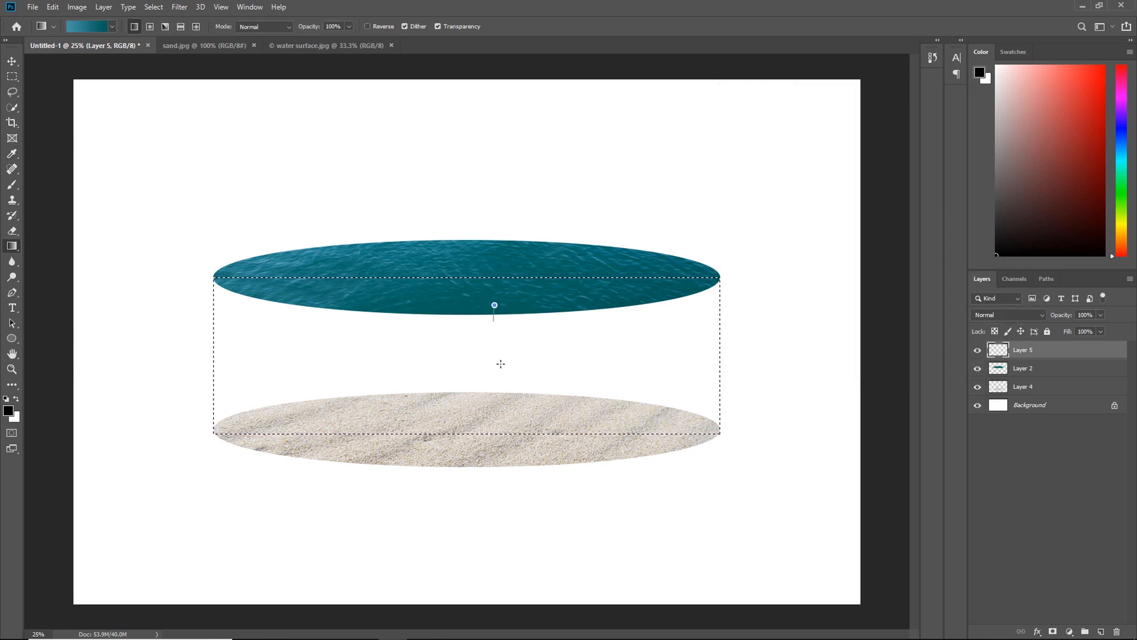
Fill the rectangular selection with the gradient, light blue at the top to dark teal at the bottom, and deselect
{"action": "left_click_drag", "start_coordinate": [500, 364], "coordinate": [492, 432]}
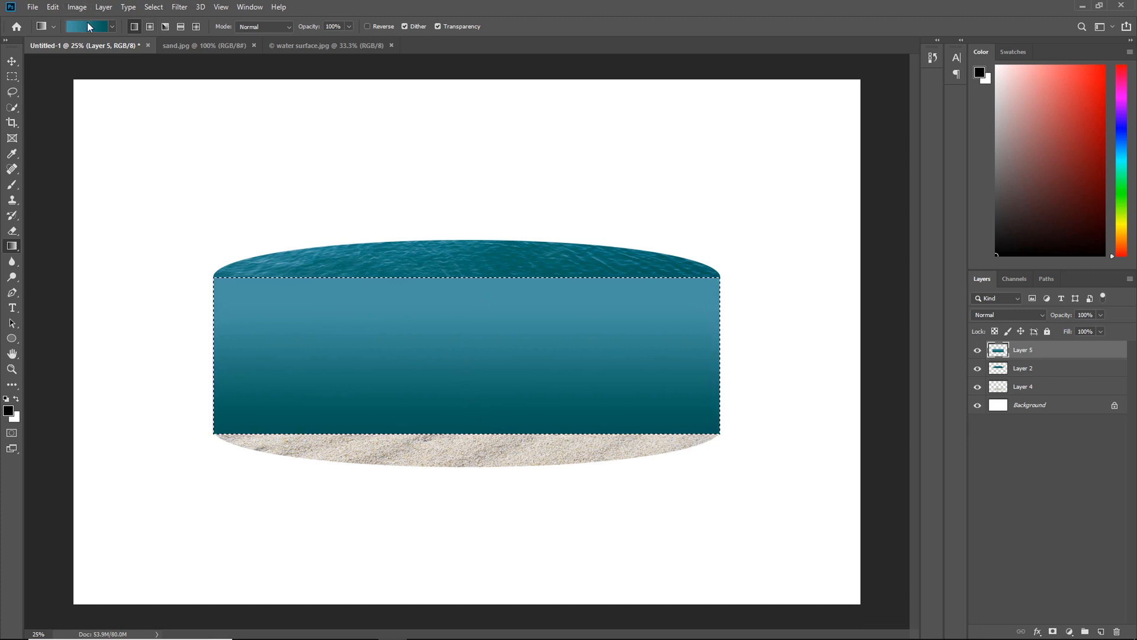
{"action": "left_click", "coordinate": [12, 62]}
{"action": "left_click", "coordinate": [154, 8]}
{"action": "left_click", "coordinate": [161, 31]}
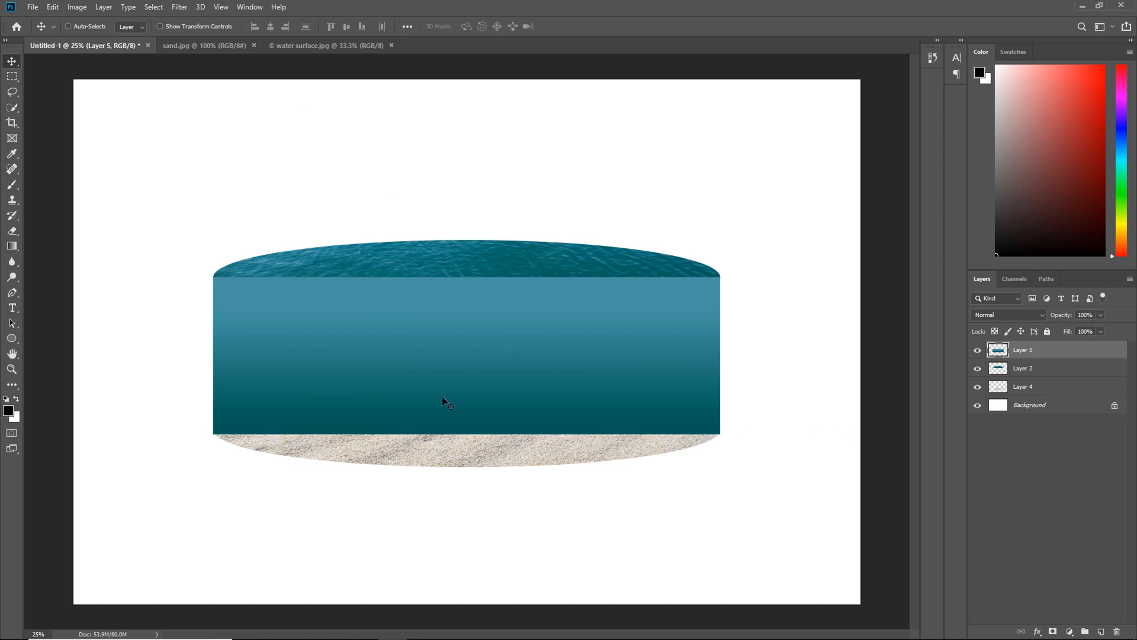
Apply the Ocean Ripple distortion to the gradient rectangle with ripple size 11 and ripple magnitude 11
{"action": "left_click", "coordinate": [180, 7]}
{"action": "left_click", "coordinate": [215, 69]}
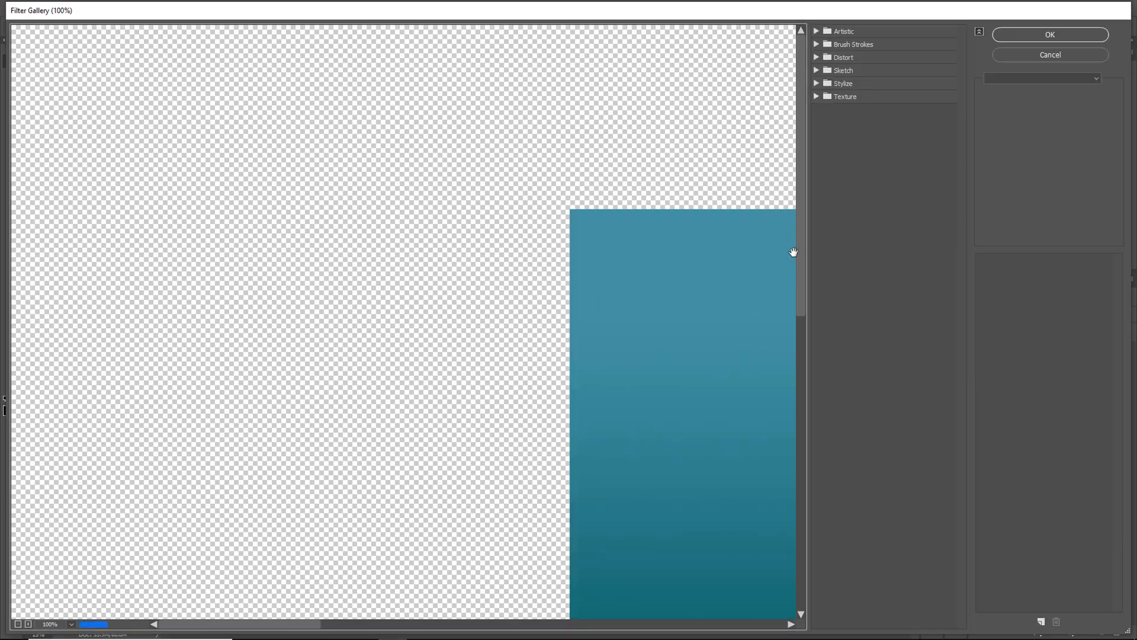
{"action": "left_click_drag", "start_coordinate": [678, 324], "coordinate": [285, 40]}
{"action": "left_click_drag", "start_coordinate": [461, 284], "coordinate": [333, 349]}
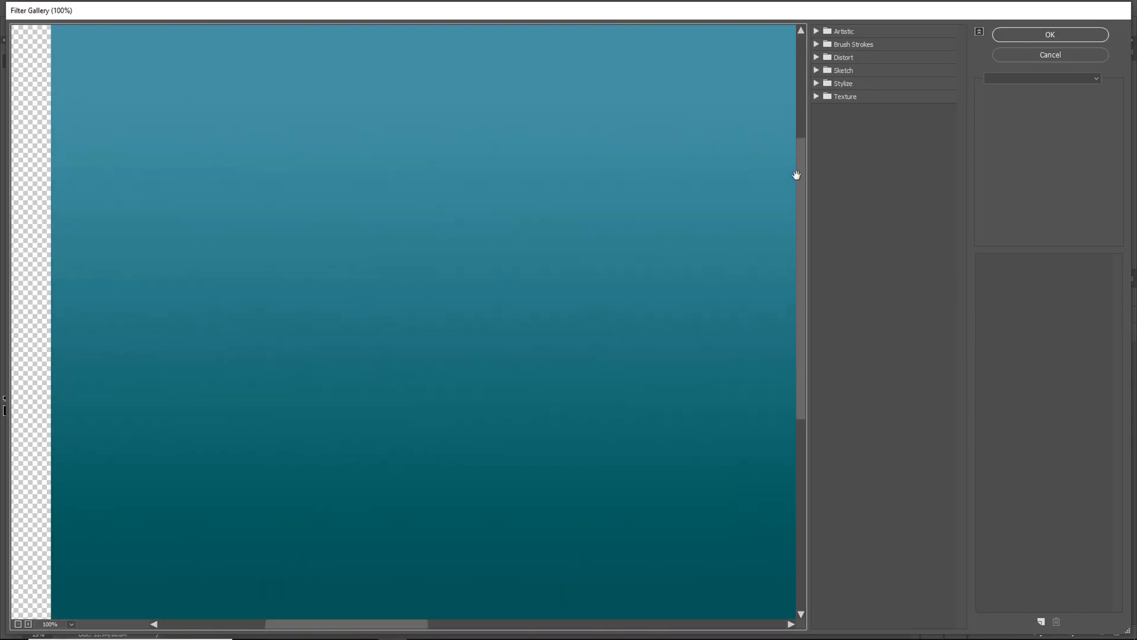
{"action": "left_click", "coordinate": [819, 83]}
{"action": "left_click", "coordinate": [842, 70]}
{"action": "left_click", "coordinate": [837, 58]}
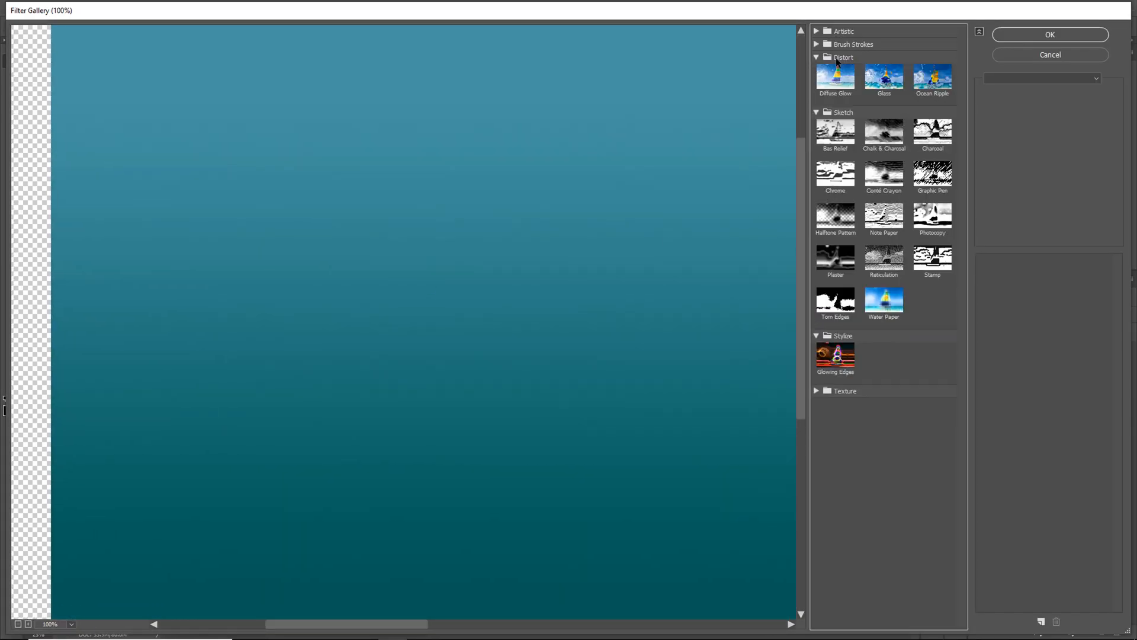
{"action": "left_click", "coordinate": [842, 45]}
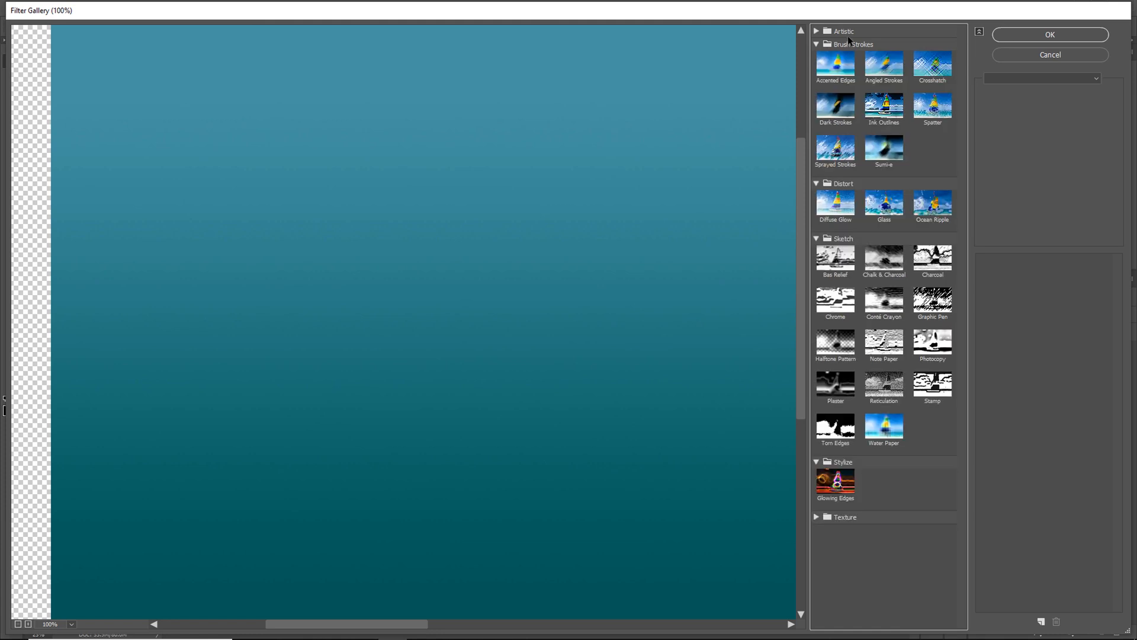
{"action": "left_click", "coordinate": [846, 32]}
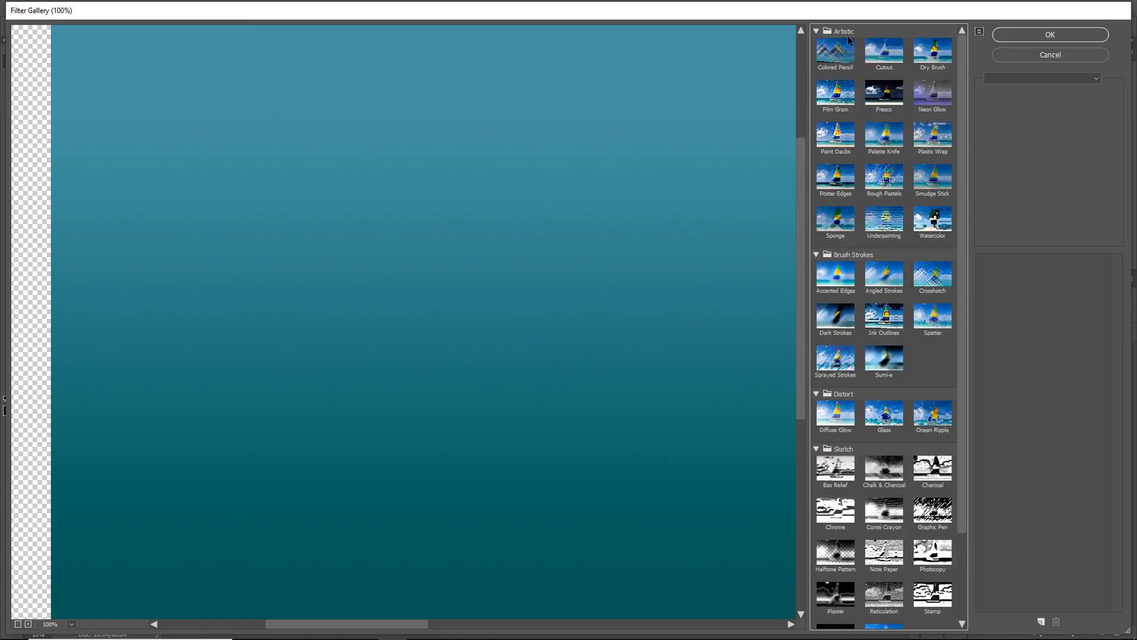
{"action": "left_click", "coordinate": [932, 415]}
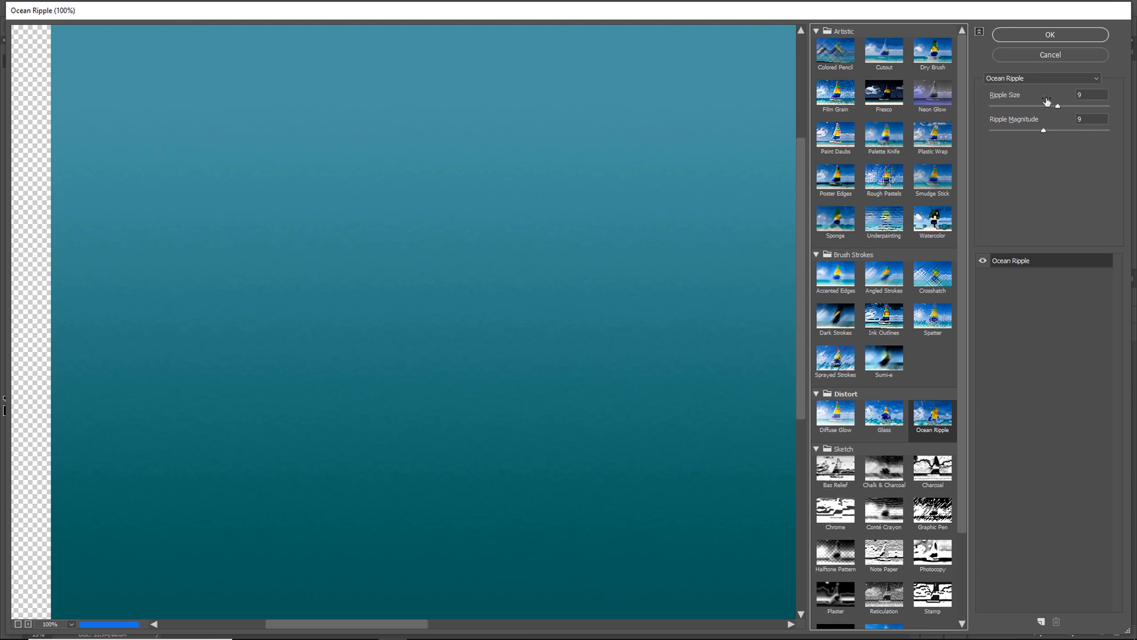
{"action": "left_click_drag", "start_coordinate": [1059, 105], "coordinate": [1070, 106]}
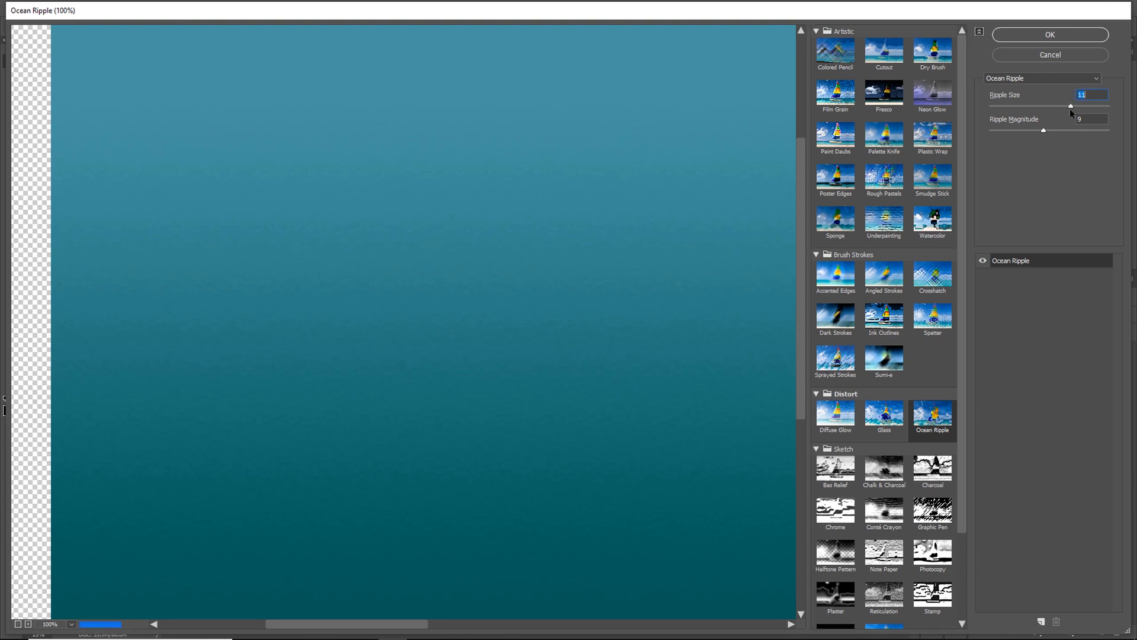
{"action": "left_click", "coordinate": [1061, 36]}
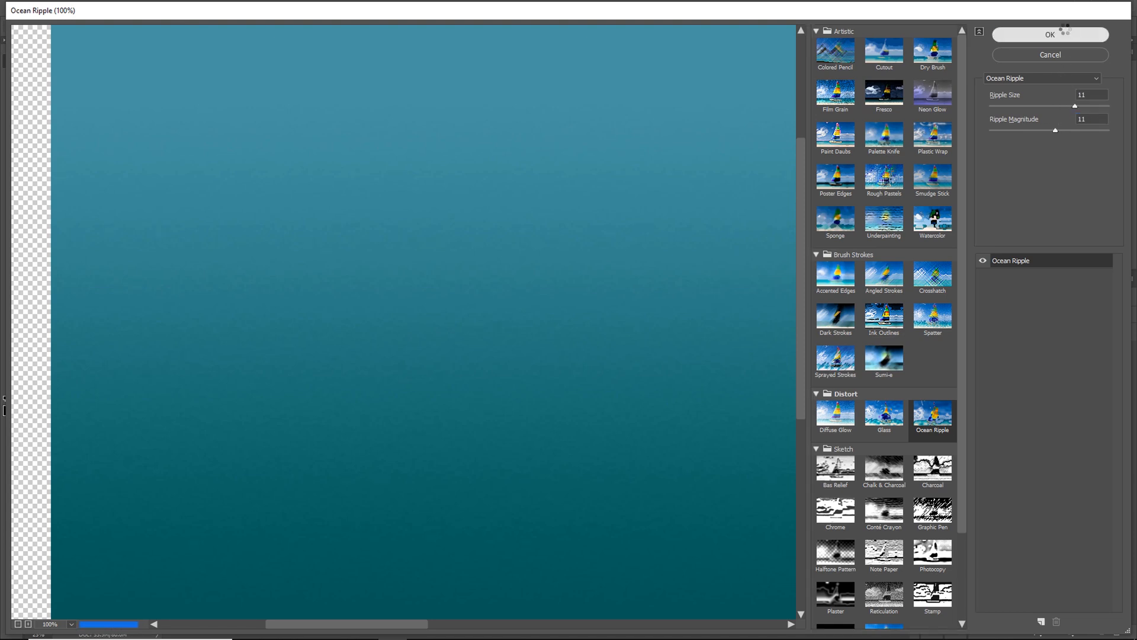
Apply the Glass distortion to the gradient rectangle with distortion 16, smoothness 5, Frosted texture and 129% scaling
{"action": "left_click", "coordinate": [184, 7]}
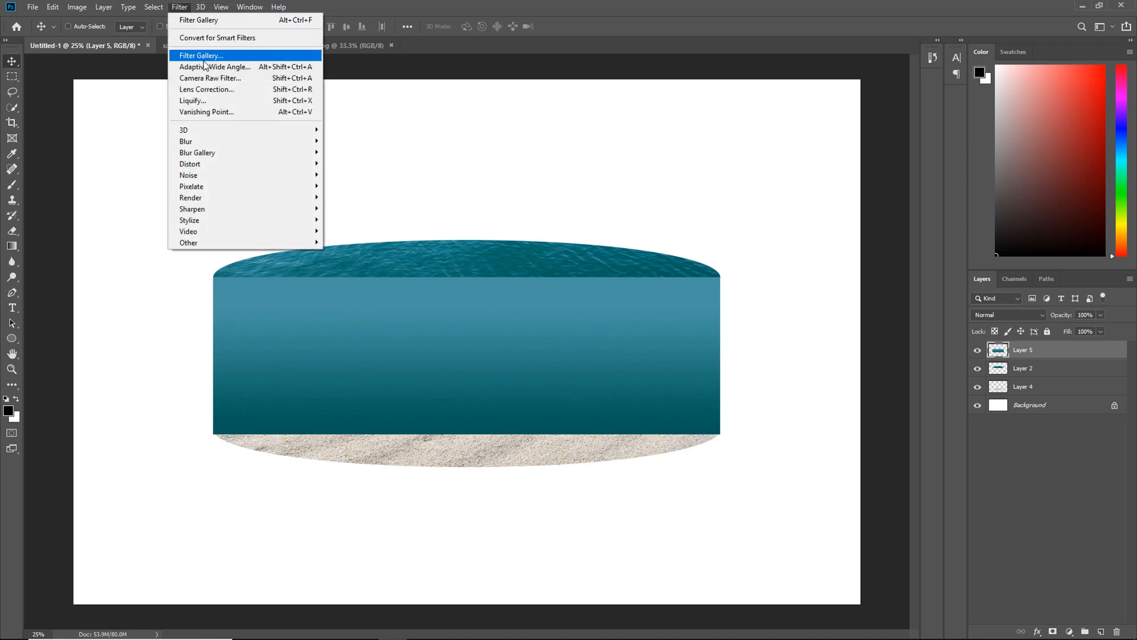
{"action": "left_click", "coordinate": [284, 56]}
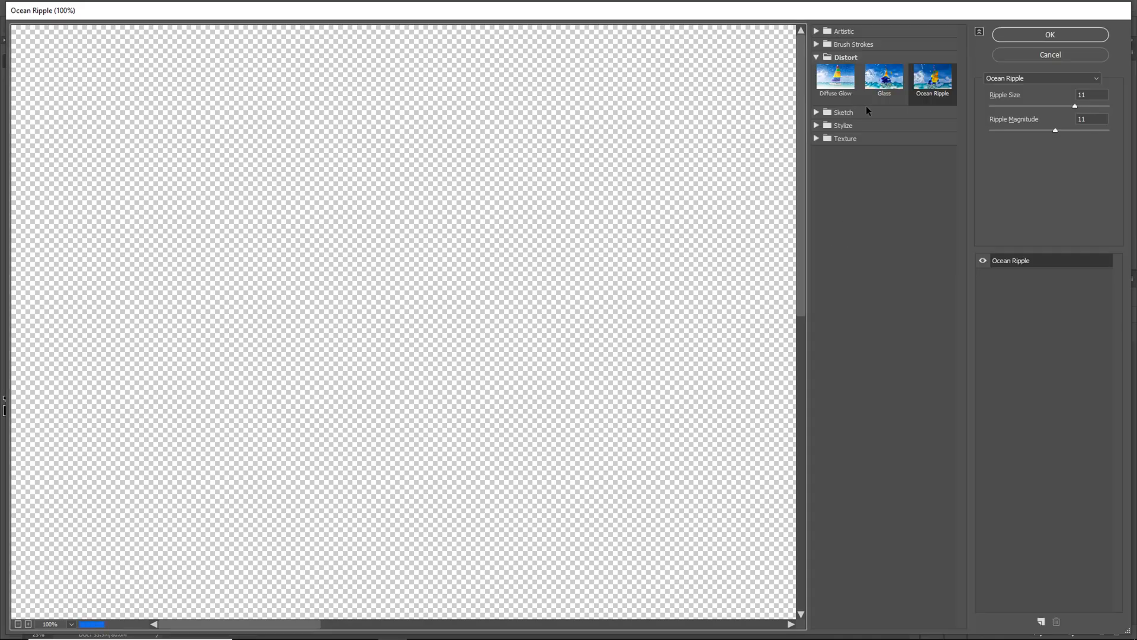
{"action": "left_click", "coordinate": [871, 98]}
{"action": "left_click_drag", "start_coordinate": [662, 464], "coordinate": [266, 274]}
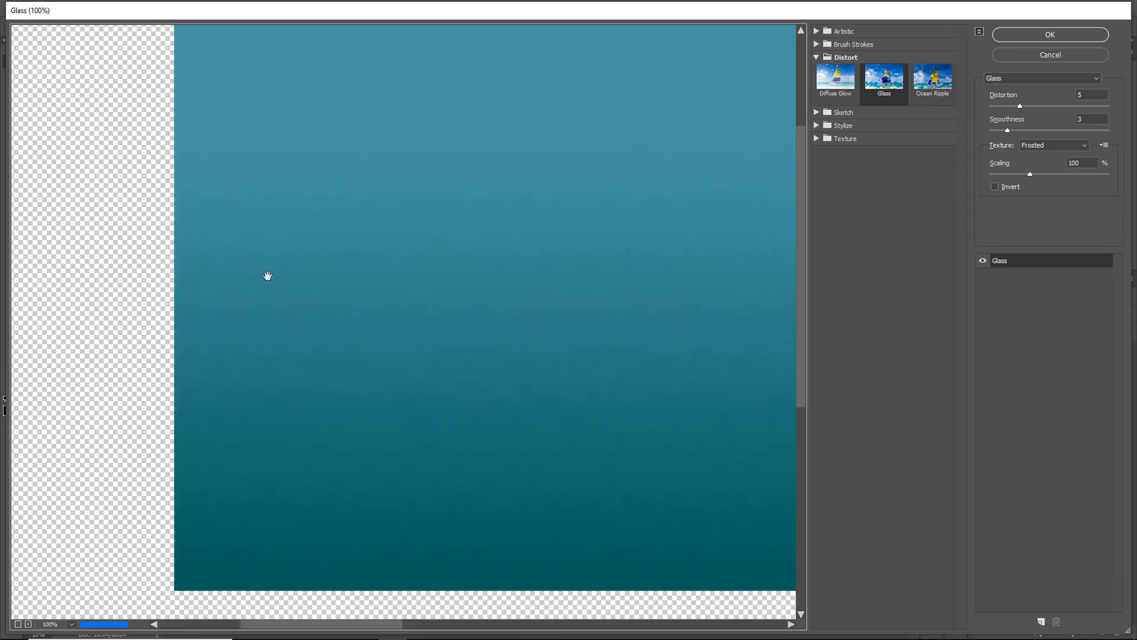
{"action": "left_click_drag", "start_coordinate": [1020, 106], "coordinate": [1054, 121]}
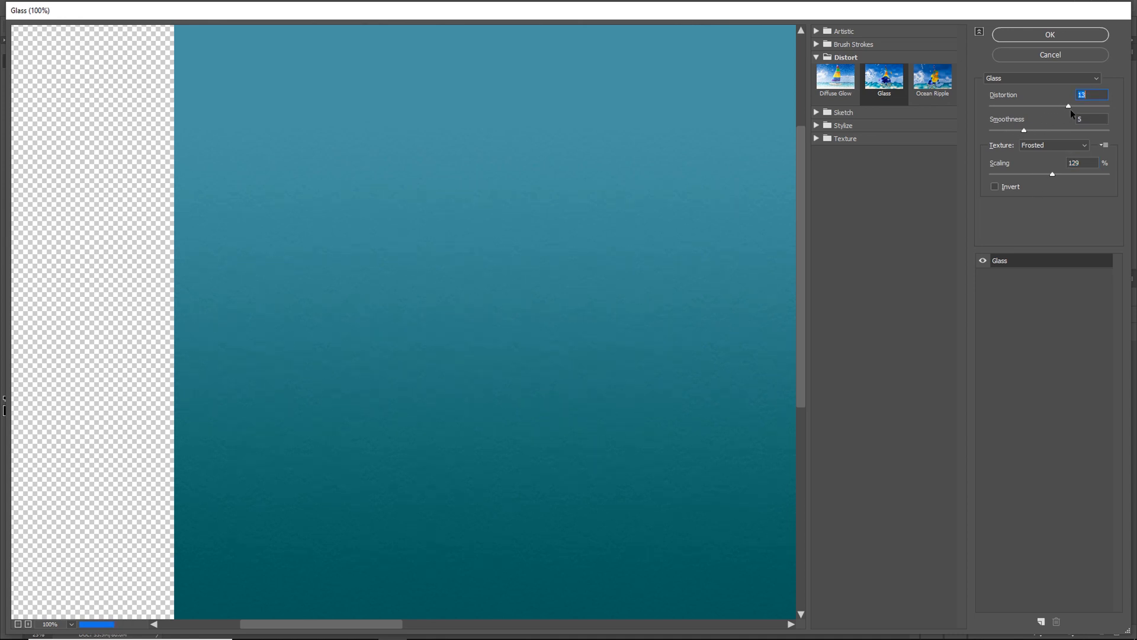
{"action": "left_click_drag", "start_coordinate": [1071, 109], "coordinate": [1088, 110]}
{"action": "left_click_drag", "start_coordinate": [645, 301], "coordinate": [482, 286]}
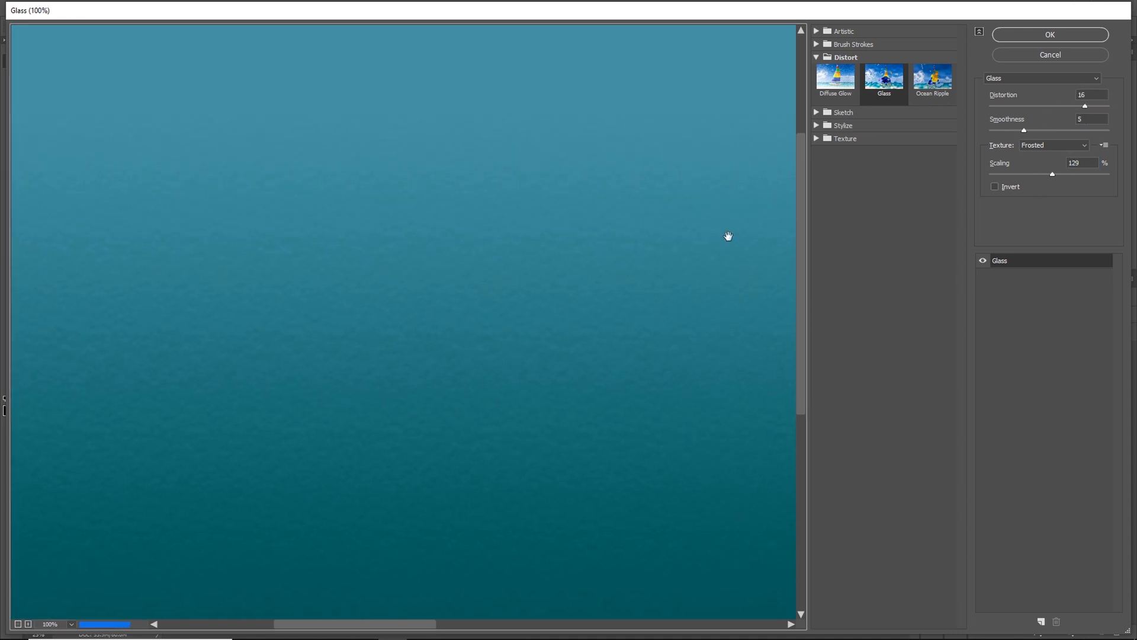
{"action": "left_click", "coordinate": [1060, 31]}
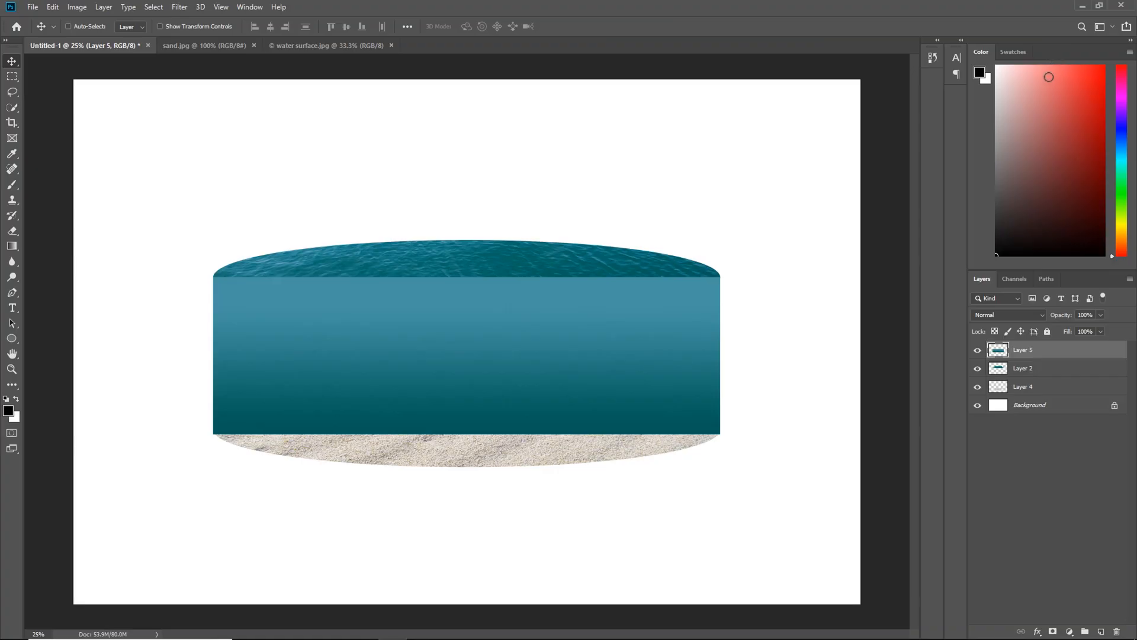
Warp the gradient rectangle's bottom edge into a downward curve that covers the sand's front edge
{"action": "key", "text": "ctrl+t"}
{"action": "right_click", "coordinate": [496, 373]}
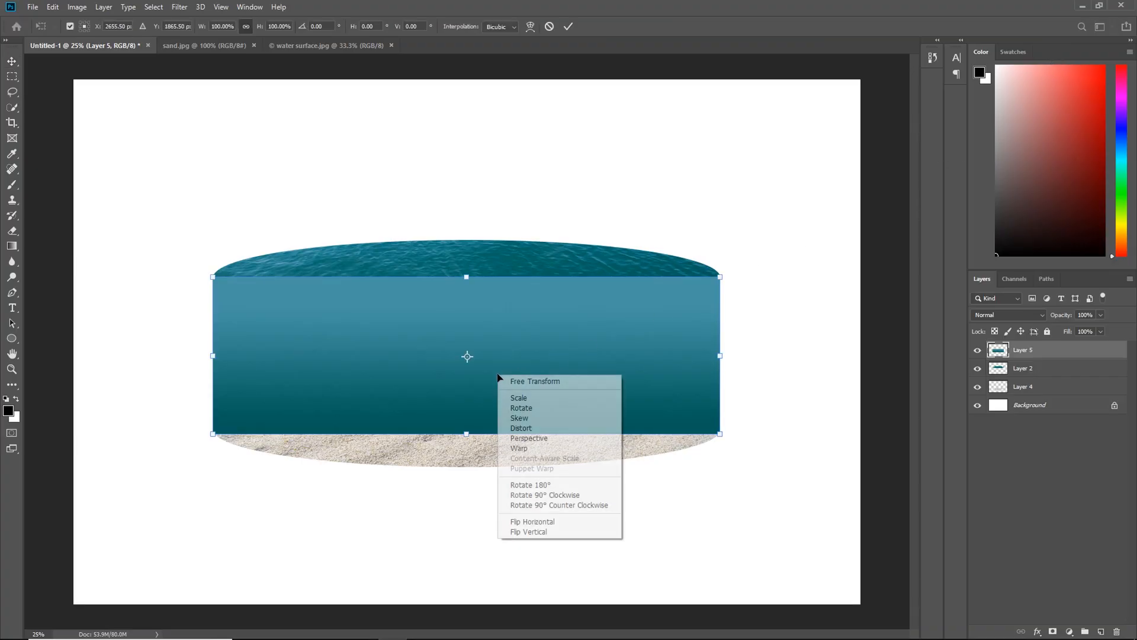
{"action": "left_click", "coordinate": [526, 447]}
{"action": "left_click_drag", "start_coordinate": [441, 448], "coordinate": [442, 473]}
{"action": "left_click_drag", "start_coordinate": [256, 447], "coordinate": [256, 451]}
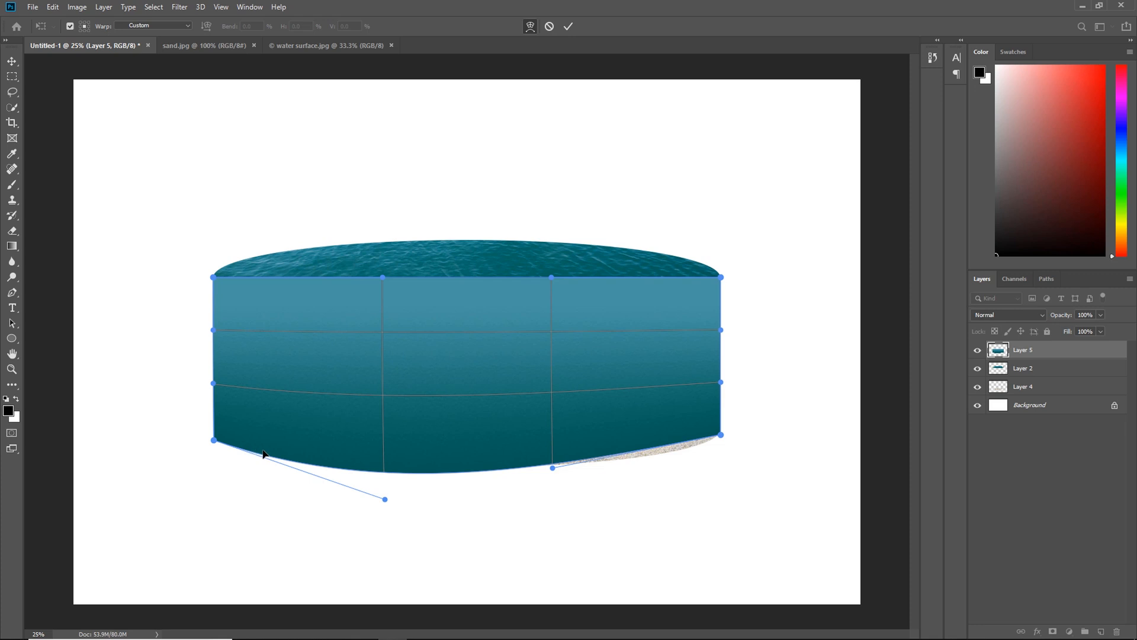
{"action": "left_click_drag", "start_coordinate": [667, 444], "coordinate": [667, 454]}
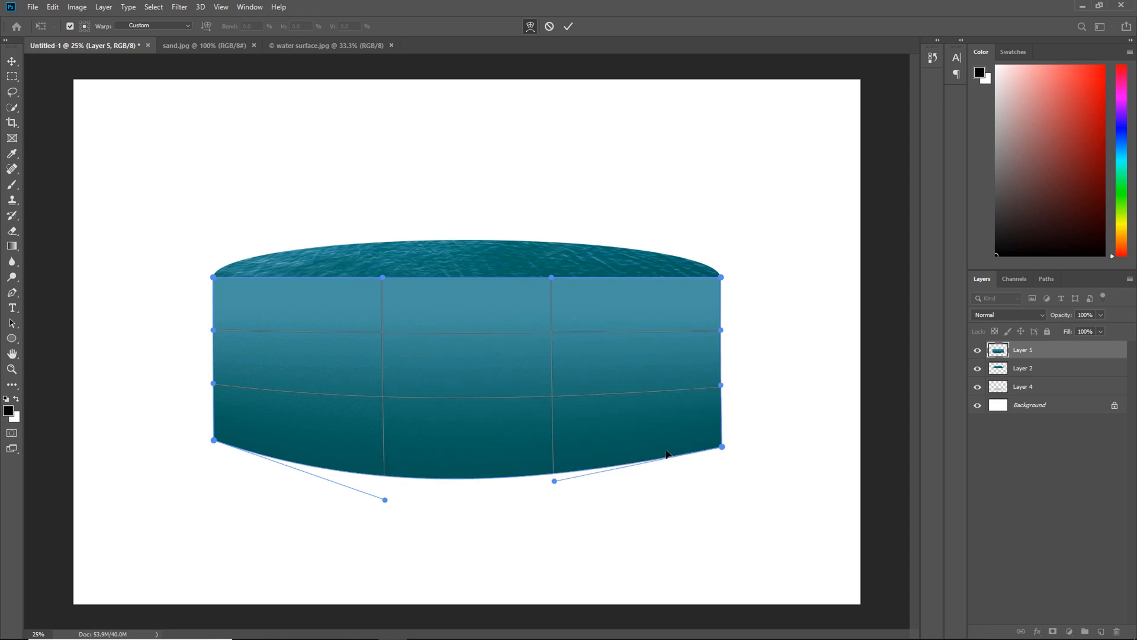
{"action": "key", "text": "Return"}
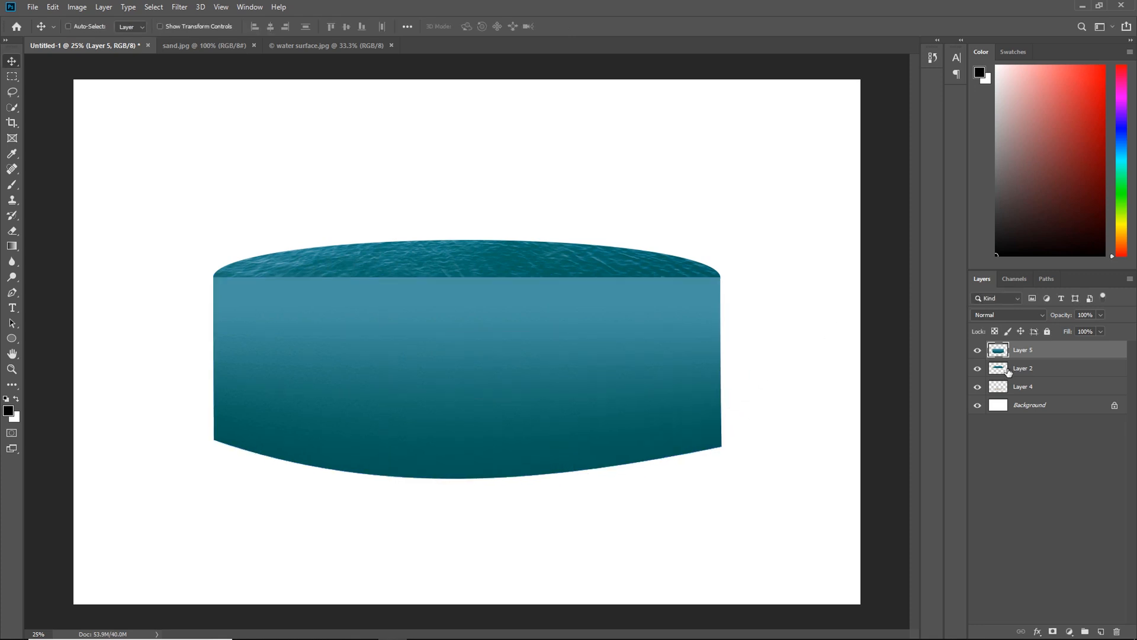
Select the pixels of the water surface ellipse on Layer 2, delete that area from Layer 5, and deselect
{"action": "left_click", "coordinate": [977, 368]}
{"action": "left_click", "coordinate": [977, 368]}
{"action": "right_click", "coordinate": [998, 368]}
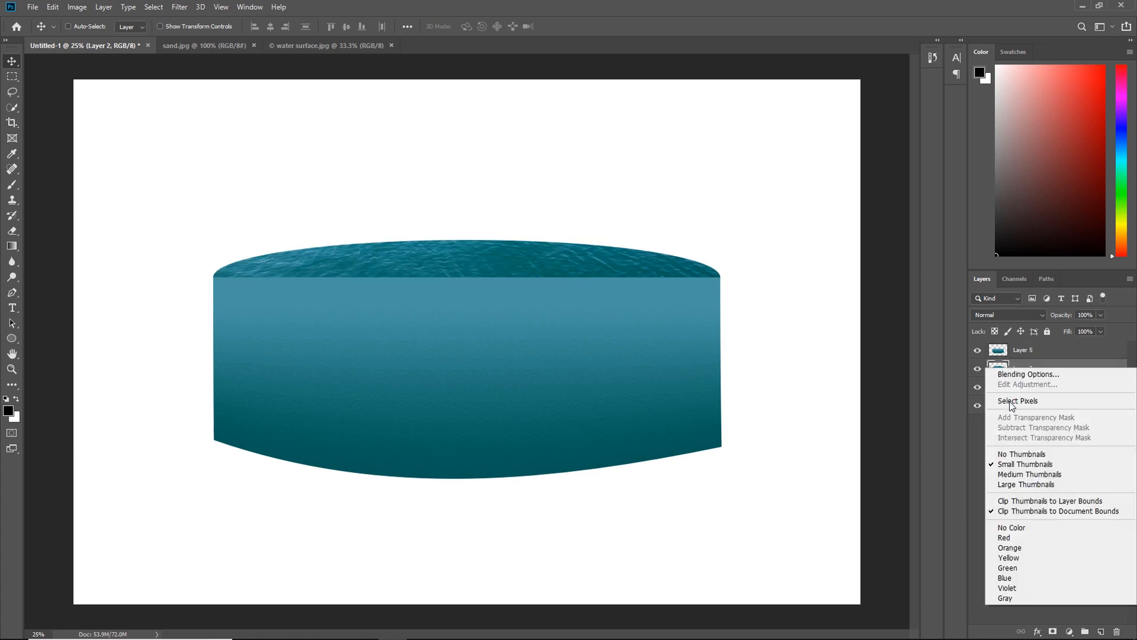
{"action": "left_click", "coordinate": [1009, 400]}
{"action": "left_click", "coordinate": [1020, 354]}
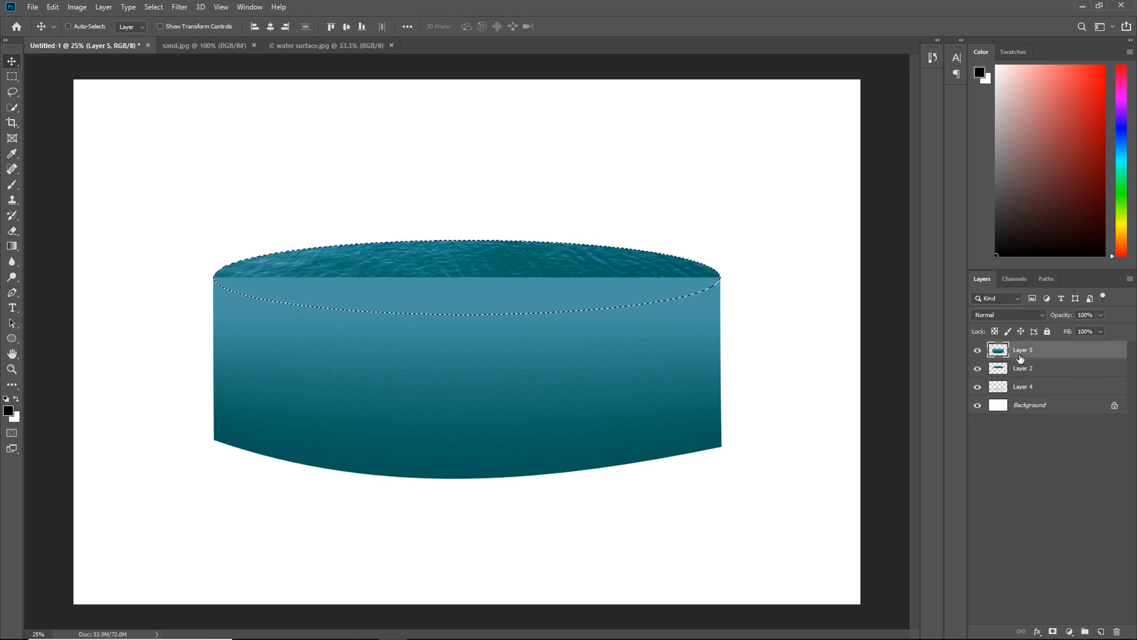
{"action": "key", "text": "ctrl+d"}
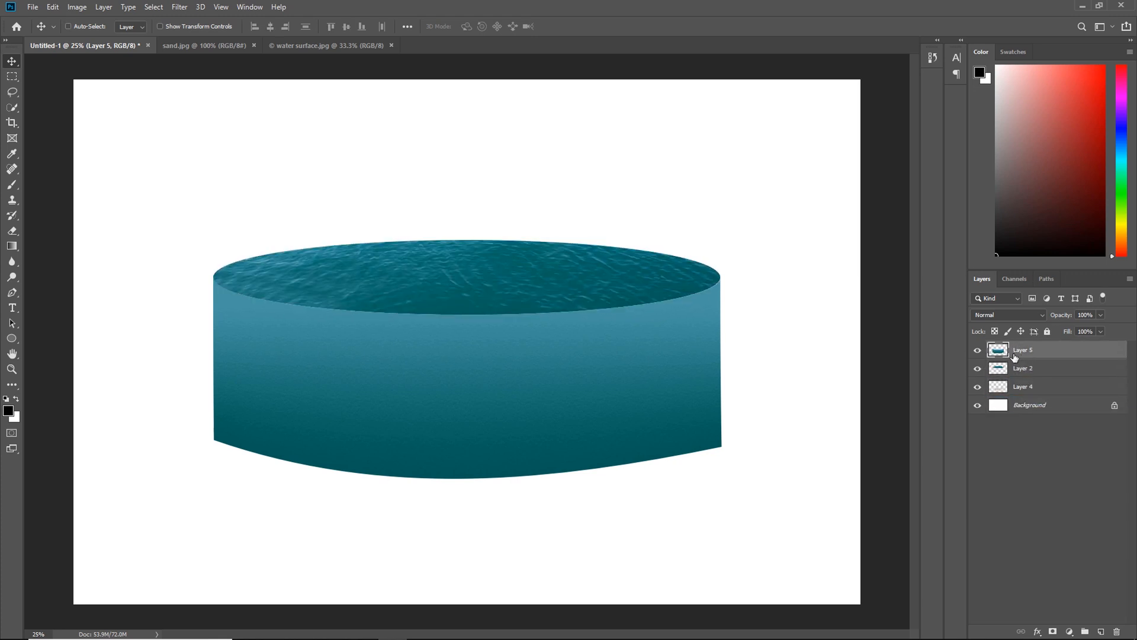
Select the pixels of the sand ellipse on Layer 4 and invert the selection
{"action": "right_click", "coordinate": [997, 388]}
{"action": "left_click", "coordinate": [997, 423]}
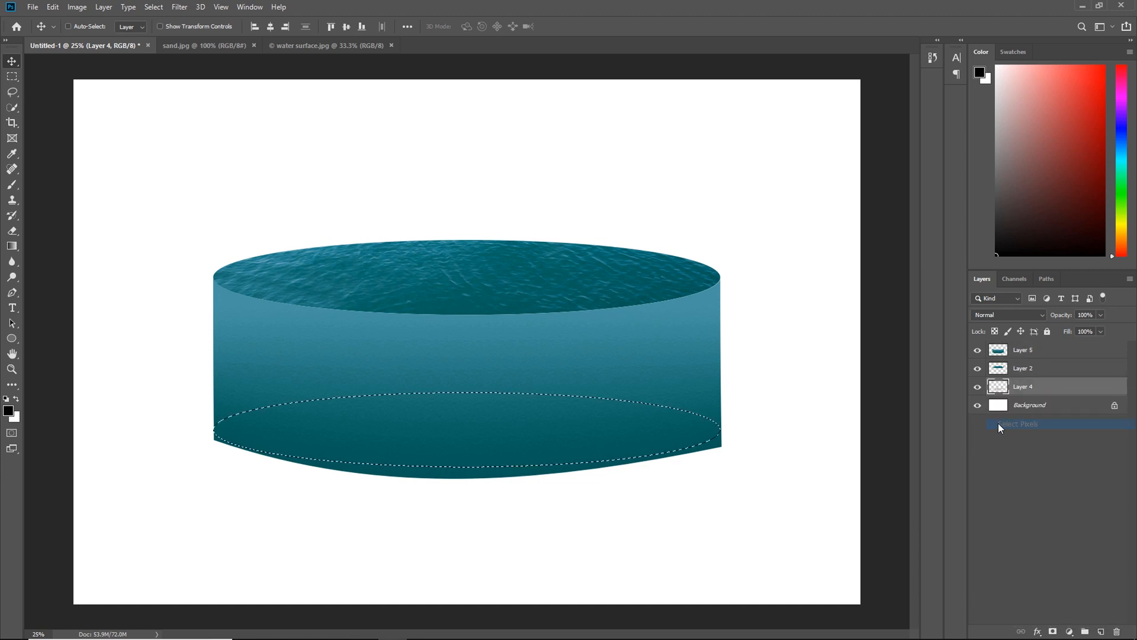
{"action": "left_click", "coordinate": [152, 7]}
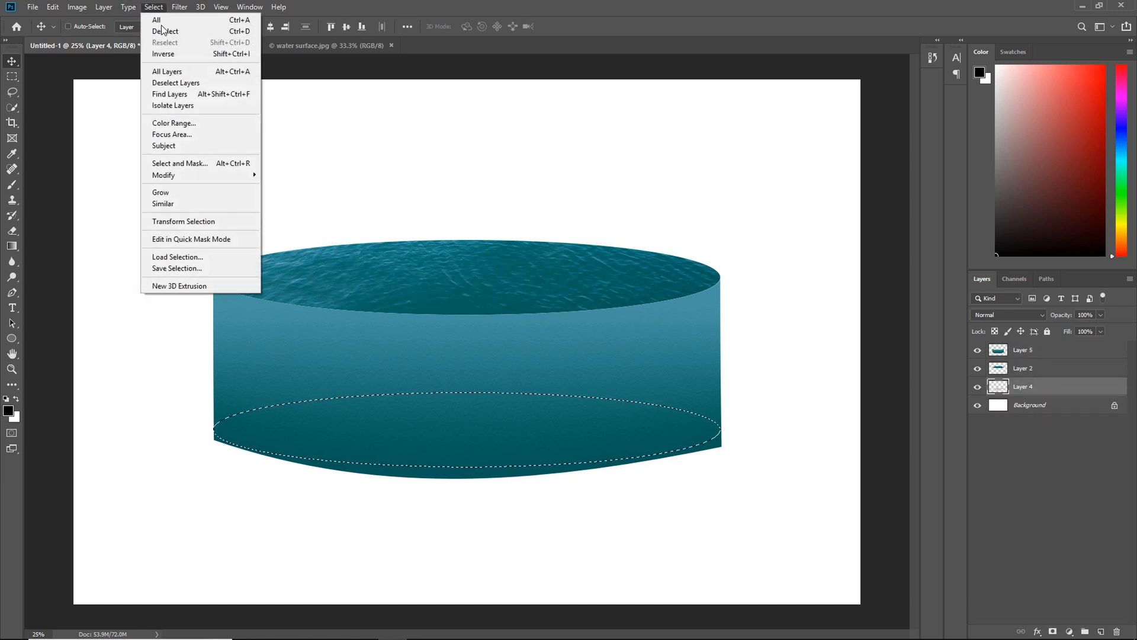
{"action": "left_click", "coordinate": [176, 54]}
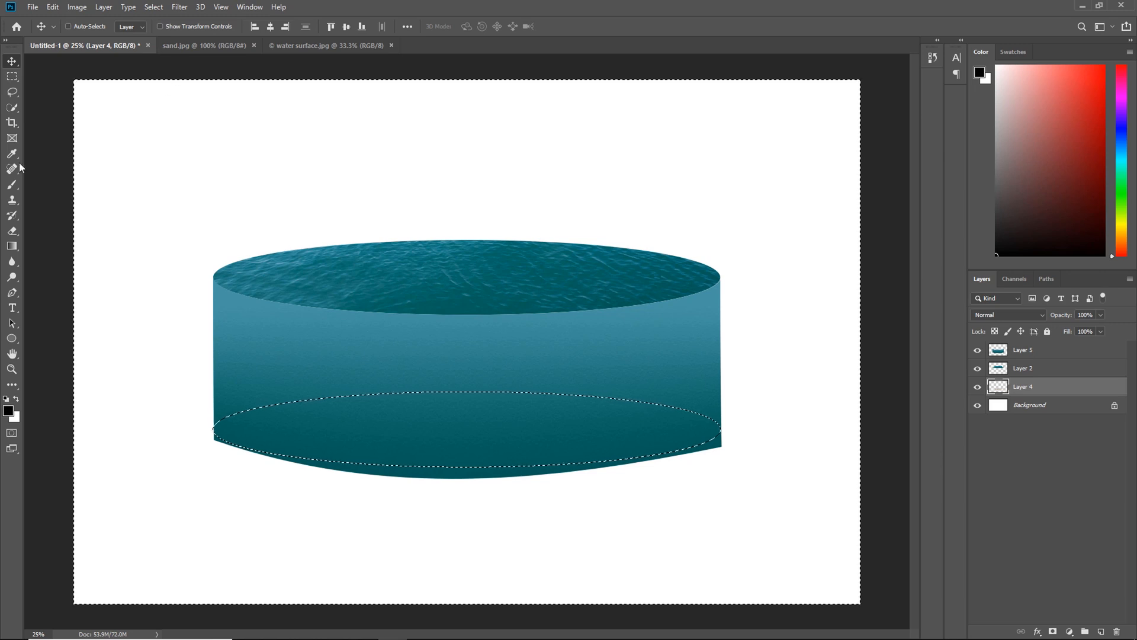
Erase the part of Layer 5 that extends below the sand ellipse's front curve using the Eraser tool, and deselect
{"action": "right_click", "coordinate": [15, 230]}
{"action": "left_click", "coordinate": [88, 230]}
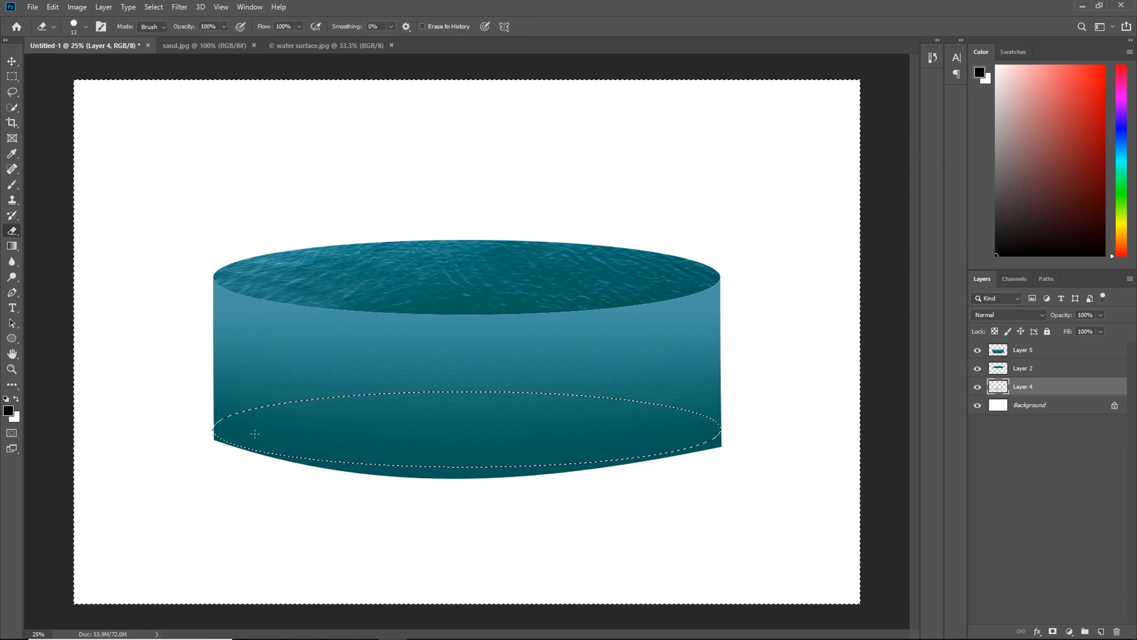
{"action": "right_click", "coordinate": [283, 467]}
{"action": "left_click_drag", "start_coordinate": [332, 475], "coordinate": [380, 478]}
{"action": "left_click", "coordinate": [225, 445]}
{"action": "left_click", "coordinate": [1028, 350]}
{"action": "mouse_move", "coordinate": [223, 427]}
{"action": "left_mouse_down"}
{"action": "mouse_move", "coordinate": [250, 458]}
{"action": "mouse_move", "coordinate": [399, 489]}
{"action": "mouse_move", "coordinate": [358, 473]}
{"action": "mouse_move", "coordinate": [520, 480]}
{"action": "left_mouse_up"}
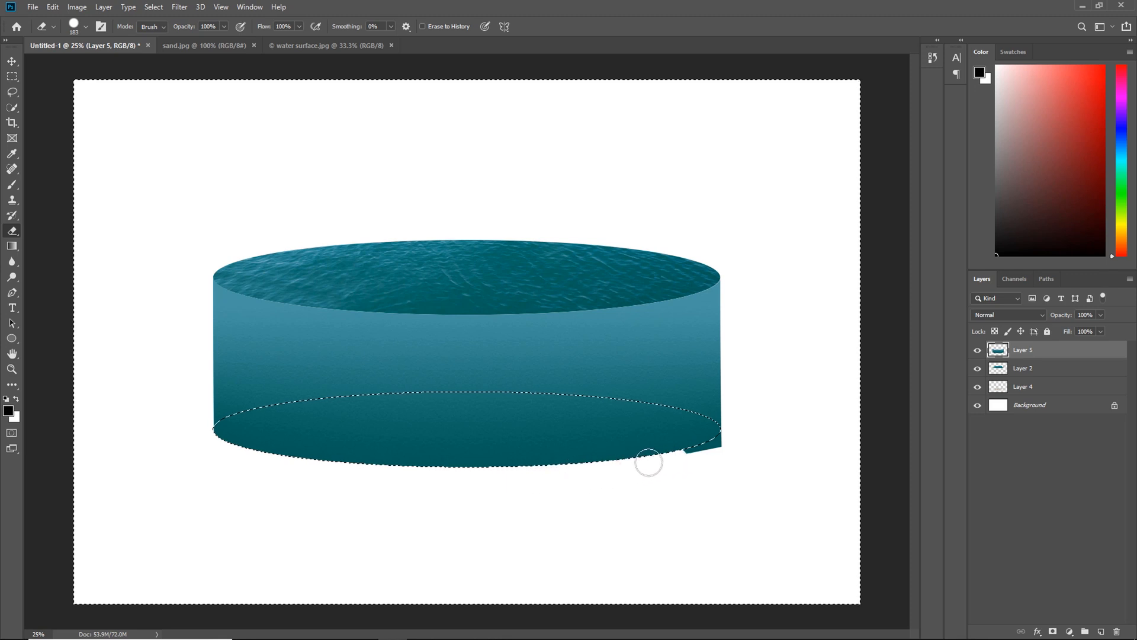
{"action": "left_click_drag", "start_coordinate": [649, 463], "coordinate": [720, 448]}
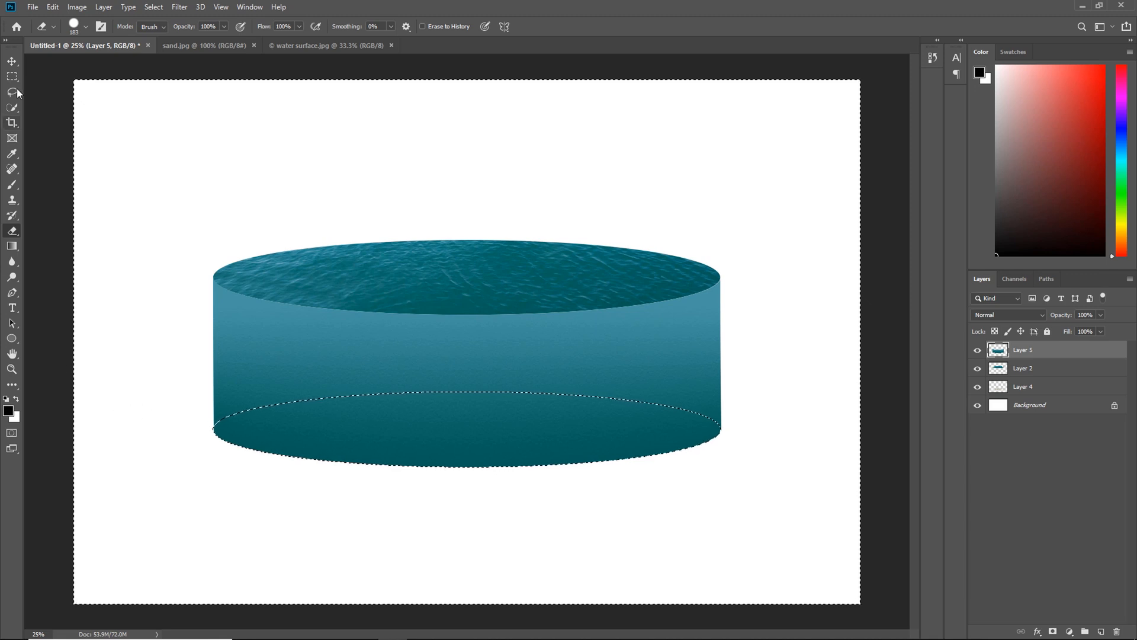
{"action": "left_click", "coordinate": [12, 61]}
{"action": "left_click", "coordinate": [158, 7]}
{"action": "left_click", "coordinate": [169, 31]}
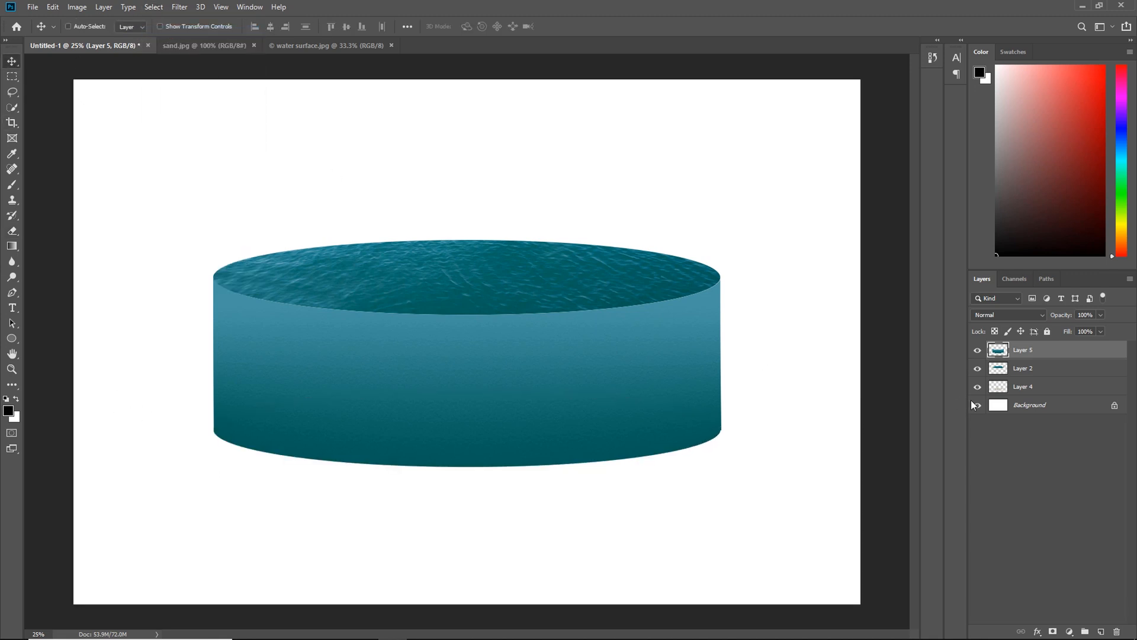
Move the sand layer to the top of the layer stack and stretch it slightly to meet the water body's right edge
{"action": "left_click_drag", "start_coordinate": [1038, 392], "coordinate": [1037, 341]}
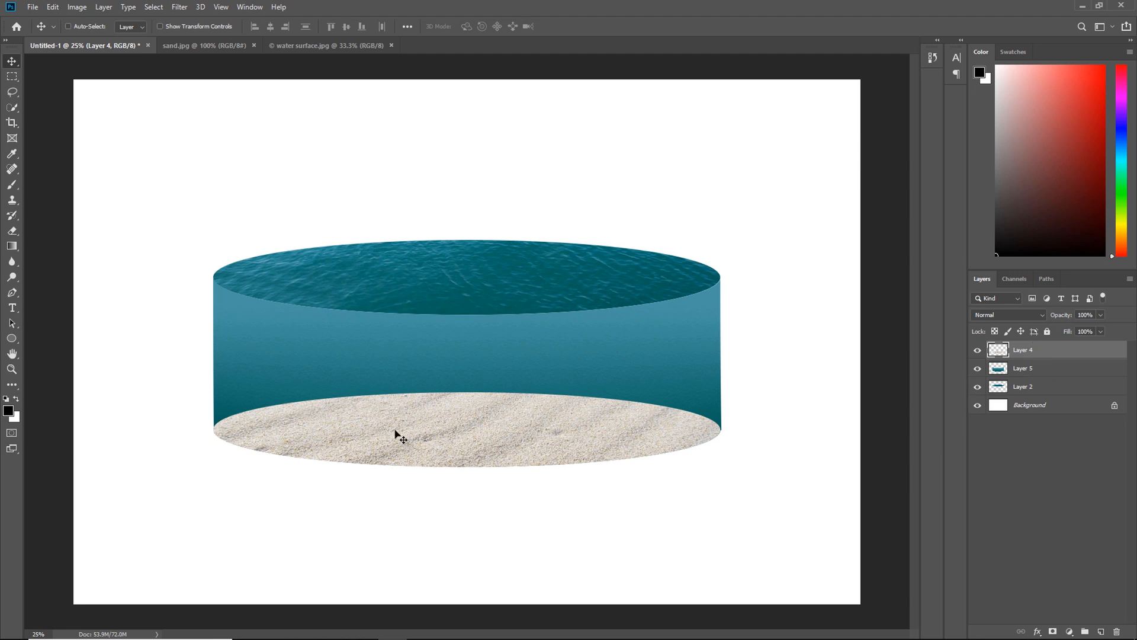
{"action": "scroll", "coordinate": [705, 461], "scroll_direction": "up", "scroll_amount": 2}
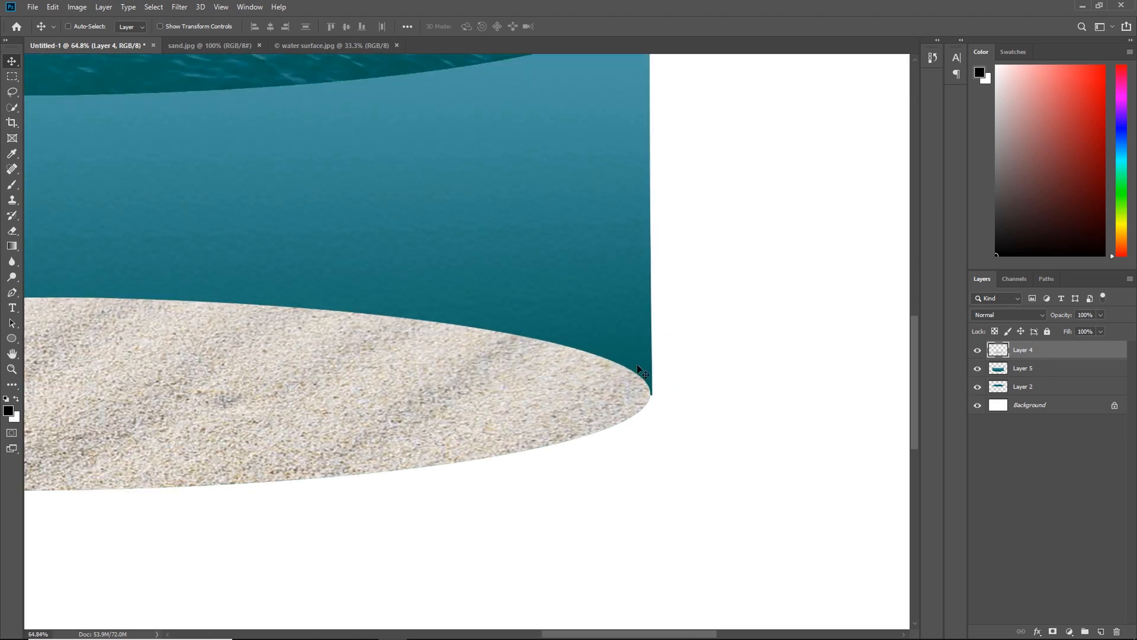
{"action": "key", "text": "ctrl+t"}
{"action": "scroll", "coordinate": [663, 413], "scroll_direction": "up", "scroll_amount": 3}
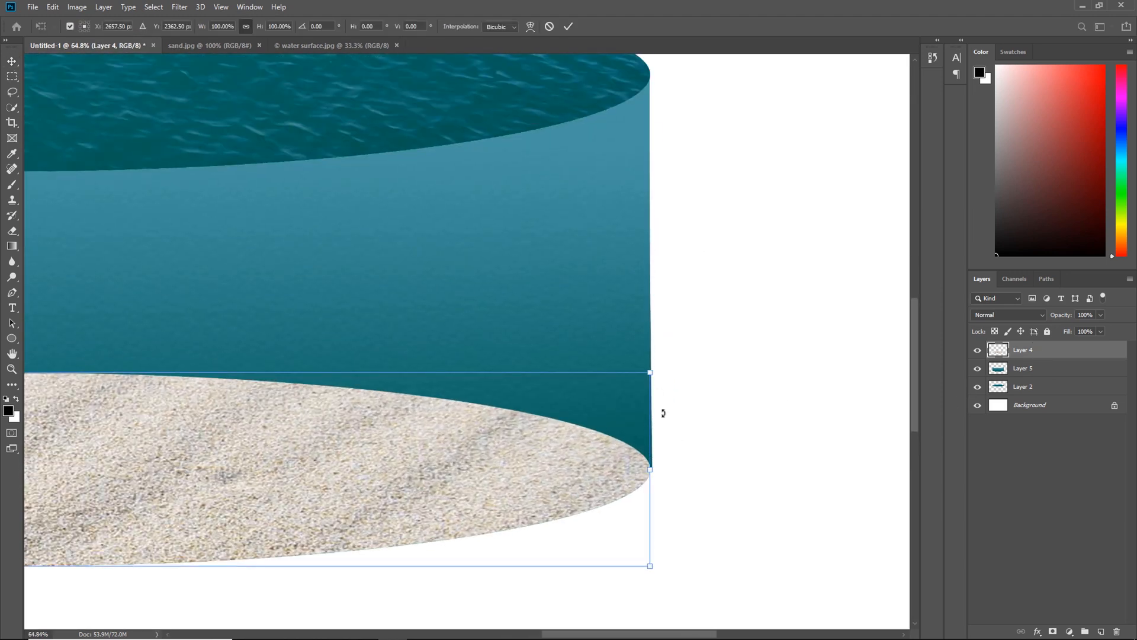
{"action": "left_click_drag", "start_coordinate": [655, 469], "coordinate": [659, 468]}
{"action": "key", "text": "Return"}
{"action": "scroll", "coordinate": [707, 445], "scroll_direction": "down", "scroll_amount": 5}
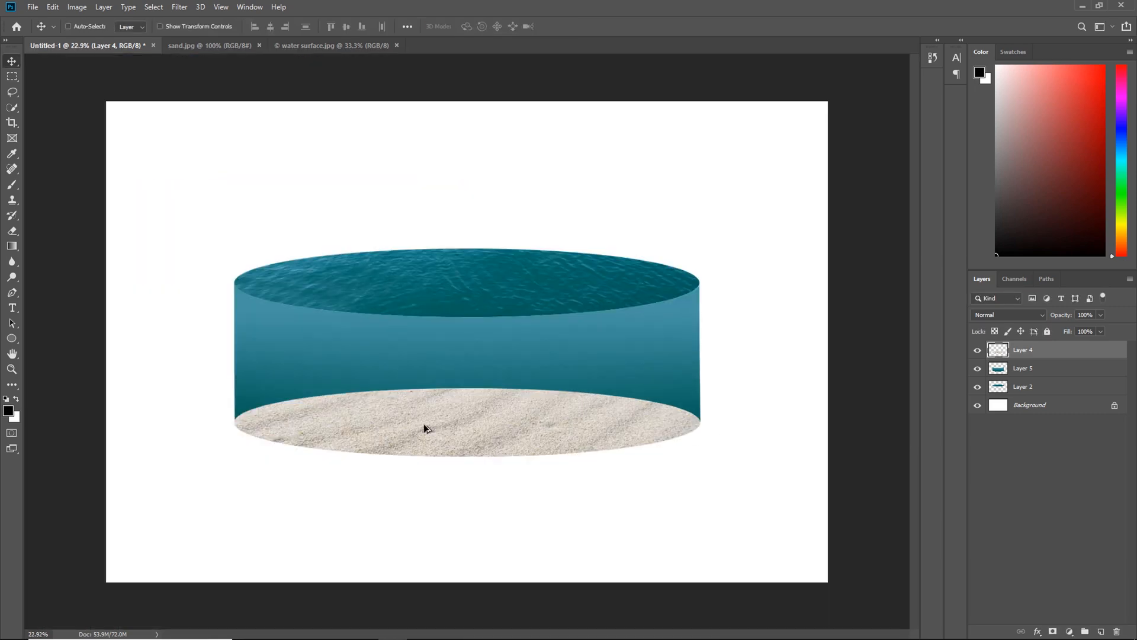
{"action": "scroll", "coordinate": [190, 445], "scroll_direction": "up", "scroll_amount": 6}
{"action": "scroll", "coordinate": [222, 434], "scroll_direction": "down", "scroll_amount": 3}
{"action": "scroll", "coordinate": [237, 425], "scroll_direction": "down", "scroll_amount": 3}
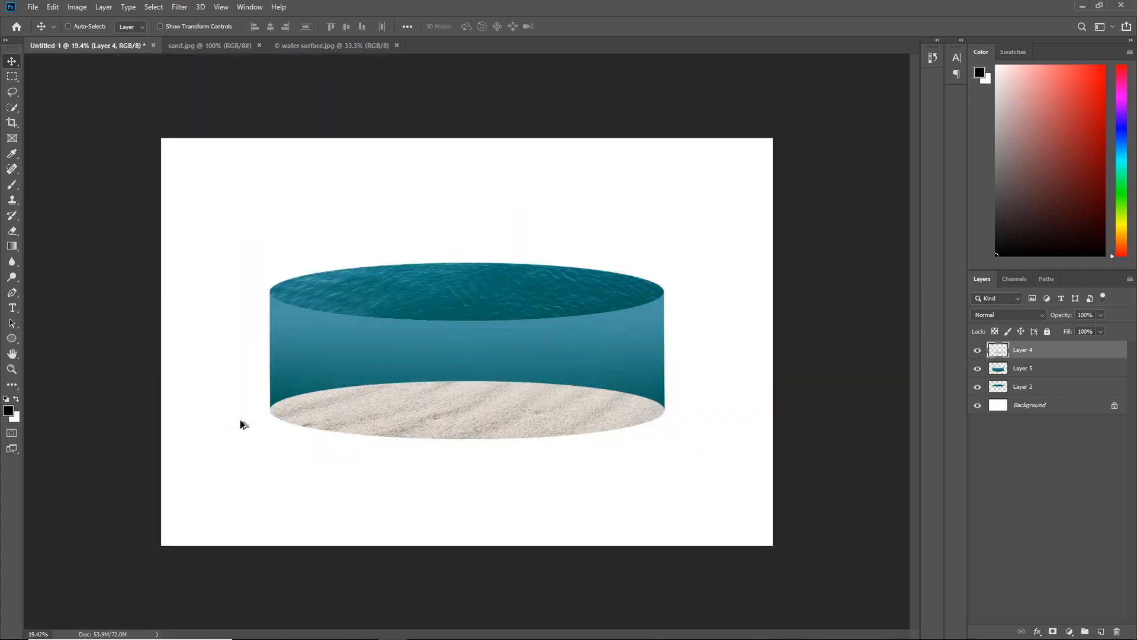
Rename Layer 4 to "sand", Layer 5 to "water" and Layer 2 to "surface"
{"action": "scroll", "coordinate": [375, 399], "scroll_direction": "up", "scroll_amount": 1}
{"action": "double_click", "coordinate": [1022, 352]}
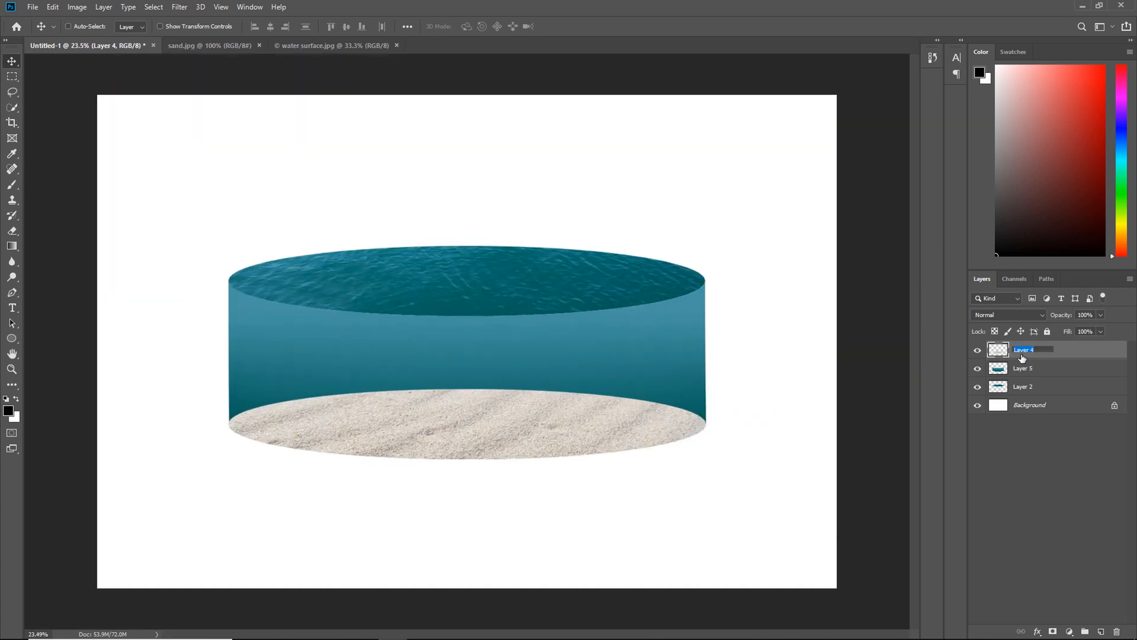
{"action": "double_click", "coordinate": [1022, 368]}
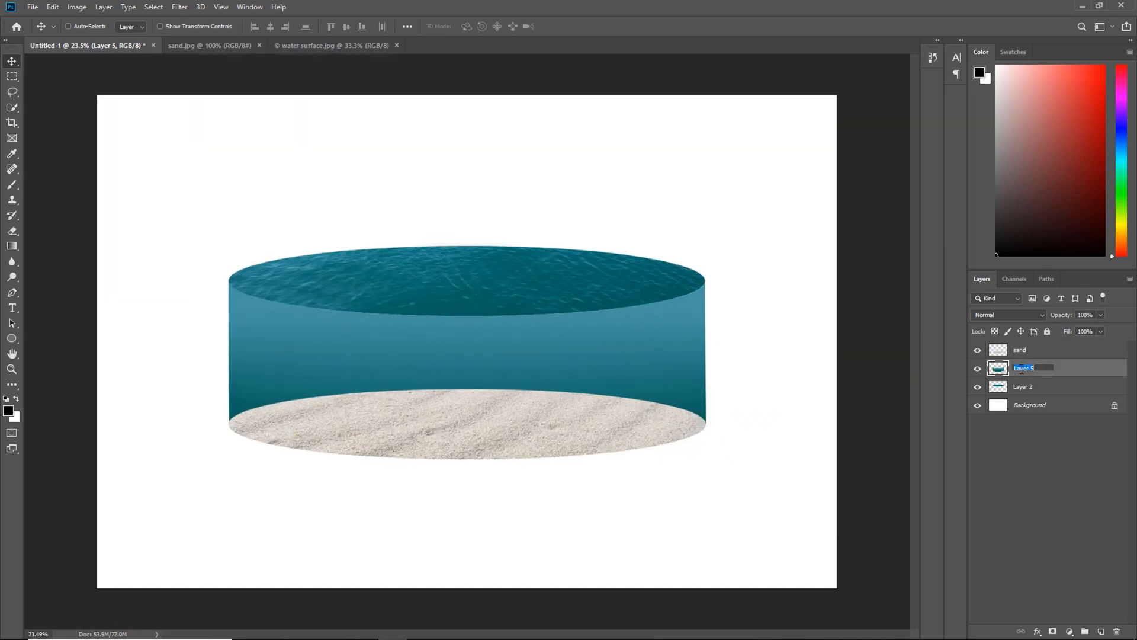
{"action": "double_click", "coordinate": [1025, 388]}
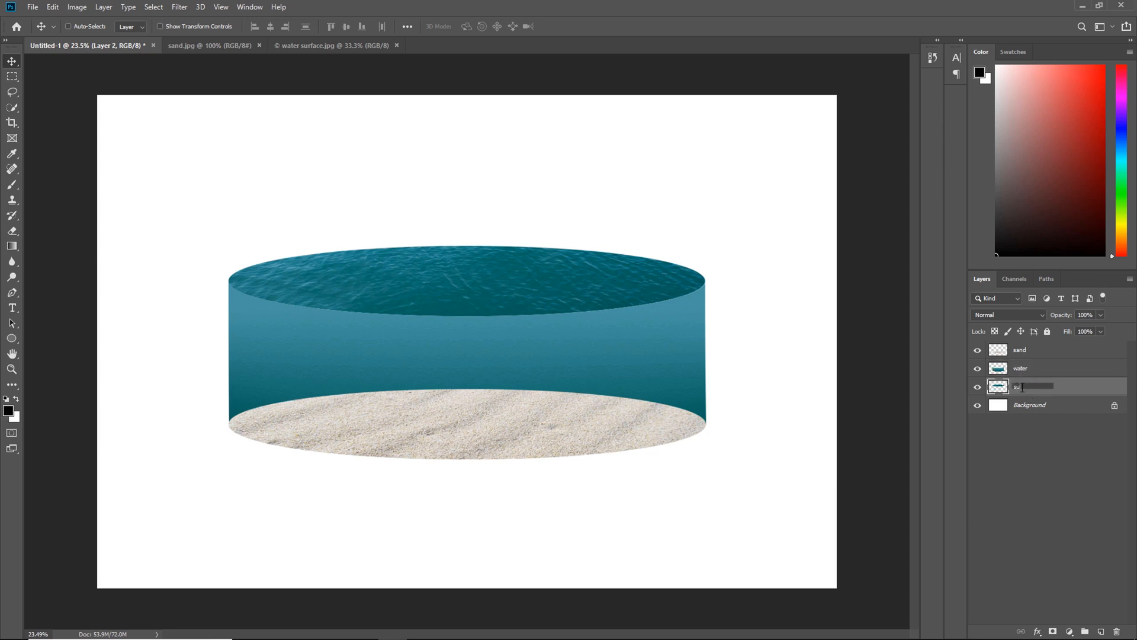
{"action": "left_click", "coordinate": [1031, 405]}
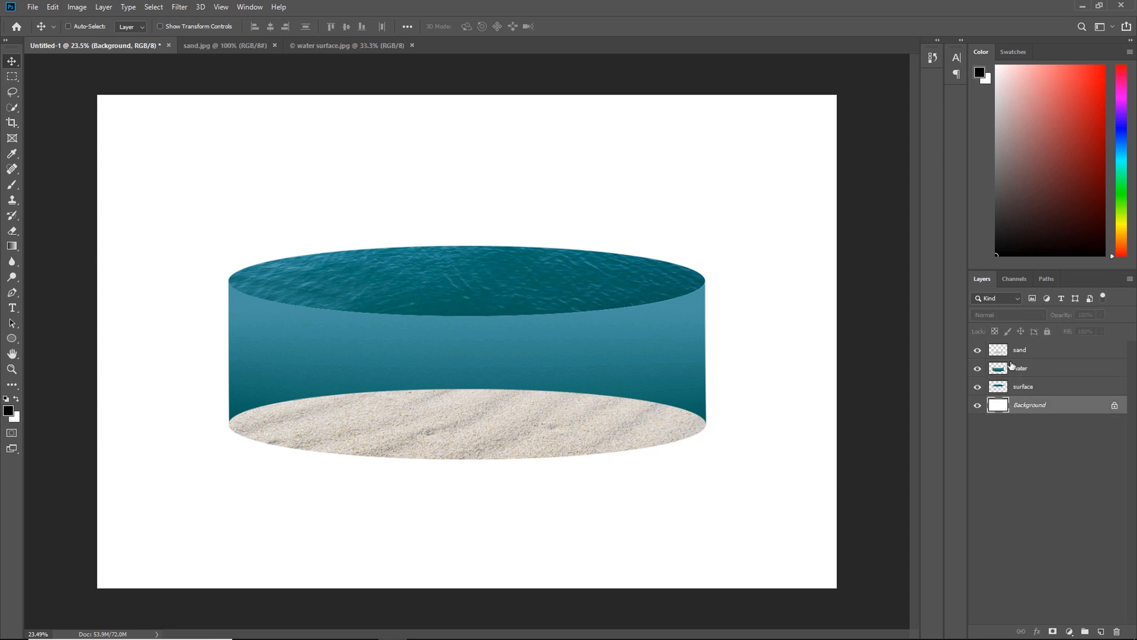
{"action": "left_click", "coordinate": [1020, 373]}
Add a layer mask to the sand layer and fill it with a vertical black-to-white linear gradient so the sand fades into the water
{"action": "left_click", "coordinate": [1017, 357]}
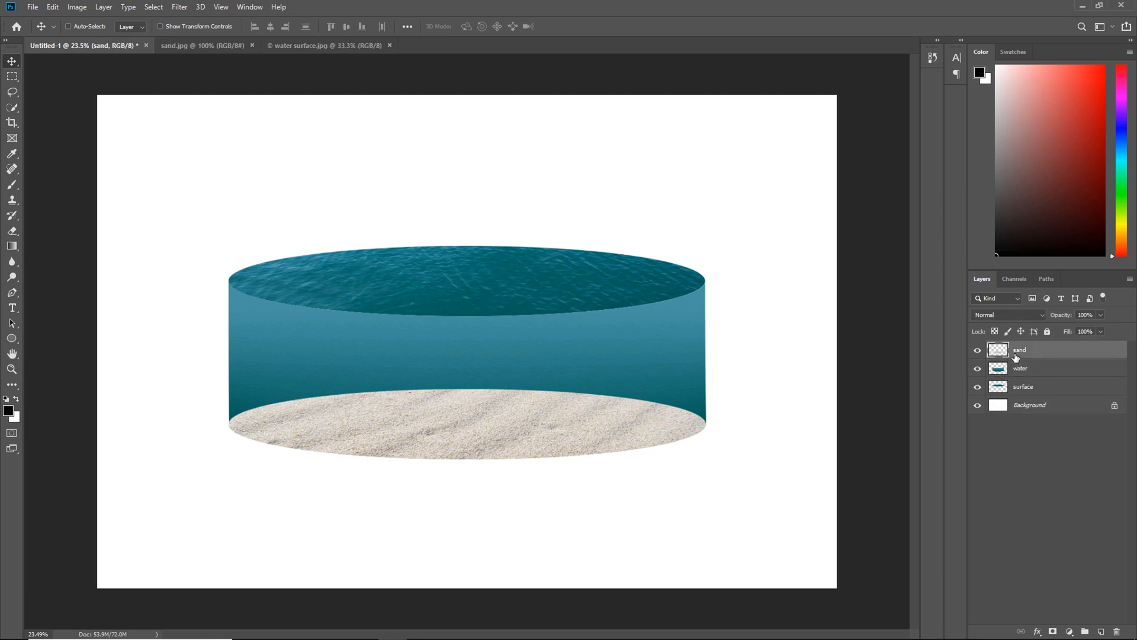
{"action": "left_click", "coordinate": [1053, 632]}
{"action": "left_click", "coordinate": [11, 246]}
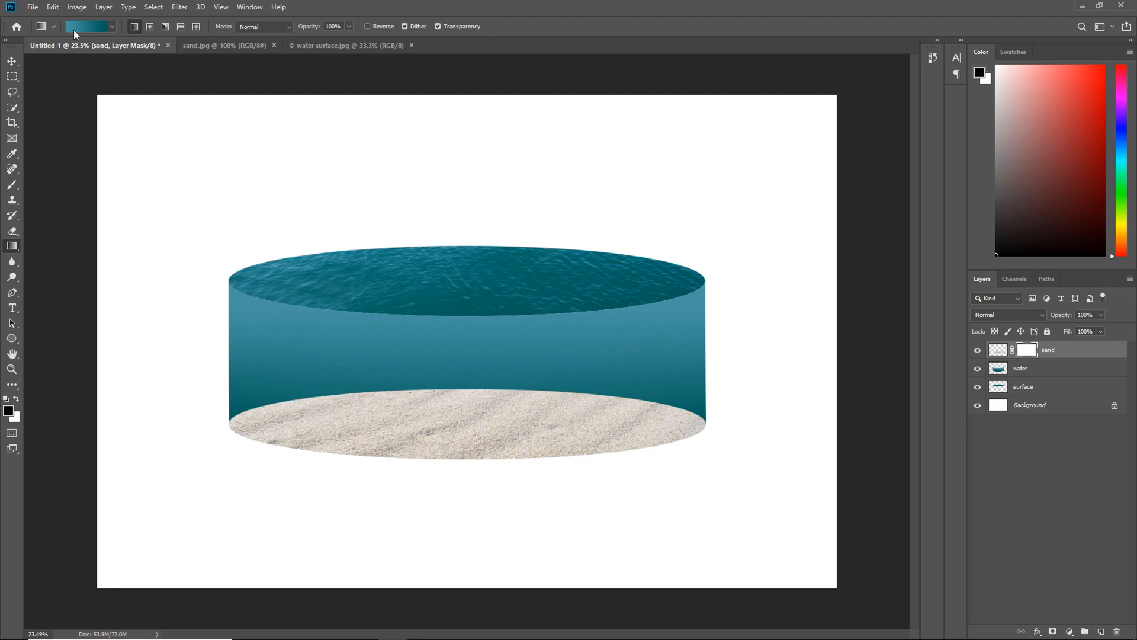
{"action": "left_click", "coordinate": [89, 27]}
{"action": "left_click", "coordinate": [785, 130]}
{"action": "left_click", "coordinate": [967, 116]}
{"action": "left_click_drag", "start_coordinate": [457, 397], "coordinate": [464, 451]}
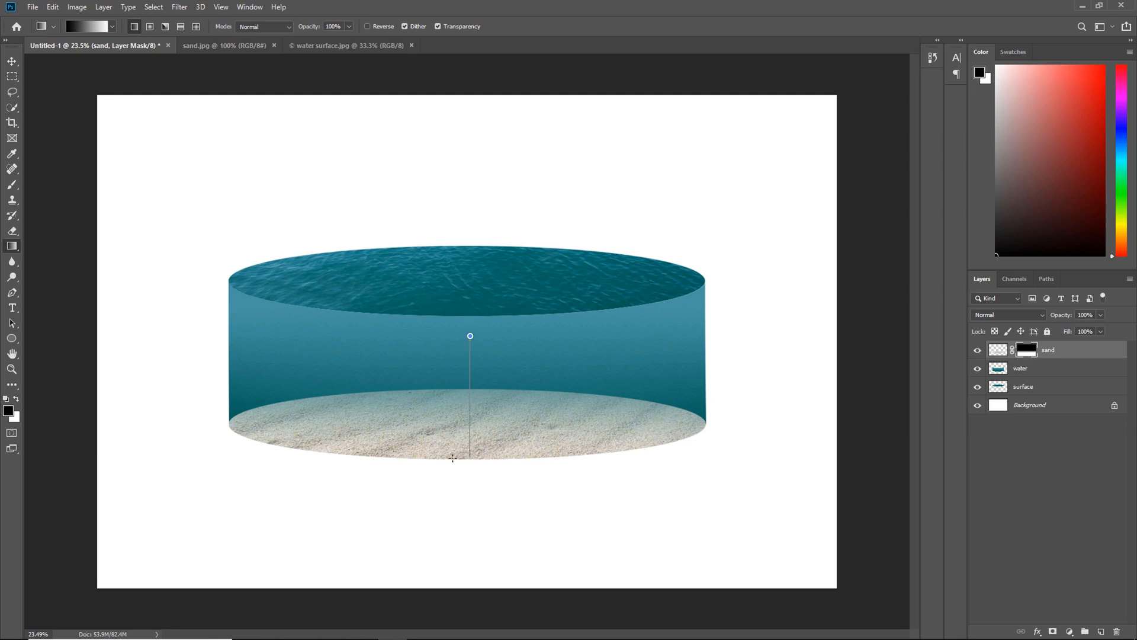
{"action": "left_click_drag", "start_coordinate": [470, 352], "coordinate": [467, 425]}
{"action": "left_click_drag", "start_coordinate": [473, 381], "coordinate": [469, 496]}
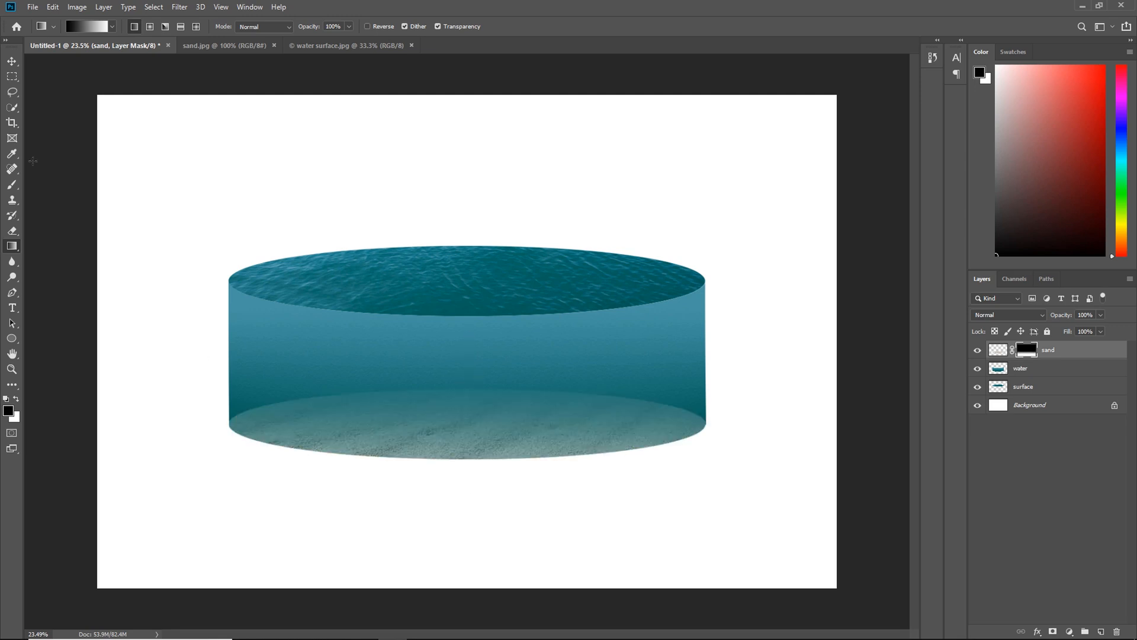
{"action": "left_click", "coordinate": [12, 61]}
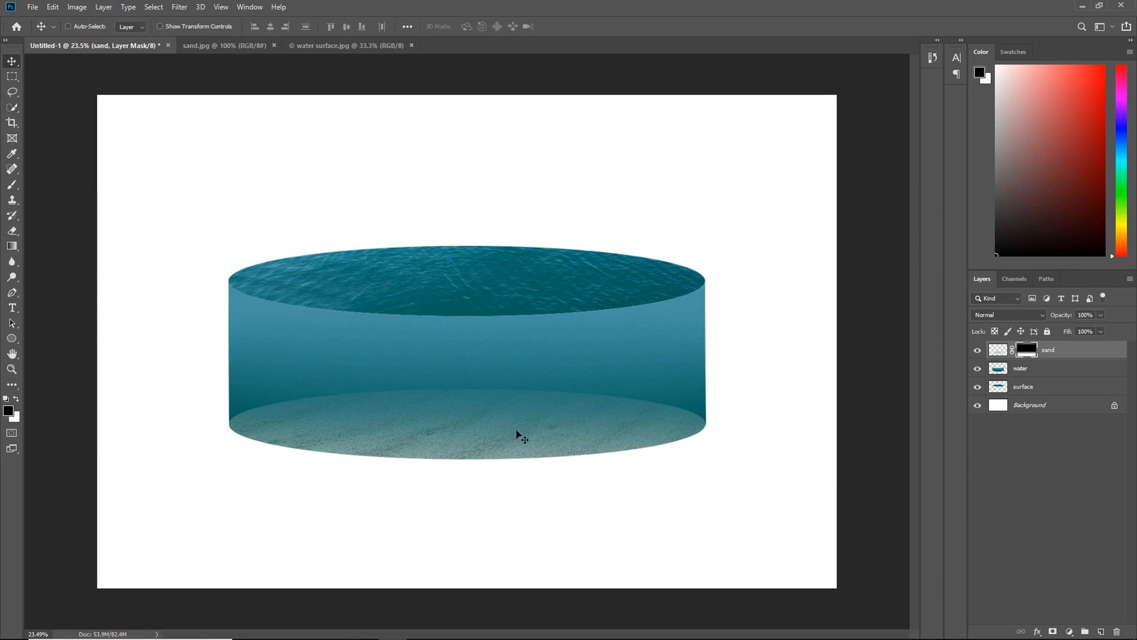
Select the pixels of the water layer and add a Gradient Fill layer confined to that selection
{"action": "left_click", "coordinate": [1007, 371]}
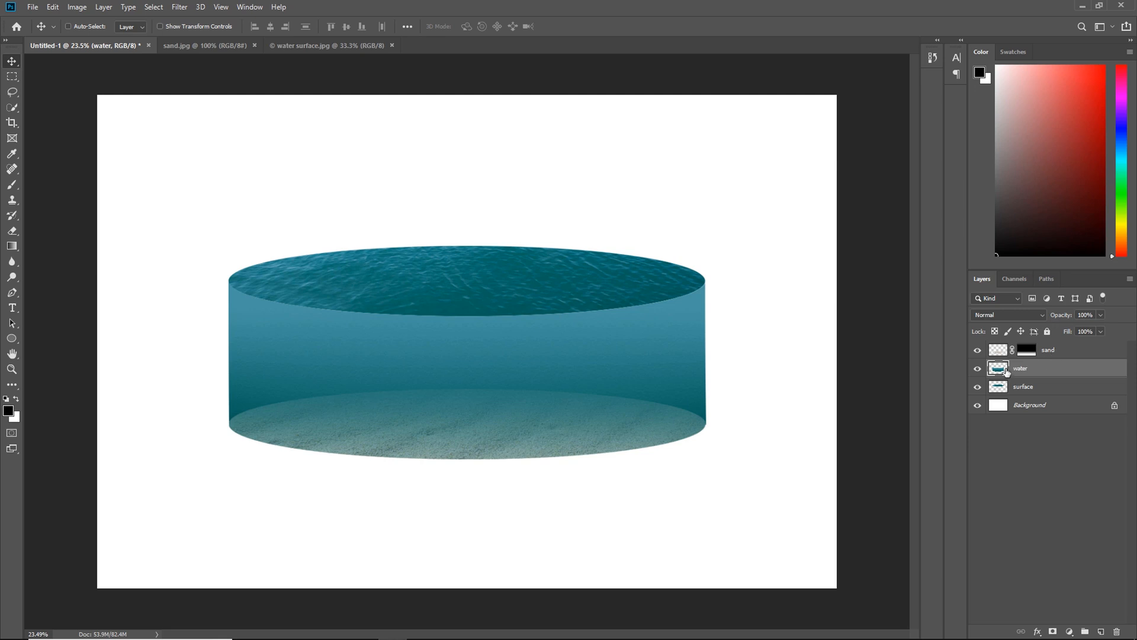
{"action": "right_click", "coordinate": [1006, 371]}
{"action": "left_click", "coordinate": [1018, 401]}
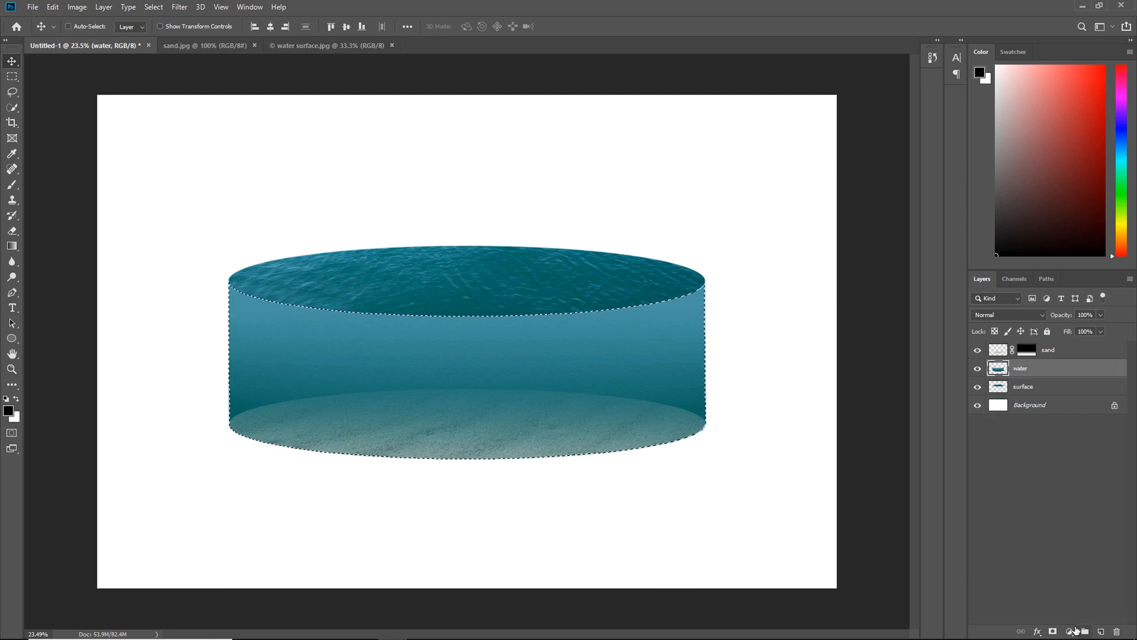
{"action": "left_click", "coordinate": [1070, 631]}
{"action": "left_click", "coordinate": [1060, 364]}
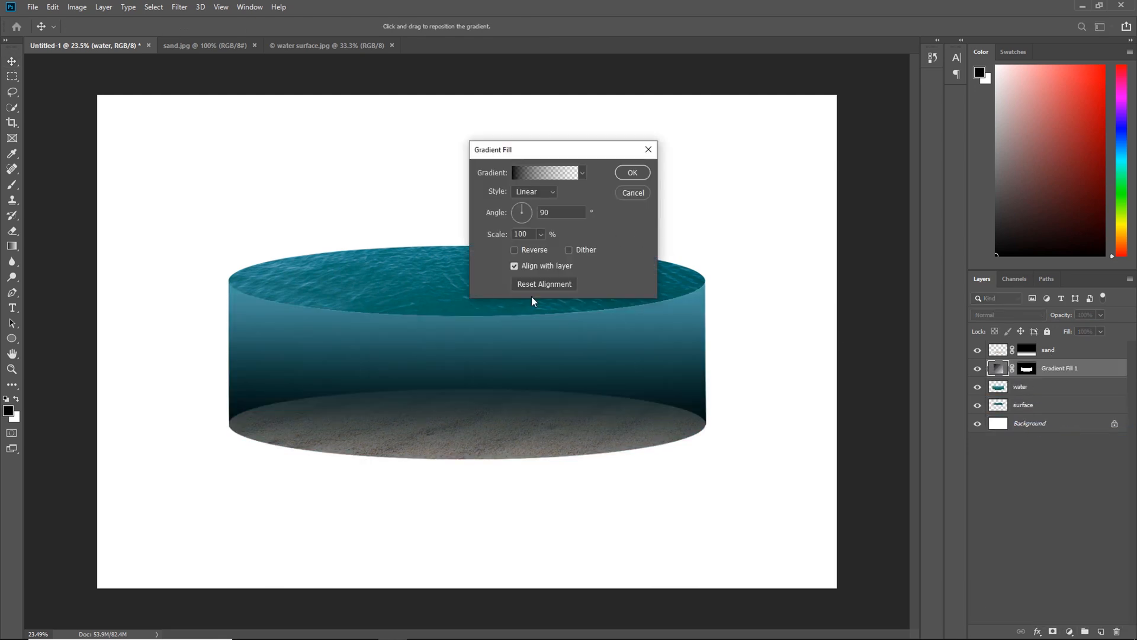
Set the gradient fill's angle to -0.1°, reverse it, and reposition it so the dark shading covers the cylinder's right side
{"action": "left_click", "coordinate": [532, 213]}
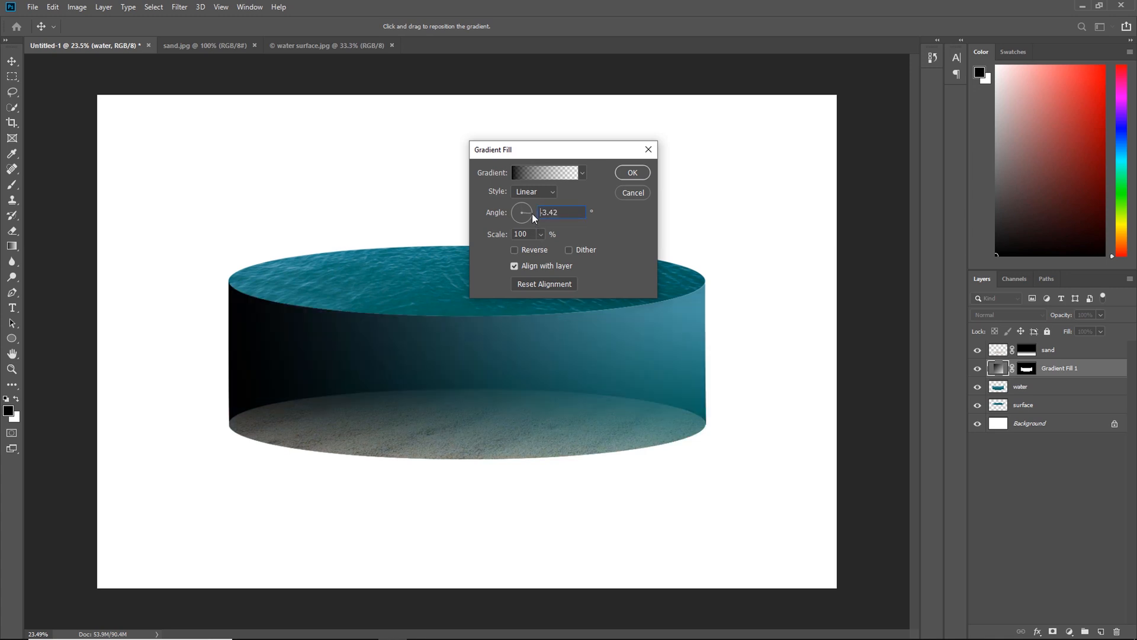
{"action": "left_click", "coordinate": [527, 249]}
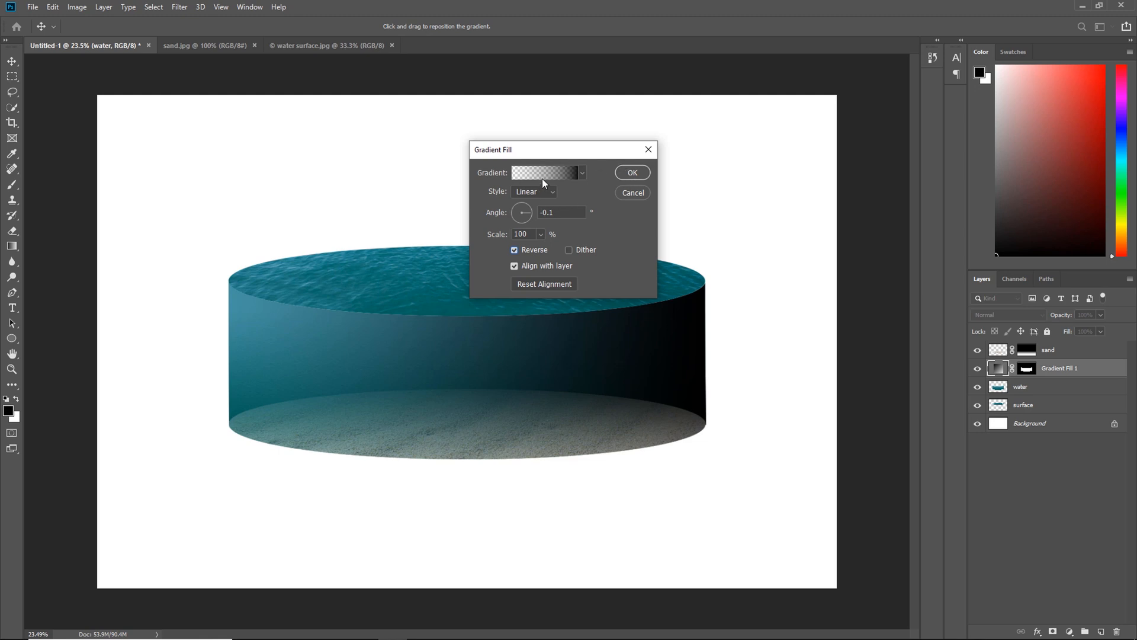
{"action": "left_click_drag", "start_coordinate": [657, 384], "coordinate": [792, 371]}
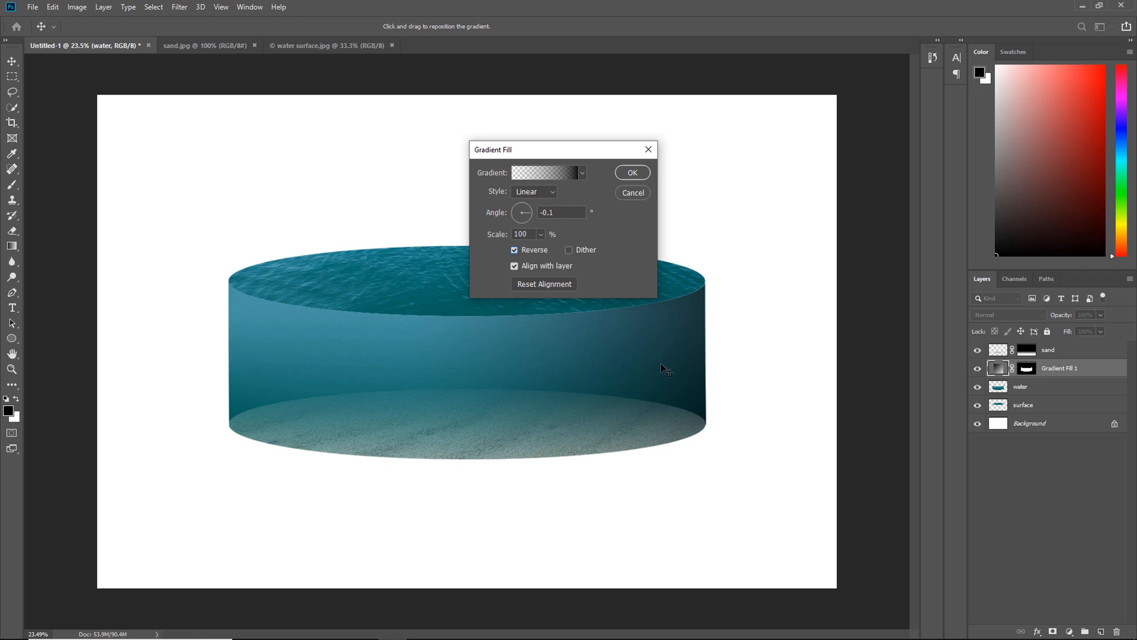
{"action": "left_click_drag", "start_coordinate": [668, 398], "coordinate": [613, 410]}
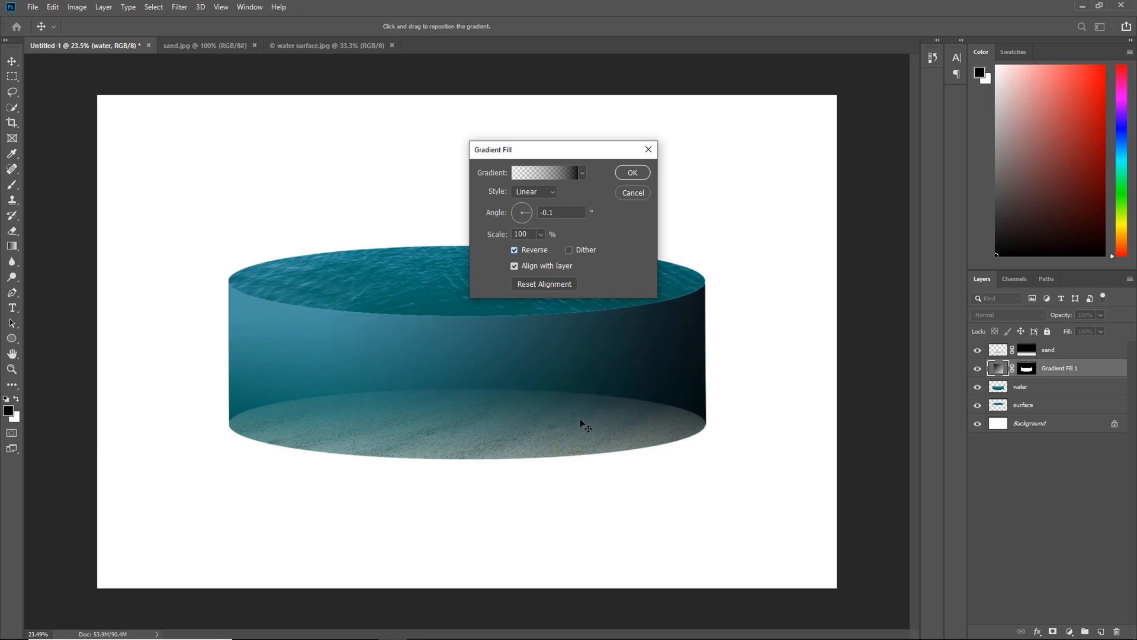
{"action": "left_click", "coordinate": [632, 173]}
Set the blend mode of Gradient Fill 1 to Soft Light and select the sand layer
{"action": "left_click", "coordinate": [1014, 314]}
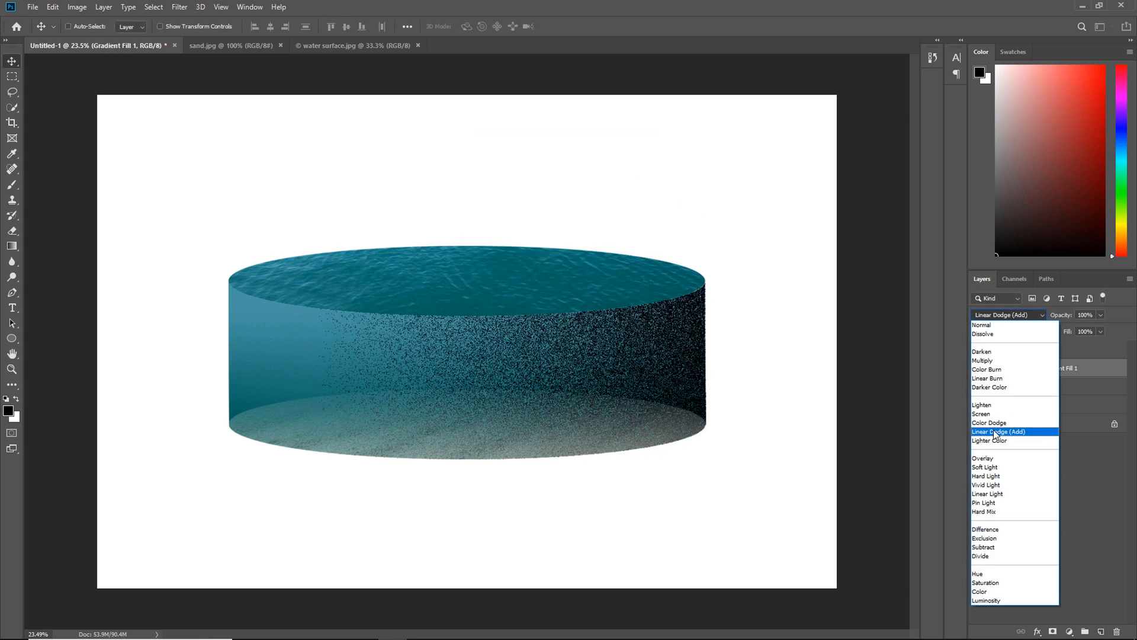
{"action": "left_click", "coordinate": [985, 467]}
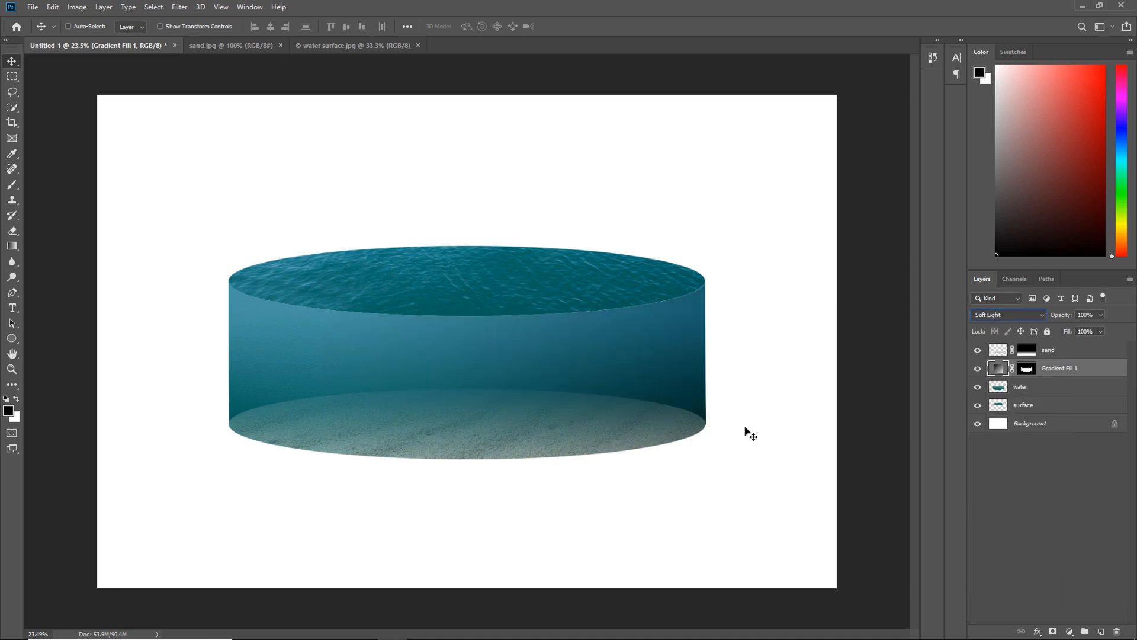
{"action": "left_click", "coordinate": [1066, 350]}
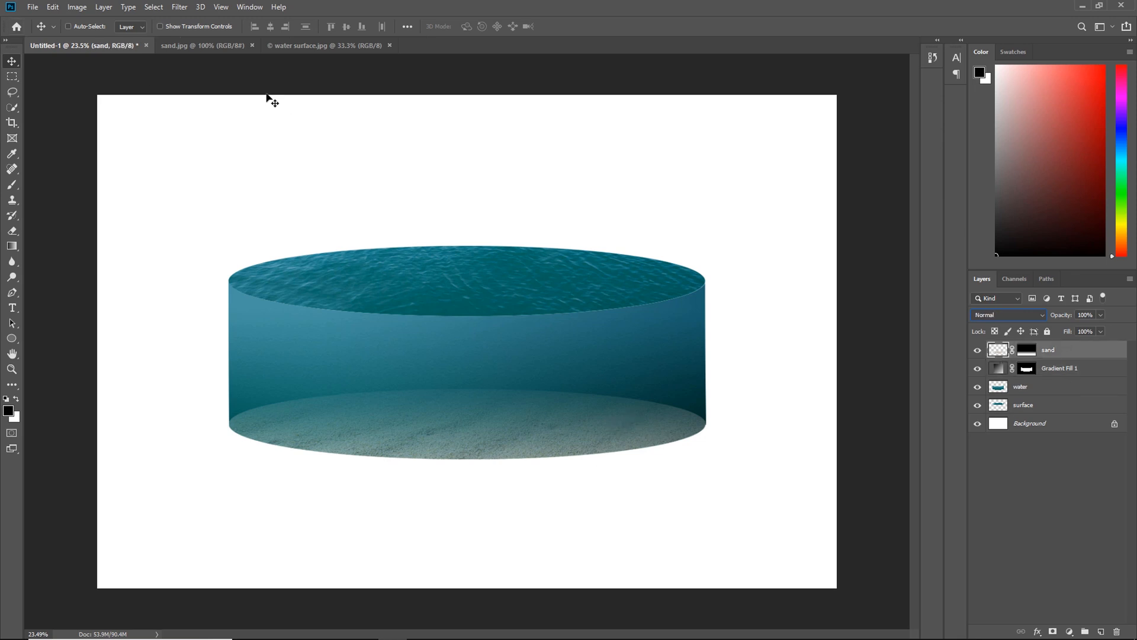
Close sand.jpg and water surface.jpg, and open the turtle image 02.png from the REEF folder
{"action": "left_click", "coordinate": [252, 45]}
{"action": "left_click", "coordinate": [283, 46]}
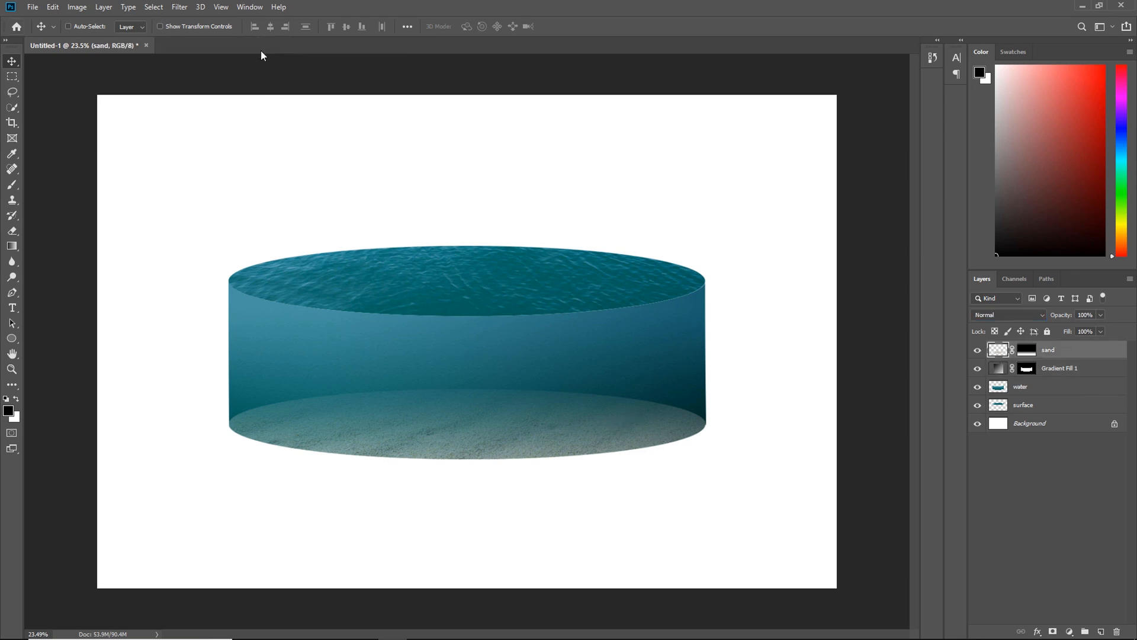
{"action": "left_click", "coordinate": [32, 6]}
{"action": "left_click", "coordinate": [59, 30]}
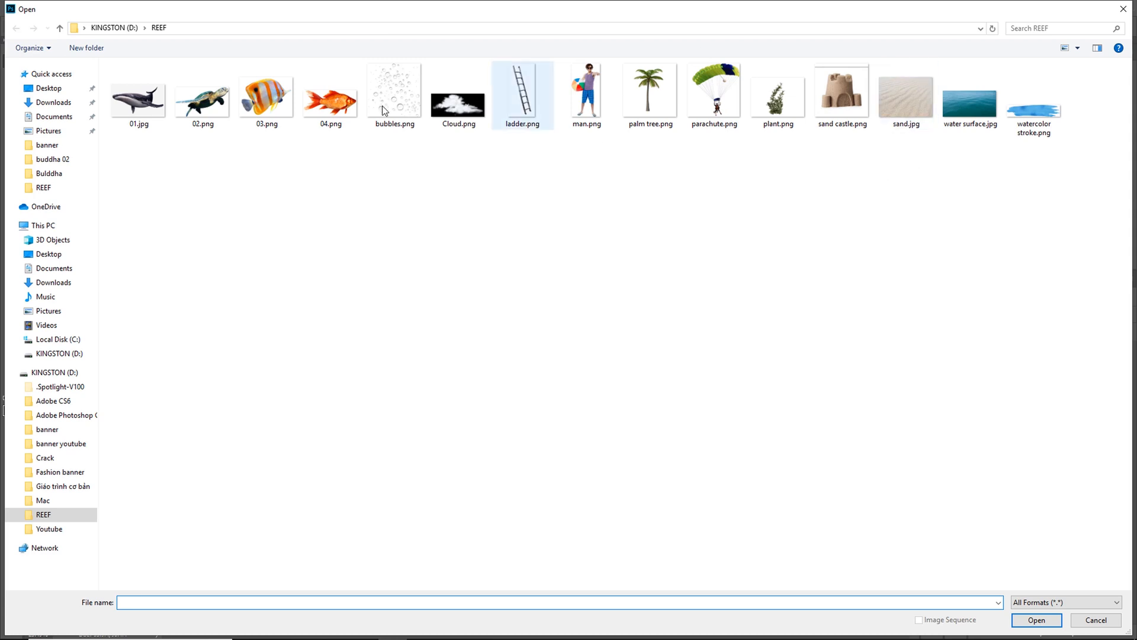
{"action": "double_click", "coordinate": [207, 101]}
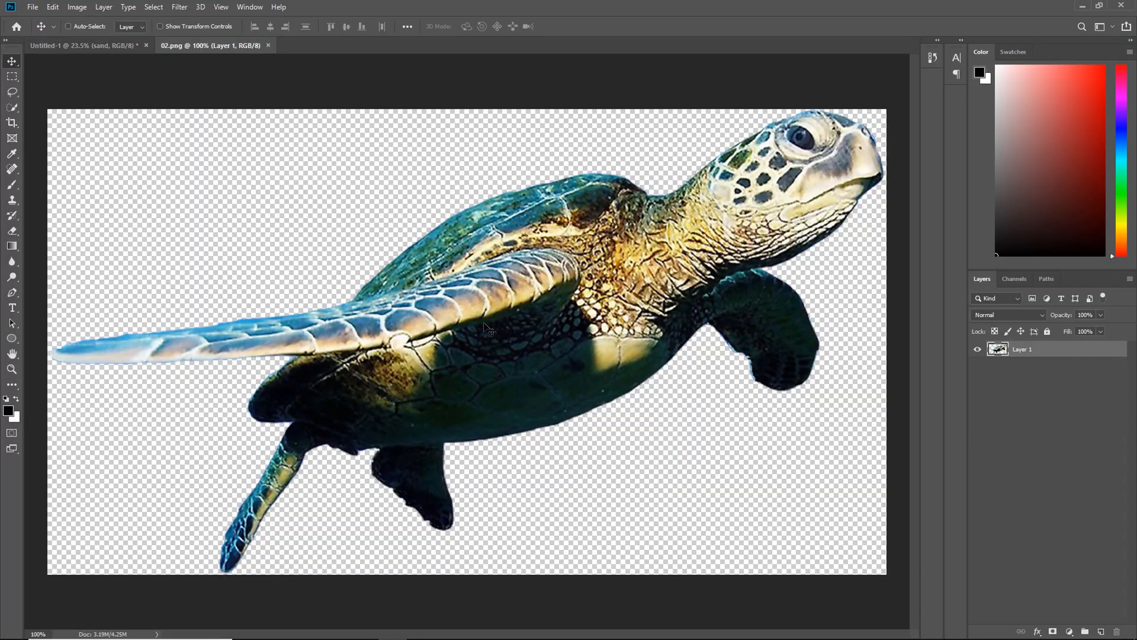
Bring the turtle into the composite and enlarge it, positioning it with its head above the water surface's front edge
{"action": "left_click_drag", "start_coordinate": [490, 330], "coordinate": [418, 326]}
{"action": "key", "text": "ctrl+t"}
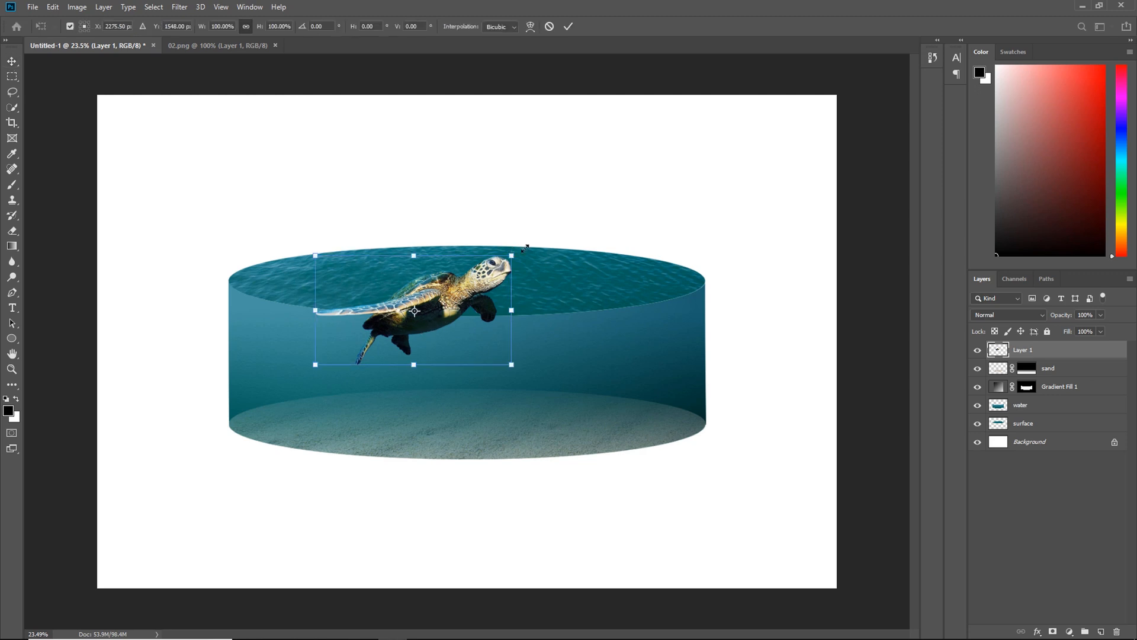
{"action": "left_click_drag", "start_coordinate": [525, 248], "coordinate": [616, 202]}
{"action": "left_click_drag", "start_coordinate": [520, 270], "coordinate": [521, 302]}
{"action": "key", "text": "Return"}
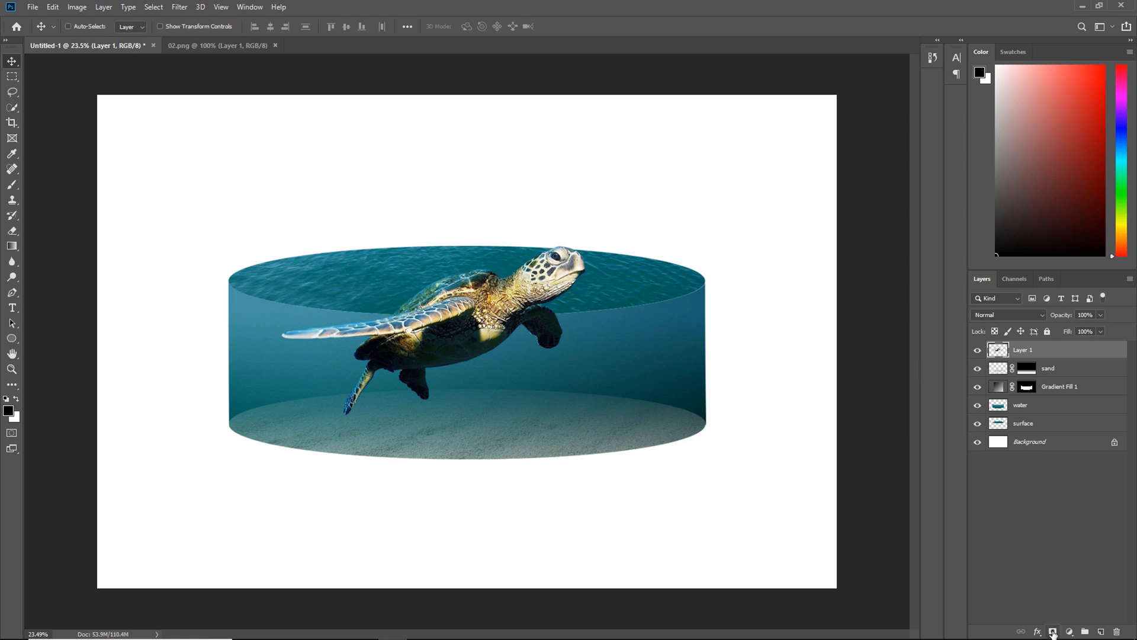
Outline the turtle's head with the Lasso tool and copy it to a new layer
{"action": "left_click", "coordinate": [11, 92]}
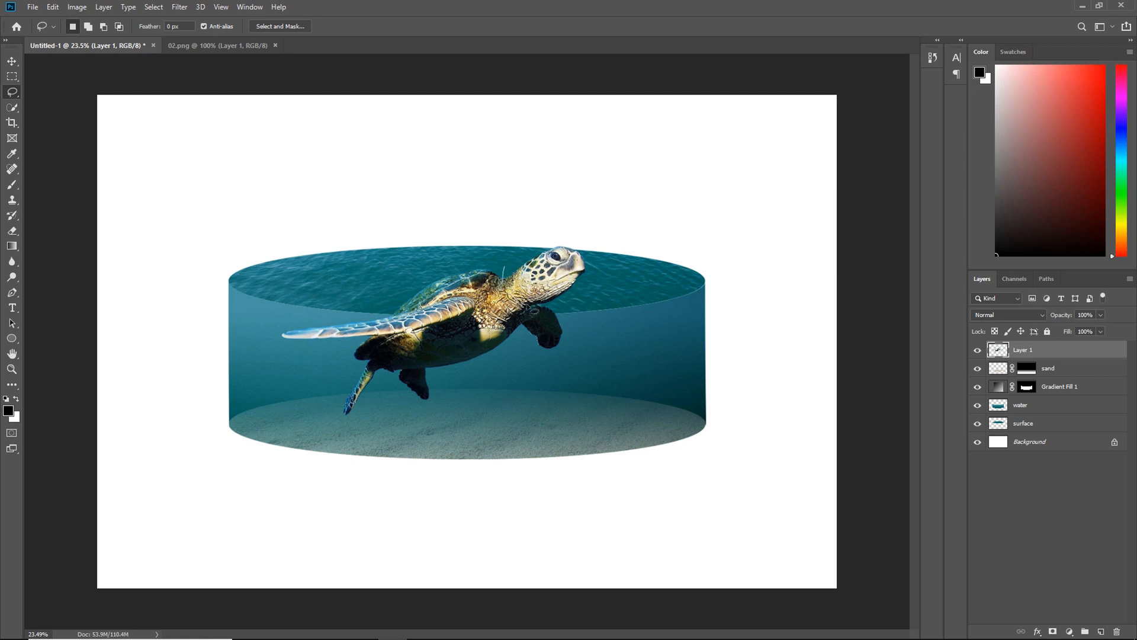
{"action": "left_click_drag", "start_coordinate": [583, 241], "coordinate": [504, 259]}
{"action": "left_click", "coordinate": [12, 62]}
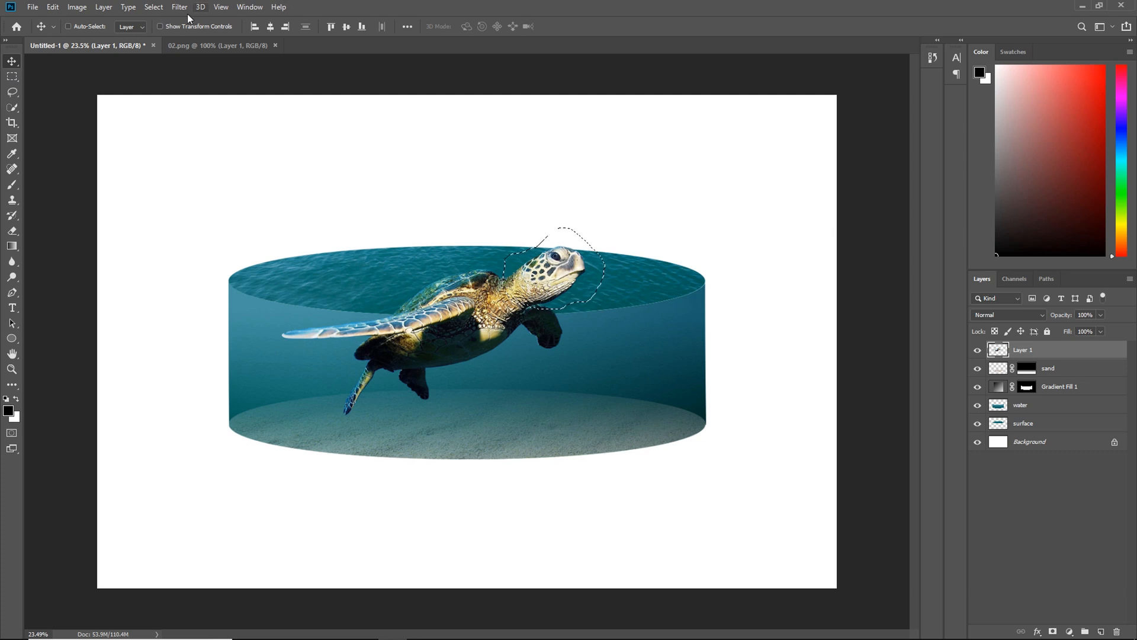
{"action": "left_click", "coordinate": [104, 6]}
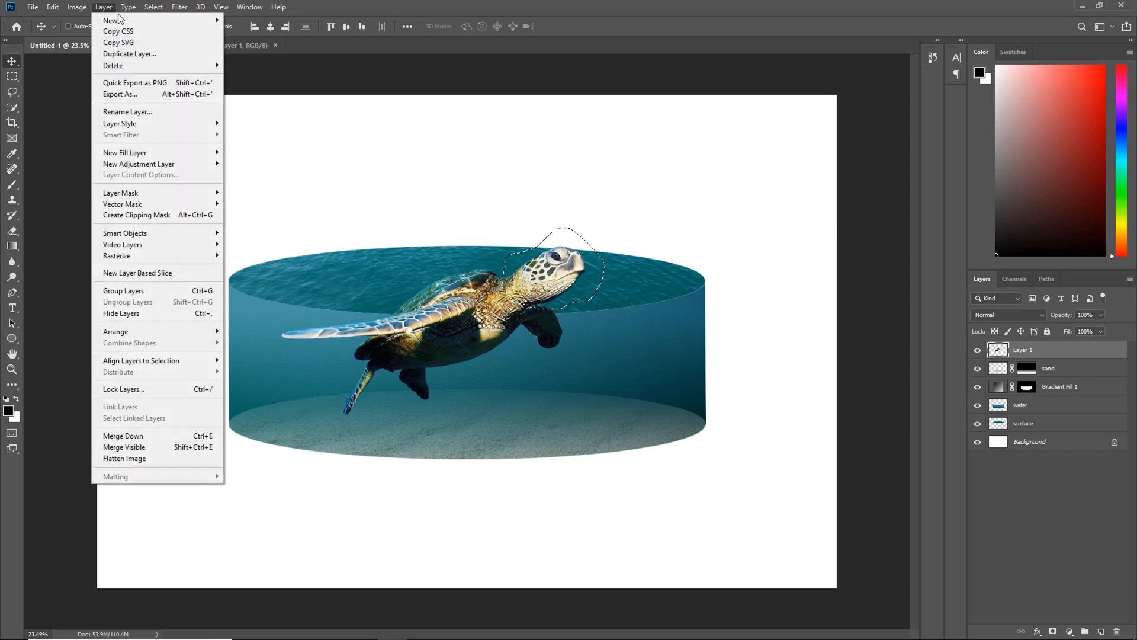
{"action": "mouse_move", "coordinate": [123, 22]}
{"action": "left_click", "coordinate": [287, 128]}
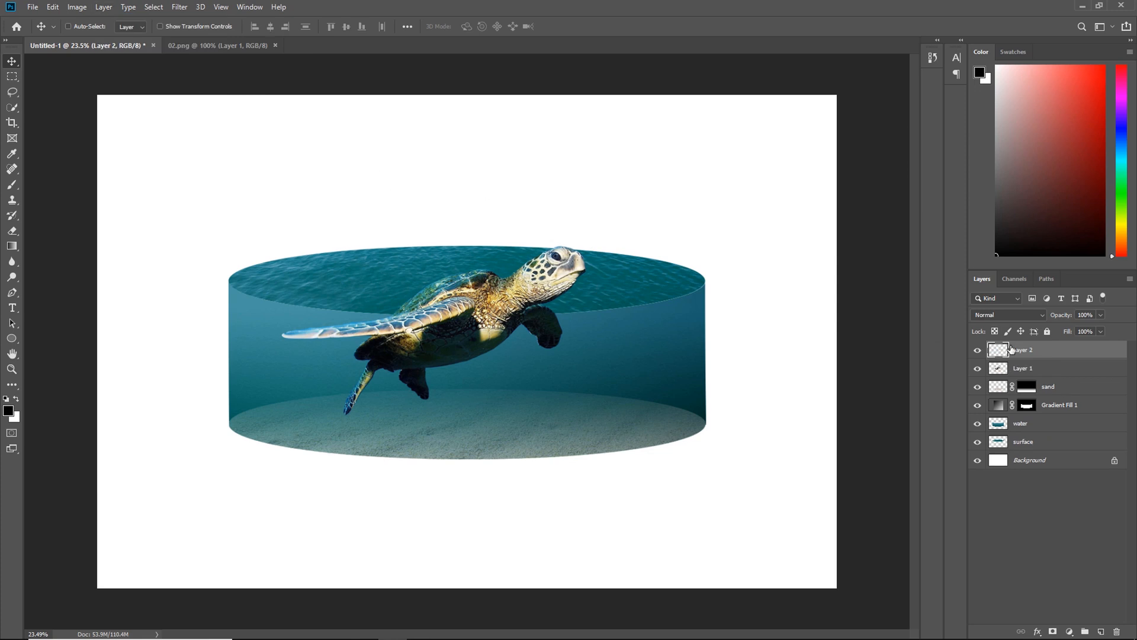
Select the pixels of the head on Layer 2, delete that area from Layer 1, check the cut-out, and deselect
{"action": "right_click", "coordinate": [999, 356]}
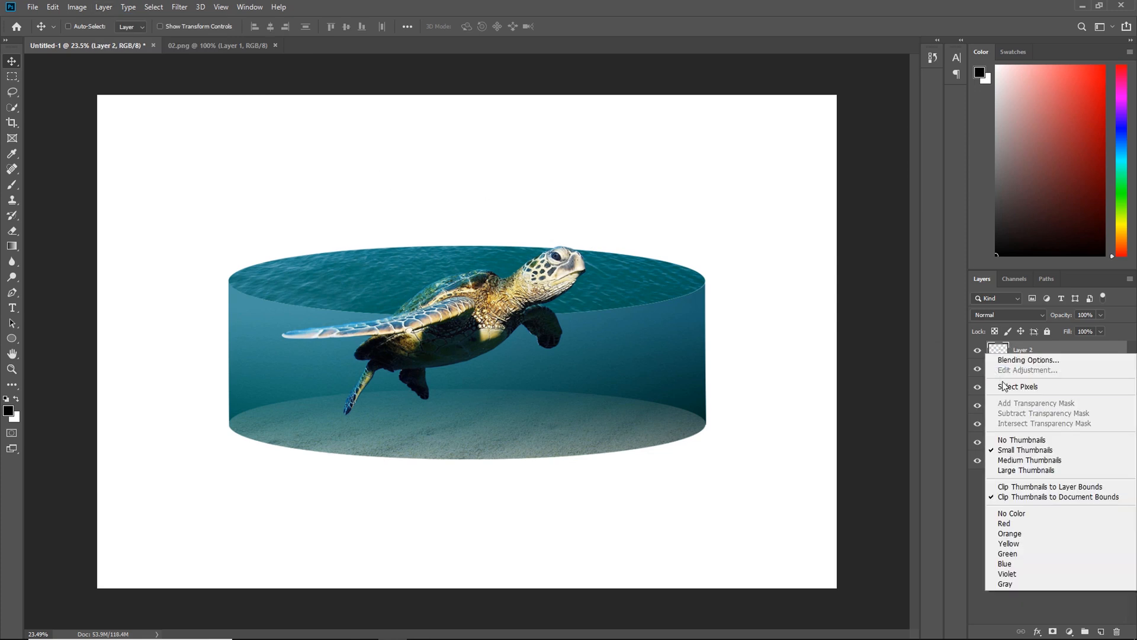
{"action": "left_click", "coordinate": [1007, 387]}
{"action": "left_click", "coordinate": [1001, 371]}
{"action": "key", "text": "Delete"}
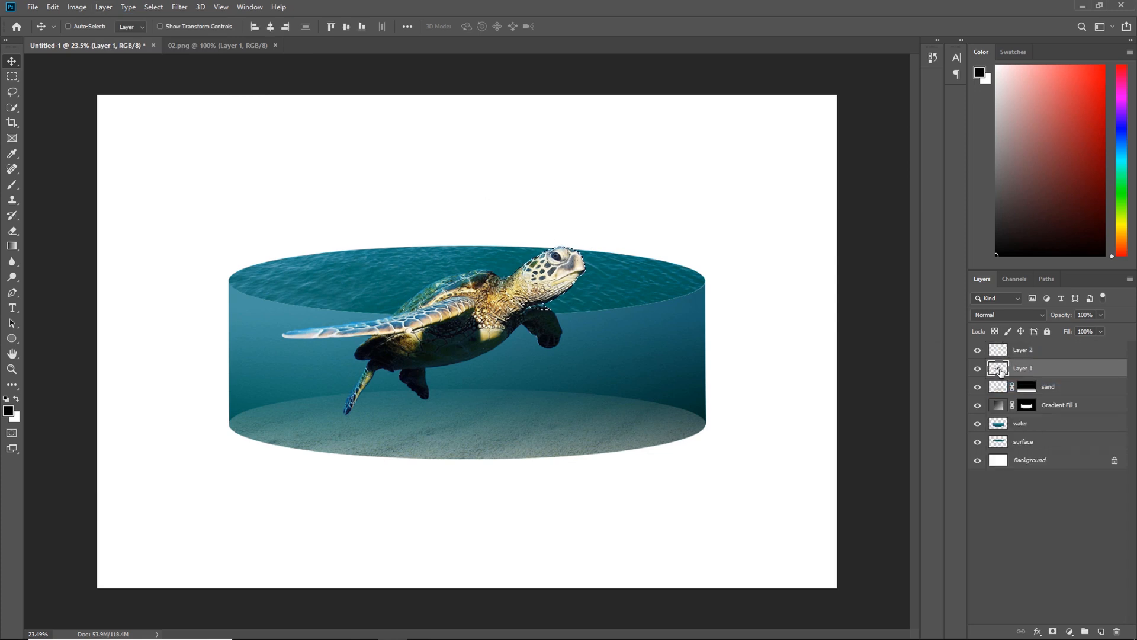
{"action": "left_click", "coordinate": [978, 350]}
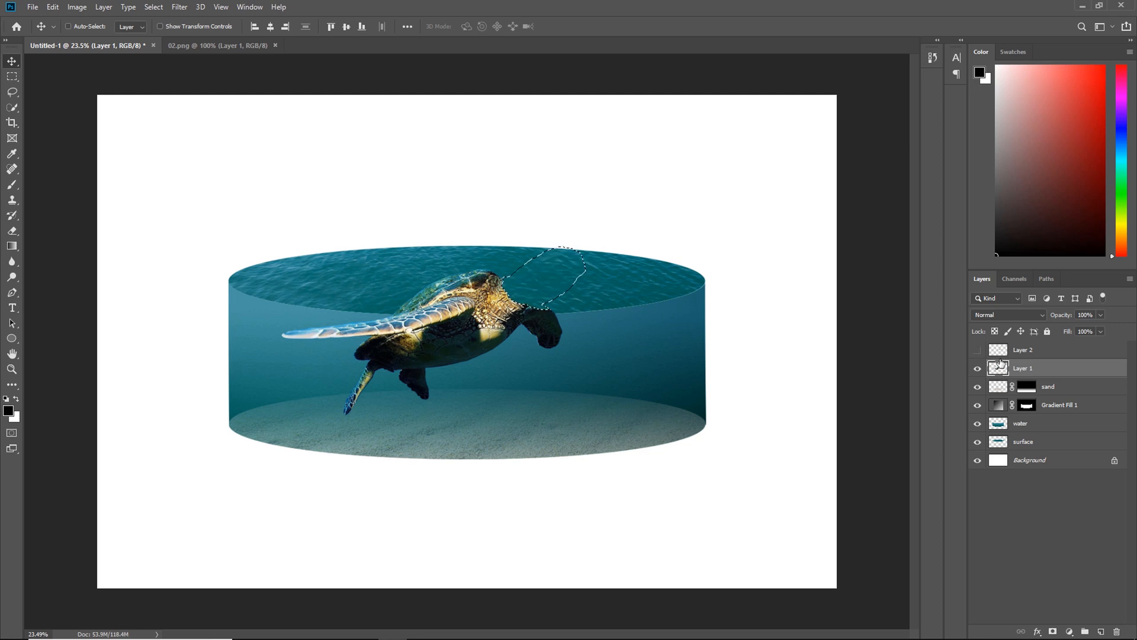
{"action": "left_click", "coordinate": [978, 351]}
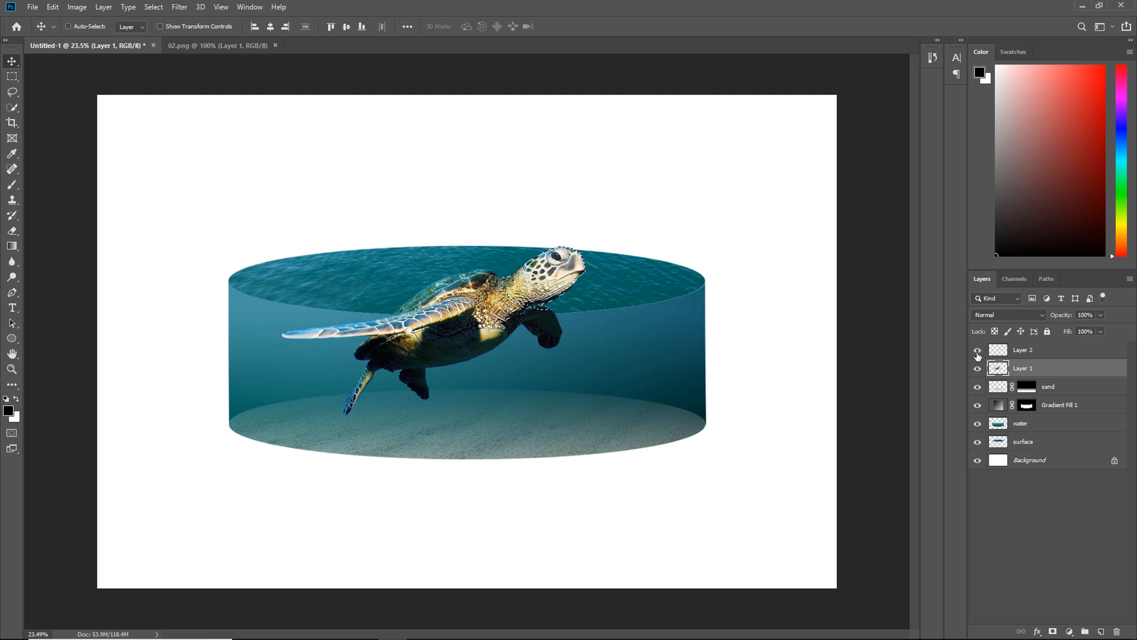
{"action": "key", "text": "ctrl+d"}
Check the turtle body by toggling Layer 1's visibility, and set that layer's blend mode to Soft Light
{"action": "left_click", "coordinate": [979, 369]}
{"action": "left_click", "coordinate": [978, 369]}
{"action": "left_click", "coordinate": [1016, 315]}
{"action": "left_click", "coordinate": [1015, 469]}
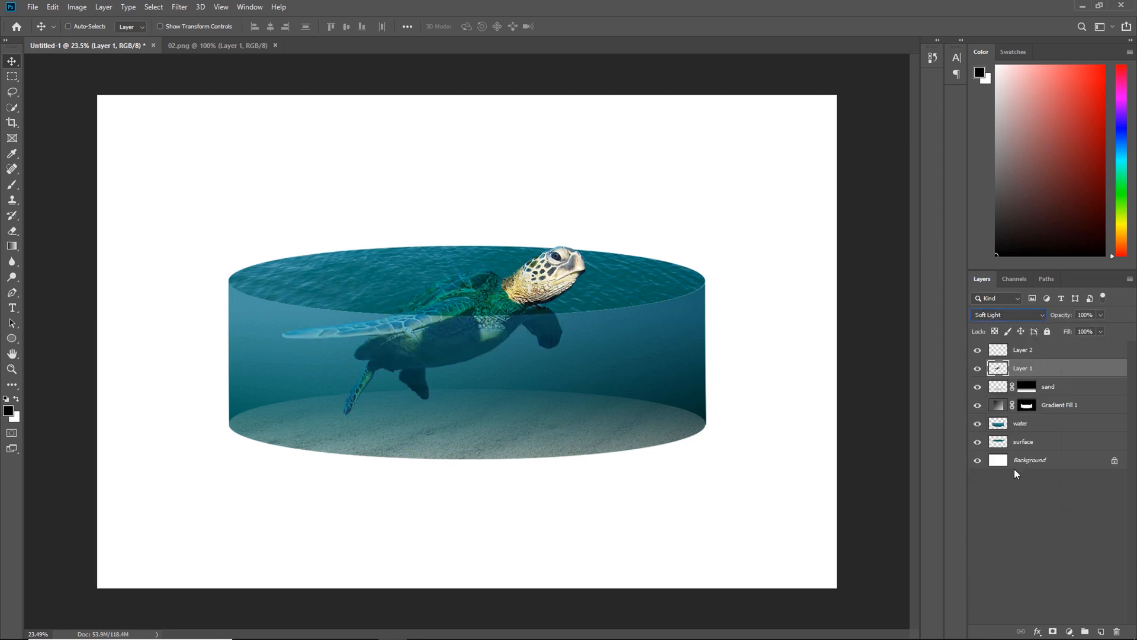
Add a layer mask to Layer 1 and select the pixels of the surface layer
{"action": "left_click", "coordinate": [1053, 631]}
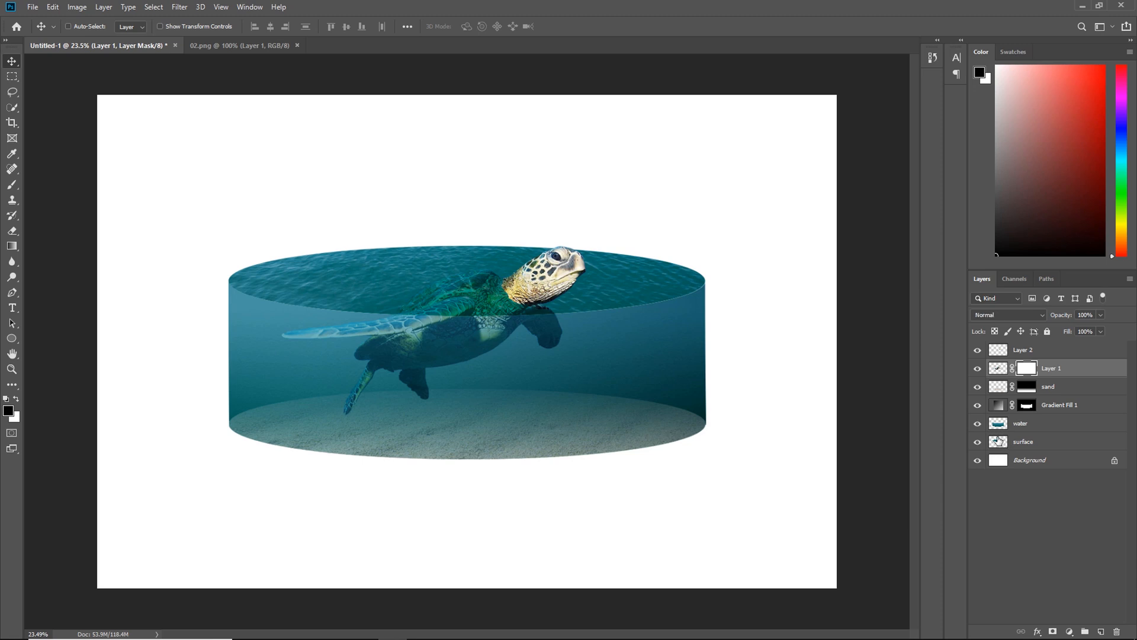
{"action": "right_click", "coordinate": [998, 440]}
{"action": "left_click", "coordinate": [1010, 223]}
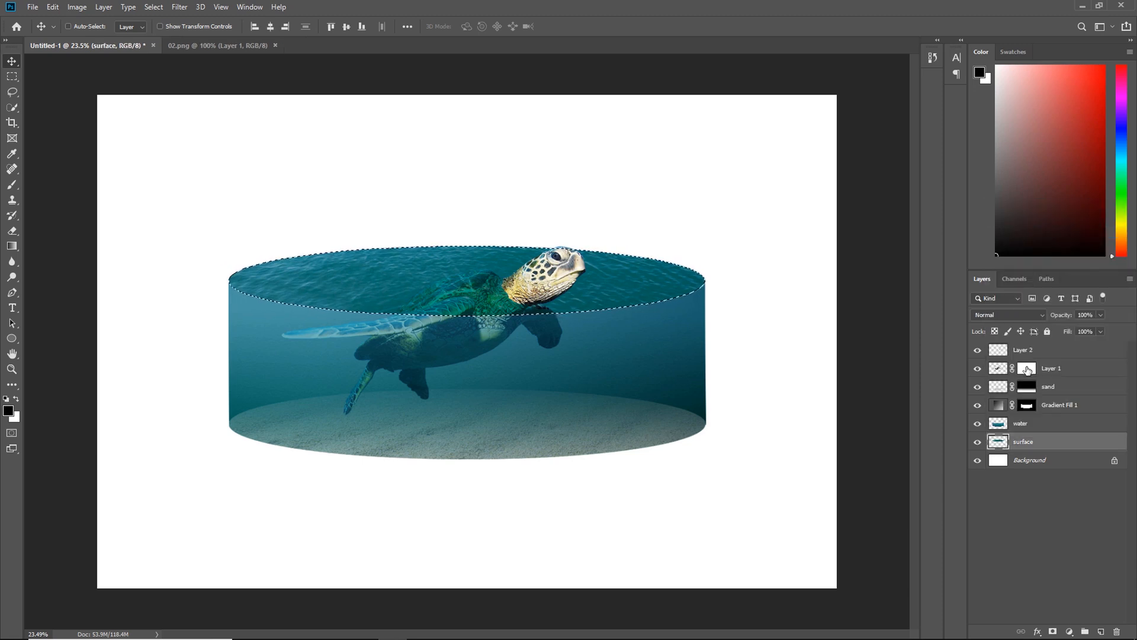
Paint black at 35% brush opacity on Layer 1's mask within the surface selection to fade the turtle's body, and deselect
{"action": "left_click", "coordinate": [1027, 369]}
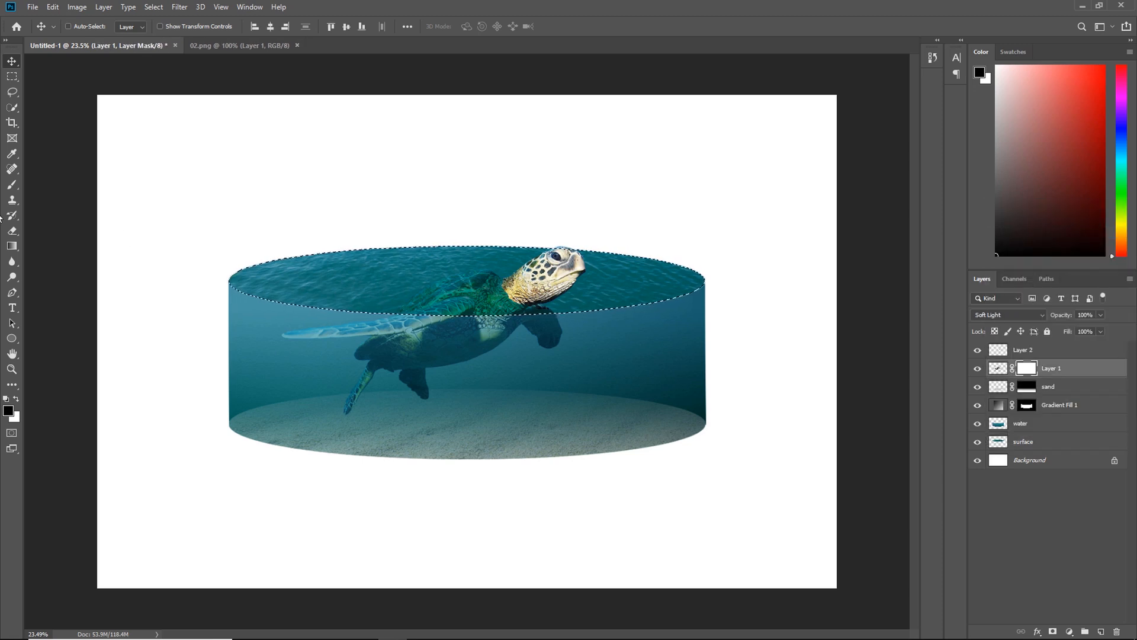
{"action": "right_click", "coordinate": [13, 186]}
{"action": "left_click", "coordinate": [65, 183]}
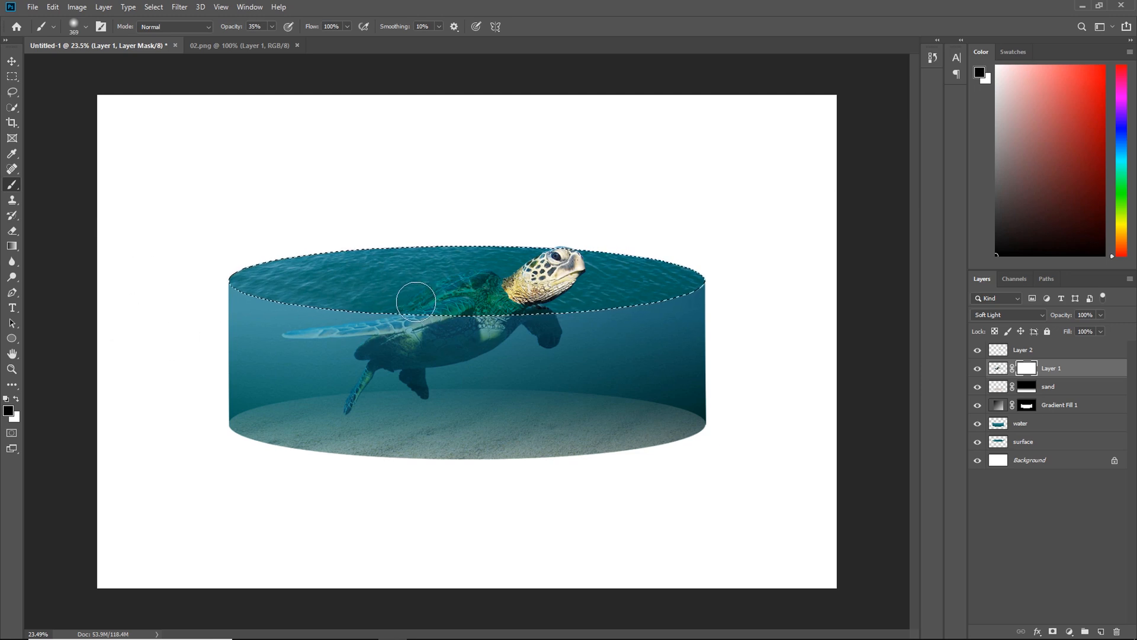
{"action": "mouse_move", "coordinate": [416, 302]}
{"action": "left_mouse_down"}
{"action": "mouse_move", "coordinate": [441, 314]}
{"action": "mouse_move", "coordinate": [405, 301]}
{"action": "mouse_move", "coordinate": [464, 322]}
{"action": "mouse_move", "coordinate": [464, 310]}
{"action": "mouse_move", "coordinate": [426, 298]}
{"action": "mouse_move", "coordinate": [507, 318]}
{"action": "mouse_move", "coordinate": [468, 287]}
{"action": "left_mouse_up"}
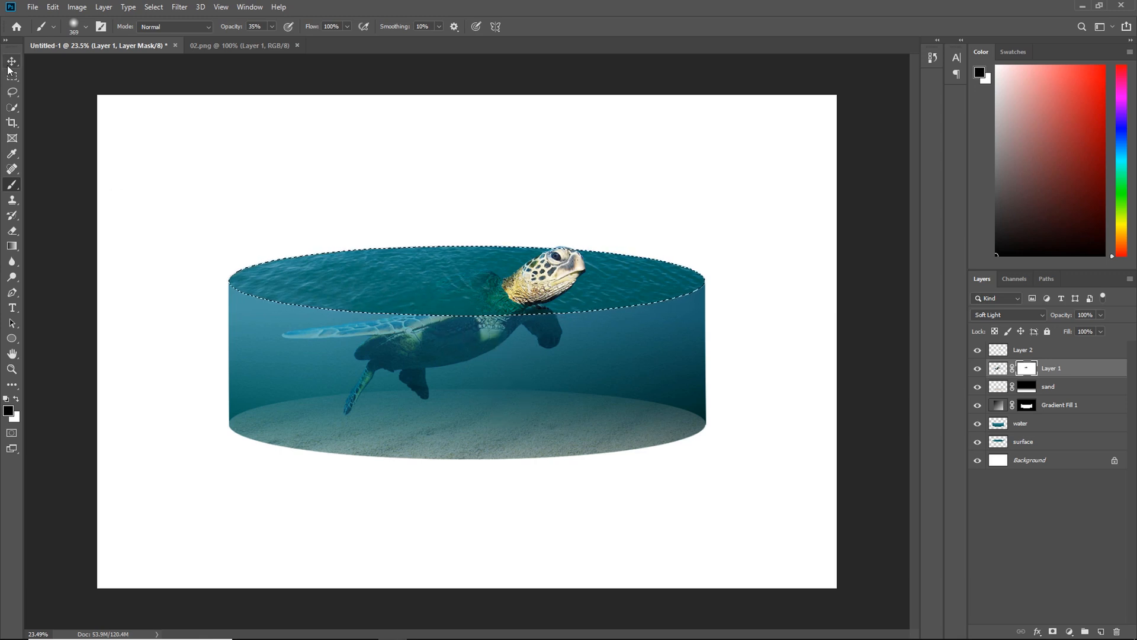
{"action": "left_click_drag", "start_coordinate": [575, 312], "coordinate": [551, 325]}
{"action": "key", "text": "v"}
{"action": "left_click", "coordinate": [154, 7]}
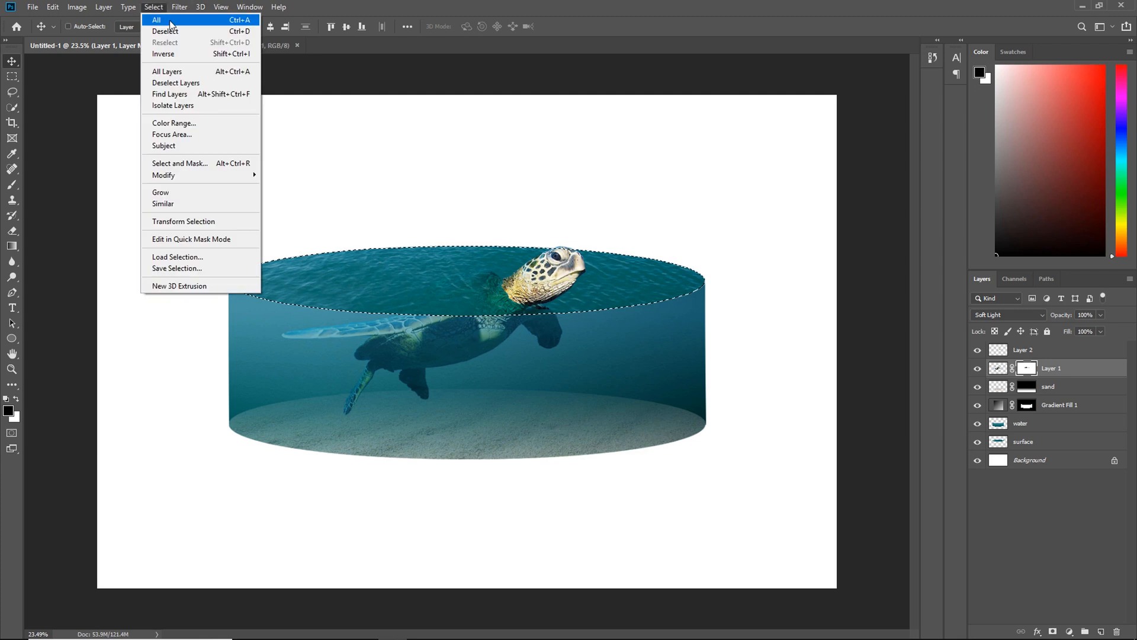
{"action": "left_click", "coordinate": [165, 31]}
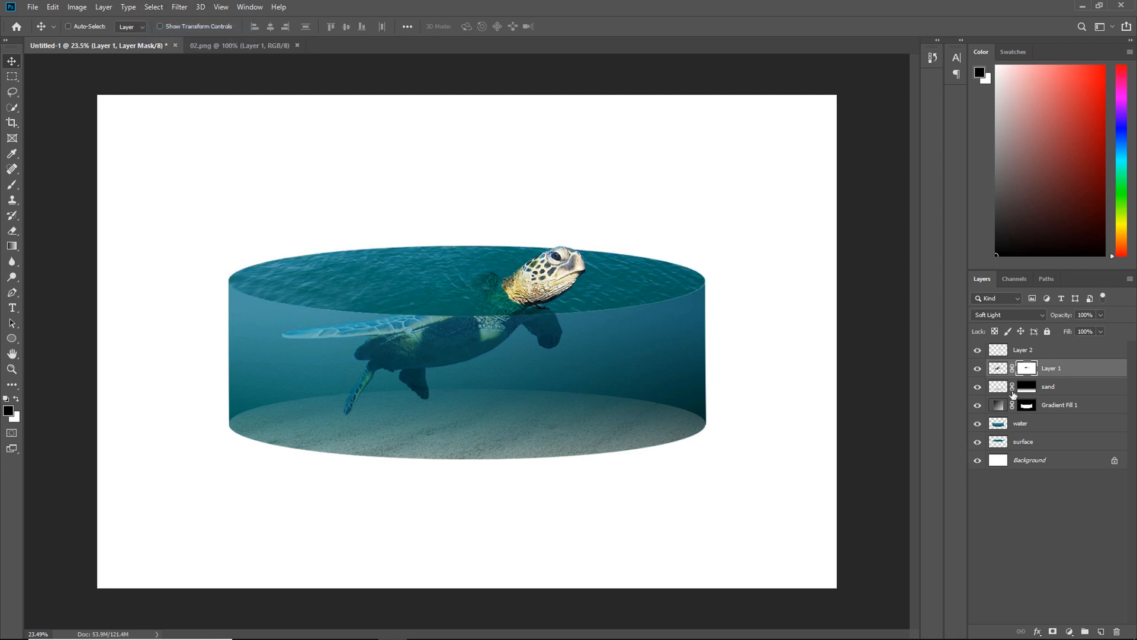
Rename Layer 2 as head and Layer 1 as body
{"action": "left_click", "coordinate": [1060, 387]}
{"action": "left_click", "coordinate": [1056, 373]}
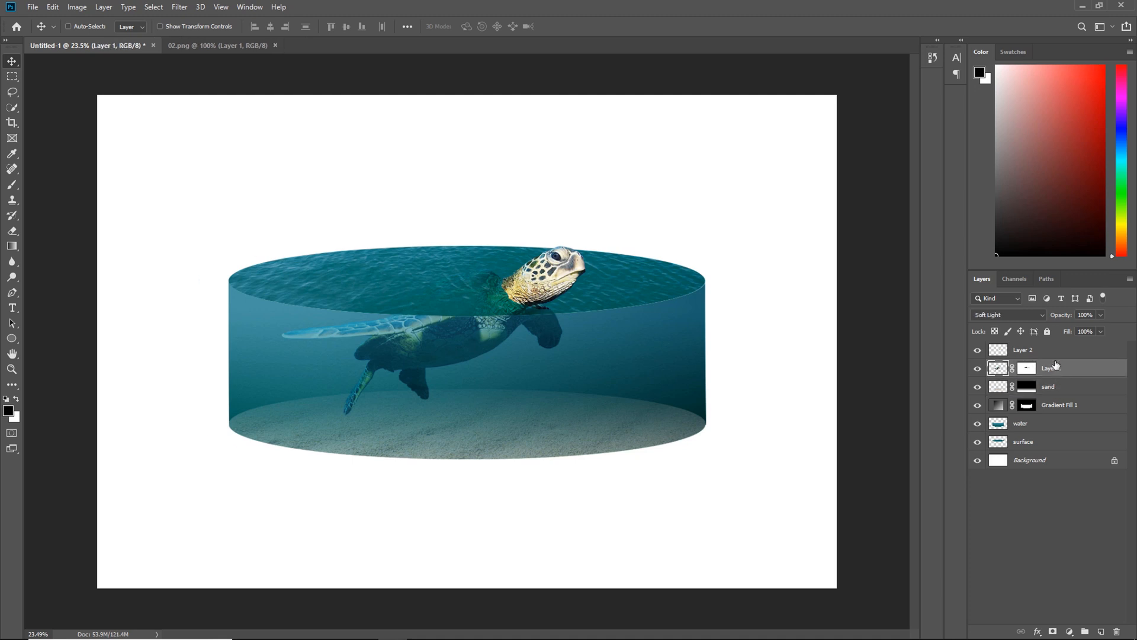
{"action": "left_click", "coordinate": [1054, 355], "text": "shift"}
{"action": "left_click", "coordinate": [1017, 352]}
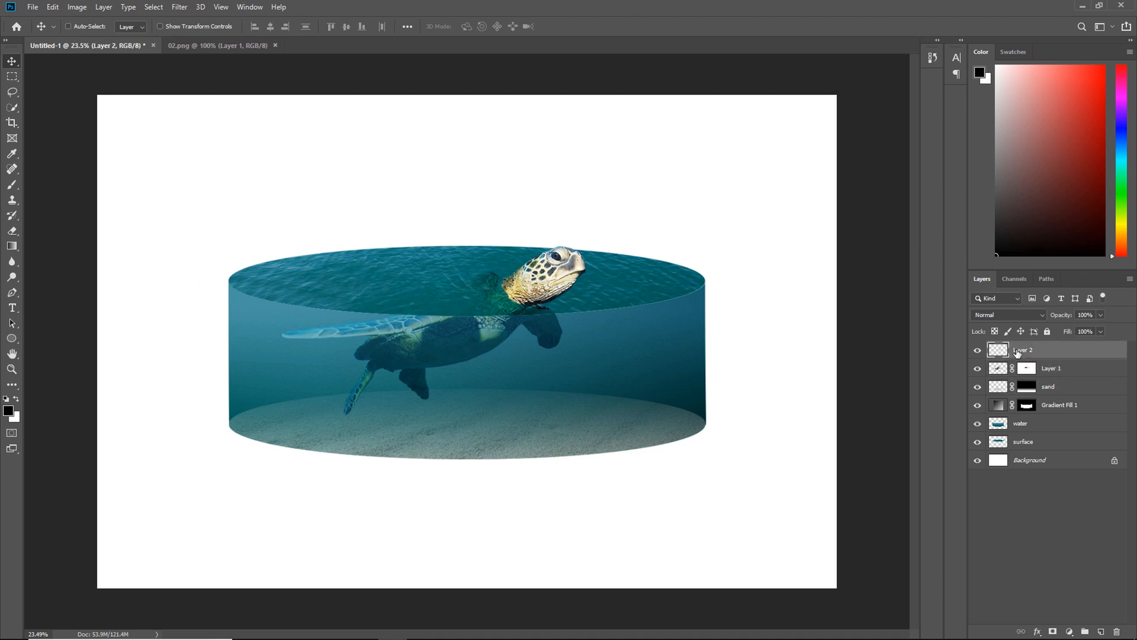
{"action": "type", "text": "head"}
{"action": "double_click", "coordinate": [1050, 368]}
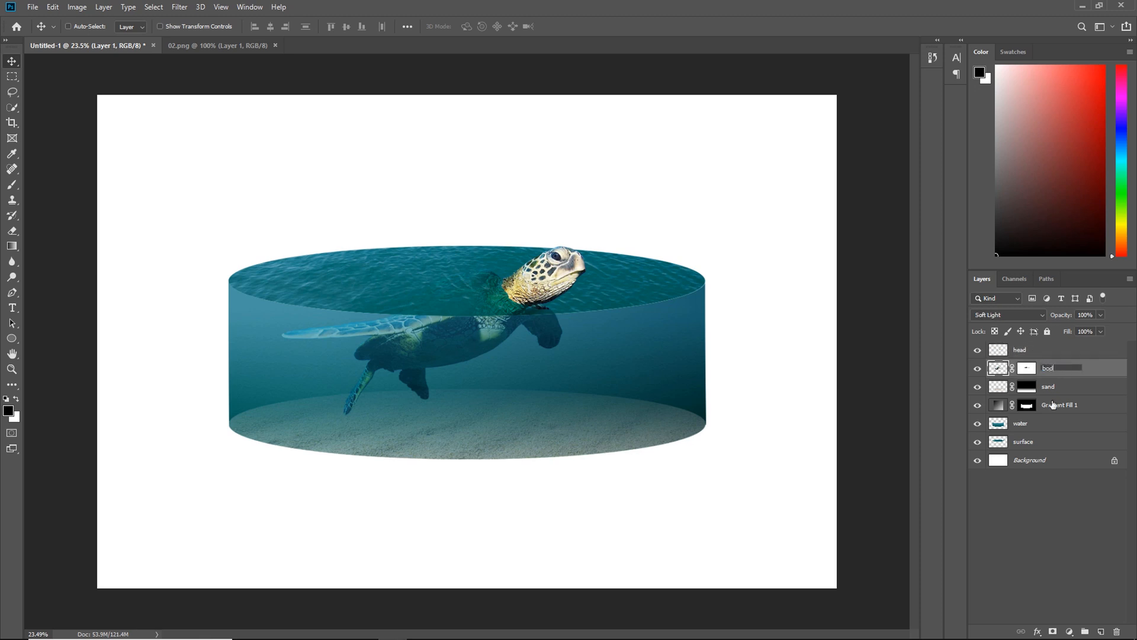
{"action": "key", "text": "Return"}
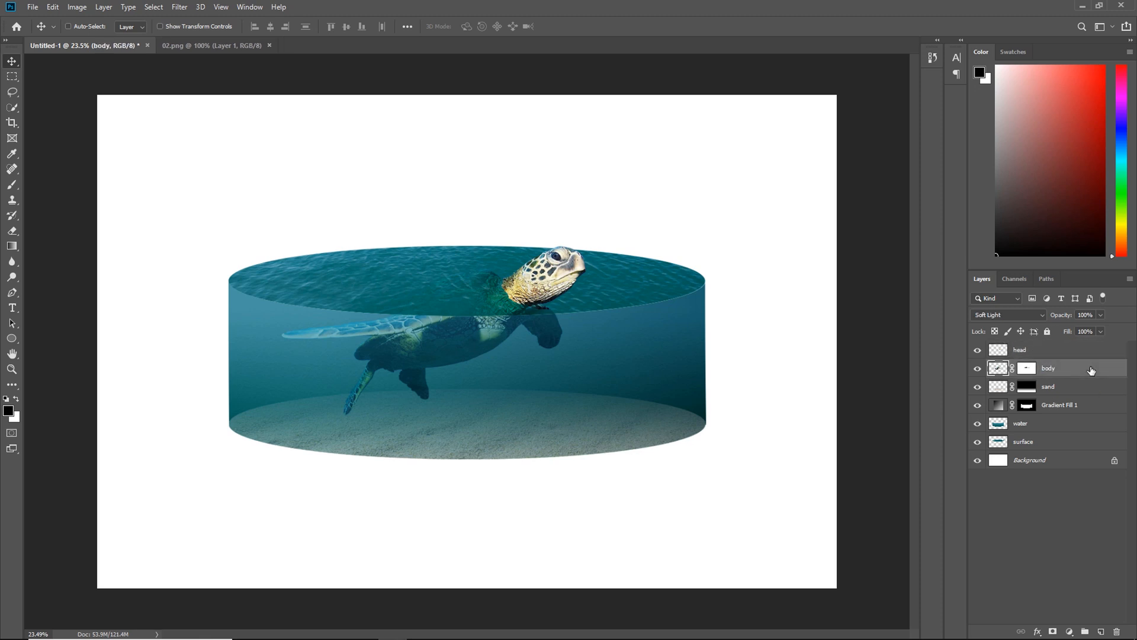
Group the head and body layers and name the group Turtle
{"action": "left_click", "coordinate": [1046, 353], "text": "ctrl"}
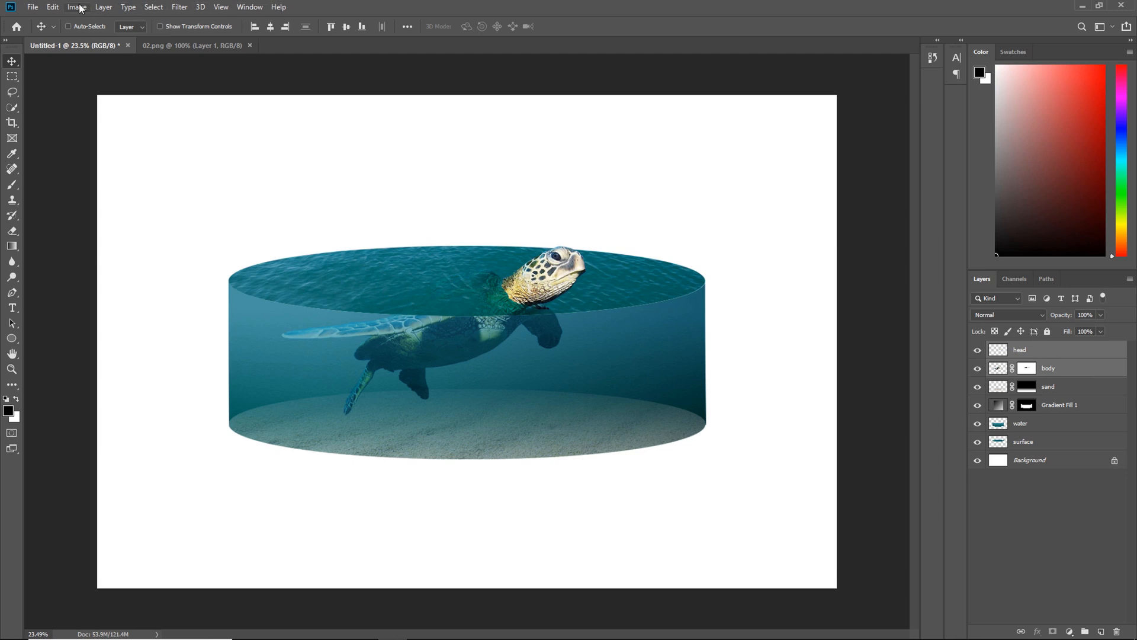
{"action": "left_click", "coordinate": [104, 7]}
{"action": "left_click", "coordinate": [172, 291]}
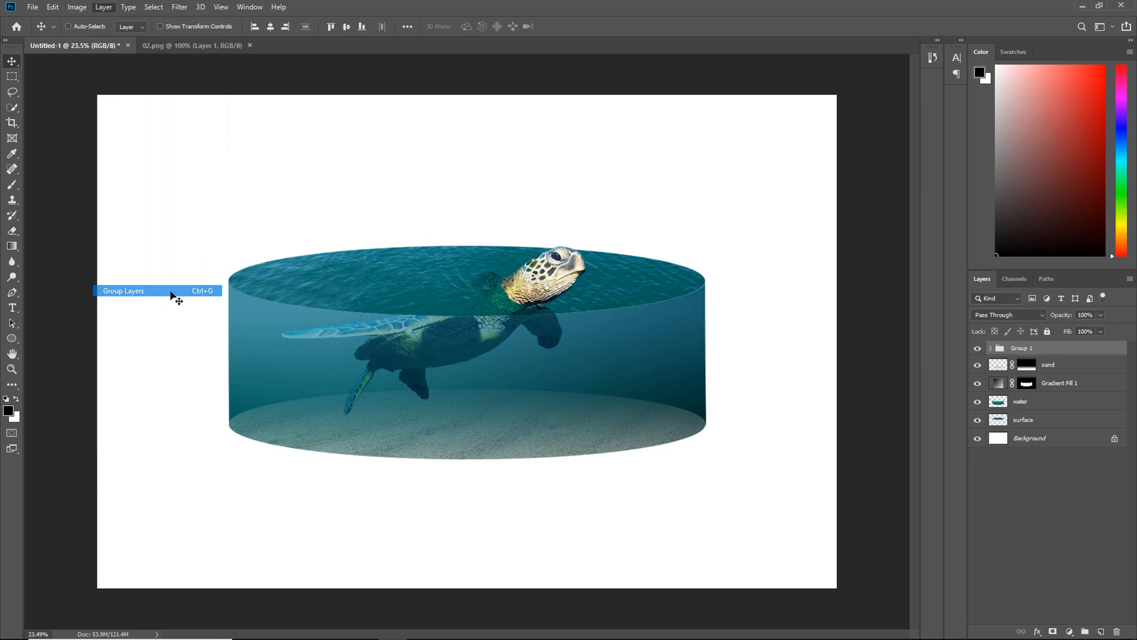
{"action": "double_click", "coordinate": [1020, 349]}
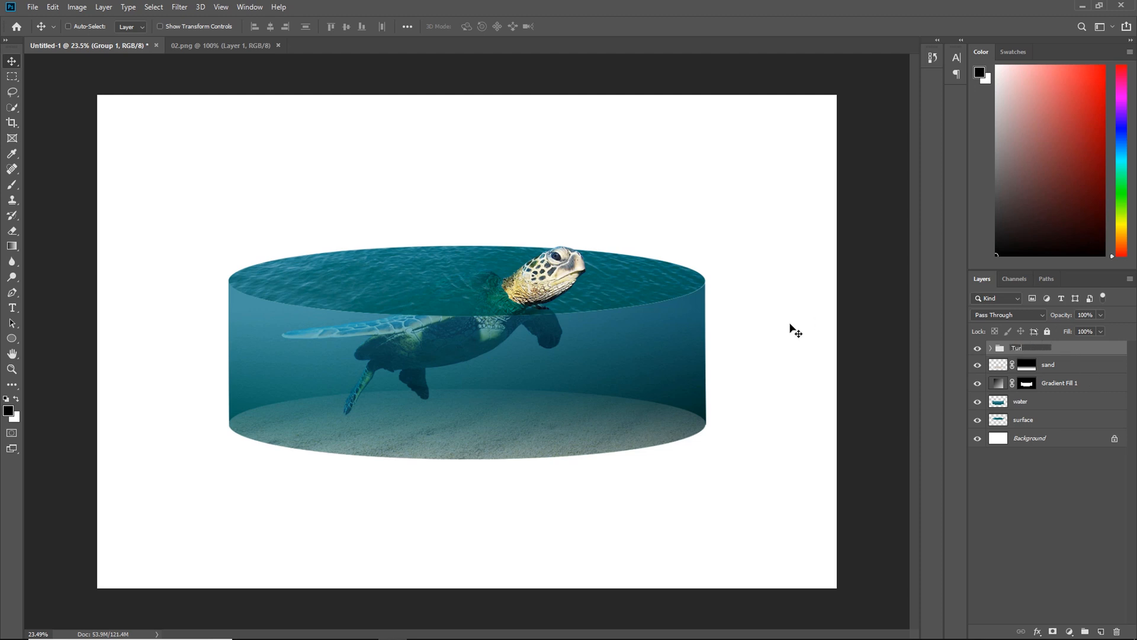
{"action": "left_click", "coordinate": [1033, 347]}
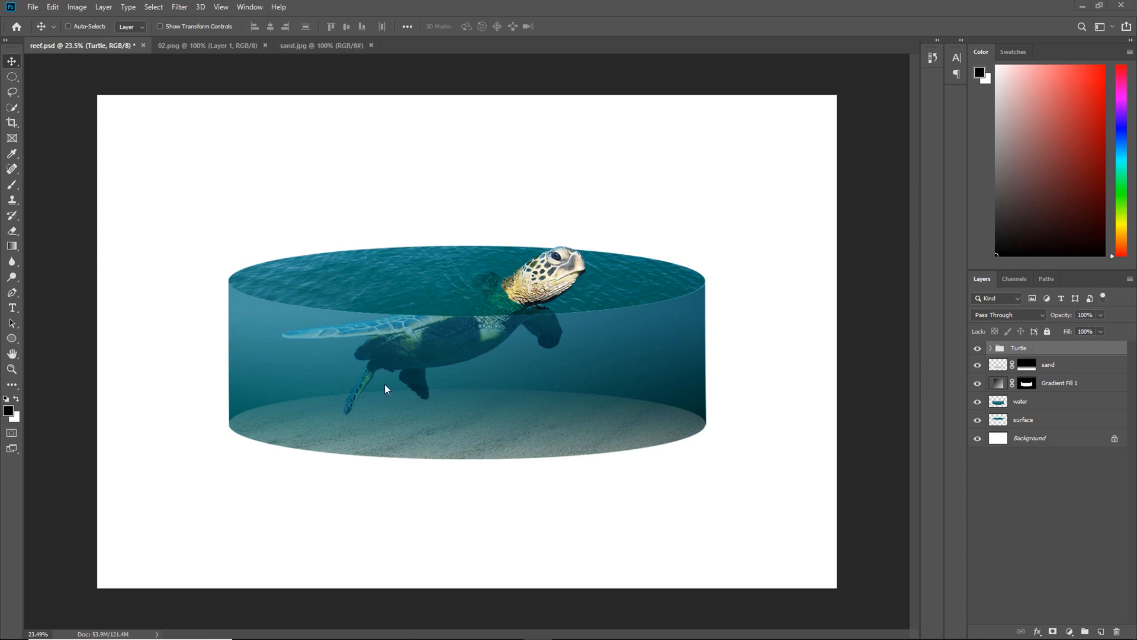
Bring the sand.jpg image into reef.psd and copy an elliptical patch from its upper part to a new layer
{"action": "left_click", "coordinate": [323, 45]}
{"action": "mouse_move", "coordinate": [363, 272]}
{"action": "left_mouse_down"}
{"action": "mouse_move", "coordinate": [125, 30]}
{"action": "mouse_move", "coordinate": [218, 178]}
{"action": "mouse_move", "coordinate": [351, 302]}
{"action": "mouse_move", "coordinate": [354, 290]}
{"action": "left_mouse_up"}
{"action": "key", "text": "m"}
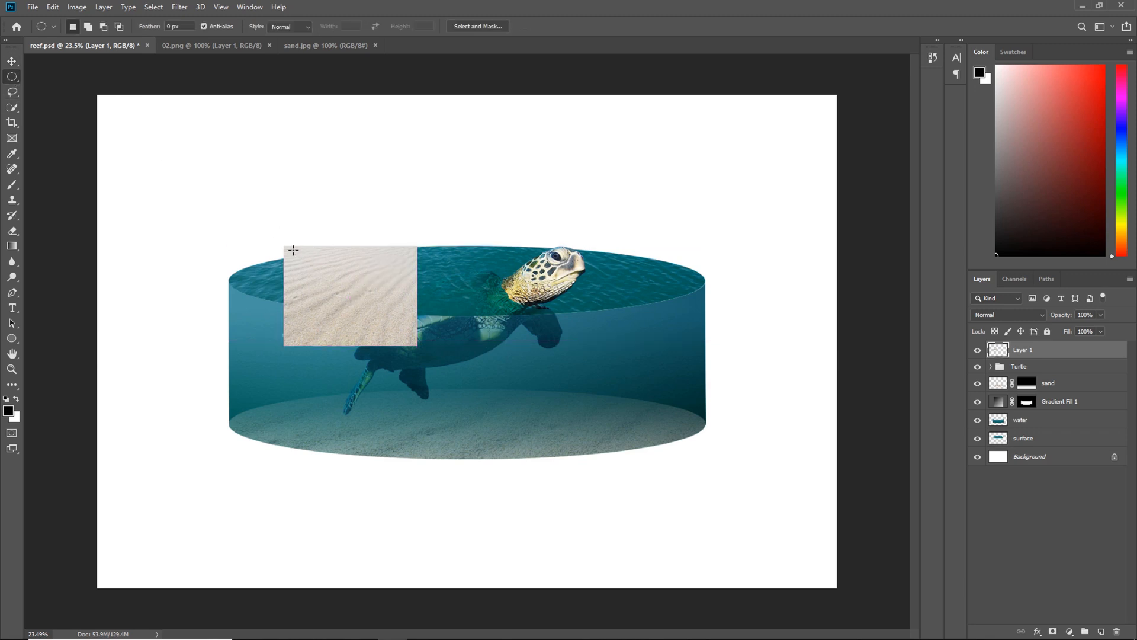
{"action": "left_click_drag", "start_coordinate": [293, 250], "coordinate": [409, 294]}
{"action": "left_click", "coordinate": [12, 62]}
{"action": "left_click", "coordinate": [104, 6]}
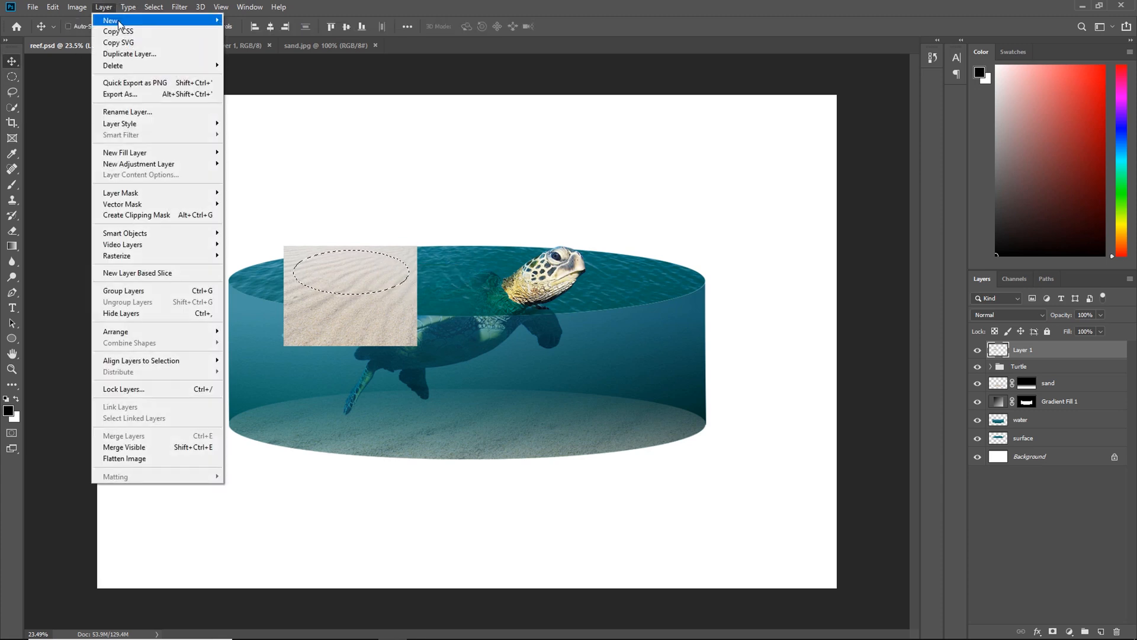
{"action": "mouse_move", "coordinate": [118, 19]}
{"action": "left_click", "coordinate": [254, 127]}
Delete the rectangular sand layer and move the oval sand patch slightly down on the water surface
{"action": "left_click", "coordinate": [1032, 369]}
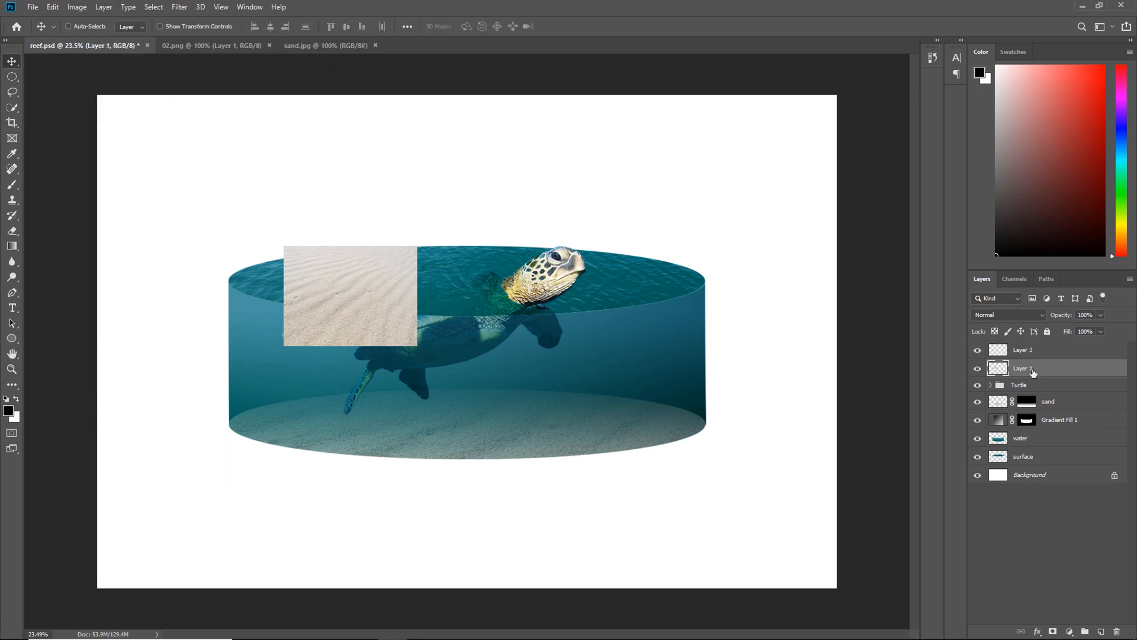
{"action": "key", "text": "Delete"}
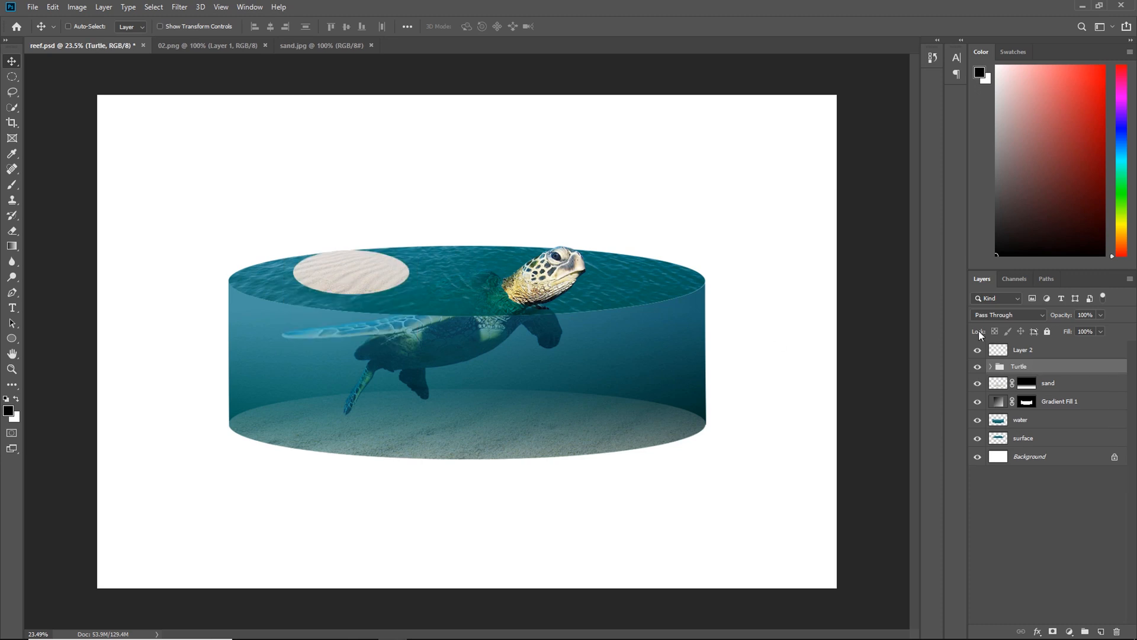
{"action": "left_click", "coordinate": [1019, 351]}
{"action": "left_click_drag", "start_coordinate": [363, 280], "coordinate": [364, 286]}
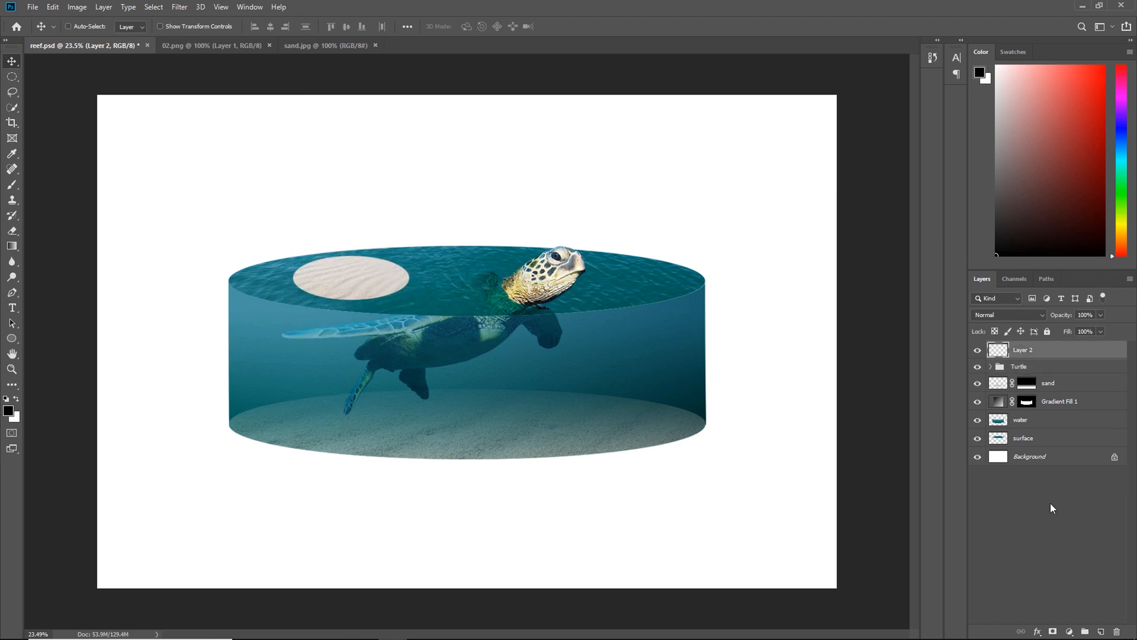
Add a layer mask to Layer 2 and paint black at 50% opacity around the sand patch's lower edge to blend it into the water
{"action": "left_click", "coordinate": [1052, 628]}
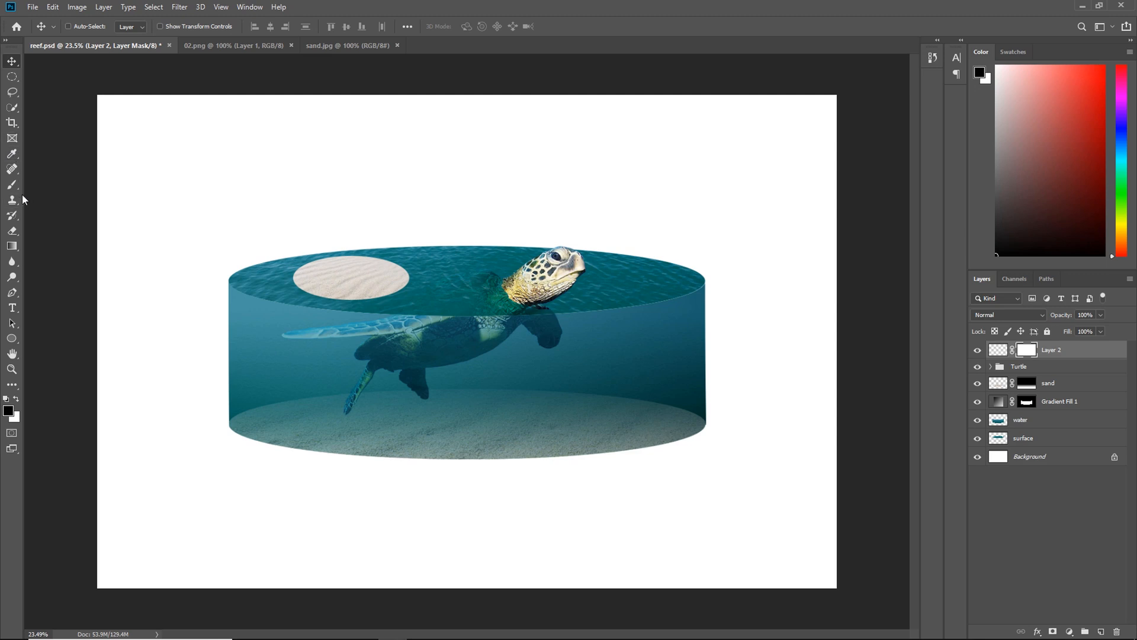
{"action": "key", "text": "b"}
{"action": "mouse_move", "coordinate": [295, 291]}
{"action": "left_mouse_down"}
{"action": "mouse_move", "coordinate": [395, 305]}
{"action": "mouse_move", "coordinate": [414, 290]}
{"action": "mouse_move", "coordinate": [382, 305]}
{"action": "mouse_move", "coordinate": [339, 305]}
{"action": "mouse_move", "coordinate": [406, 283]}
{"action": "mouse_move", "coordinate": [328, 298]}
{"action": "mouse_move", "coordinate": [287, 284]}
{"action": "mouse_move", "coordinate": [312, 301]}
{"action": "mouse_move", "coordinate": [412, 289]}
{"action": "mouse_move", "coordinate": [390, 304]}
{"action": "mouse_move", "coordinate": [411, 287]}
{"action": "mouse_move", "coordinate": [380, 297]}
{"action": "mouse_move", "coordinate": [395, 283]}
{"action": "mouse_move", "coordinate": [287, 278]}
{"action": "left_mouse_up"}
{"action": "left_click_drag", "start_coordinate": [404, 271], "coordinate": [414, 281]}
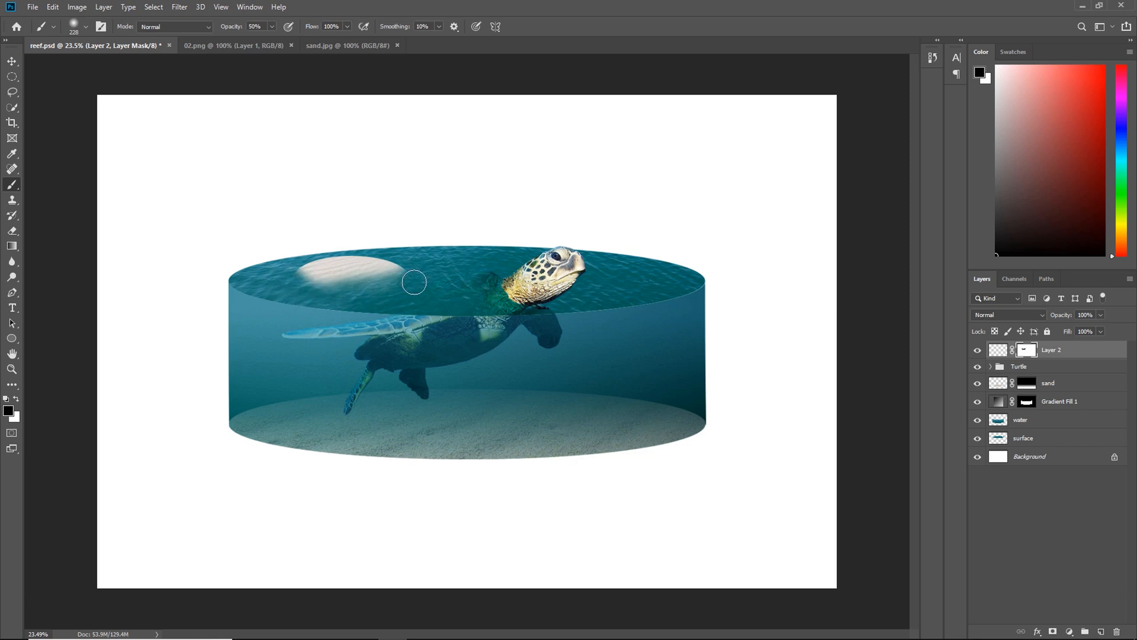
{"action": "left_click", "coordinate": [12, 61]}
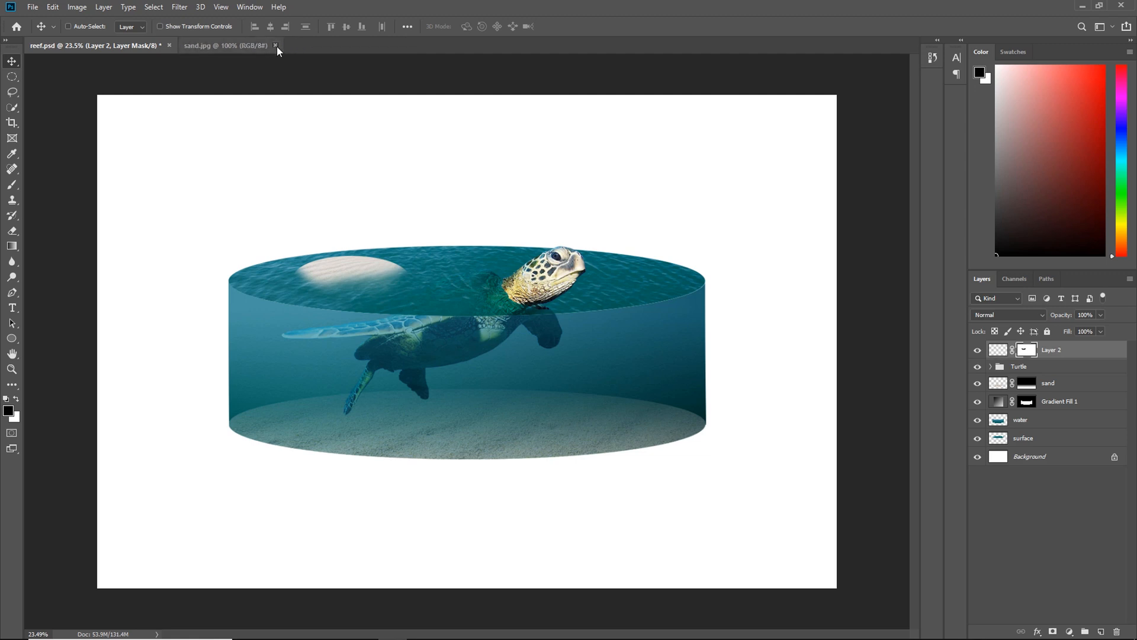
Place the palm tree from palm tree.png on the sand island in reef.psd and scale it down to fit the canvas
{"action": "left_click", "coordinate": [32, 6]}
{"action": "left_click", "coordinate": [45, 31]}
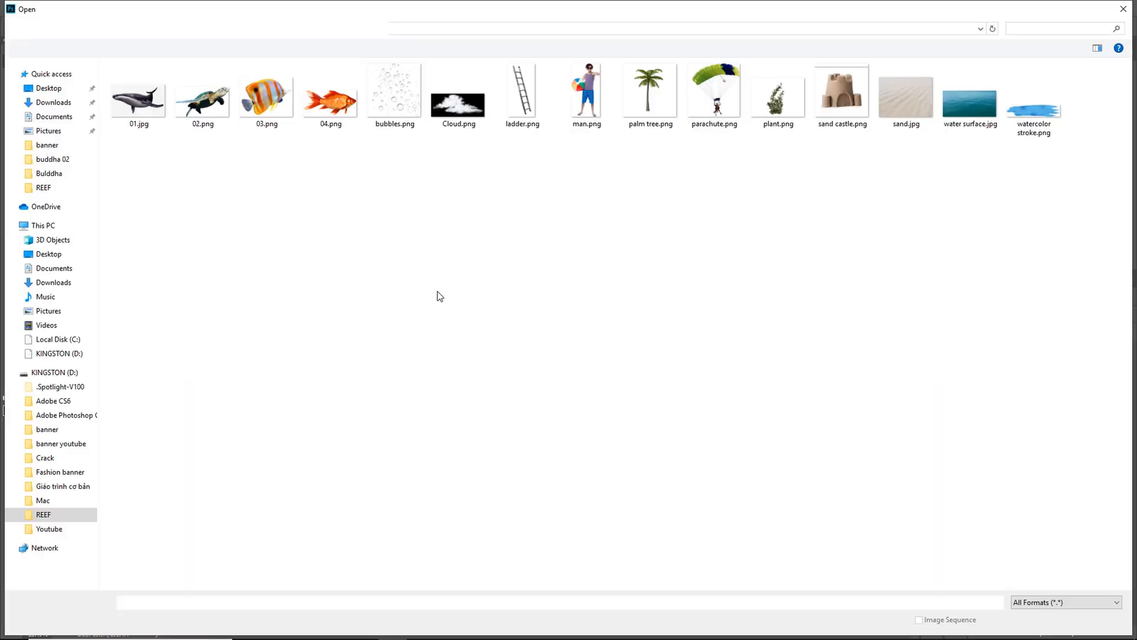
{"action": "double_click", "coordinate": [640, 105]}
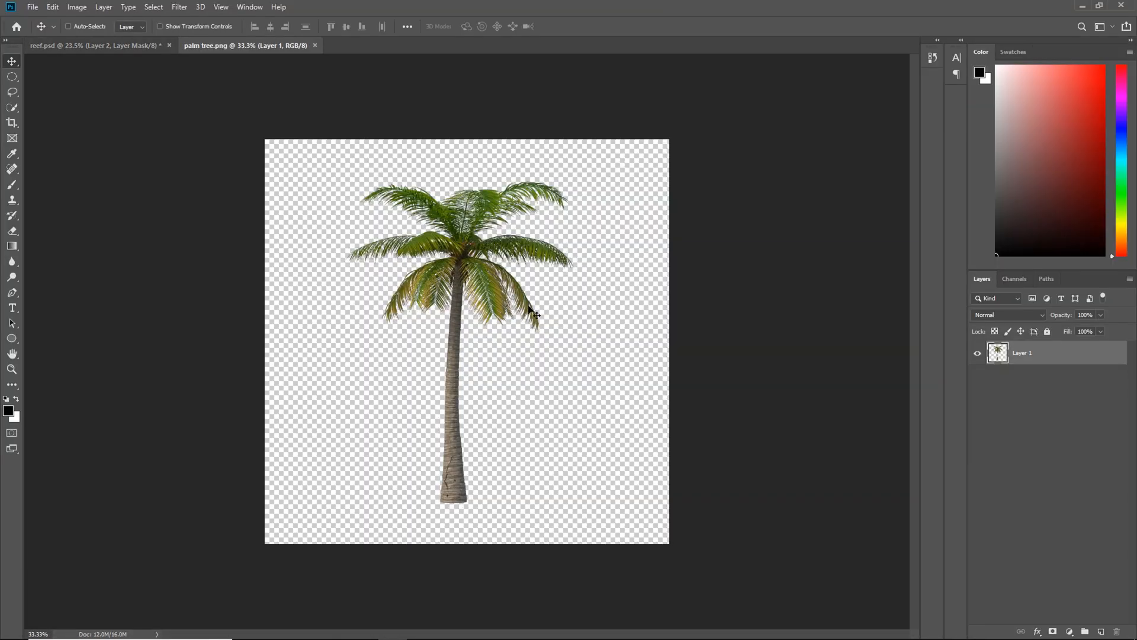
{"action": "left_click_drag", "start_coordinate": [529, 309], "coordinate": [341, 160]}
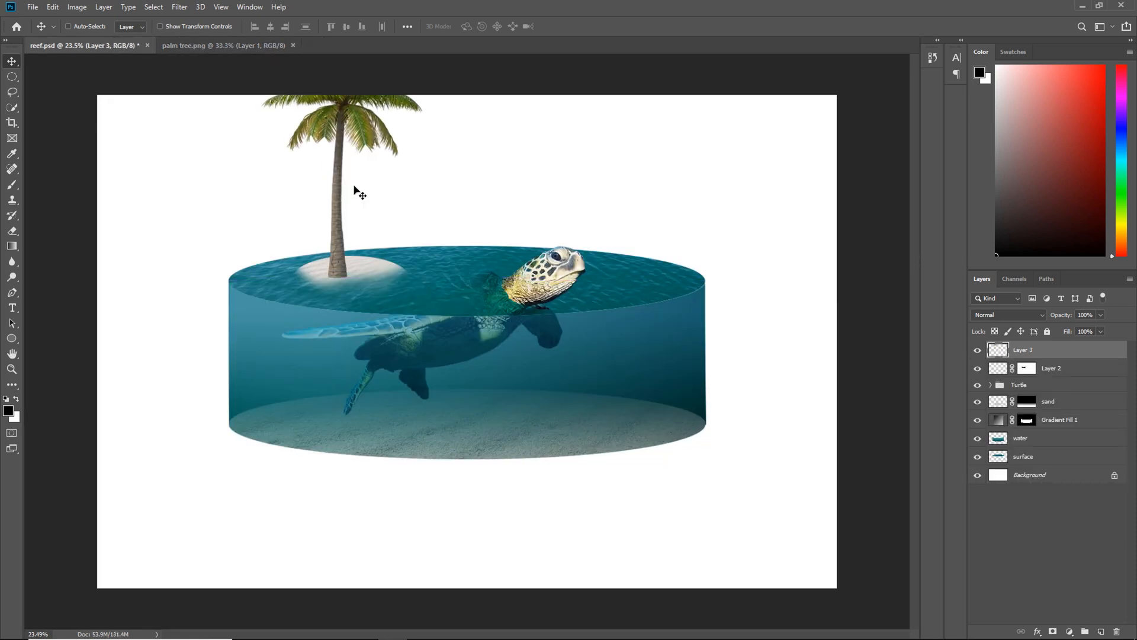
{"action": "key", "text": "ctrl+t"}
{"action": "left_click_drag", "start_coordinate": [421, 274], "coordinate": [421, 231]}
{"action": "key", "text": "Return"}
Duplicate the palm tree layer and skew and flatten the copy into a shadow stretching from the trunk's base across the water
{"action": "key", "text": "ctrl+t"}
{"action": "right_click", "coordinate": [434, 224]}
{"action": "left_click", "coordinate": [491, 279]}
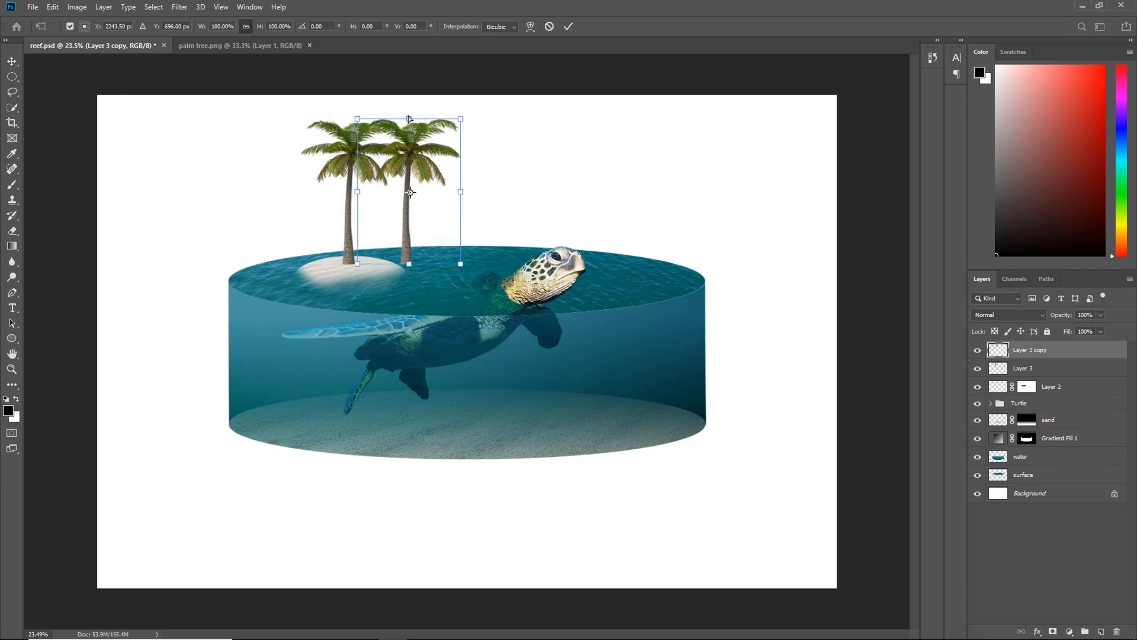
{"action": "left_click_drag", "start_coordinate": [409, 118], "coordinate": [471, 240]}
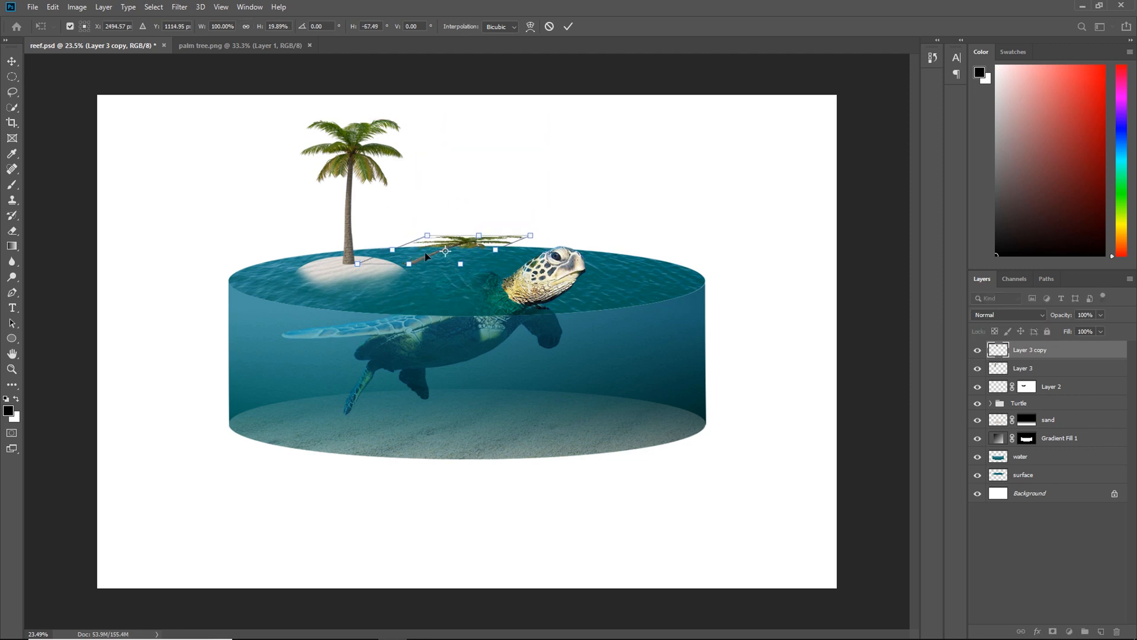
{"action": "left_click_drag", "start_coordinate": [400, 255], "coordinate": [373, 264]}
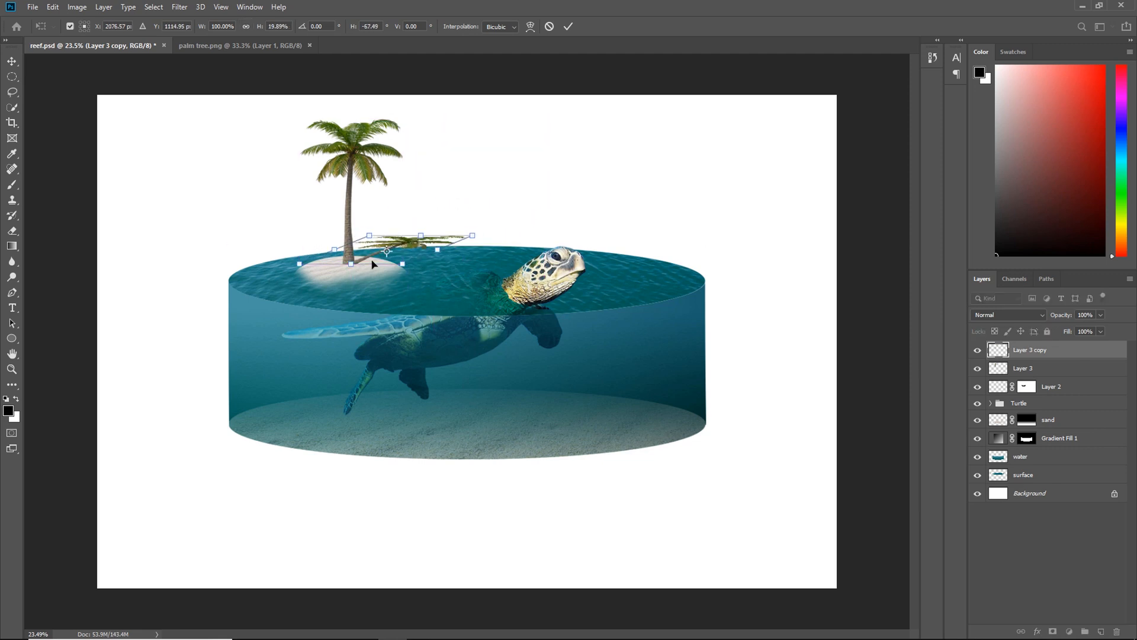
{"action": "scroll", "coordinate": [351, 268], "scroll_direction": "up", "scroll_amount": 2}
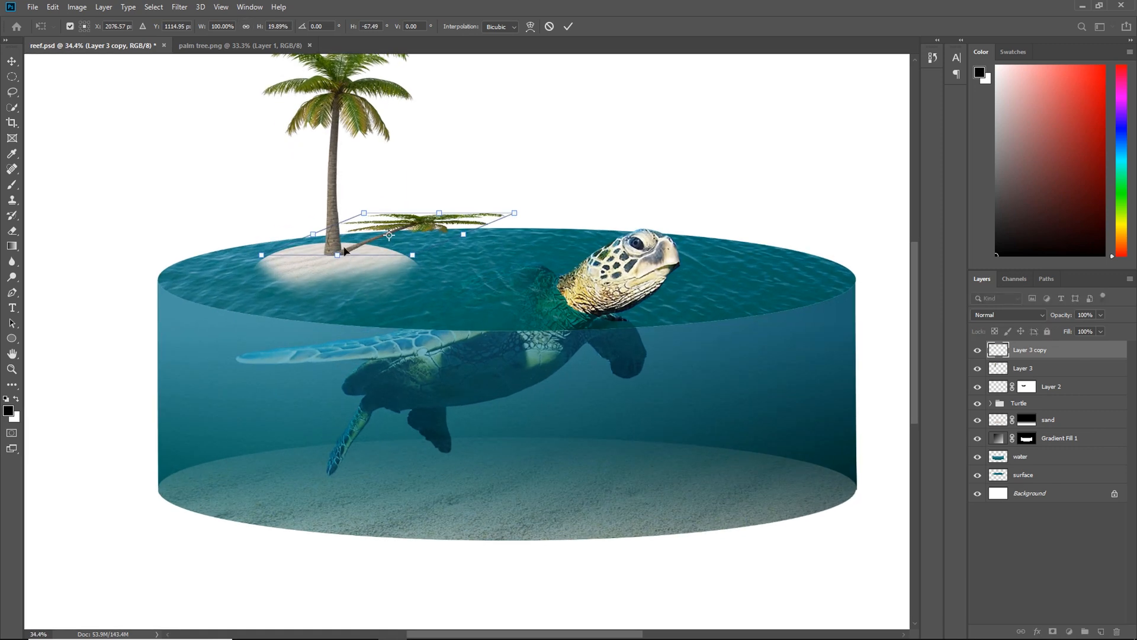
{"action": "left_click_drag", "start_coordinate": [442, 215], "coordinate": [471, 231]}
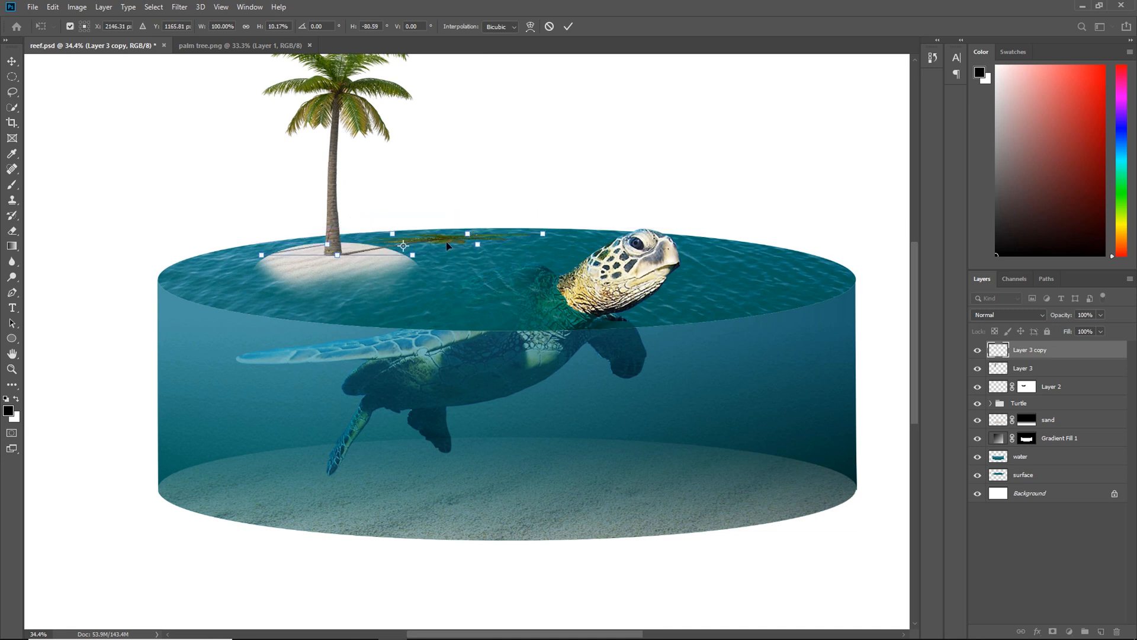
{"action": "key", "text": "Return"}
Select the pixels of Layer 3 copy, fill them with a black-to-transparent gradient as the palm's shadow, and deselect
{"action": "right_click", "coordinate": [985, 370]}
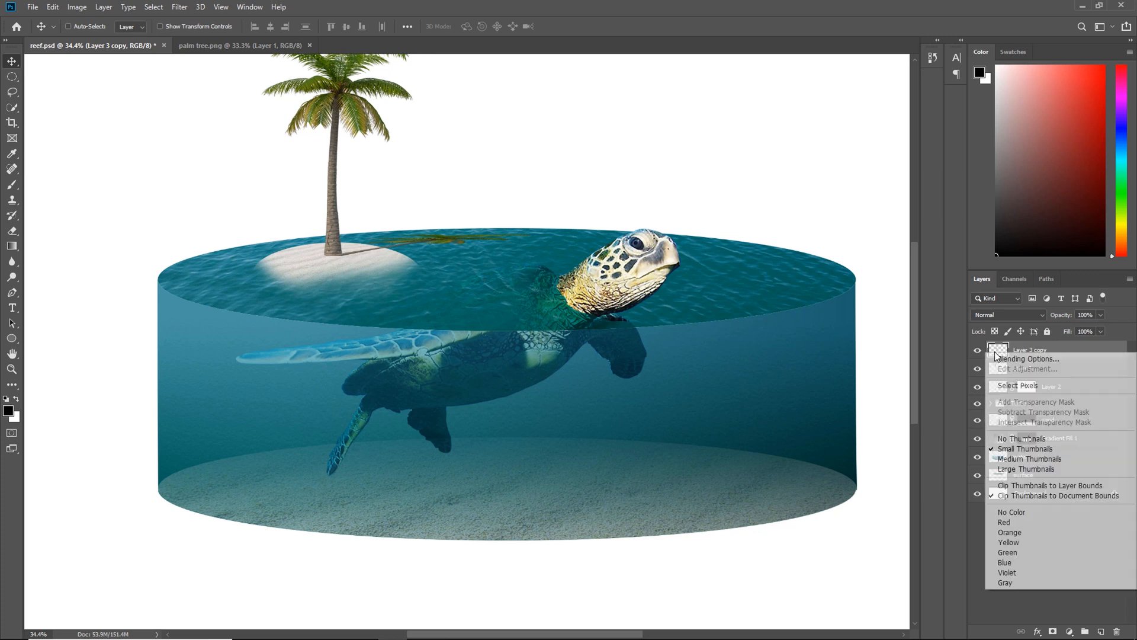
{"action": "left_click", "coordinate": [1015, 383]}
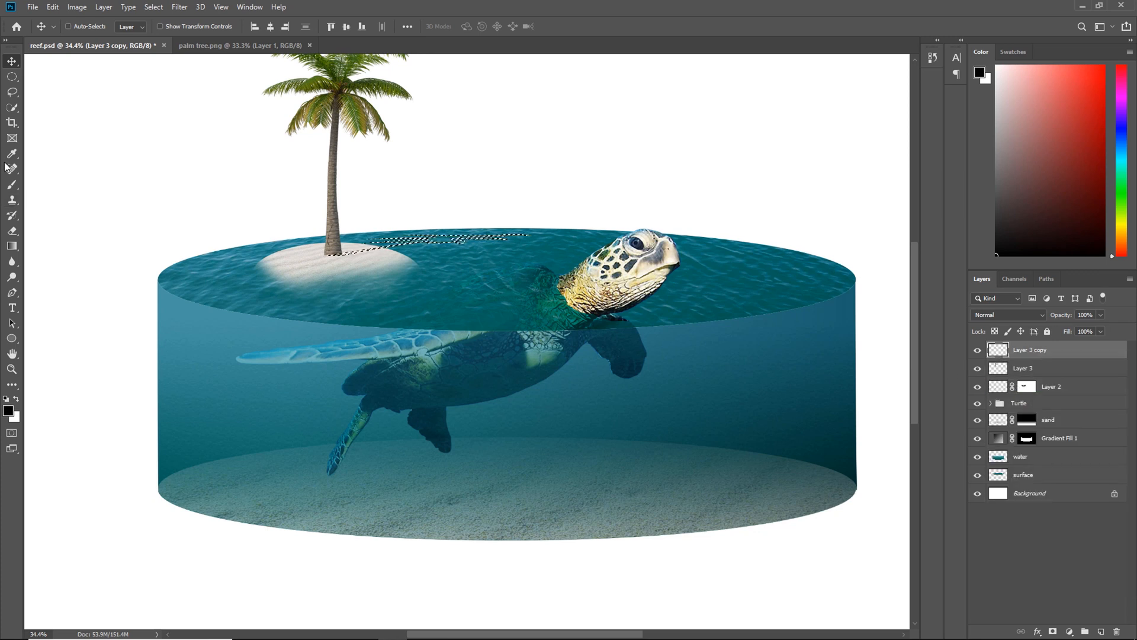
{"action": "key", "text": "g"}
{"action": "left_click", "coordinate": [84, 27]}
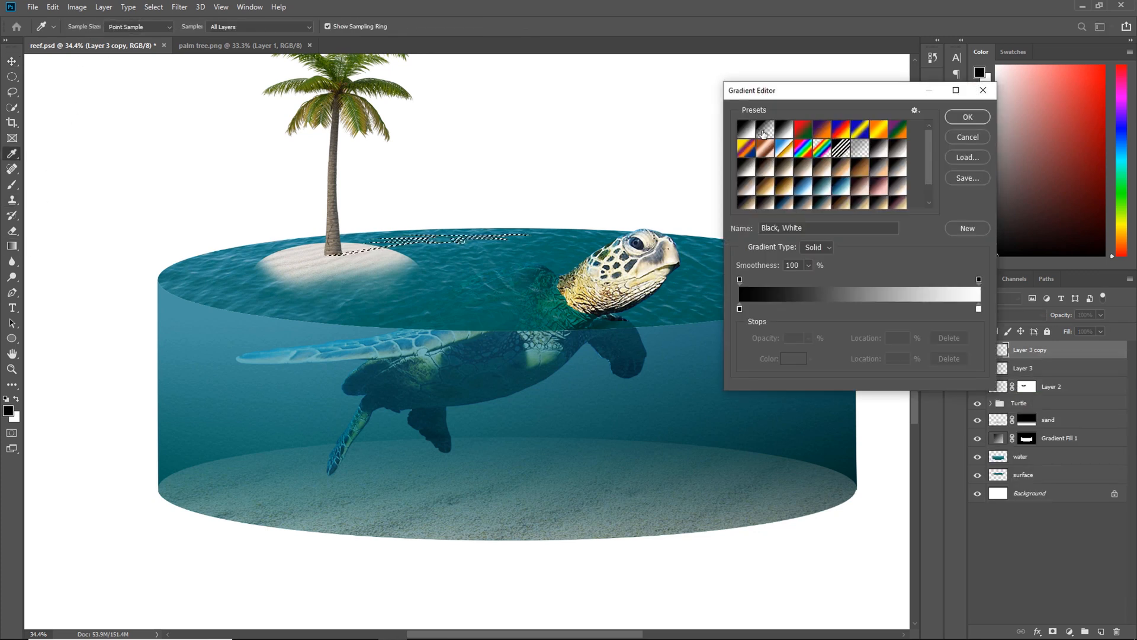
{"action": "left_click", "coordinate": [764, 128]}
{"action": "left_click", "coordinate": [978, 308]}
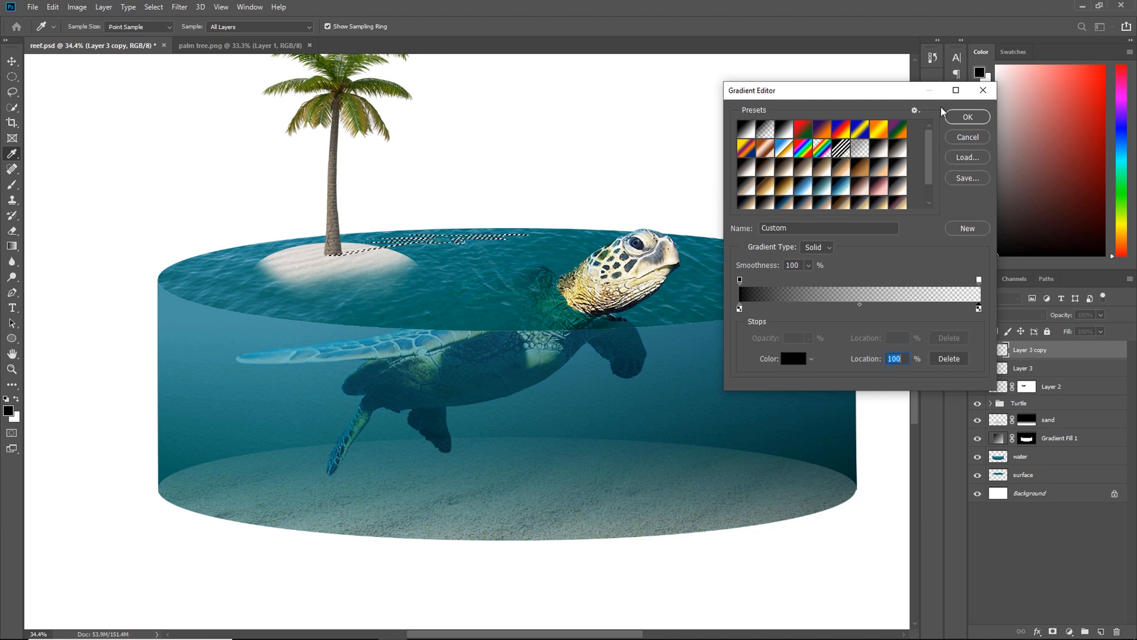
{"action": "left_click", "coordinate": [968, 116]}
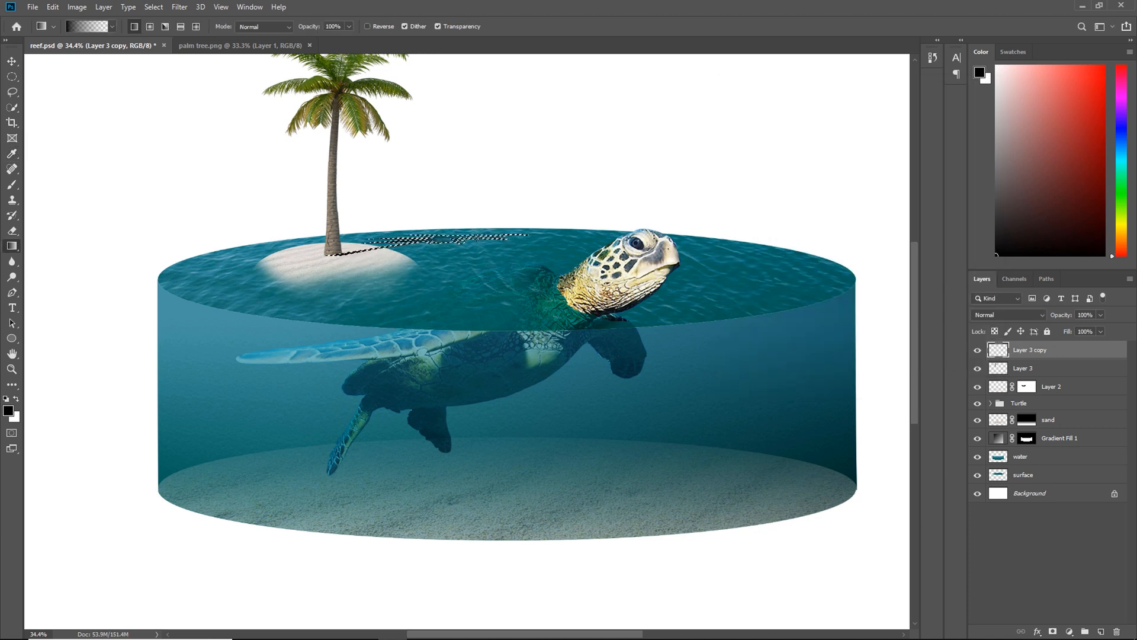
{"action": "key", "text": "ctrl+d"}
{"action": "left_click", "coordinate": [12, 61]}
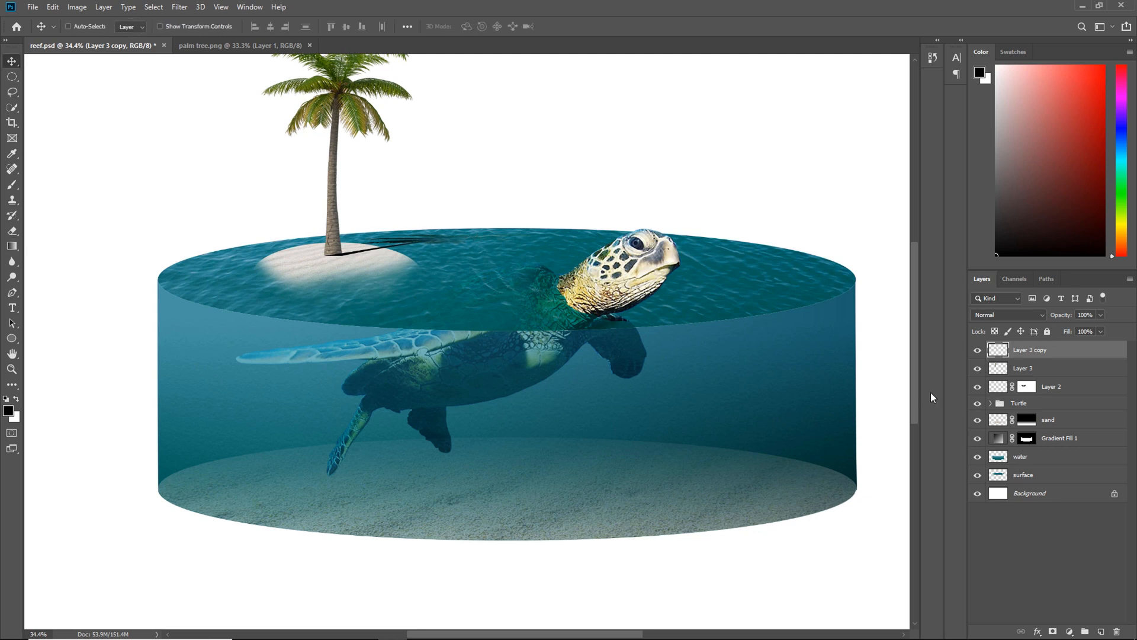
Move Layer 3 copy below Layer 3, rename it shadow, and rename Layer 3 as palm tree
{"action": "left_click_drag", "start_coordinate": [1035, 355], "coordinate": [1033, 370]}
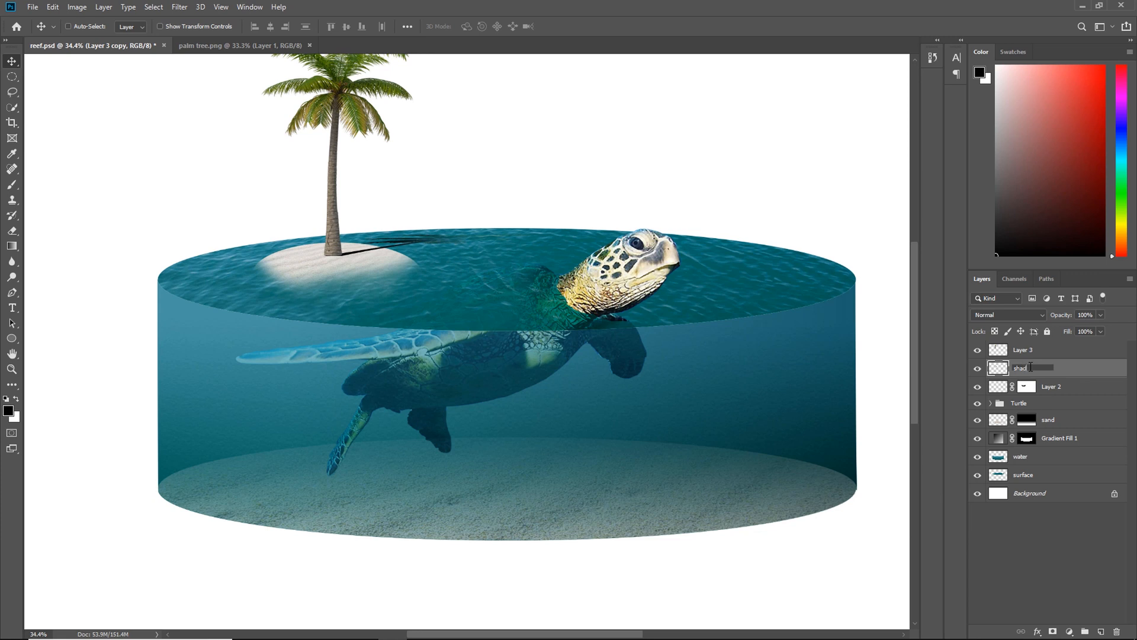
{"action": "left_click", "coordinate": [1036, 353]}
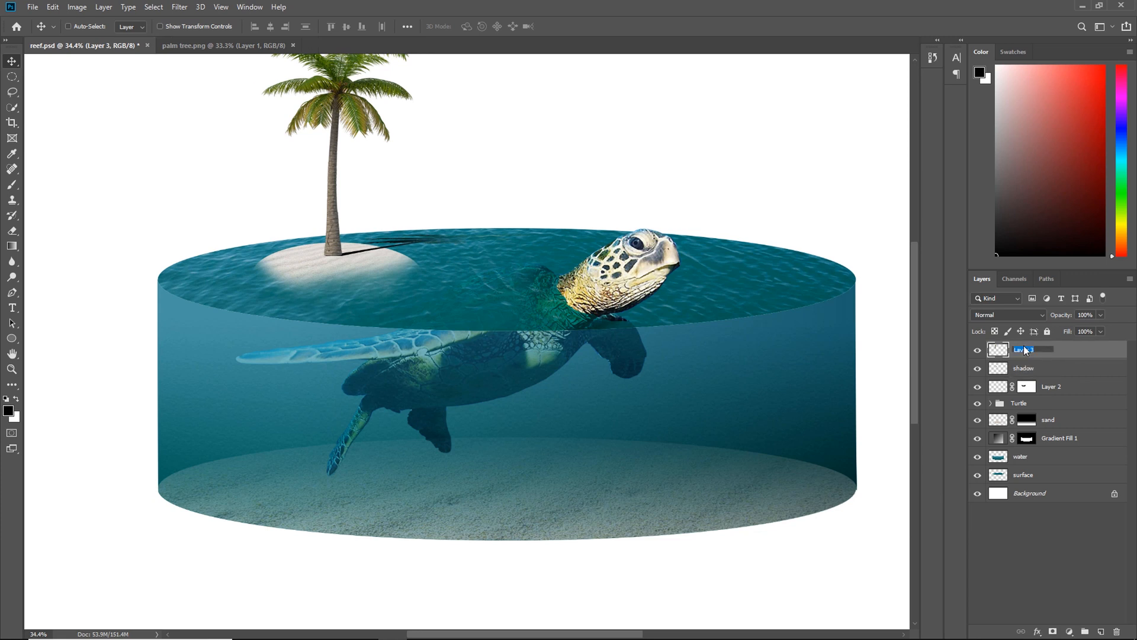
{"action": "type", "text": "palm tree"}
{"action": "key", "text": "Return"}
Group the palm tree and shadow layers and name the group palm tree
{"action": "left_click", "coordinate": [1046, 372]}
{"action": "left_click", "coordinate": [1029, 351], "text": "shift"}
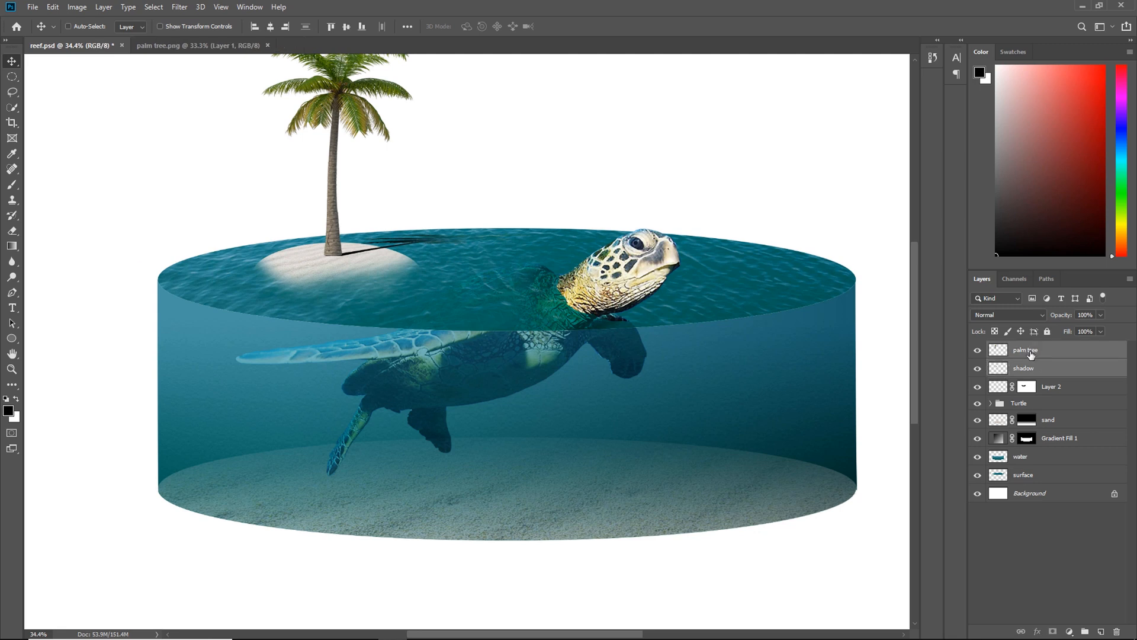
{"action": "right_click", "coordinate": [1027, 355]}
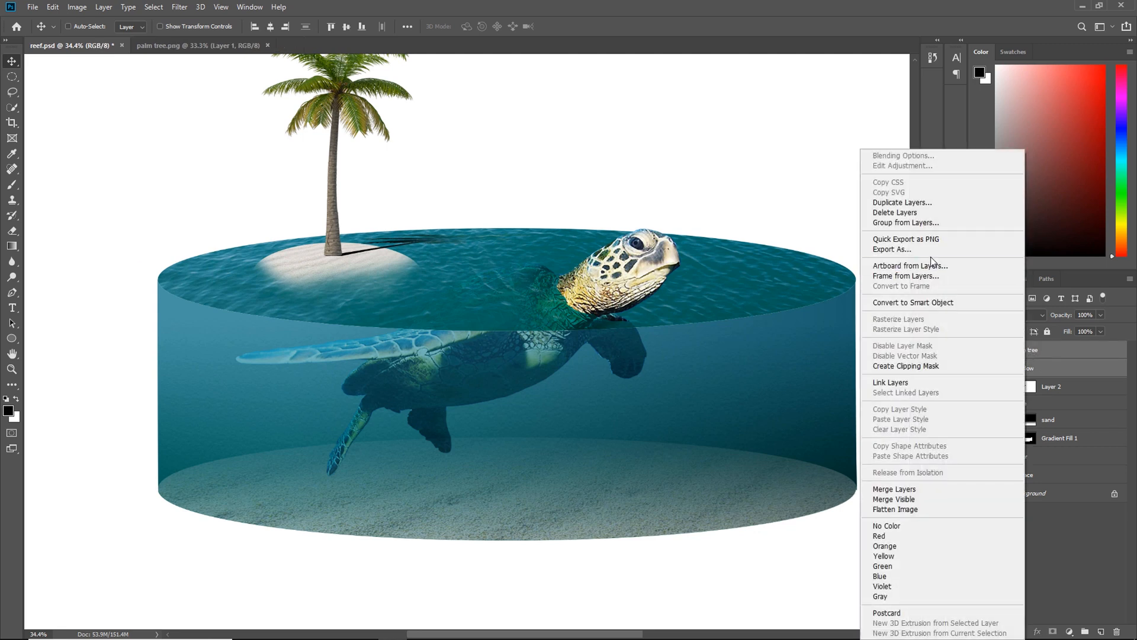
{"action": "key", "text": "Escape"}
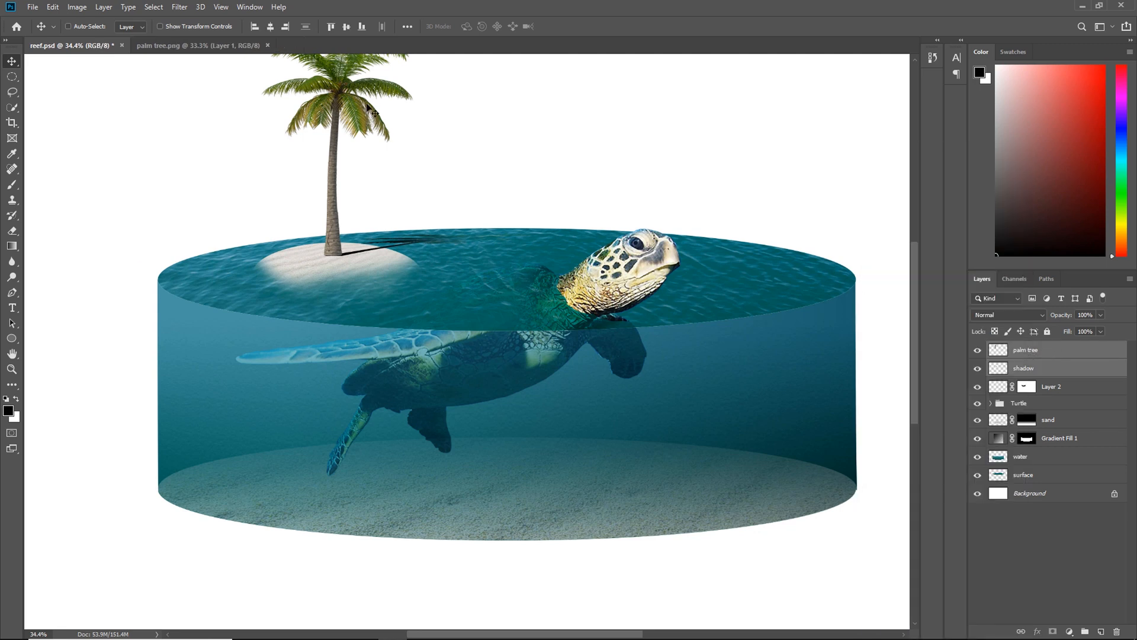
{"action": "left_click", "coordinate": [103, 6]}
{"action": "left_click", "coordinate": [201, 291]}
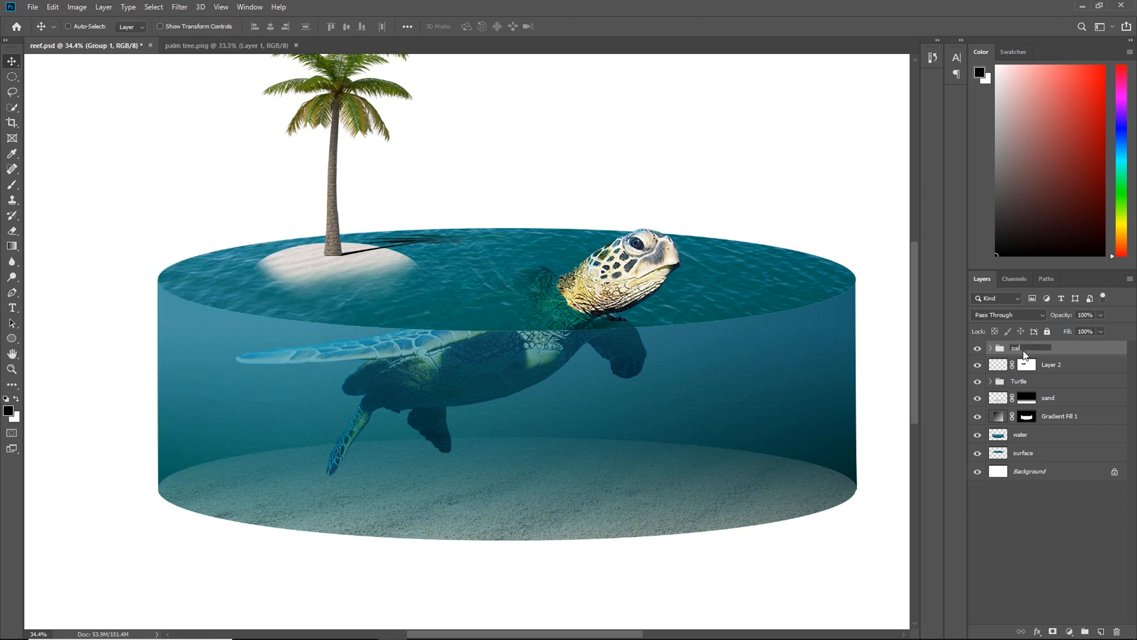
Rename Layer 2, which holds the island's sand patch, as sand
{"action": "left_click", "coordinate": [999, 365]}
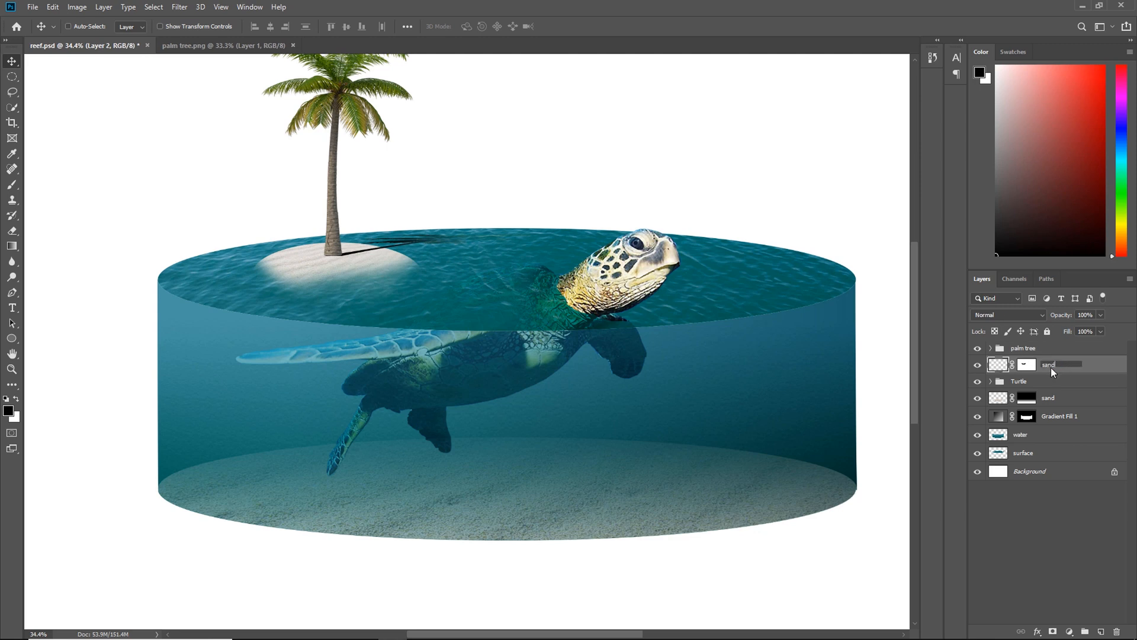
{"action": "type", "text": "sand"}
{"action": "left_click", "coordinate": [1094, 350]}
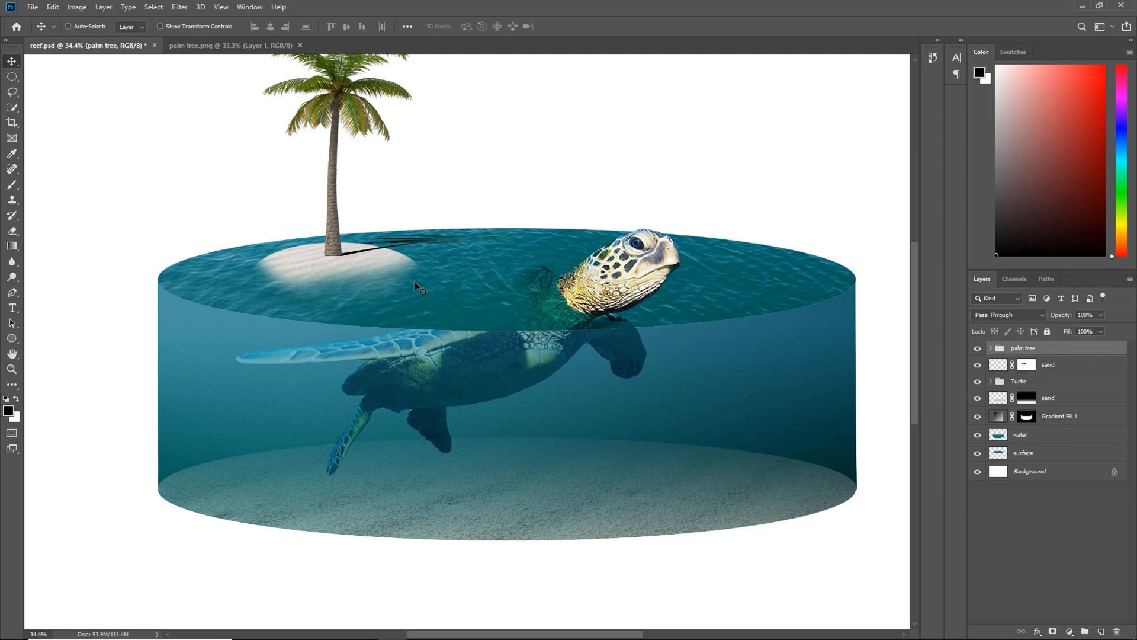
{"action": "scroll", "coordinate": [443, 389], "scroll_direction": "down", "scroll_amount": 2}
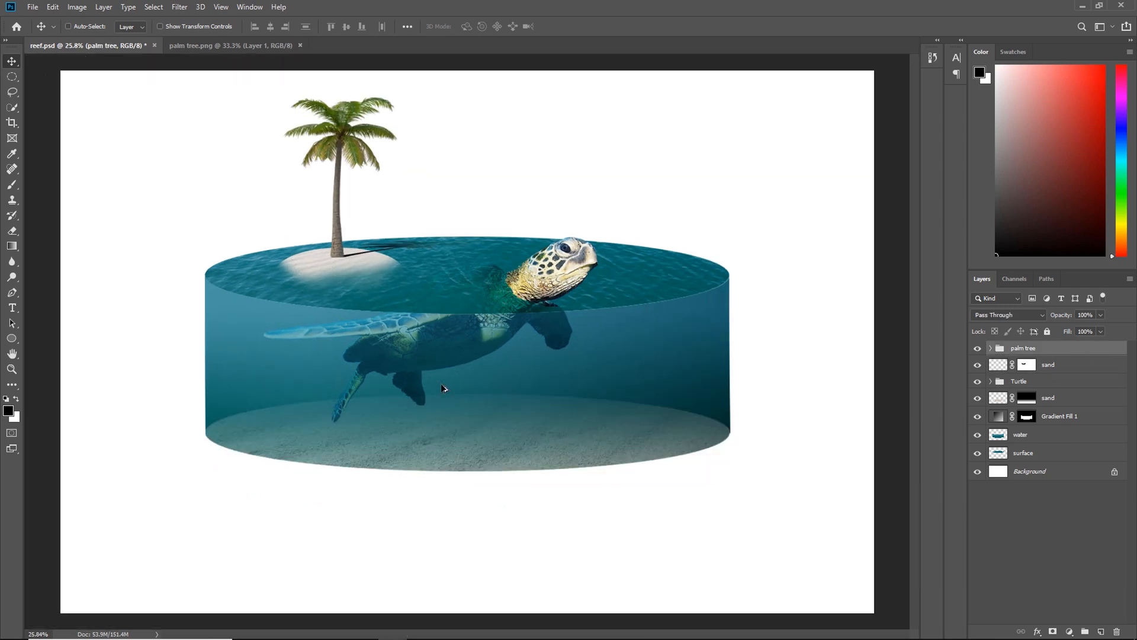
Lower the opacity of the shadow layer inside the palm tree group and reselect the palm tree layer
{"action": "left_click", "coordinate": [991, 349]}
{"action": "left_click", "coordinate": [1024, 365]}
{"action": "left_click", "coordinate": [1025, 382]}
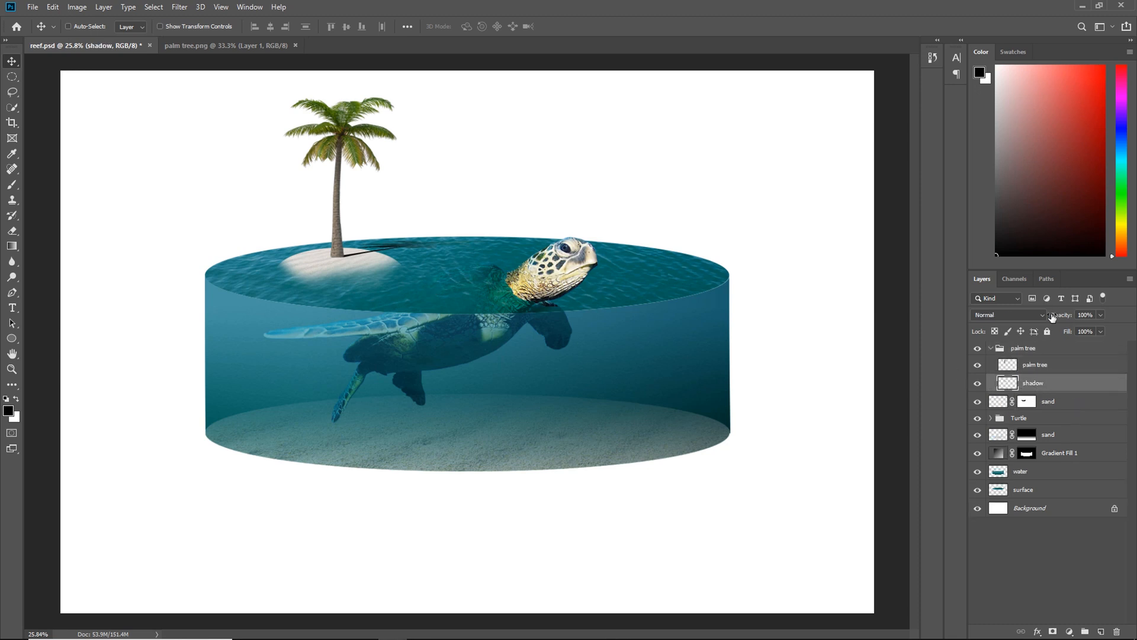
{"action": "left_click_drag", "start_coordinate": [1078, 330], "coordinate": [1076, 330]}
{"action": "left_click", "coordinate": [1060, 367]}
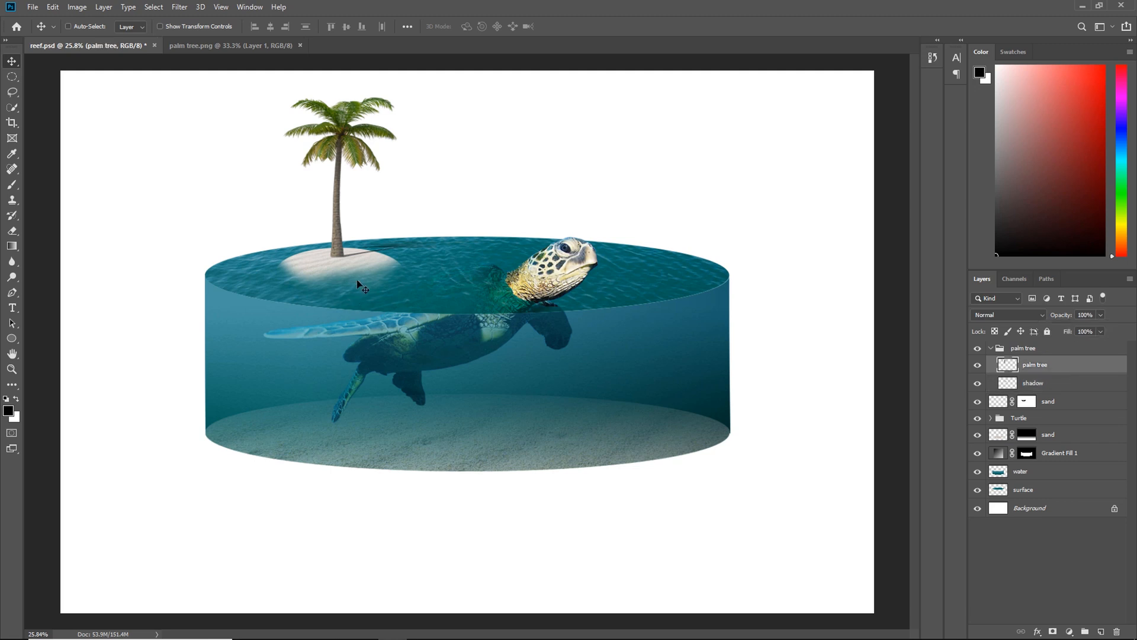
Open sand castle.png and bring its image into reef.psd, over the lower left of the water cylinder
{"action": "left_click", "coordinate": [32, 7]}
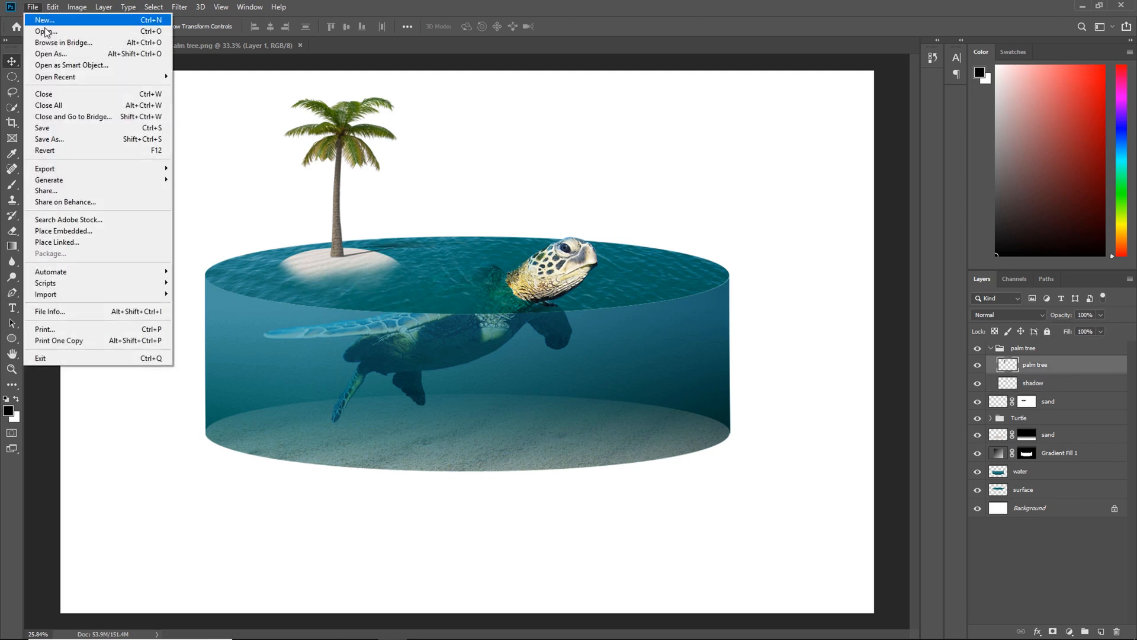
{"action": "left_click", "coordinate": [50, 32]}
{"action": "double_click", "coordinate": [847, 106]}
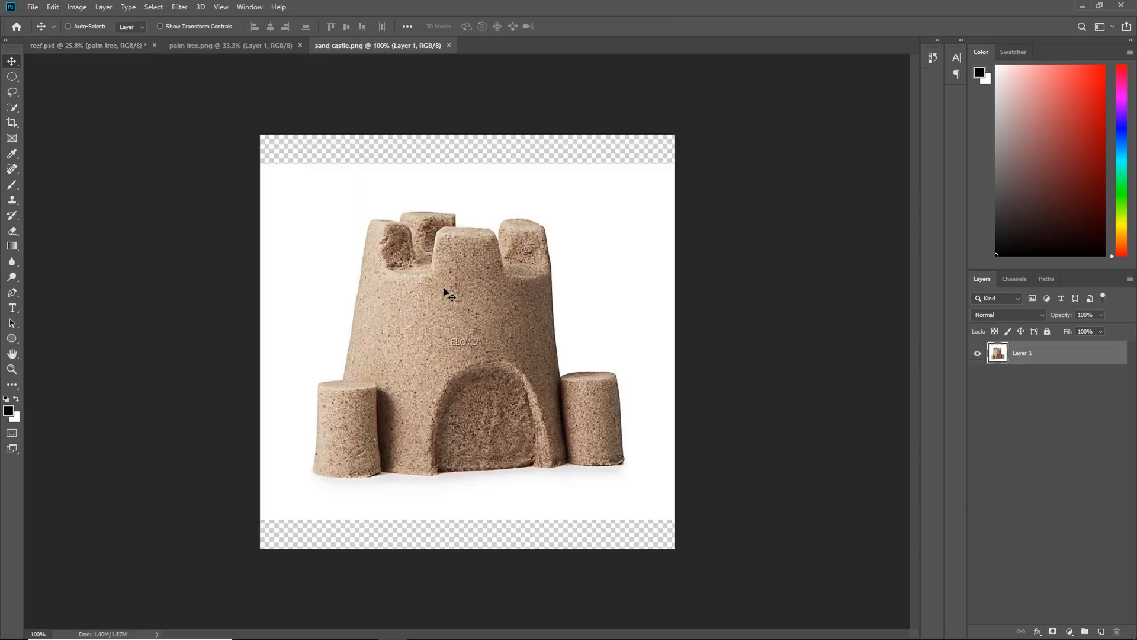
{"action": "mouse_move", "coordinate": [349, 153]}
{"action": "left_mouse_down"}
{"action": "mouse_move", "coordinate": [180, 64]}
{"action": "mouse_move", "coordinate": [122, 47]}
{"action": "mouse_move", "coordinate": [453, 266]}
{"action": "mouse_move", "coordinate": [386, 361]}
{"action": "mouse_move", "coordinate": [245, 463]}
{"action": "left_mouse_up"}
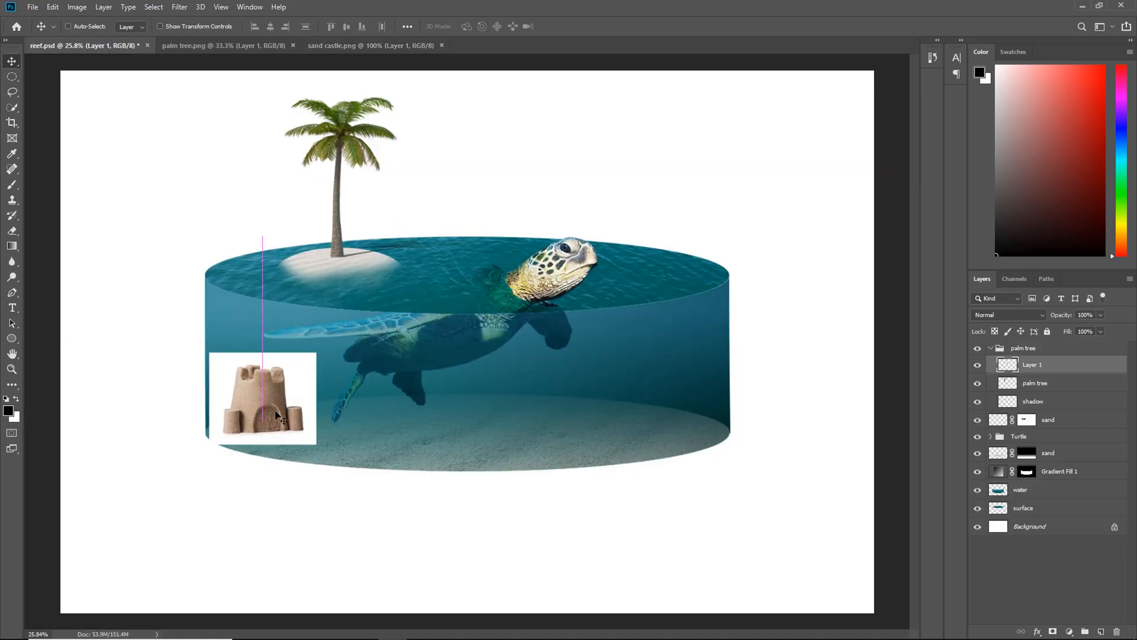
Select the white background around the sand castle with the Magic Wand and delete it
{"action": "left_click", "coordinate": [12, 107]}
{"action": "left_click", "coordinate": [44, 119]}
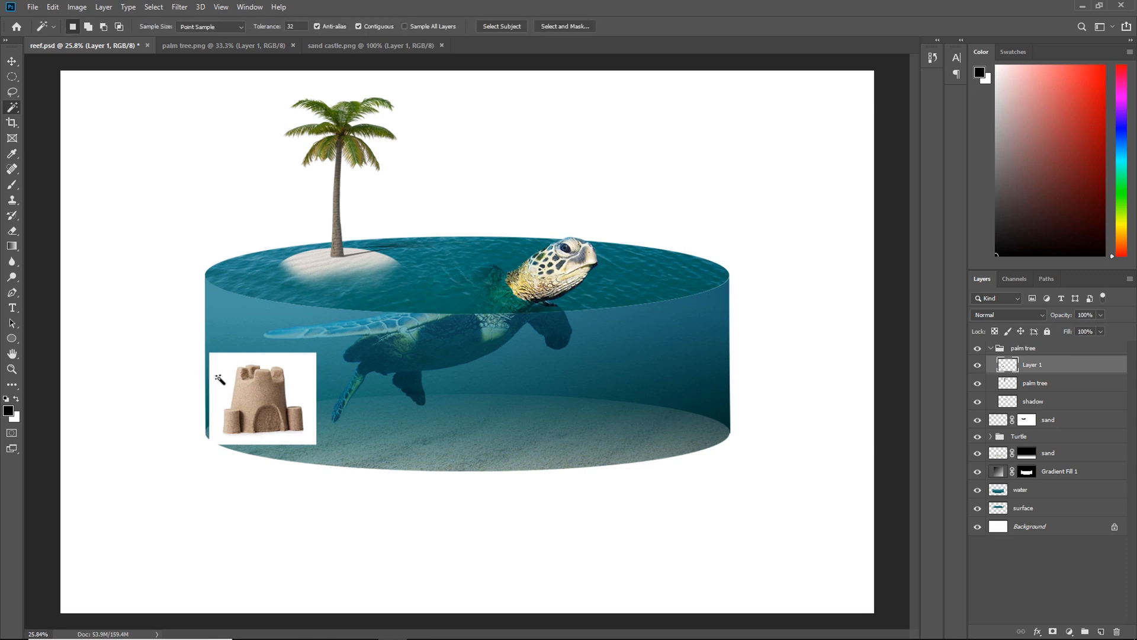
{"action": "left_click", "coordinate": [220, 377]}
{"action": "key", "text": "Delete"}
{"action": "key", "text": "v"}
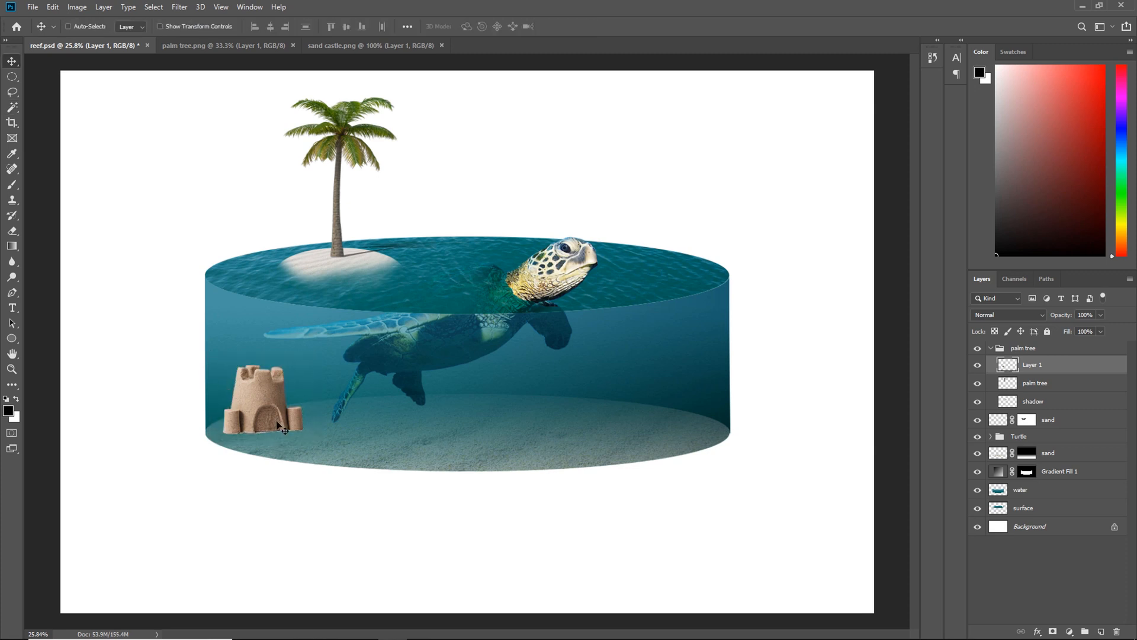
Scale the sand castle to about 38% on the island left of the palm trunk and move its layer above the palm tree group
{"action": "left_click_drag", "start_coordinate": [276, 423], "coordinate": [315, 253]}
{"action": "key", "text": "ctrl+t"}
{"action": "left_click_drag", "start_coordinate": [342, 194], "coordinate": [332, 240]}
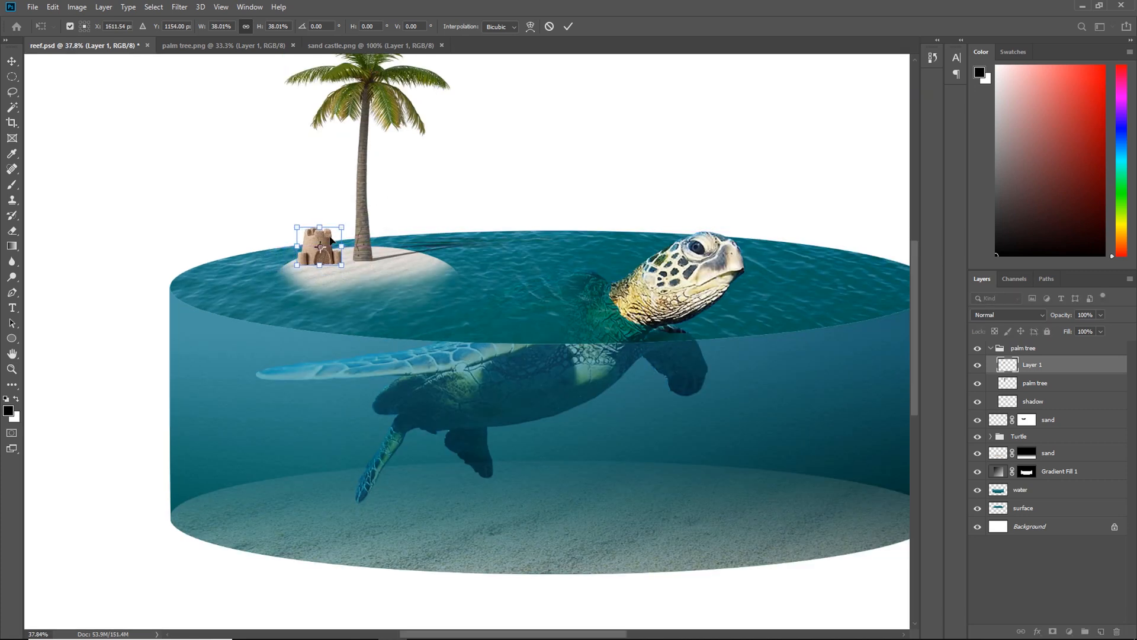
{"action": "key", "text": "Return"}
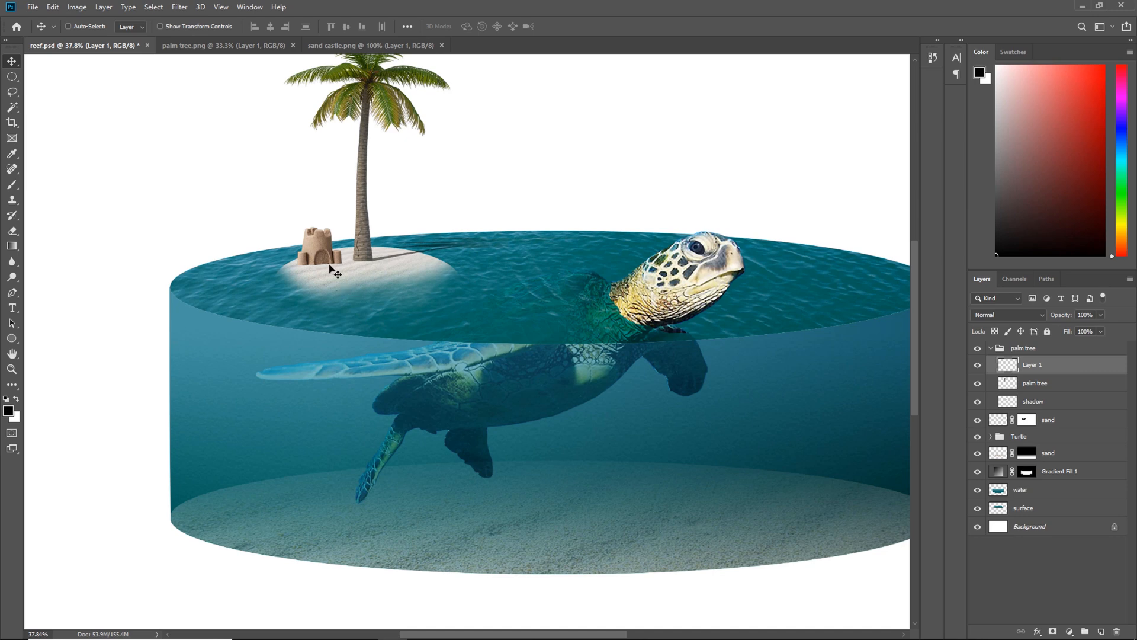
{"action": "scroll", "coordinate": [330, 262], "scroll_direction": "up", "scroll_amount": 3}
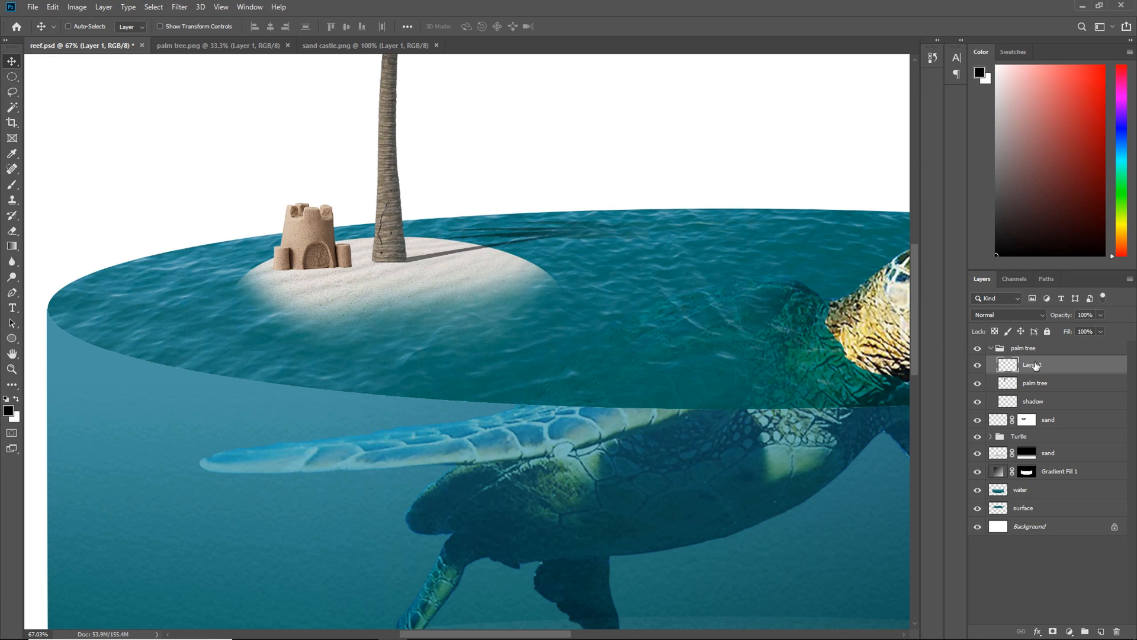
{"action": "left_click_drag", "start_coordinate": [1036, 366], "coordinate": [1035, 348]}
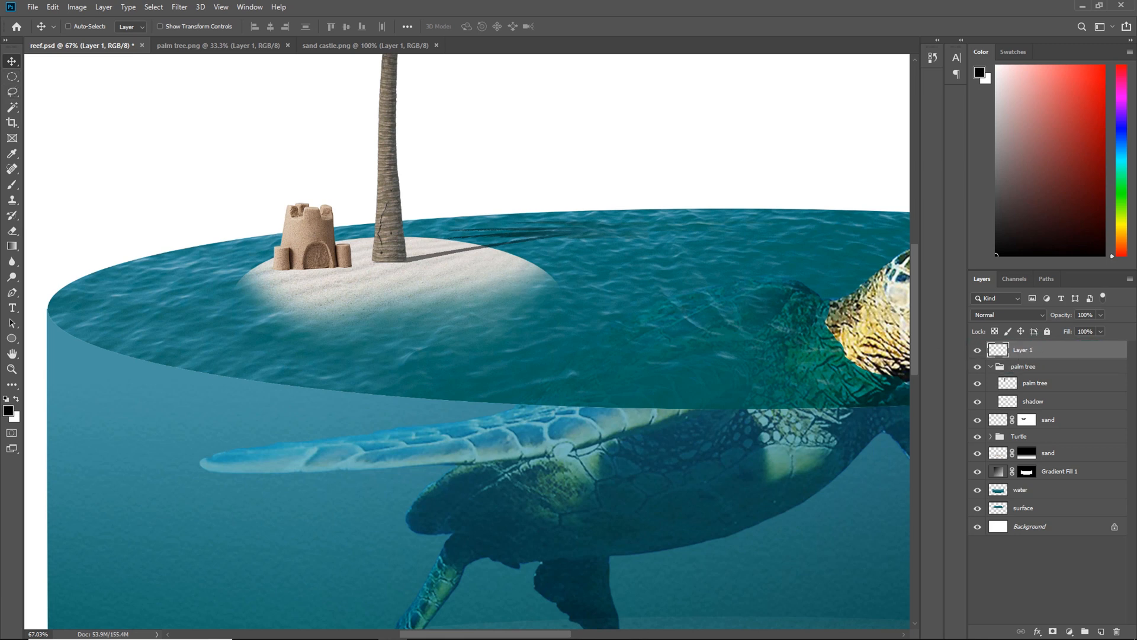
Outline a small shadow area at the sand castle's right base with the Polygonal Lasso and feather the selection
{"action": "left_click", "coordinate": [11, 92]}
{"action": "left_click", "coordinate": [57, 104]}
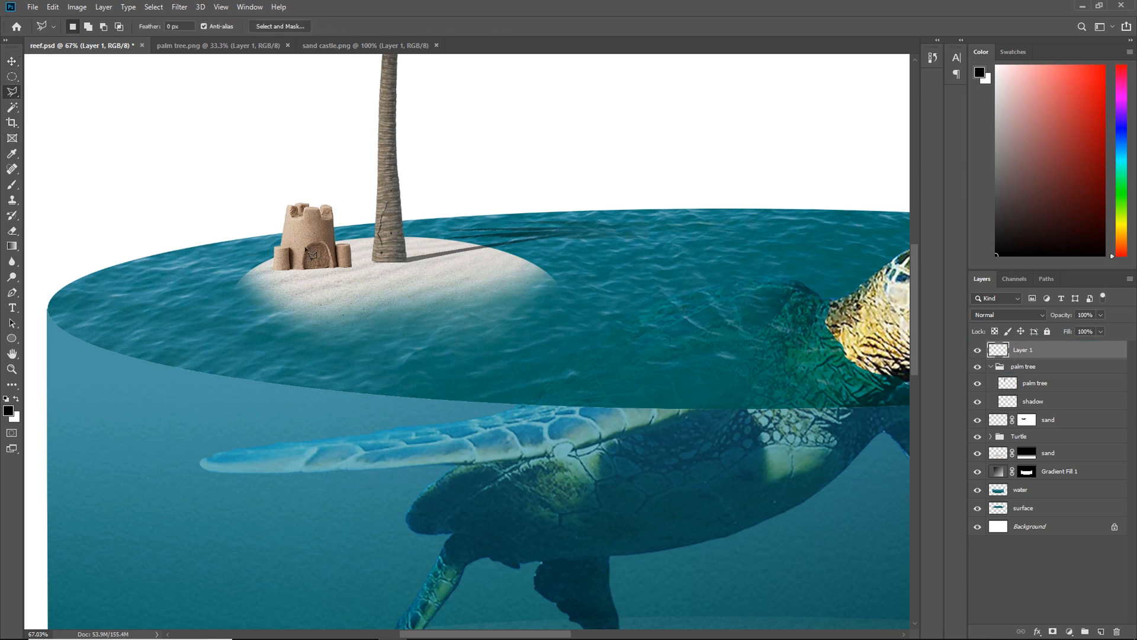
{"action": "left_click", "coordinate": [365, 260]}
{"action": "left_click", "coordinate": [349, 268]}
{"action": "left_click", "coordinate": [310, 259]}
{"action": "left_click", "coordinate": [368, 259]}
{"action": "double_click", "coordinate": [354, 268]}
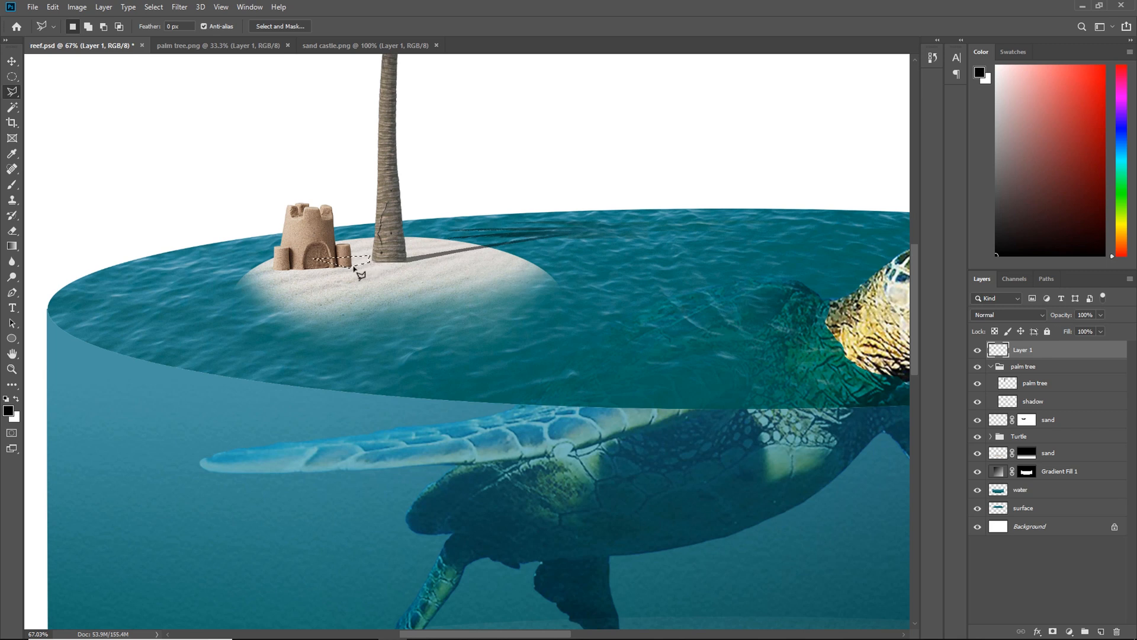
{"action": "left_click", "coordinate": [153, 7]}
{"action": "mouse_move", "coordinate": [220, 178]}
{"action": "left_click", "coordinate": [294, 219]}
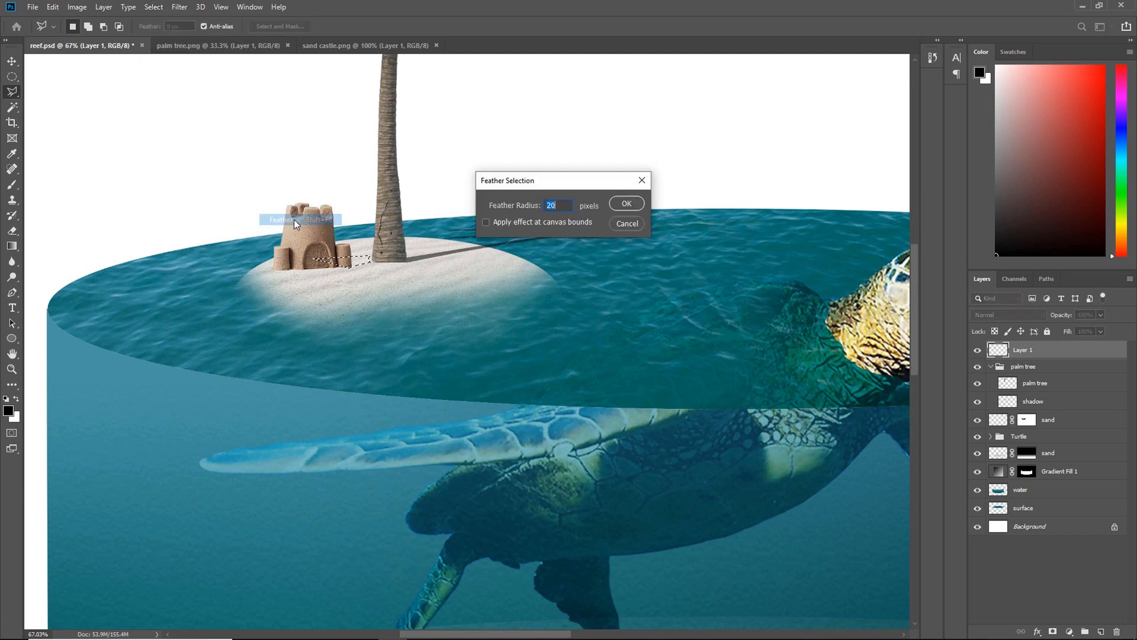
{"action": "left_click", "coordinate": [627, 204]}
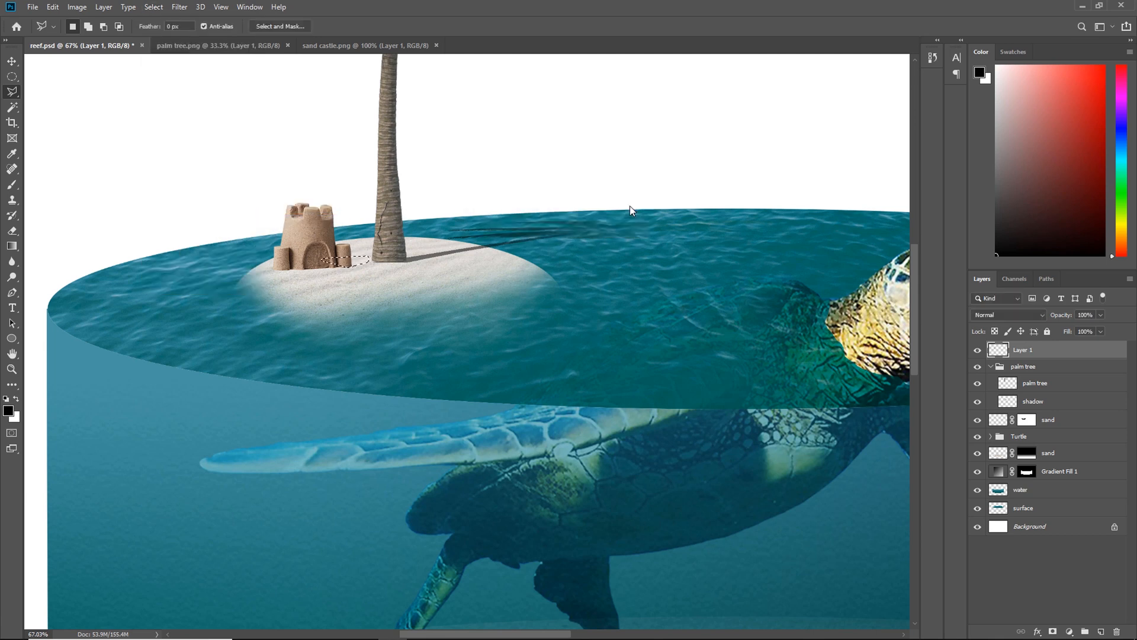
Fill the selection with a black-to-transparent gradient on a new layer, deselect, and place that layer beneath the sand castle layer
{"action": "key", "text": "g"}
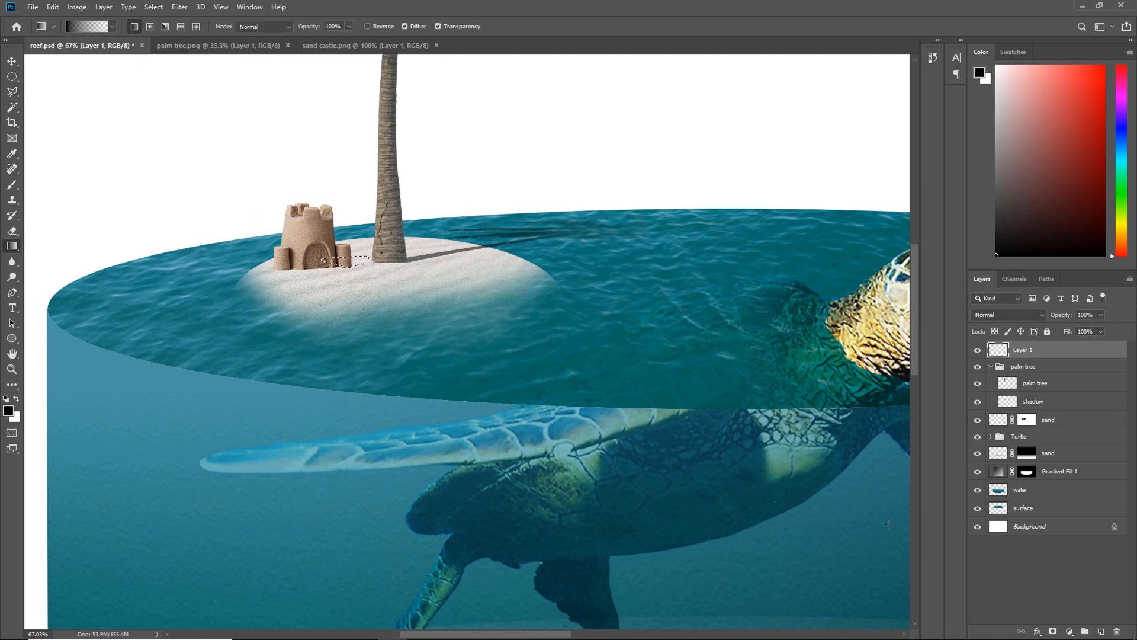
{"action": "left_click", "coordinate": [1100, 631]}
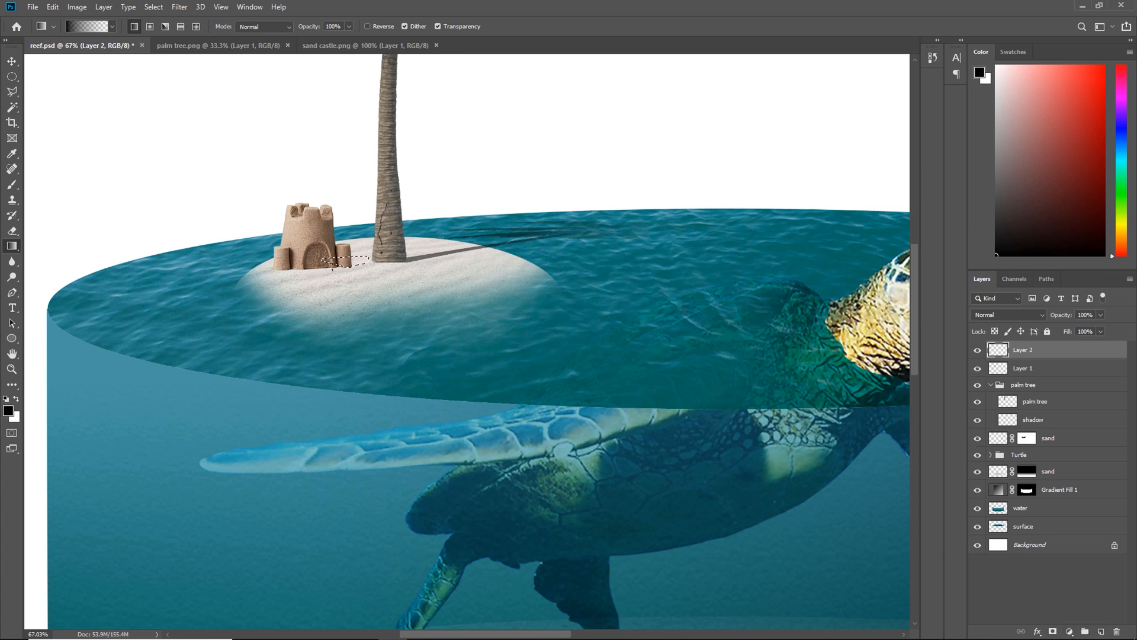
{"action": "left_click_drag", "start_coordinate": [326, 262], "coordinate": [368, 259]}
{"action": "key", "text": "ctrl+d"}
{"action": "key", "text": "v"}
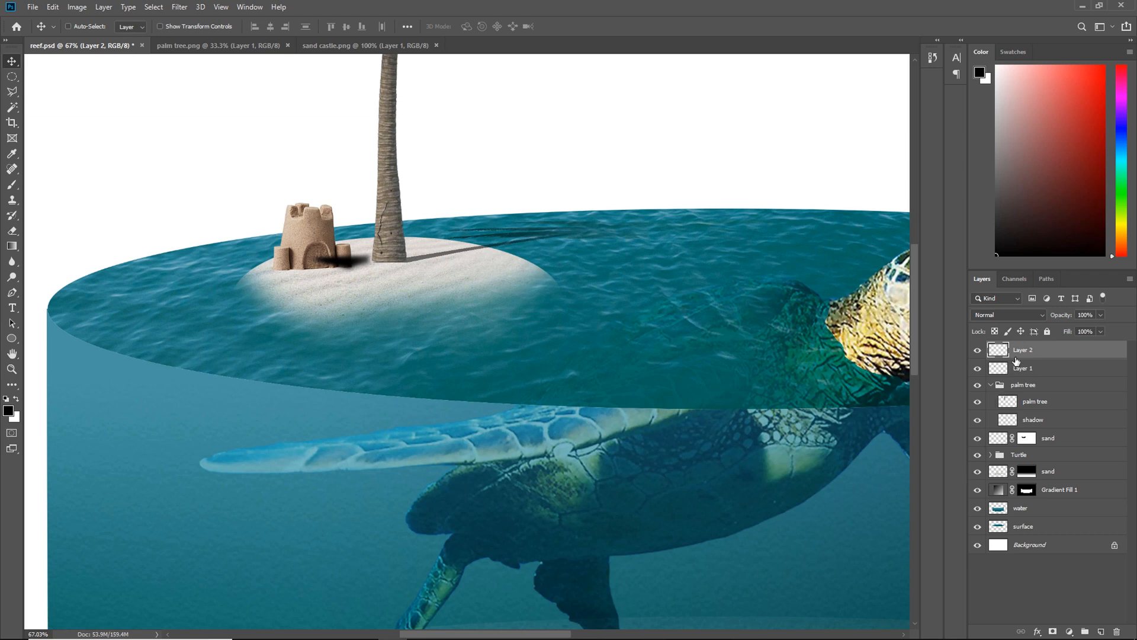
{"action": "left_click_drag", "start_coordinate": [1020, 354], "coordinate": [1023, 368]}
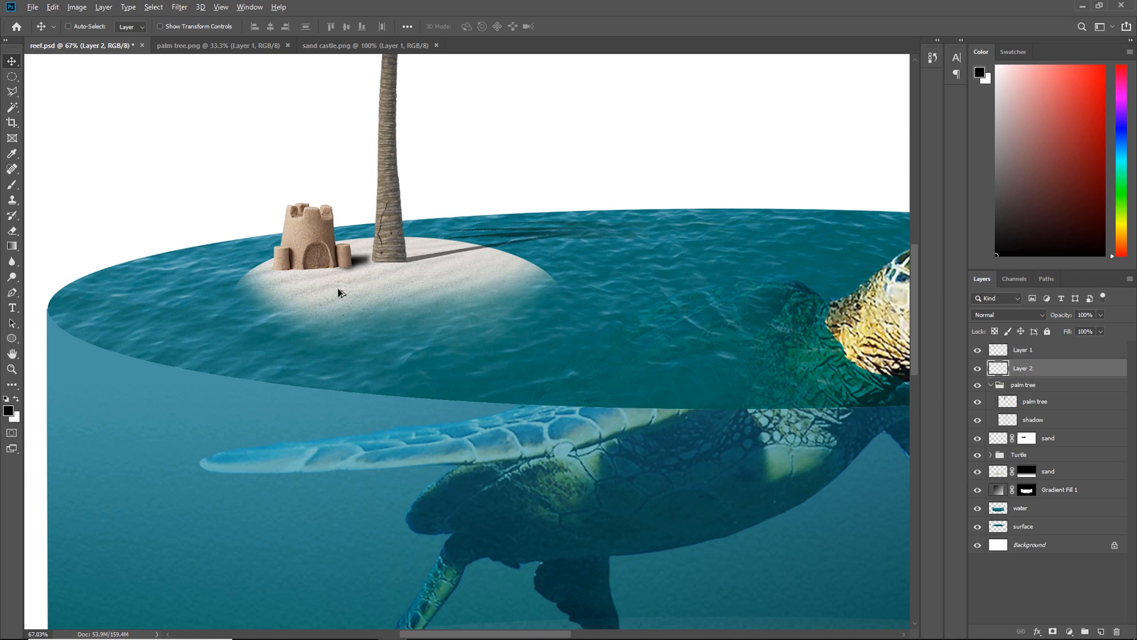
Rename Layer 2 as shadow and Layer 1 as sand castle
{"action": "key", "text": "ctrl+0"}
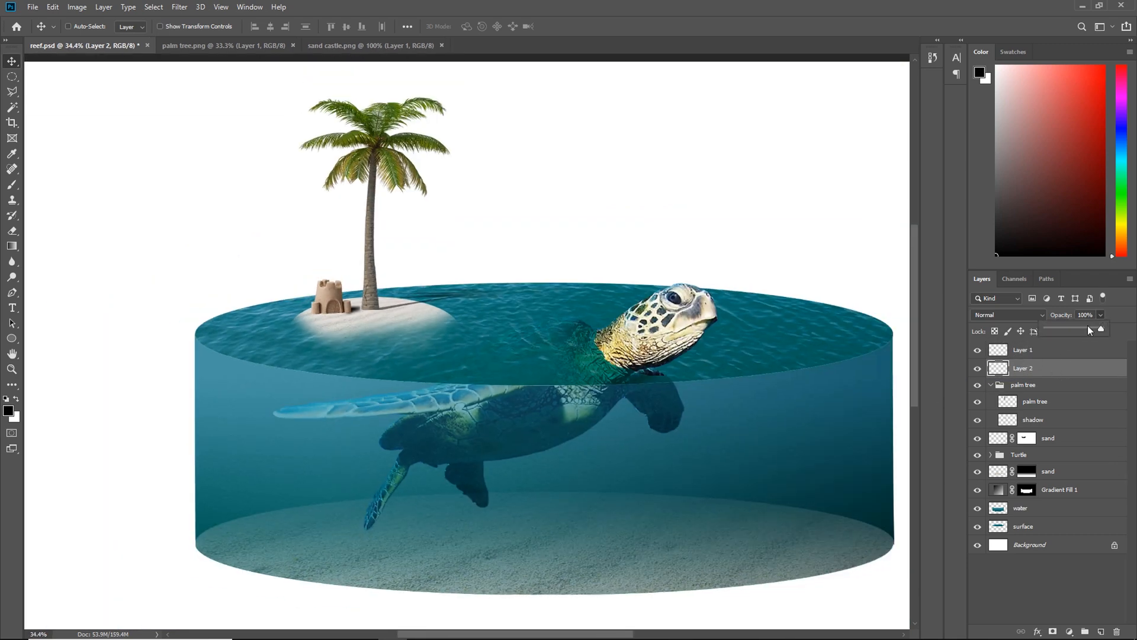
{"action": "double_click", "coordinate": [1023, 369]}
{"action": "type", "text": "shadow"}
{"action": "double_click", "coordinate": [1028, 353]}
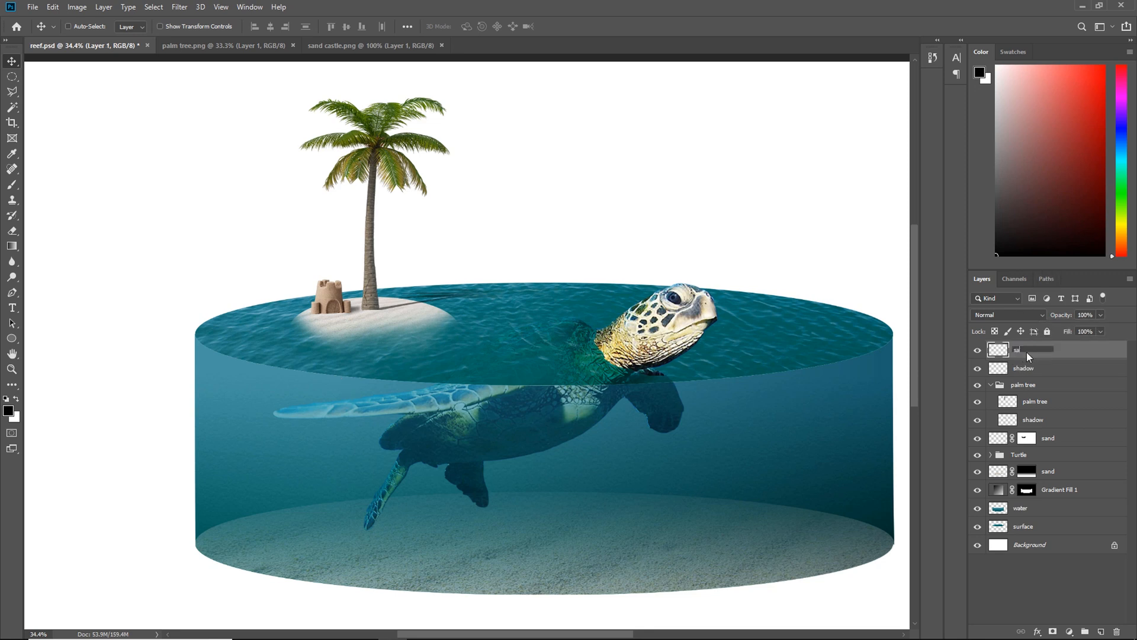
{"action": "type", "text": "sand castle"}
Group the sand castle layer with its shadow and name the group sand castle
{"action": "left_click", "coordinate": [1079, 373], "text": "shift"}
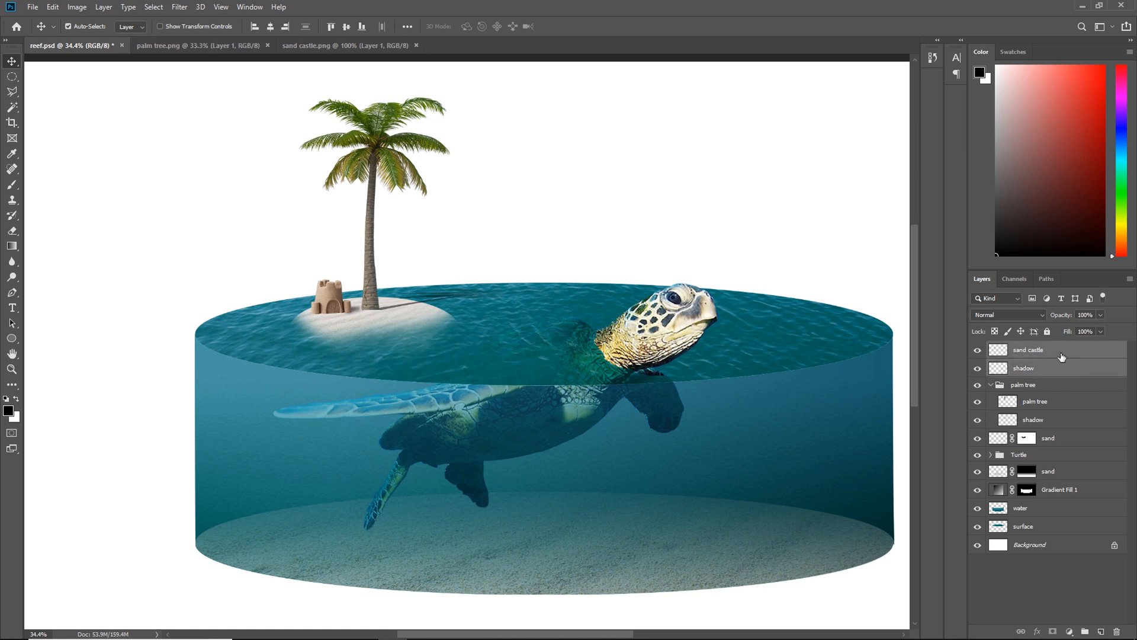
{"action": "key", "text": "ctrl+g"}
{"action": "double_click", "coordinate": [1023, 350]}
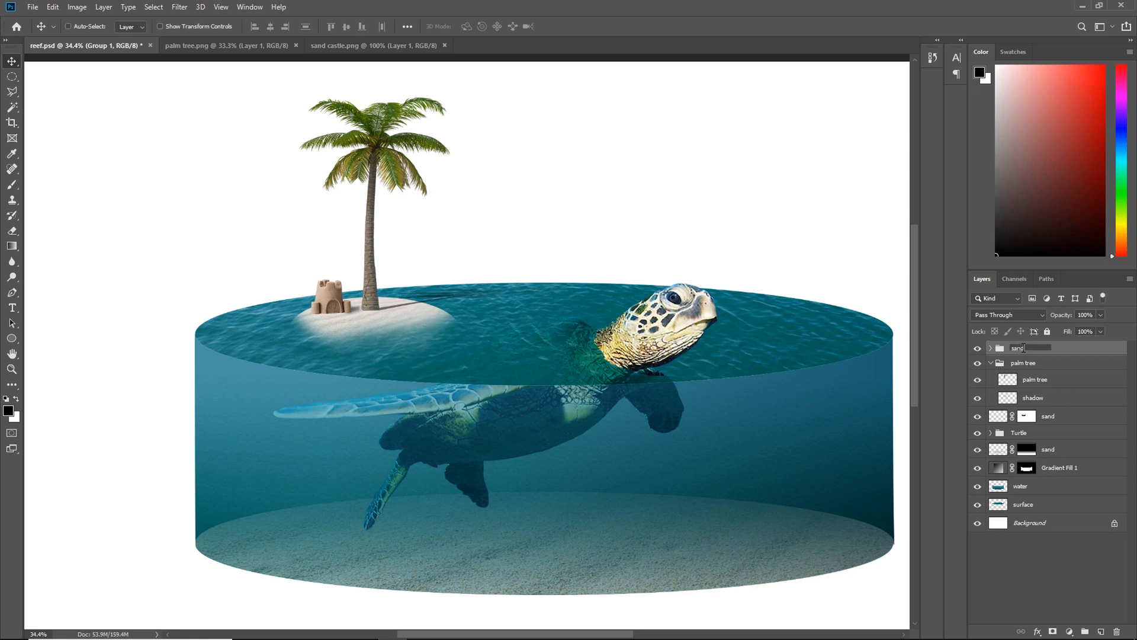
{"action": "left_click", "coordinate": [1051, 363]}
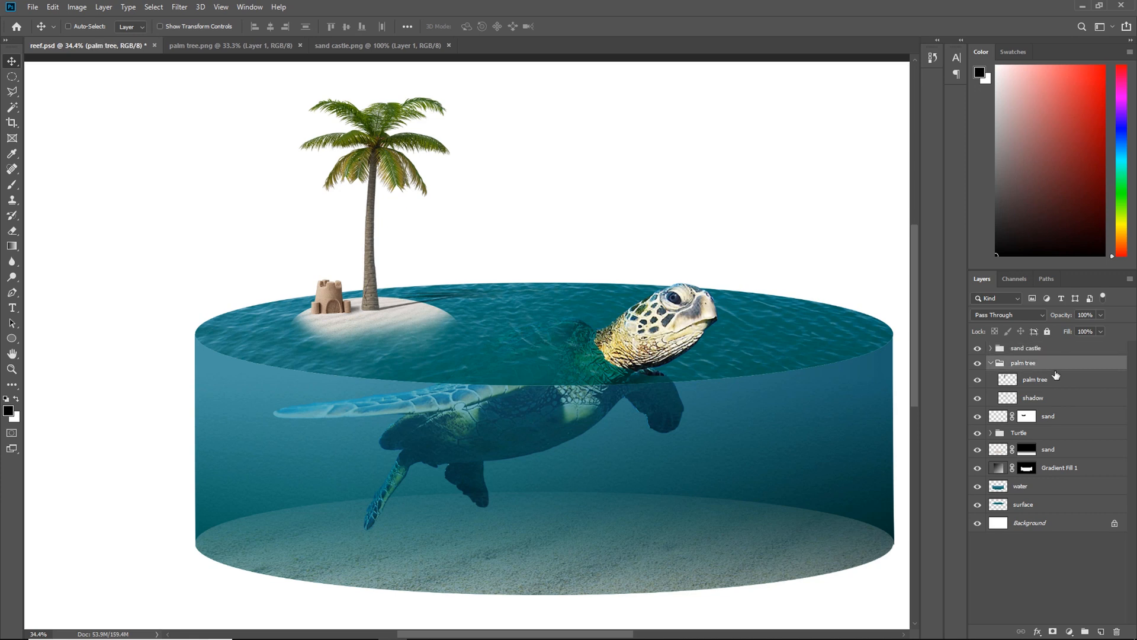
Close the palm tree.png document
{"action": "scroll", "coordinate": [435, 353], "scroll_direction": "down", "scroll_amount": 3}
{"action": "scroll", "coordinate": [475, 293], "scroll_direction": "up", "scroll_amount": 2}
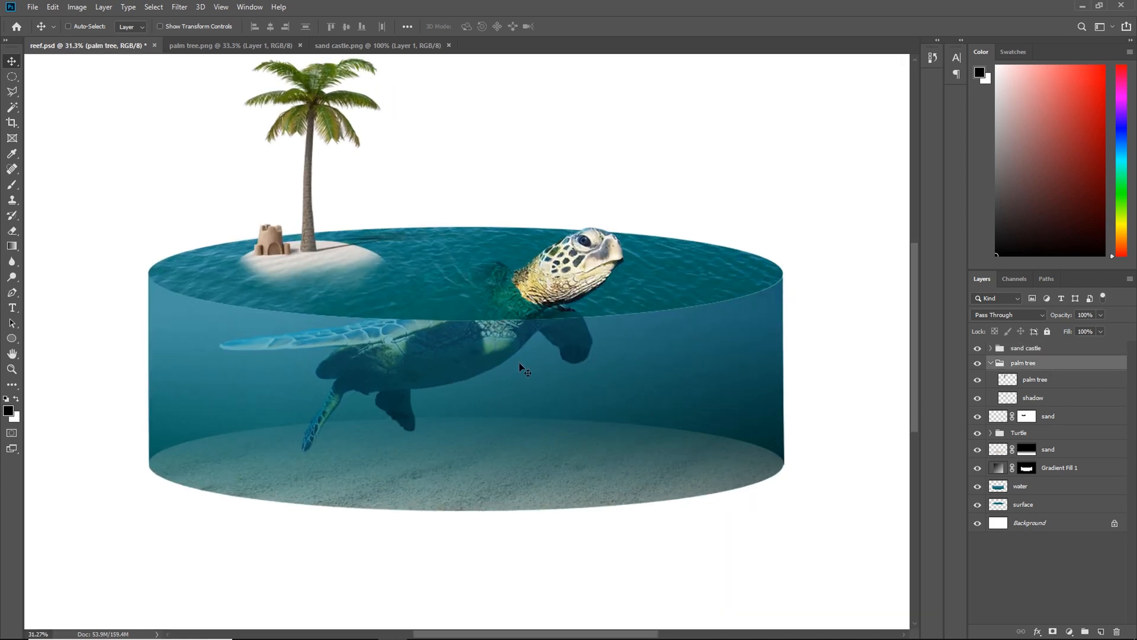
{"action": "scroll", "coordinate": [526, 368], "scroll_direction": "up", "scroll_amount": 1}
{"action": "left_click", "coordinate": [300, 45]}
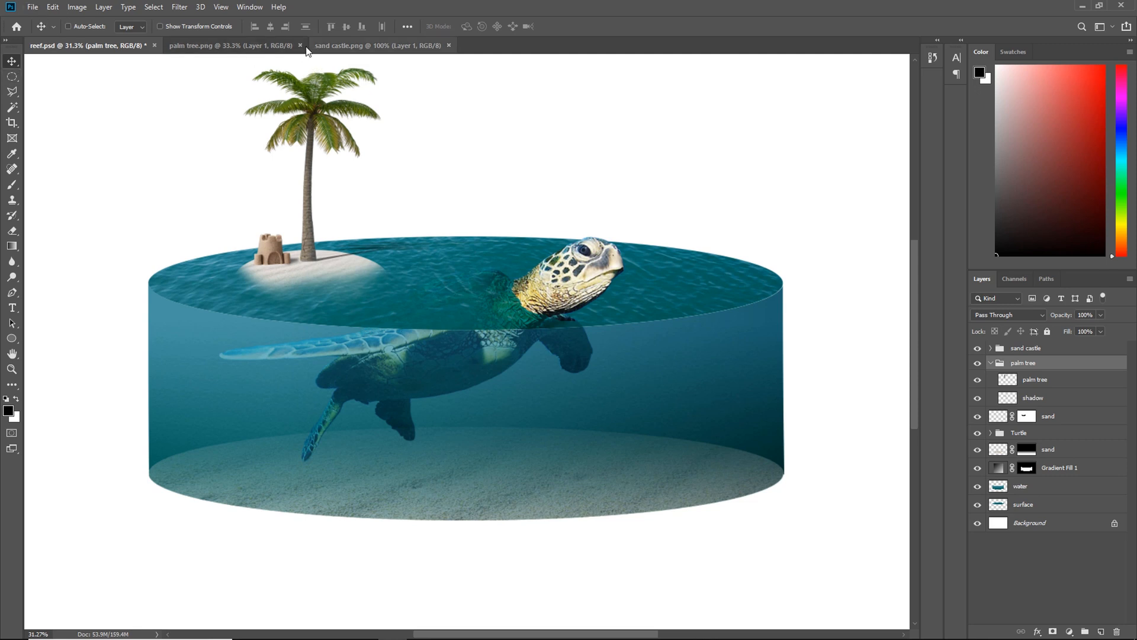
Close the remaining source images and open ladder.png from the REEF folder
{"action": "left_click", "coordinate": [298, 45]}
{"action": "left_click", "coordinate": [32, 7]}
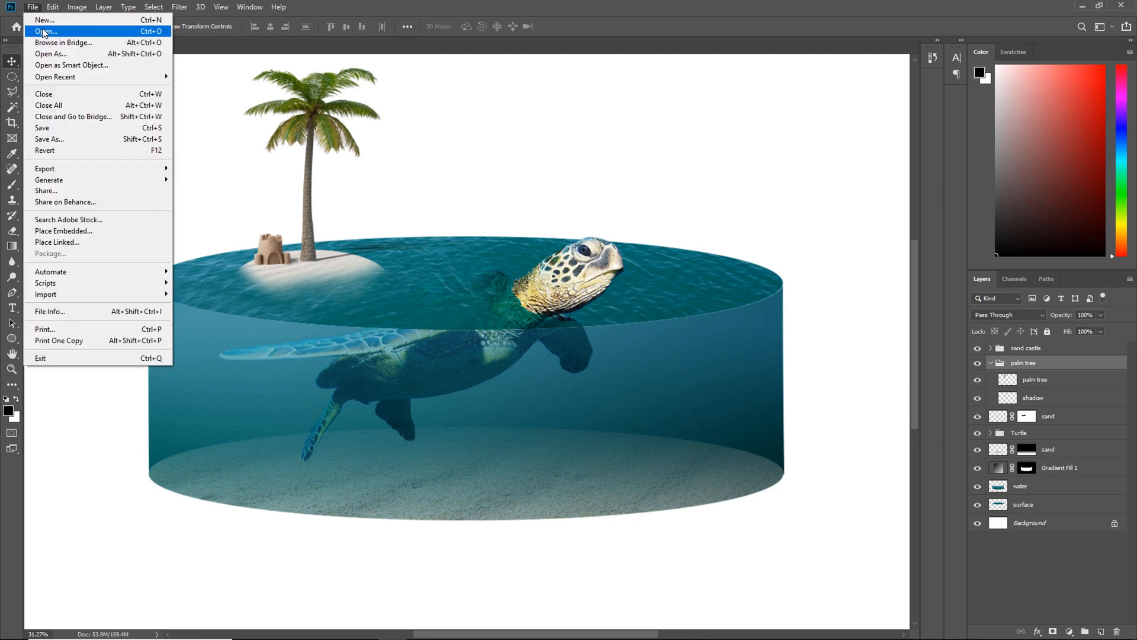
{"action": "left_click", "coordinate": [36, 31]}
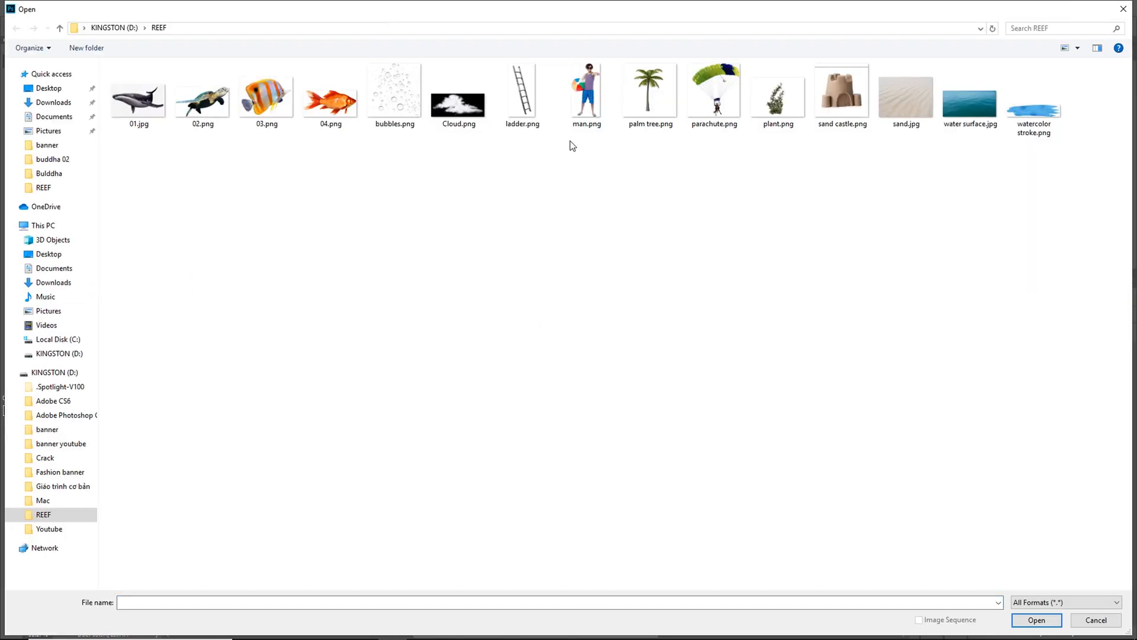
{"action": "double_click", "coordinate": [539, 98]}
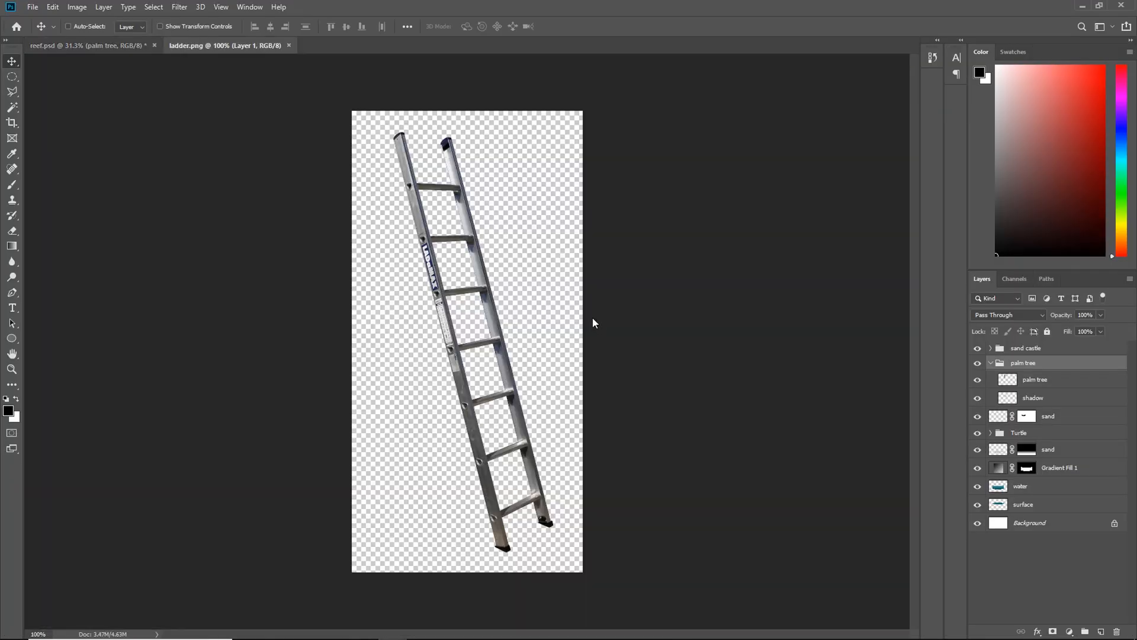
Place the ladder in reef.psd, scale it to about 82%, and lean it against the cylinder's right edge
{"action": "left_click_drag", "start_coordinate": [440, 310], "coordinate": [466, 269]}
{"action": "left_click_drag", "start_coordinate": [716, 433], "coordinate": [716, 433]}
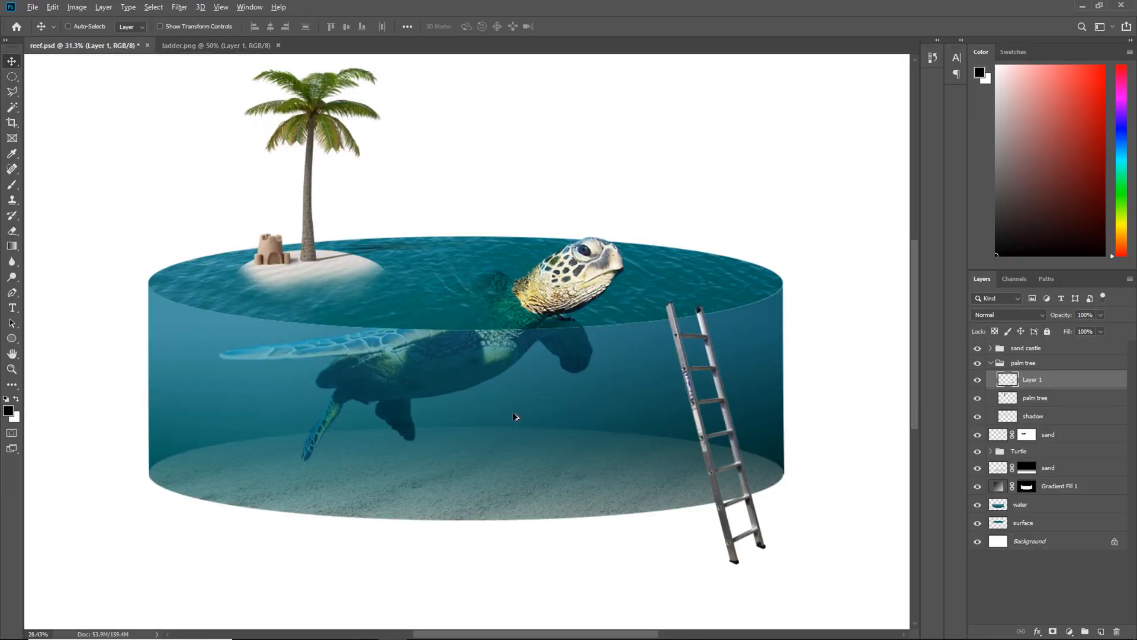
{"action": "scroll", "coordinate": [516, 411], "scroll_direction": "down", "scroll_amount": 5}
{"action": "scroll", "coordinate": [589, 406], "scroll_direction": "up", "scroll_amount": 1}
{"action": "left_click_drag", "start_coordinate": [648, 410], "coordinate": [681, 398]}
{"action": "key", "text": "ctrl+t"}
{"action": "left_click_drag", "start_coordinate": [707, 465], "coordinate": [693, 404]}
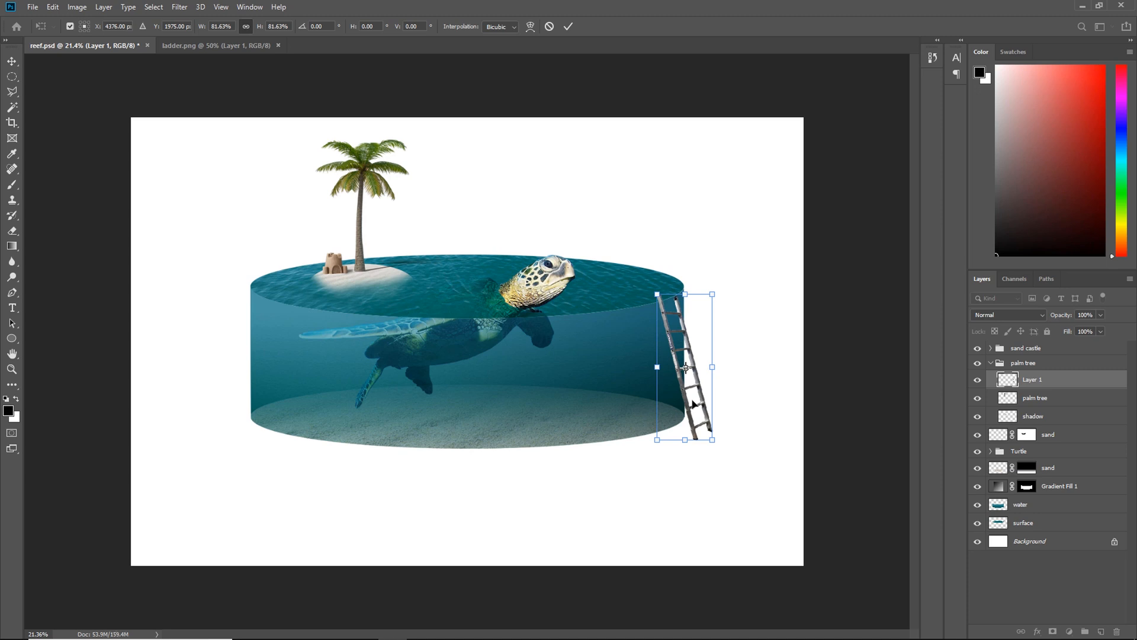
{"action": "key", "text": "Return"}
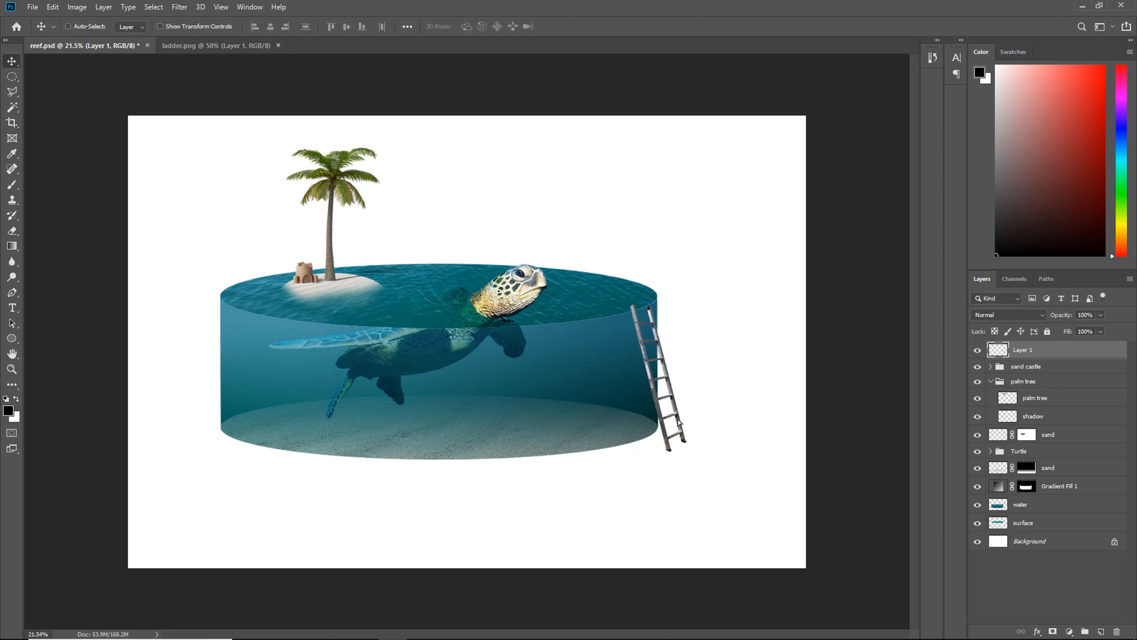
Duplicate the ladder beside the original, flip the copy vertically, and rotate it about -4.8°
{"action": "left_click_drag", "start_coordinate": [678, 420], "coordinate": [722, 431]}
{"action": "key", "text": "ctrl+t"}
{"action": "right_click", "coordinate": [720, 427]}
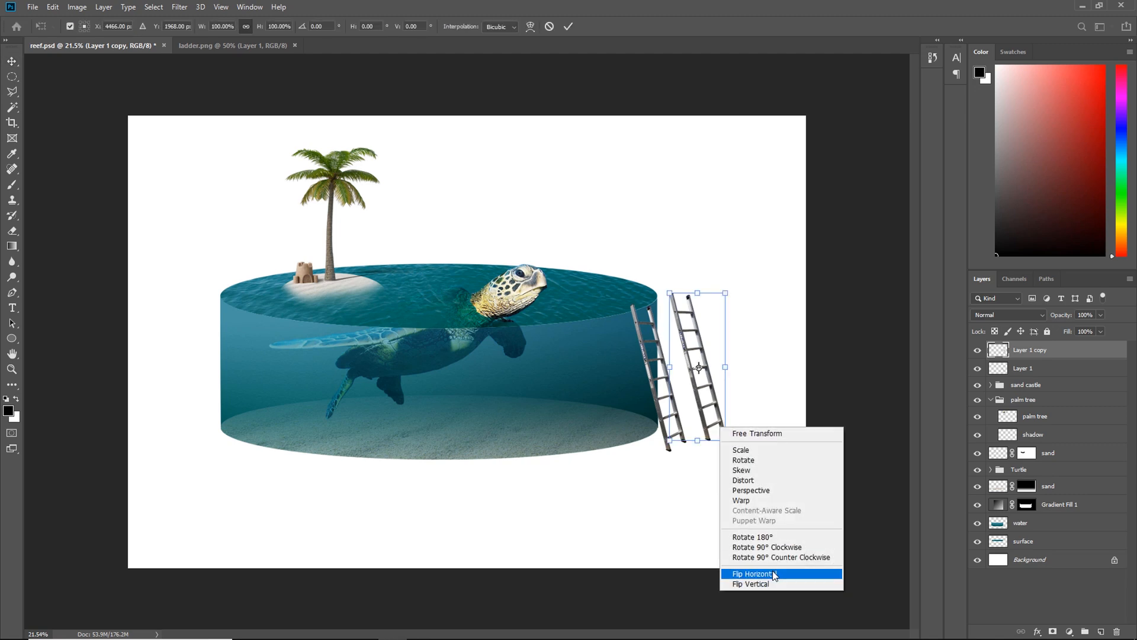
{"action": "left_click", "coordinate": [753, 573]}
{"action": "left_click_drag", "start_coordinate": [741, 289], "coordinate": [729, 261]}
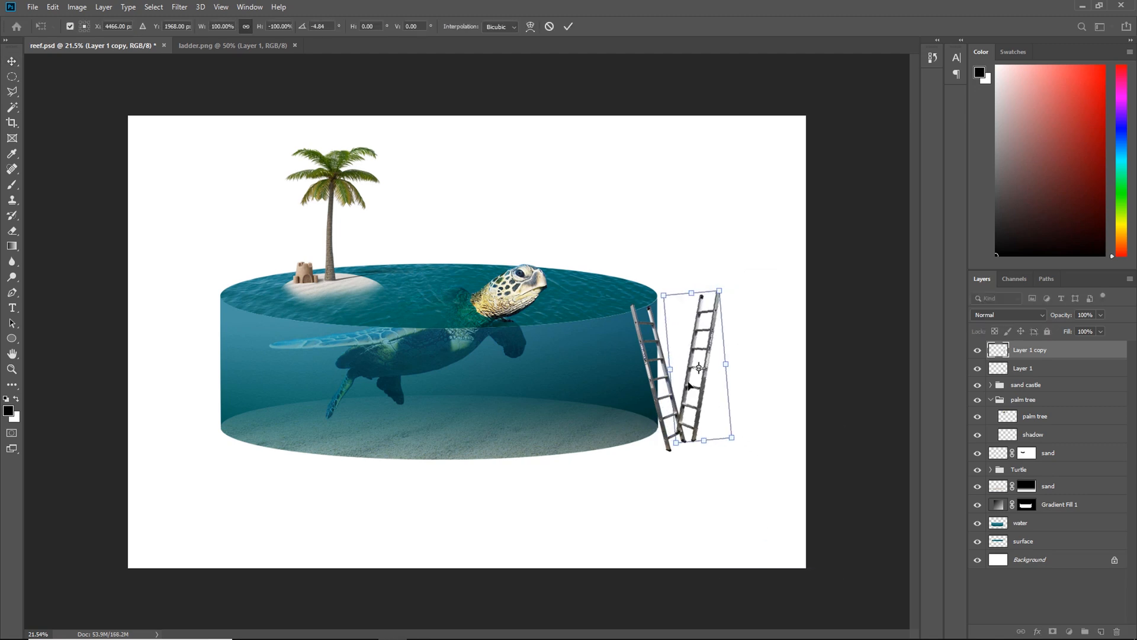
{"action": "left_click_drag", "start_coordinate": [693, 376], "coordinate": [703, 380]}
Distort the ladder copy into a flattened cast-shadow shape stretching to the right from the ladder's feet
{"action": "right_click", "coordinate": [711, 339]}
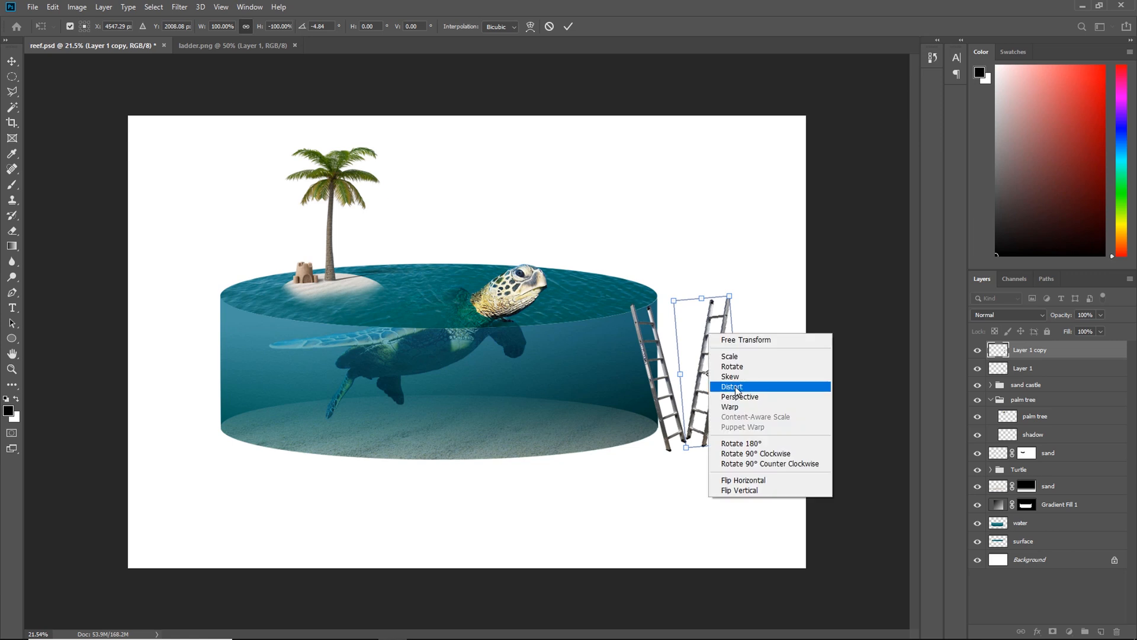
{"action": "left_click", "coordinate": [725, 384]}
{"action": "left_click_drag", "start_coordinate": [701, 298], "coordinate": [717, 516]}
{"action": "scroll", "coordinate": [724, 440], "scroll_direction": "up", "scroll_amount": 5}
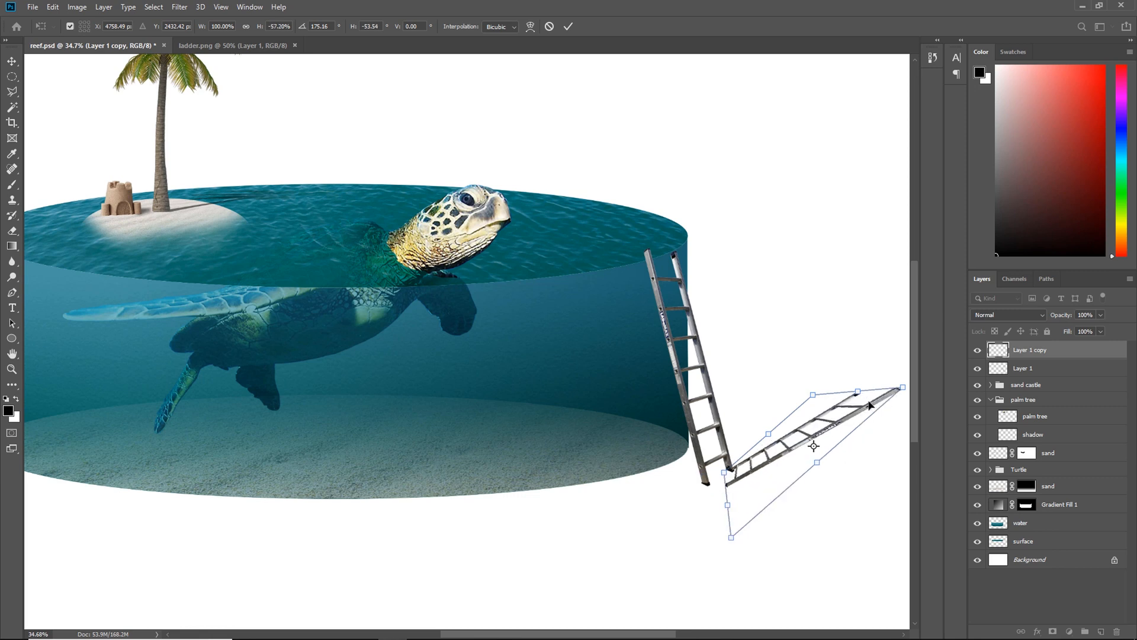
{"action": "key", "text": "Return"}
Rotate the flattened ladder copy about 21°, align it with the ladder's feet, and warp it to fit the ground shadow
{"action": "key", "text": "ctrl+t"}
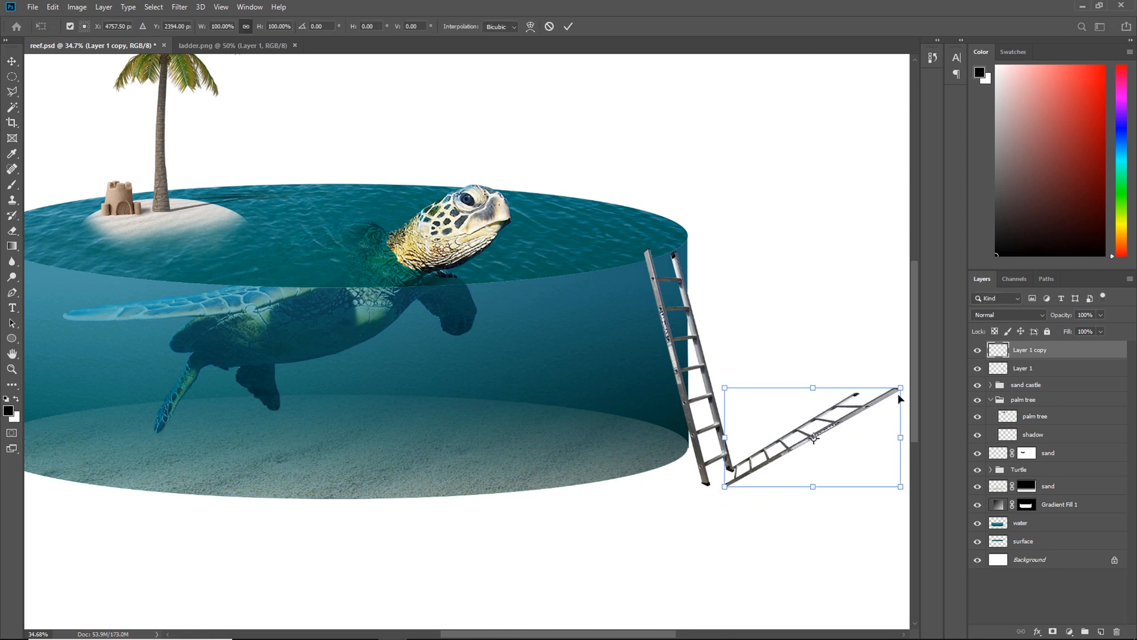
{"action": "left_click_drag", "start_coordinate": [901, 388], "coordinate": [913, 412]}
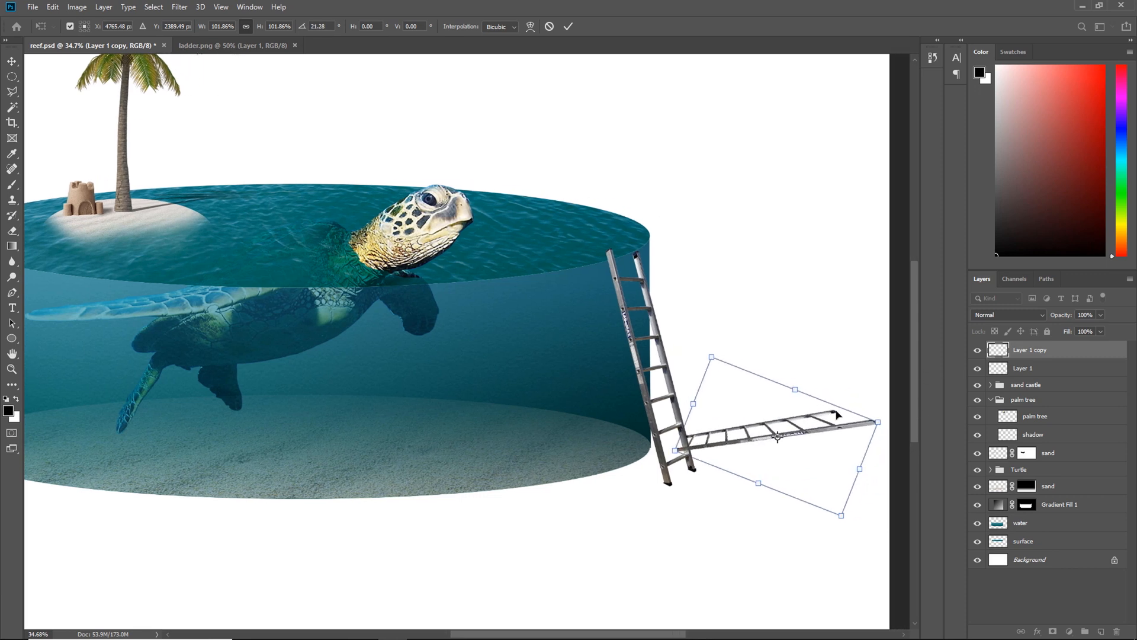
{"action": "left_click_drag", "start_coordinate": [806, 432], "coordinate": [796, 464]}
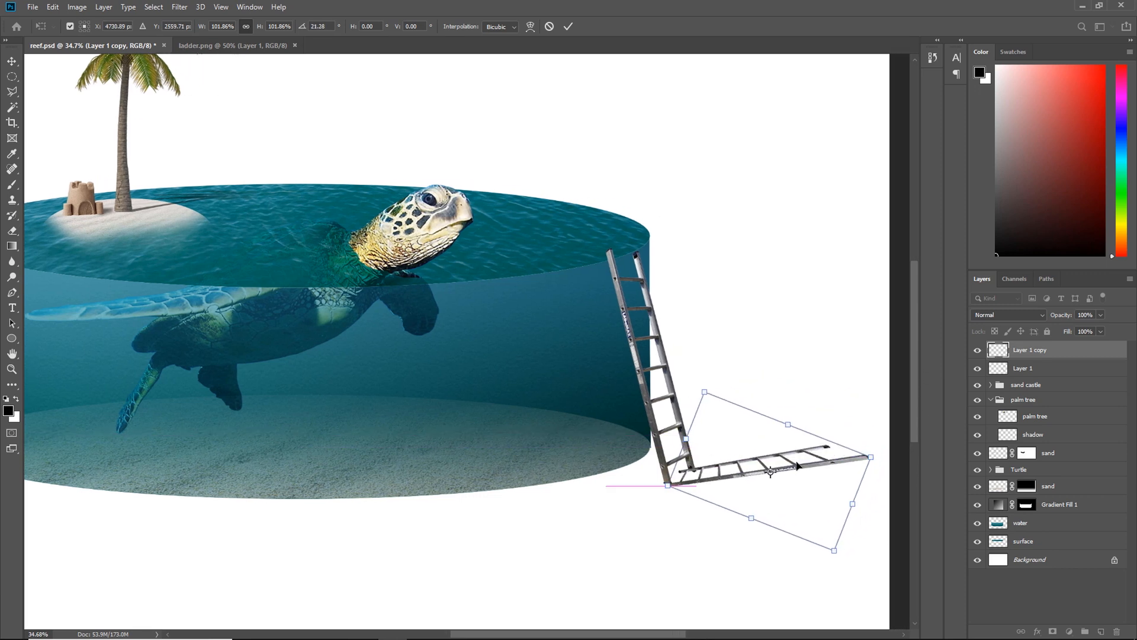
{"action": "right_click", "coordinate": [751, 461]}
{"action": "left_click", "coordinate": [773, 527]}
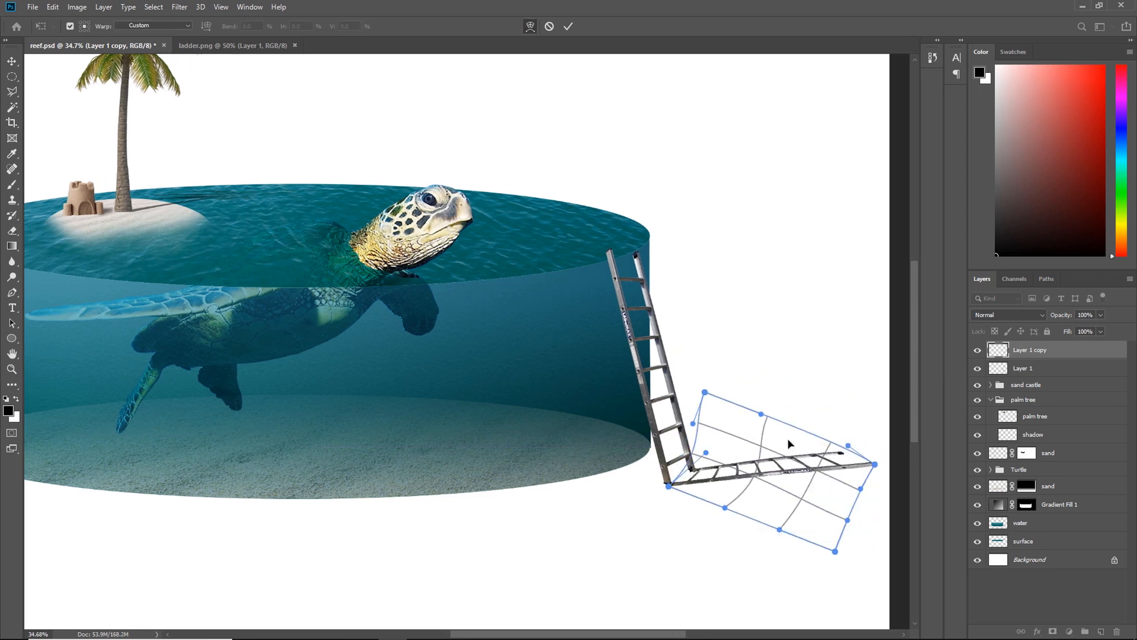
{"action": "key", "text": "Return"}
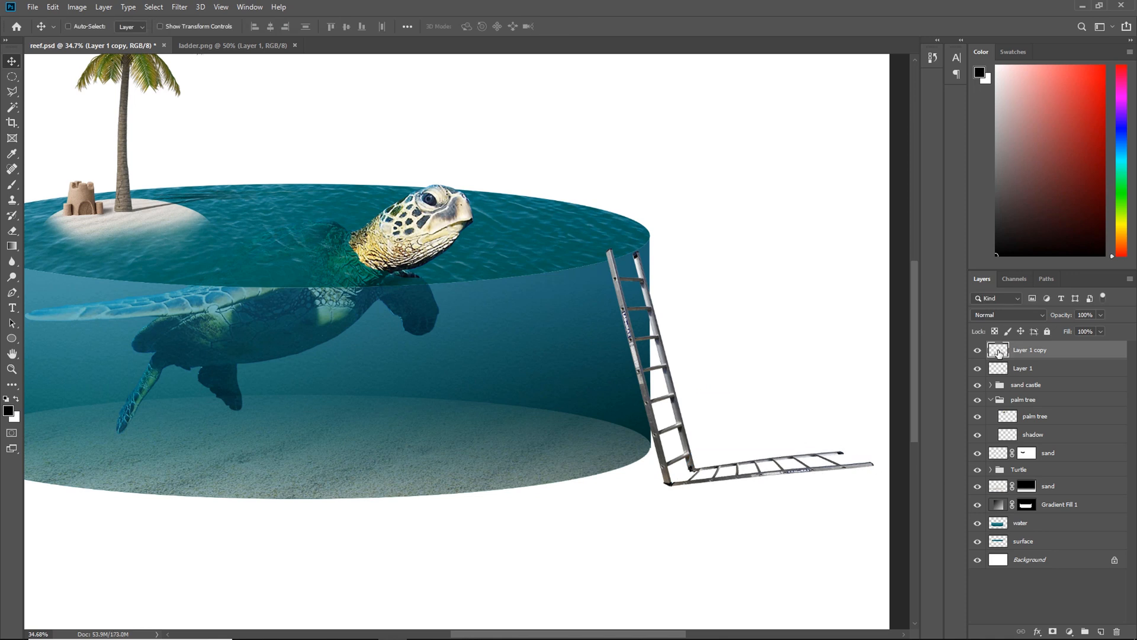
Select the flattened ladder copy's pixels, clear them from the layer, and feather the selection by 5 pixels
{"action": "right_click", "coordinate": [999, 352]}
{"action": "left_click", "coordinate": [1010, 386]}
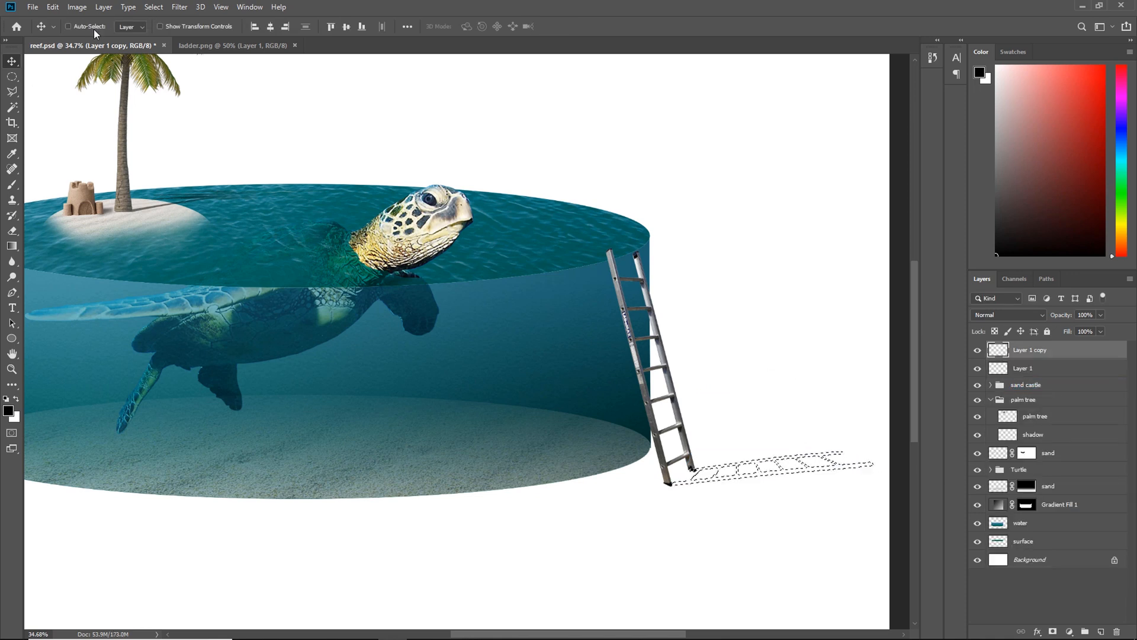
{"action": "left_click", "coordinate": [153, 6]}
{"action": "mouse_move", "coordinate": [204, 173]}
{"action": "left_click", "coordinate": [299, 219]}
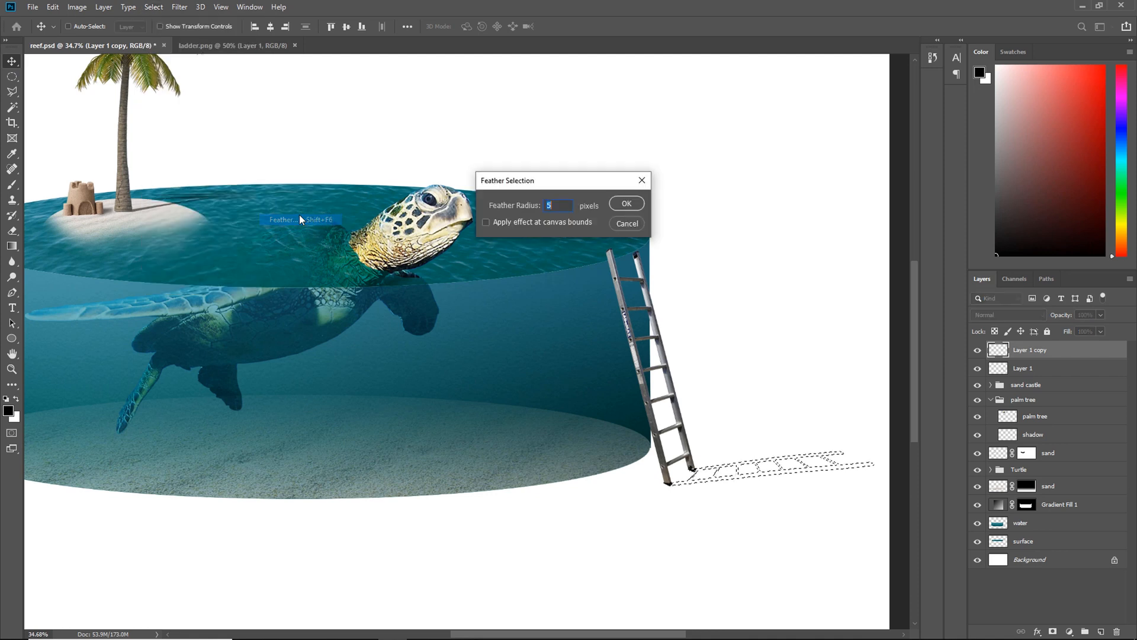
{"action": "left_click", "coordinate": [626, 203]}
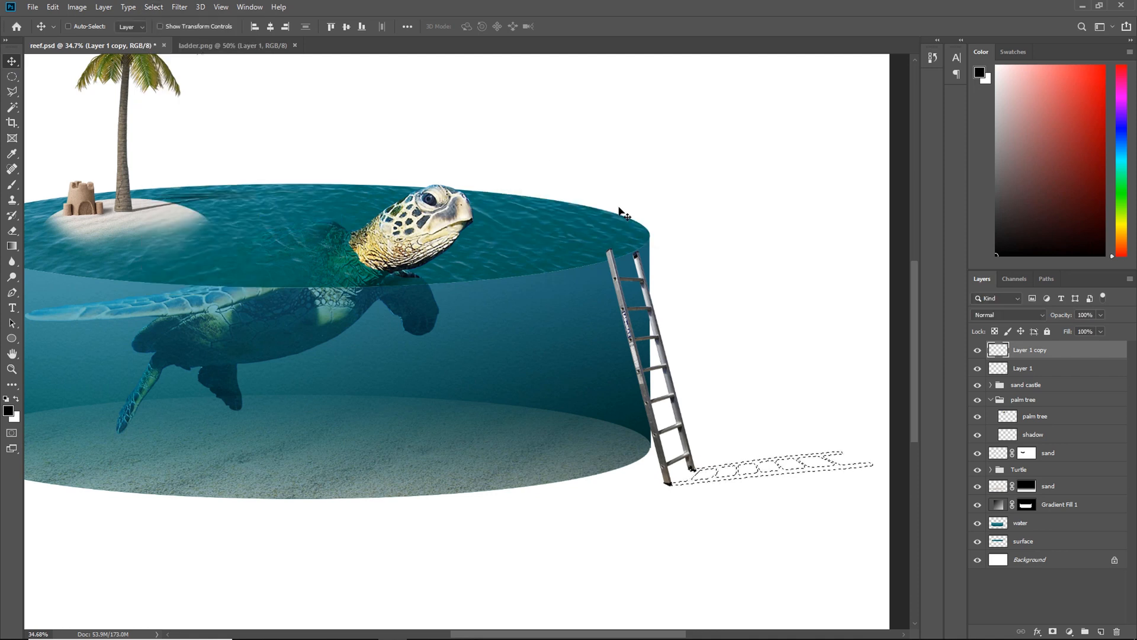
Fill the ladder-shaped selection with a black-to-transparent gradient fading away from the ladder's feet, and deselect
{"action": "left_click", "coordinate": [9, 249]}
{"action": "left_click_drag", "start_coordinate": [671, 485], "coordinate": [857, 463]}
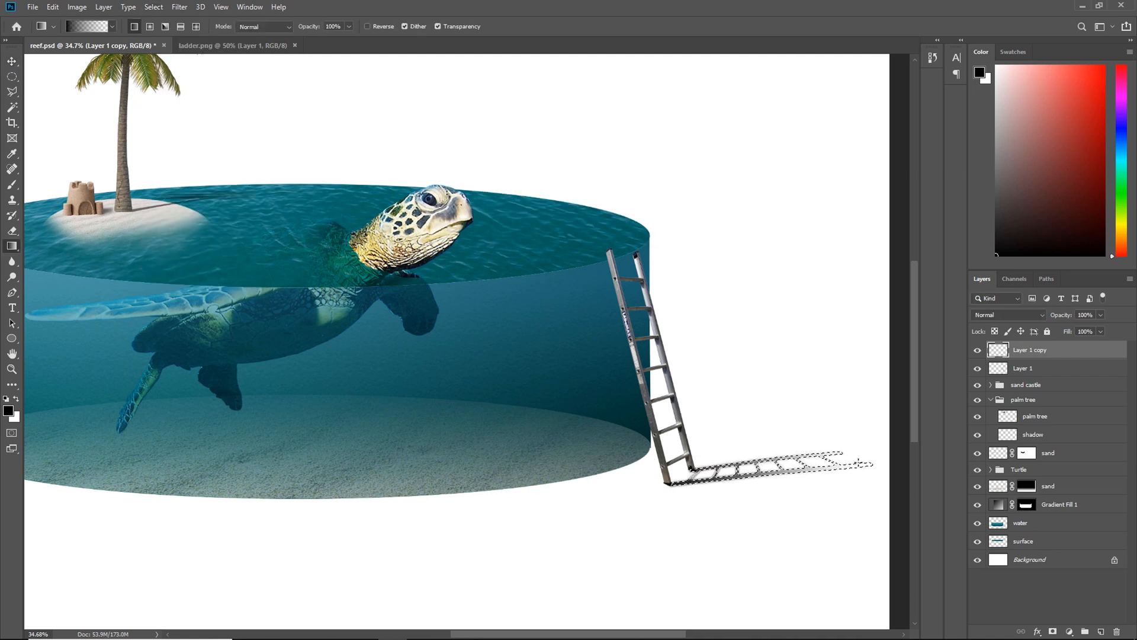
{"action": "key", "text": "ctrl+d"}
{"action": "key", "text": "v"}
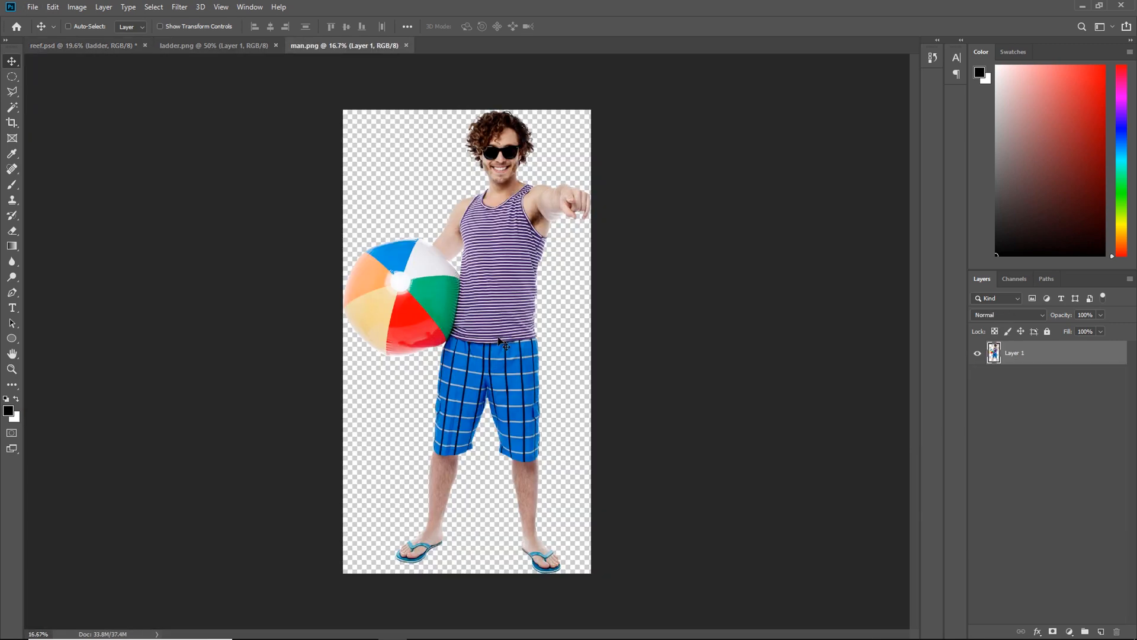
Place the man from man.png in reef.psd, scale him to about 14.5%, and stand him right of the ladder
{"action": "left_click_drag", "start_coordinate": [462, 297], "coordinate": [485, 388]}
{"action": "key", "text": "ctrl+t"}
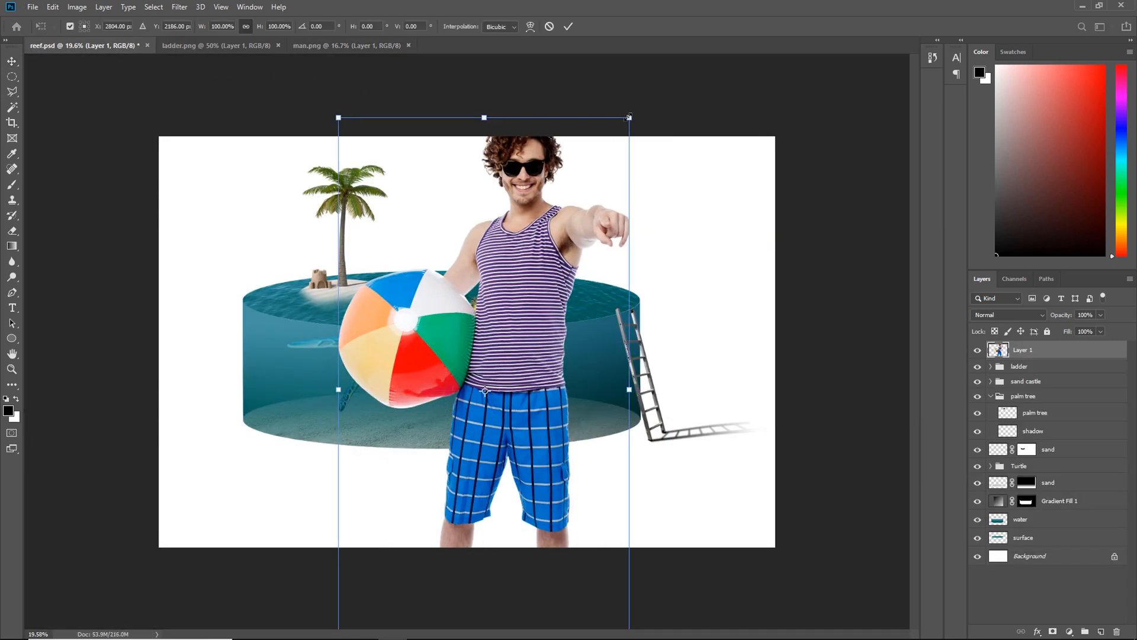
{"action": "left_click_drag", "start_coordinate": [629, 117], "coordinate": [706, 390]}
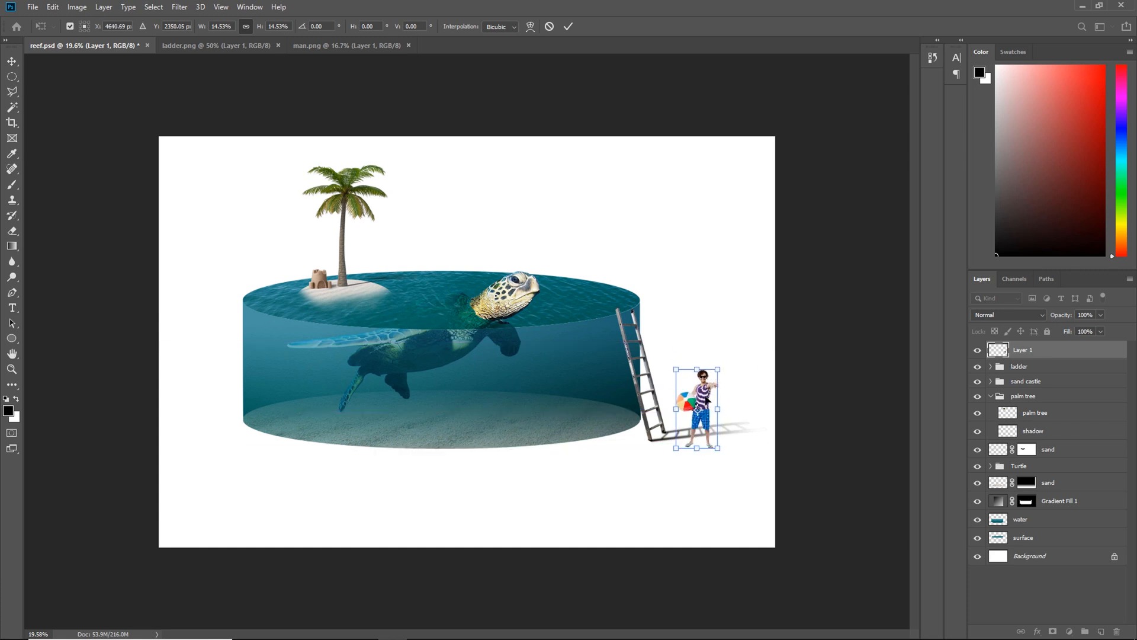
{"action": "key", "text": "Return"}
Duplicate the man and distort the copy into a flat cast-shadow shape extending right from his feet
{"action": "scroll", "coordinate": [715, 457], "scroll_direction": "up", "scroll_amount": 2}
{"action": "left_click_drag", "start_coordinate": [715, 457], "coordinate": [614, 436]}
{"action": "left_click_drag", "start_coordinate": [690, 425], "coordinate": [672, 467]}
{"action": "key", "text": "ctrl+t"}
{"action": "right_click", "coordinate": [721, 415]}
{"action": "left_click", "coordinate": [770, 479]}
{"action": "left_click_drag", "start_coordinate": [720, 353], "coordinate": [771, 449]}
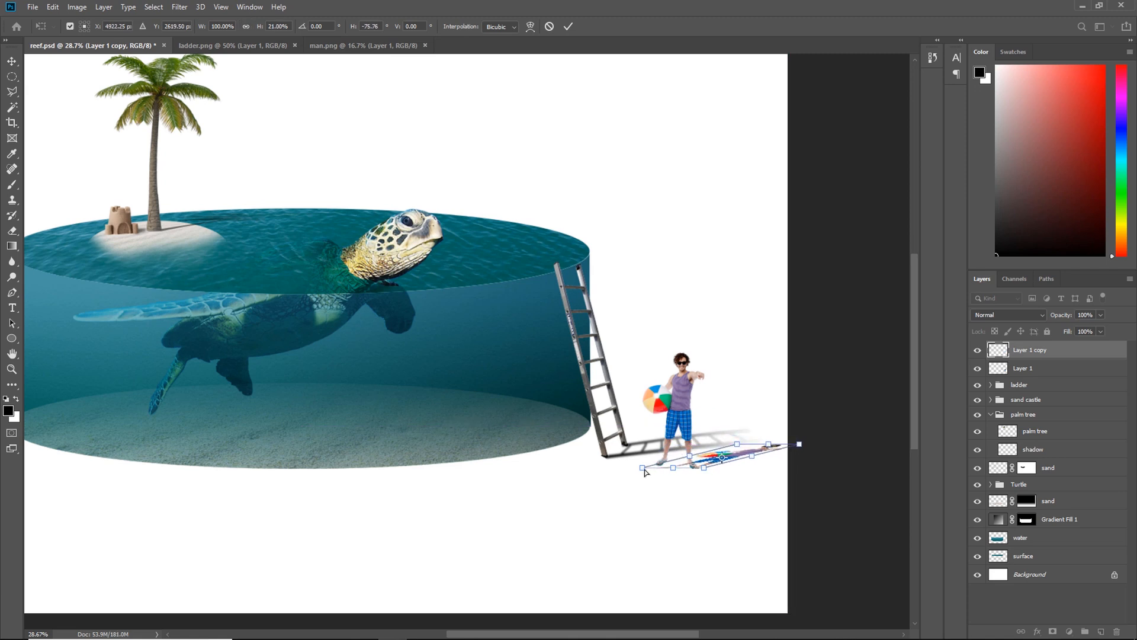
{"action": "left_click_drag", "start_coordinate": [642, 468], "coordinate": [643, 461]}
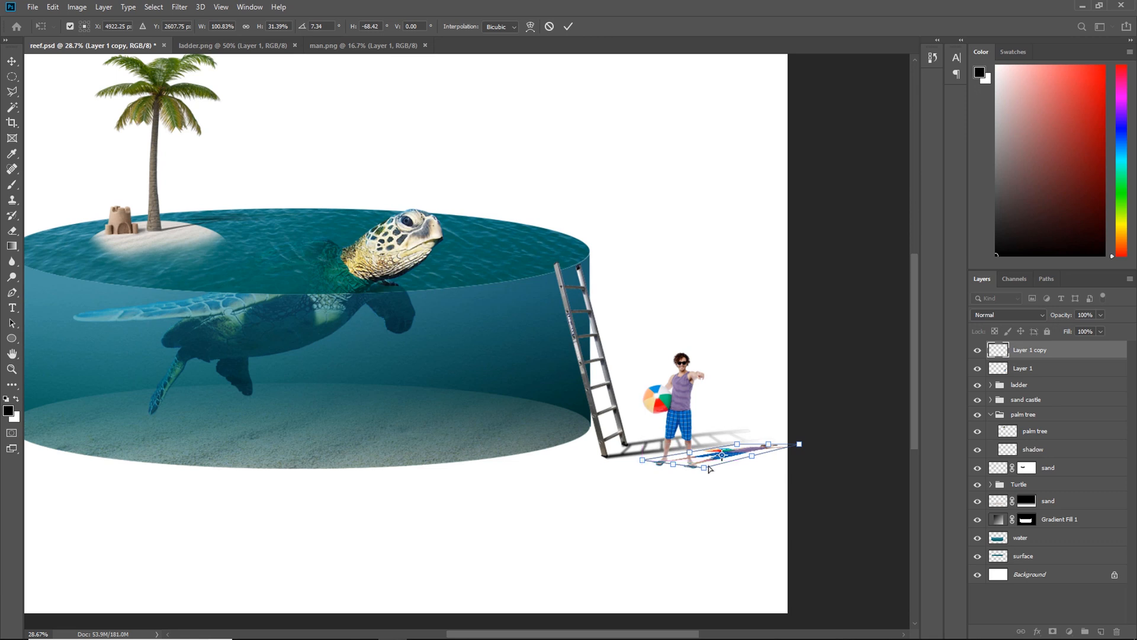
{"action": "key", "text": "Return"}
{"action": "left_click_drag", "start_coordinate": [742, 456], "coordinate": [742, 458]}
Select the distorted man copy's pixels, clear them from the layer, and feather the selection
{"action": "right_click", "coordinate": [999, 354]}
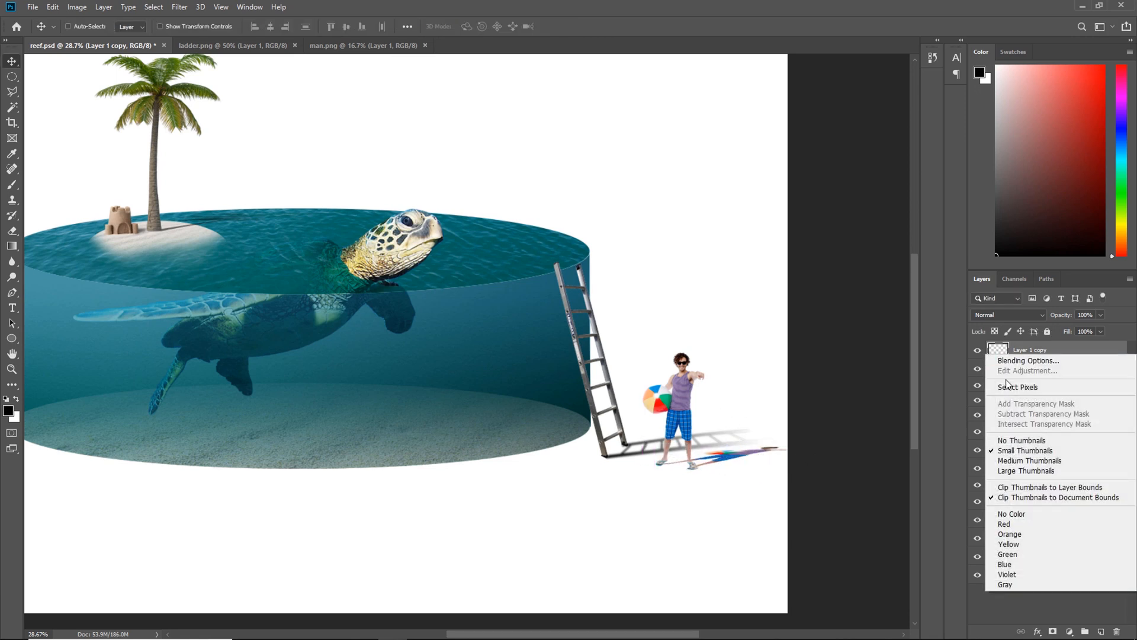
{"action": "left_click", "coordinate": [1008, 385]}
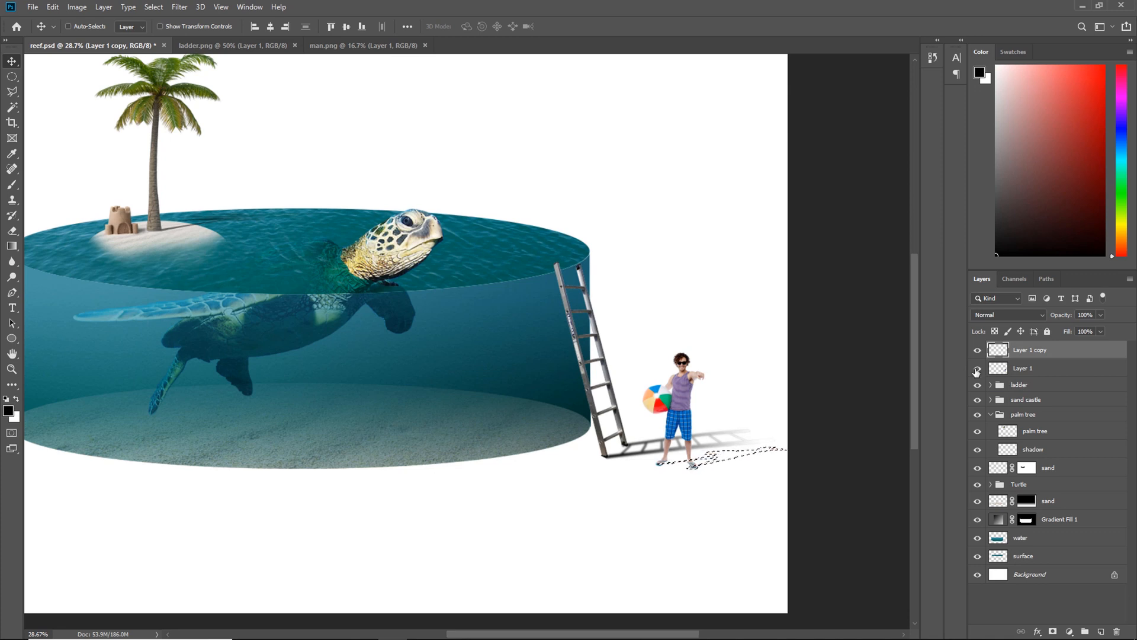
{"action": "left_click", "coordinate": [178, 7]}
{"action": "mouse_move", "coordinate": [162, 13]}
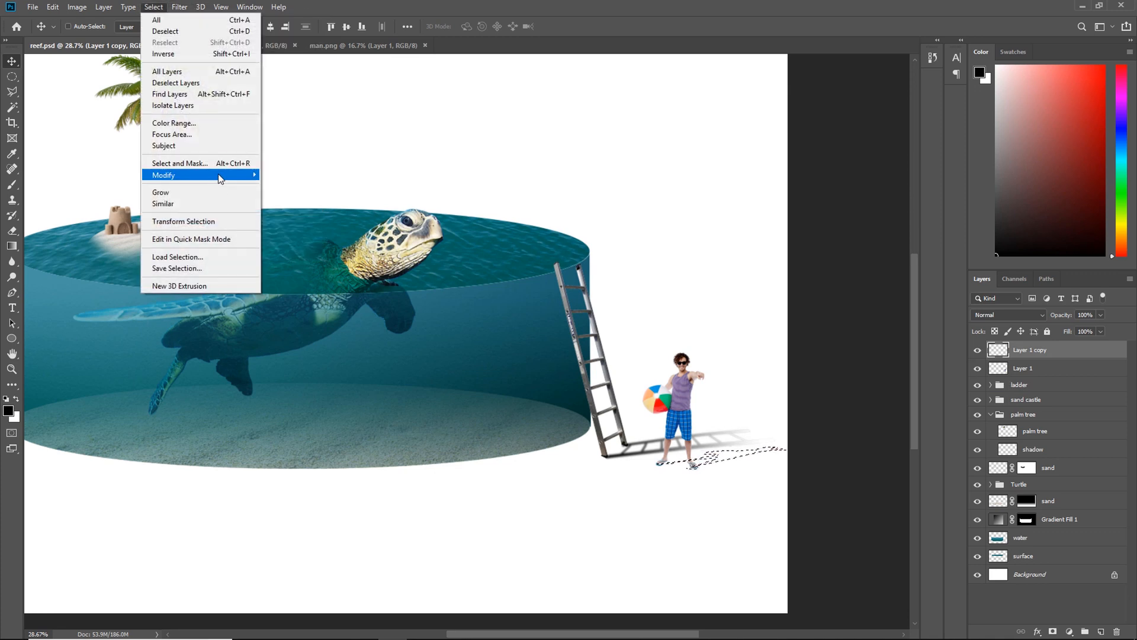
{"action": "mouse_move", "coordinate": [237, 175]}
{"action": "left_click", "coordinate": [308, 215]}
{"action": "left_click", "coordinate": [617, 202]}
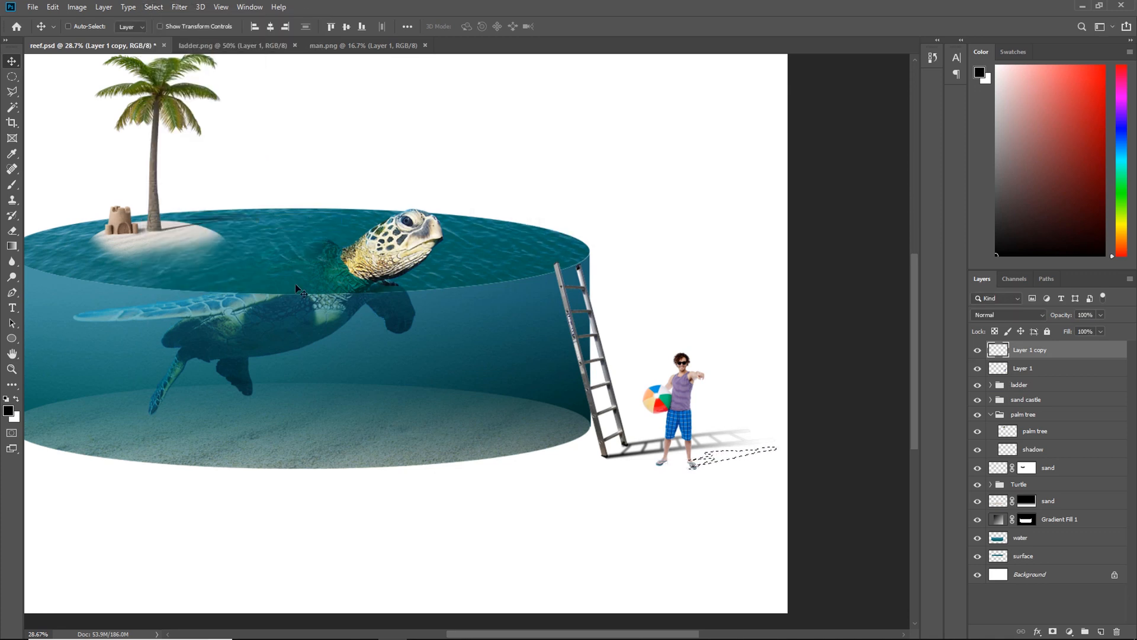
Fill the man-shaped selection with a black-to-transparent gradient, deselect, and set the shadow layer's opacity to 75%
{"action": "key", "text": "g"}
{"action": "left_click_drag", "start_coordinate": [671, 458], "coordinate": [767, 445]}
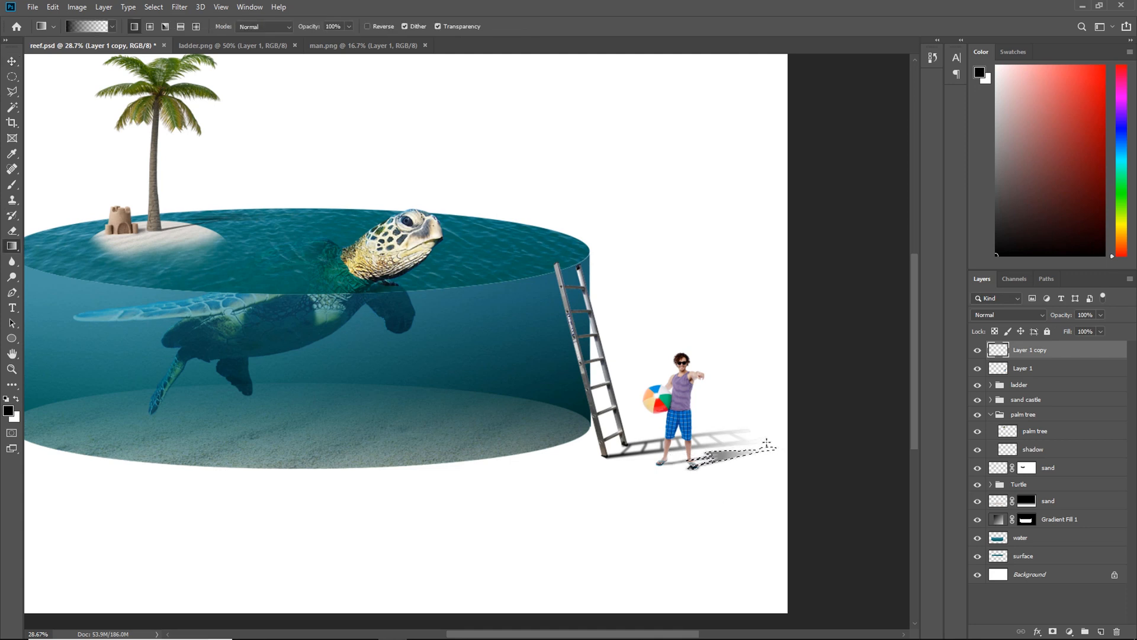
{"action": "left_click", "coordinate": [11, 63]}
{"action": "key", "text": "ctrl+d"}
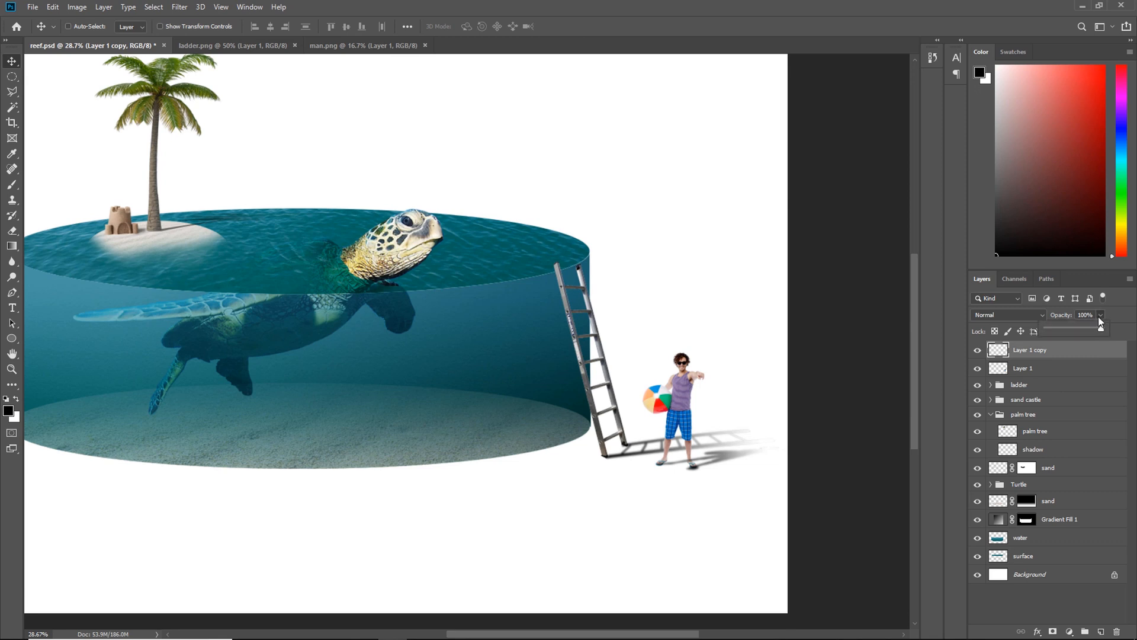
{"action": "left_click_drag", "start_coordinate": [1088, 328], "coordinate": [1078, 330]}
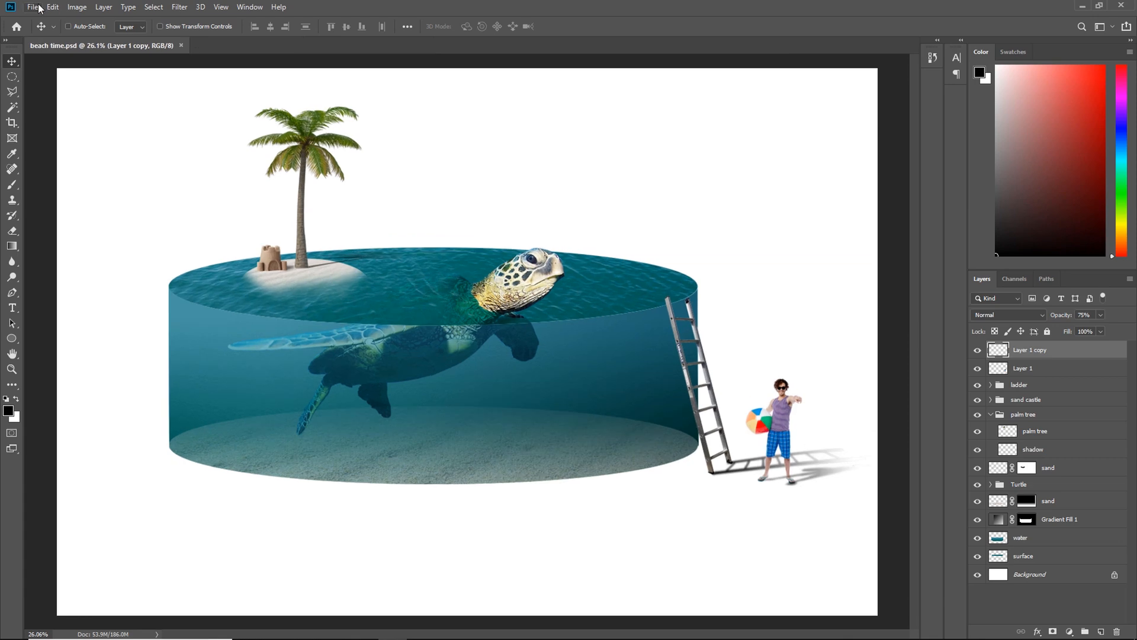
Open the whale image 01.jpg from the REEF folder
{"action": "left_click", "coordinate": [52, 6]}
{"action": "mouse_move", "coordinate": [33, 8]}
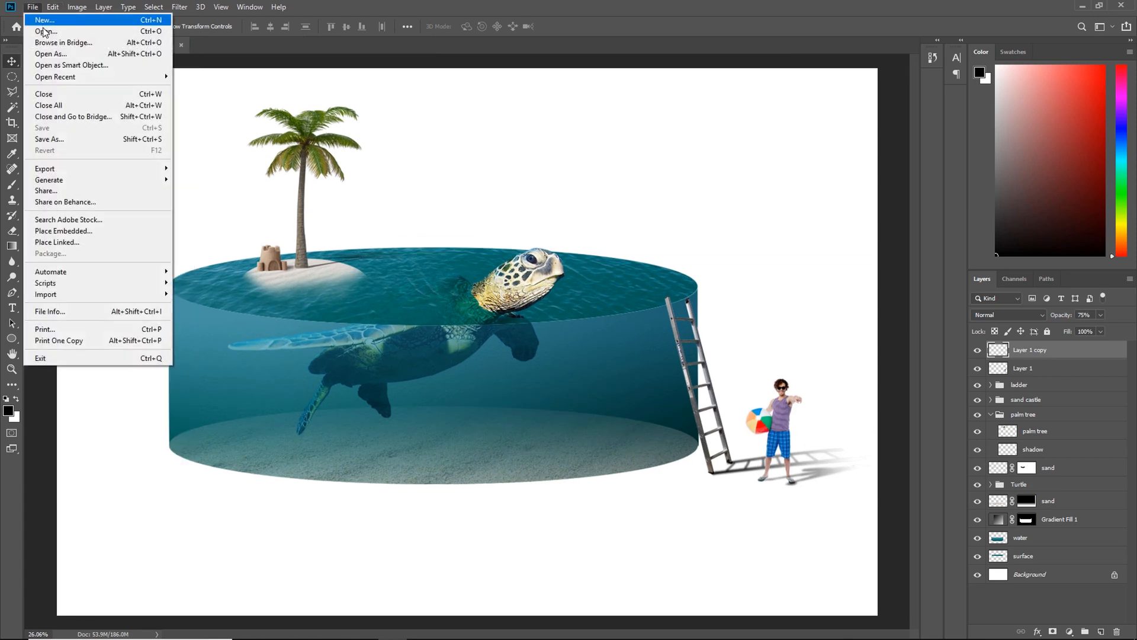
{"action": "left_click", "coordinate": [44, 32]}
{"action": "double_click", "coordinate": [142, 99]}
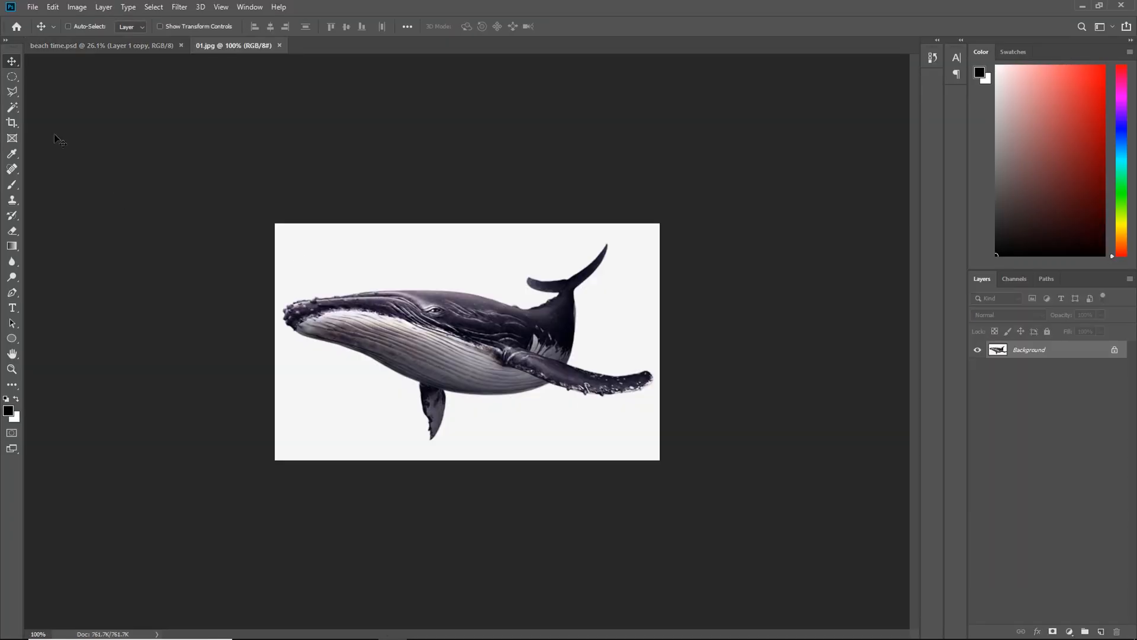
Select the whale by picking its plain background with the Magic Wand and inverting the selection
{"action": "left_click", "coordinate": [12, 107]}
{"action": "left_click", "coordinate": [354, 273]}
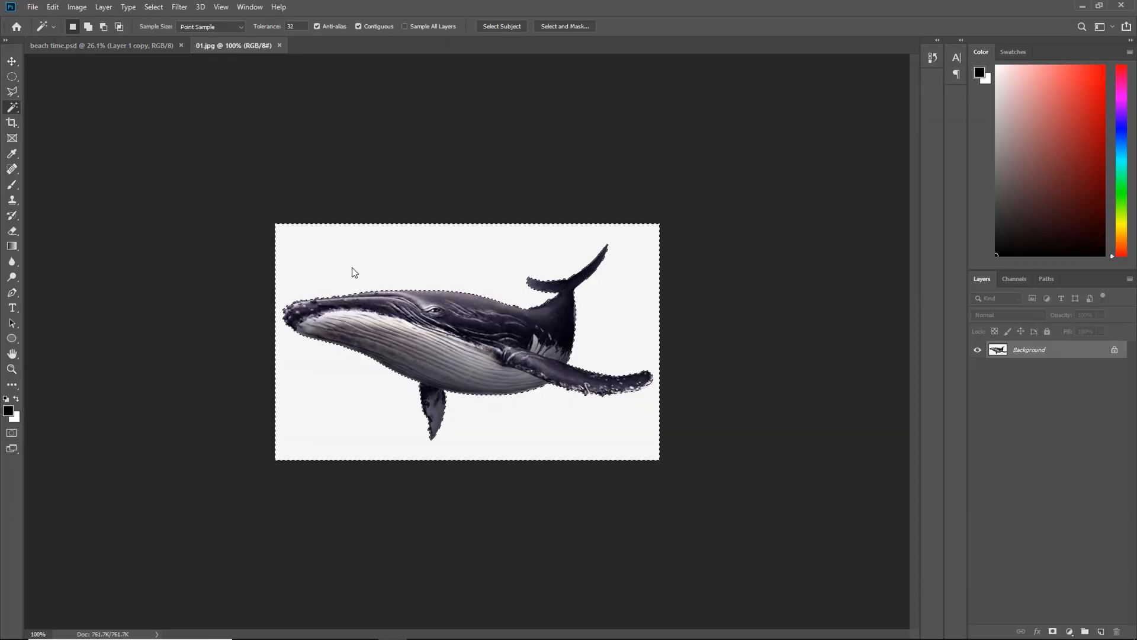
{"action": "left_click", "coordinate": [154, 7]}
{"action": "left_click", "coordinate": [167, 55]}
Copy the selected whale into beach time.psd, scale it to about 154%, and place it underwater between the turtle and the ladder
{"action": "left_click", "coordinate": [12, 61]}
{"action": "left_click_drag", "start_coordinate": [425, 326], "coordinate": [572, 394]}
{"action": "key", "text": "ctrl+t"}
{"action": "left_click_drag", "start_coordinate": [612, 432], "coordinate": [666, 458]}
{"action": "left_click_drag", "start_coordinate": [600, 429], "coordinate": [589, 415]}
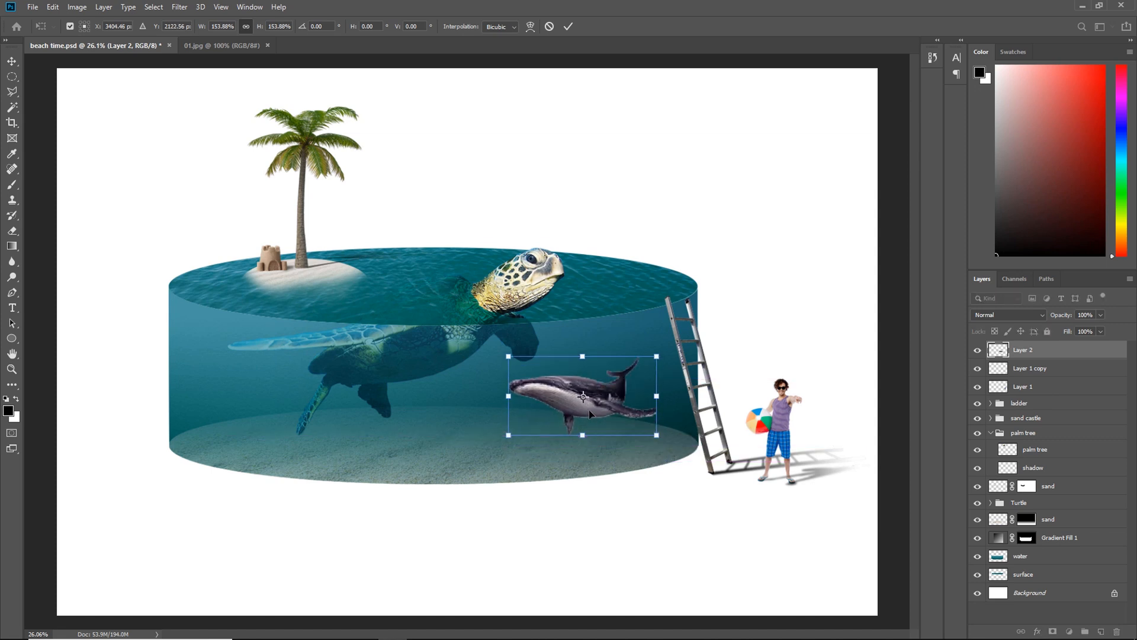
{"action": "key", "text": "Return"}
Set the whale layer's blend mode to Soft Light and rename the layer whale
{"action": "left_click", "coordinate": [1007, 315]}
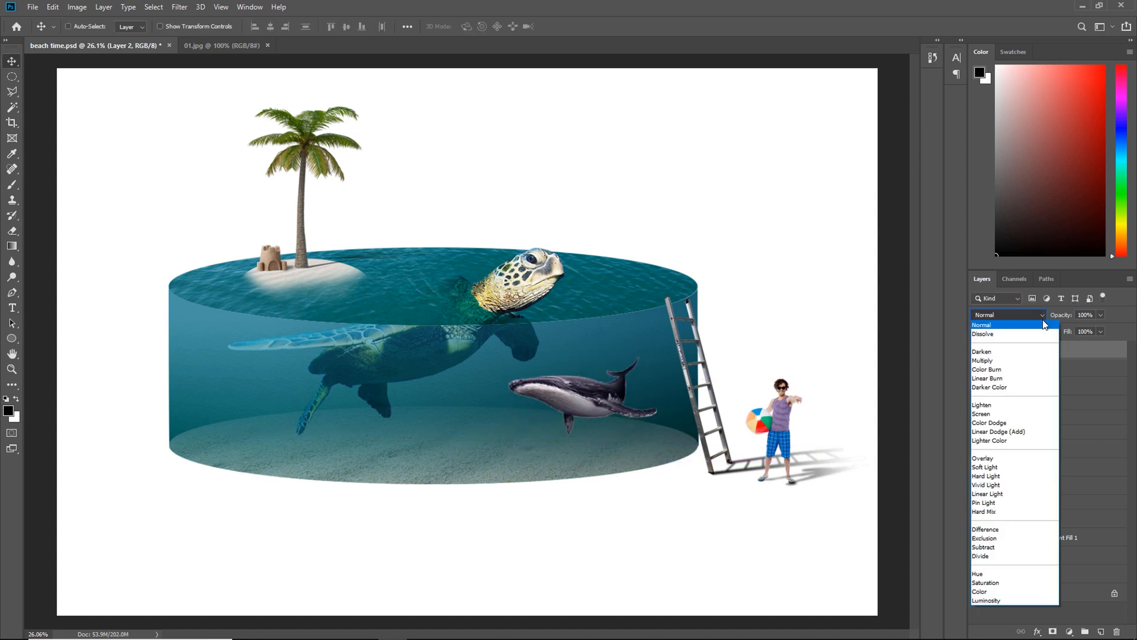
{"action": "left_click", "coordinate": [1011, 469]}
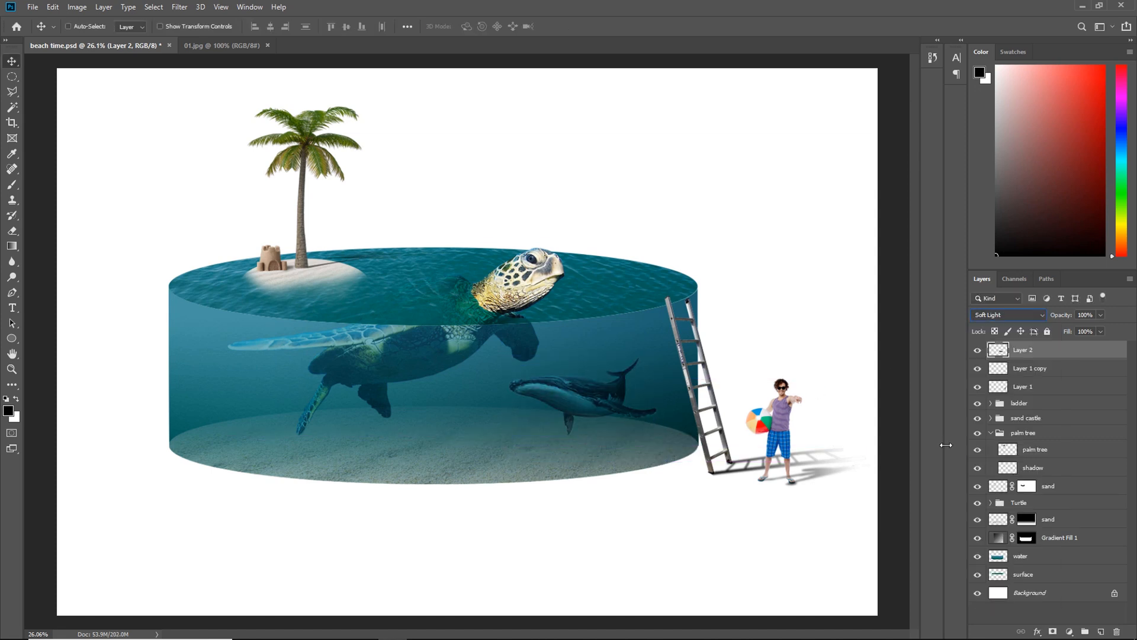
{"action": "left_click", "coordinate": [12, 76]}
{"action": "double_click", "coordinate": [1025, 350]}
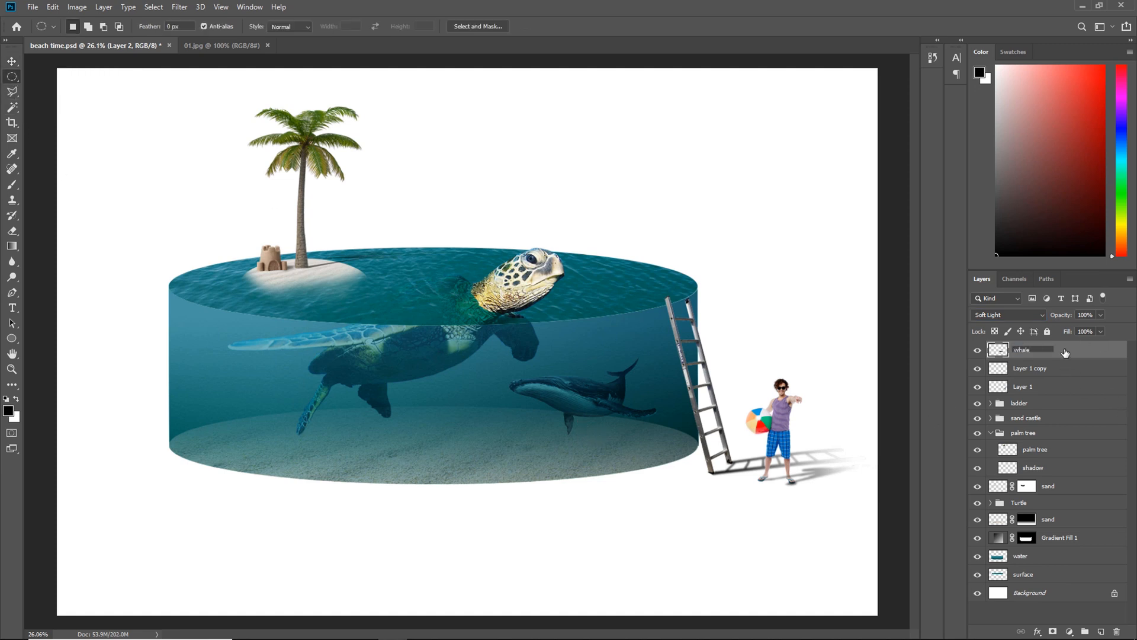
{"action": "key", "text": "Return"}
On a new layer, fill a flat ellipse on the seabed beneath the whale with black, feathered by 30 pixels, and deselect
{"action": "left_click", "coordinate": [1099, 630]}
{"action": "left_click_drag", "start_coordinate": [548, 437], "coordinate": [665, 447]}
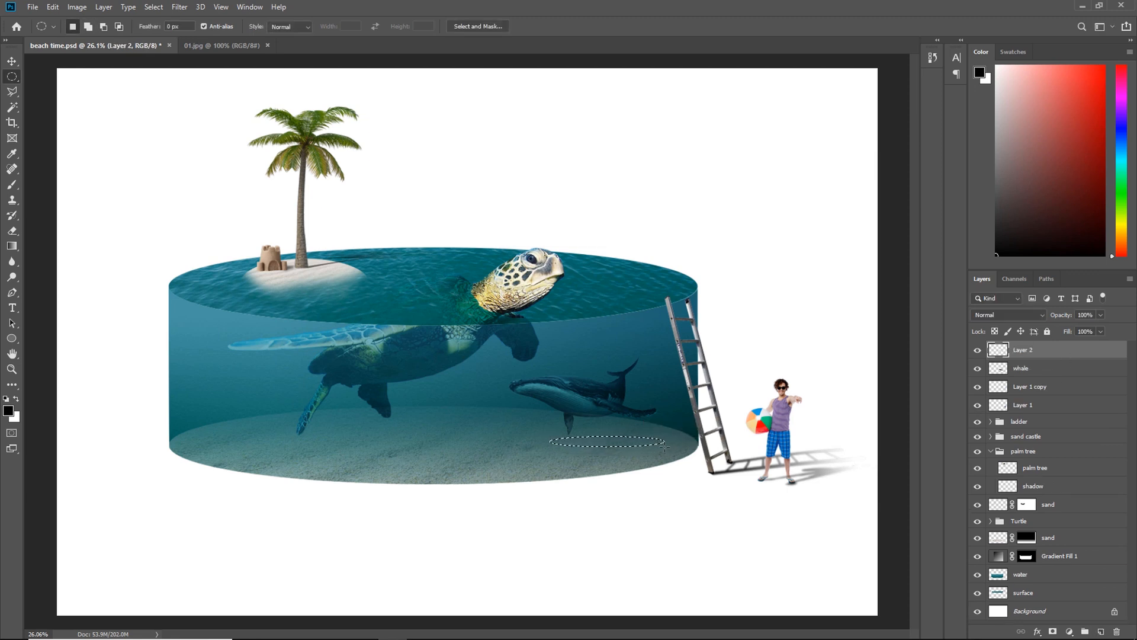
{"action": "key", "text": "shift+F6"}
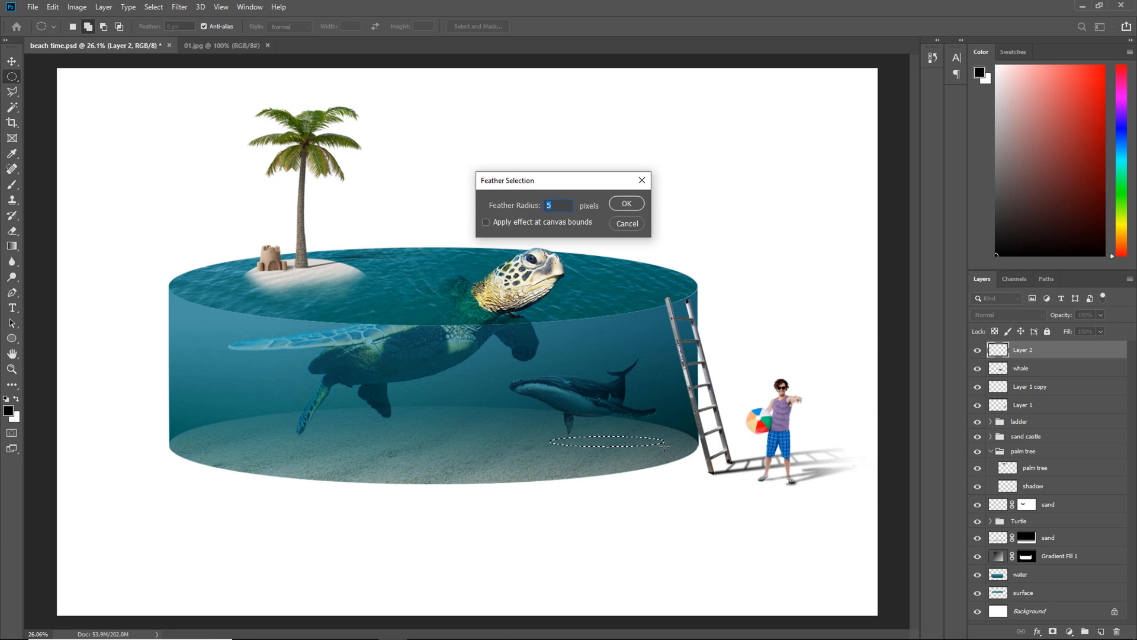
{"action": "type", "text": "30"}
{"action": "key", "text": "Return"}
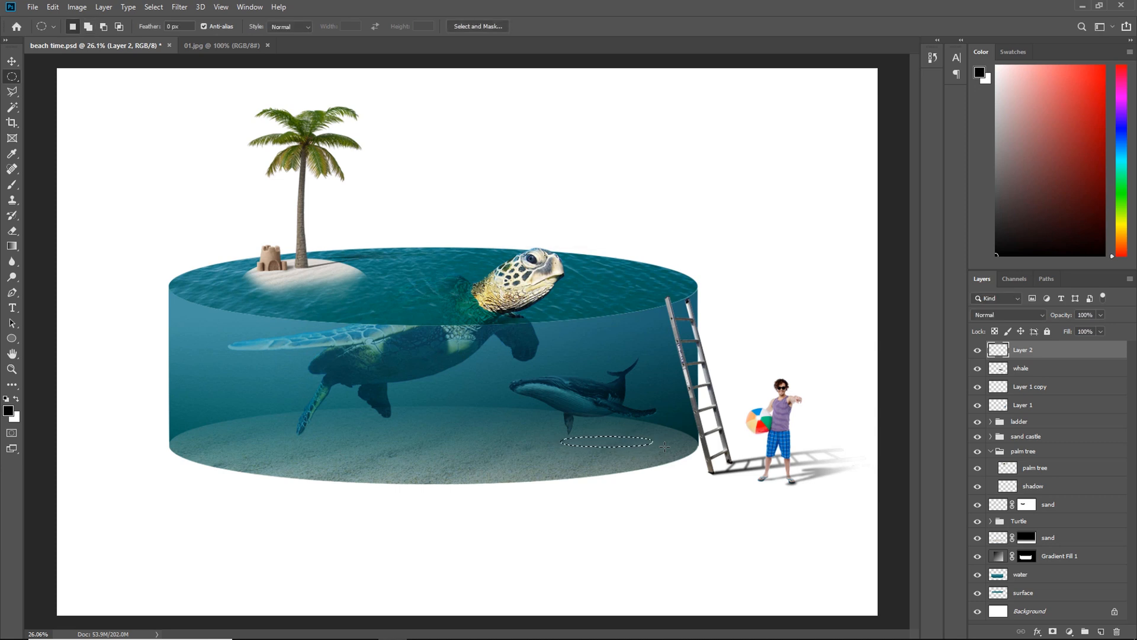
{"action": "key", "text": "alt+BackSpace"}
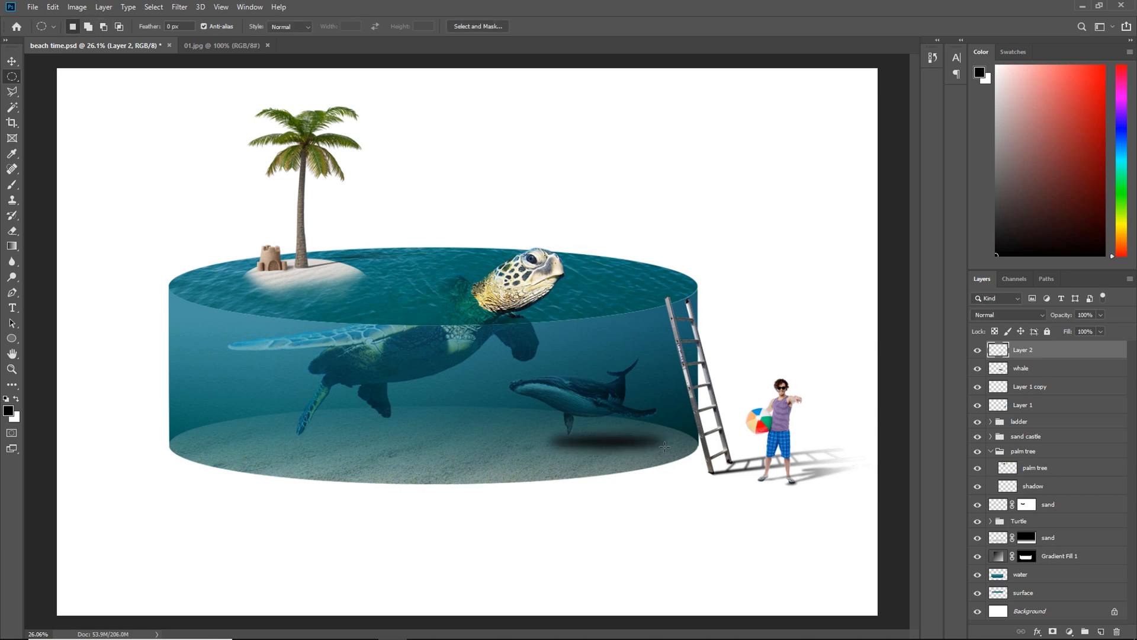
{"action": "key", "text": "v"}
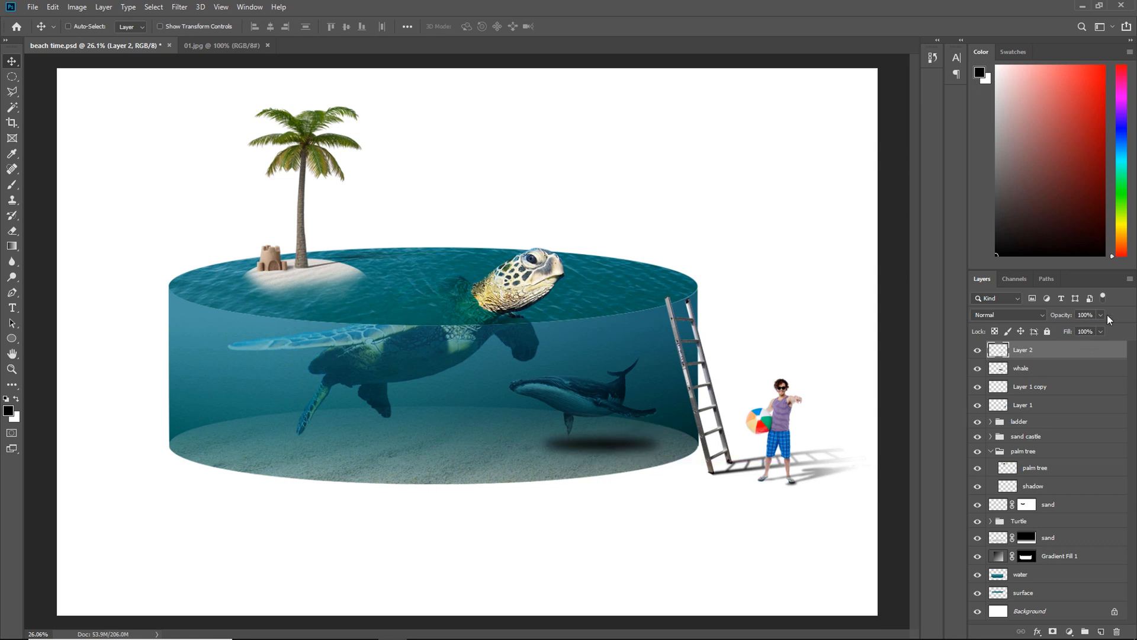
Set the whale's shadow layer to Soft Light at 57% opacity and rename it shadow
{"action": "left_click", "coordinate": [1032, 317]}
{"action": "left_click", "coordinate": [1014, 470]}
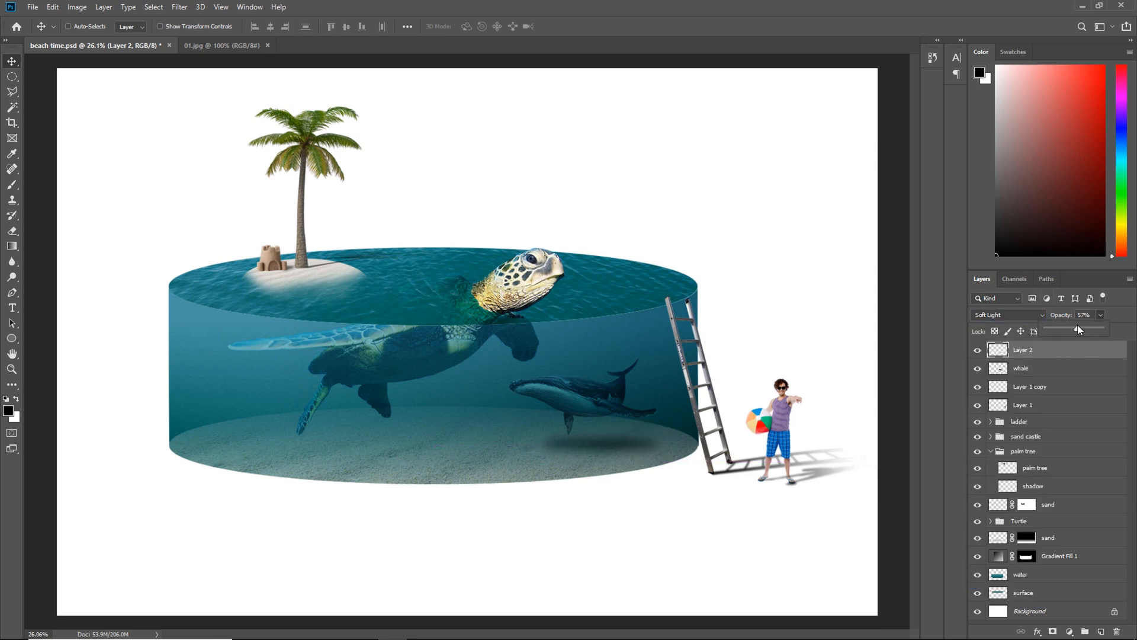
{"action": "double_click", "coordinate": [1025, 352]}
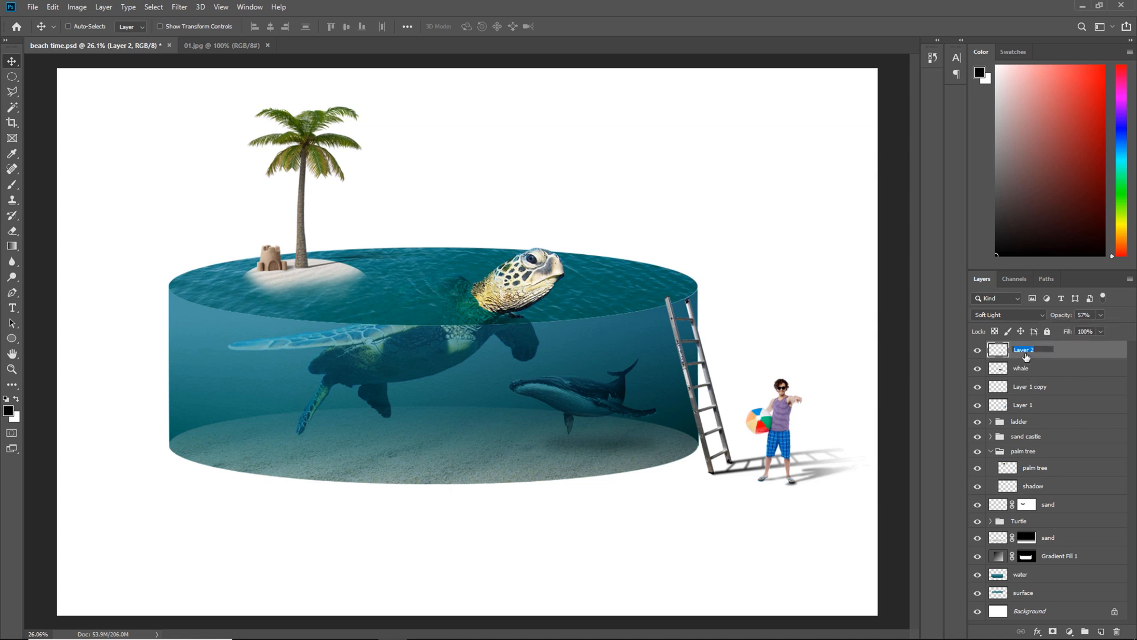
Group the whale layer and its shadow layer in a group named whale
{"action": "left_click", "coordinate": [1035, 375]}
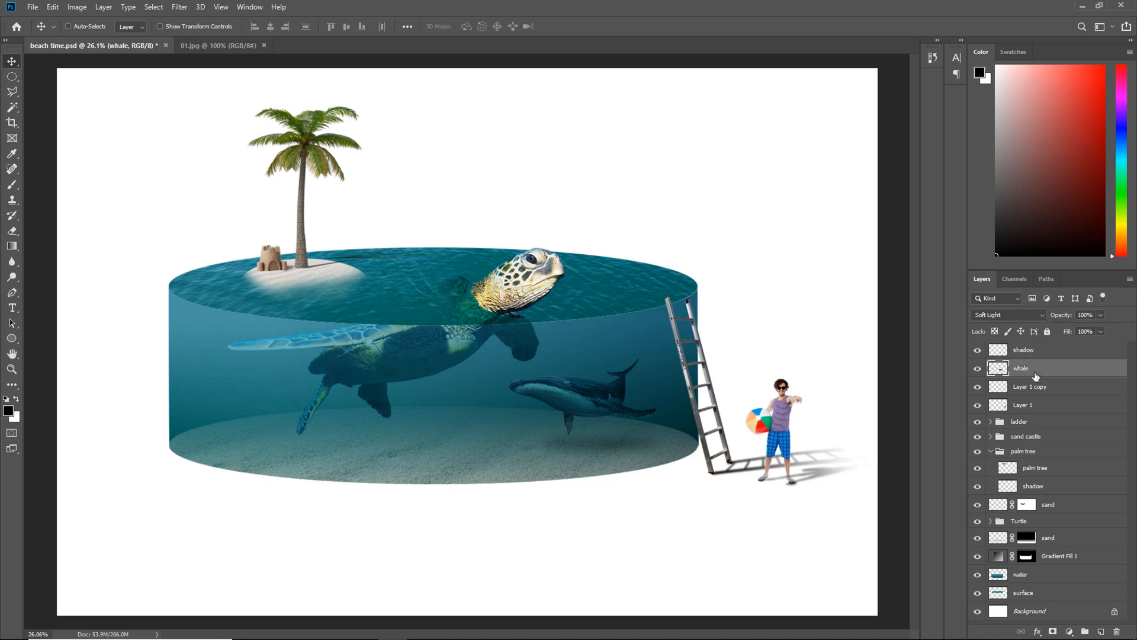
{"action": "left_click", "coordinate": [1034, 353], "text": "shift"}
{"action": "key", "text": "ctrl+g"}
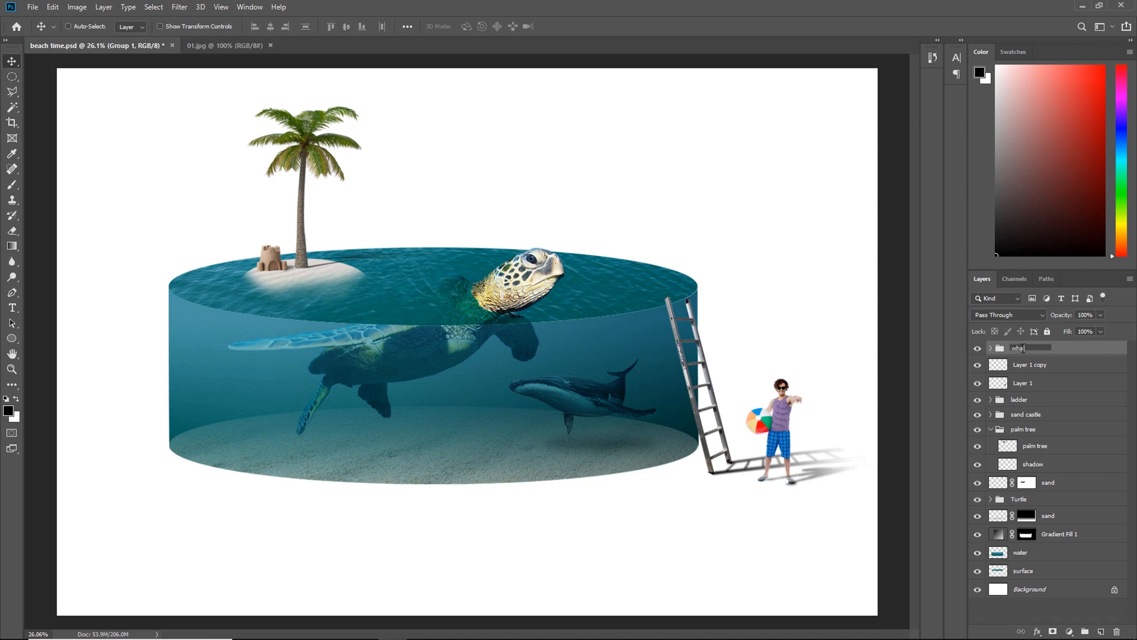
Rename the beach man's layer man and his cast shadow's layer shadow, with the man layer above the shadow
{"action": "left_click", "coordinate": [1030, 367]}
{"action": "left_click", "coordinate": [978, 365]}
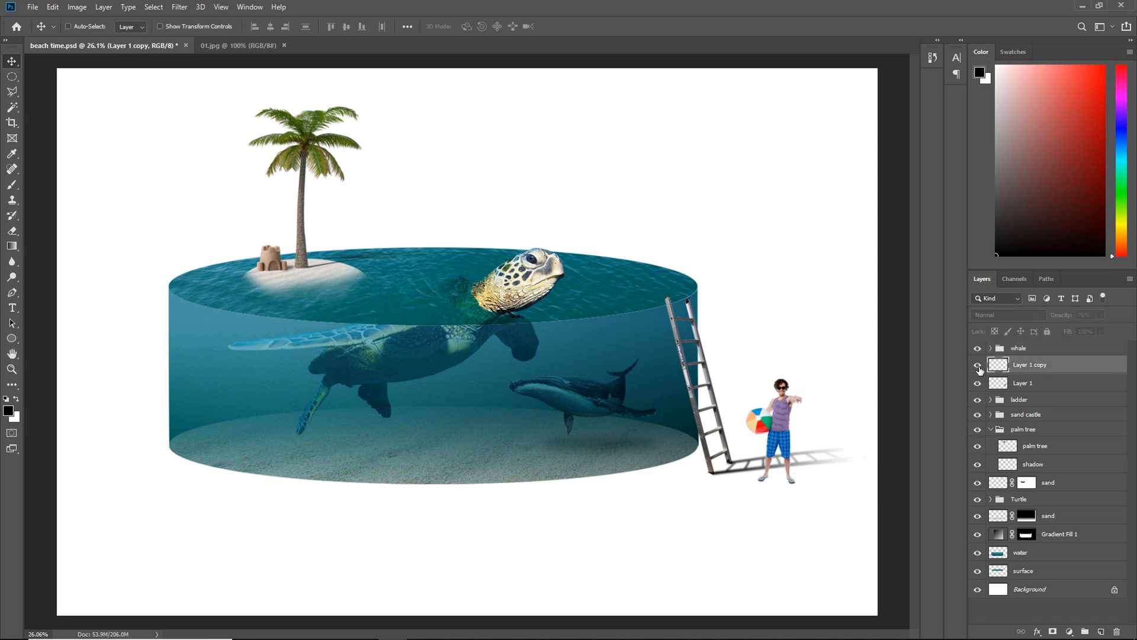
{"action": "double_click", "coordinate": [1019, 383]}
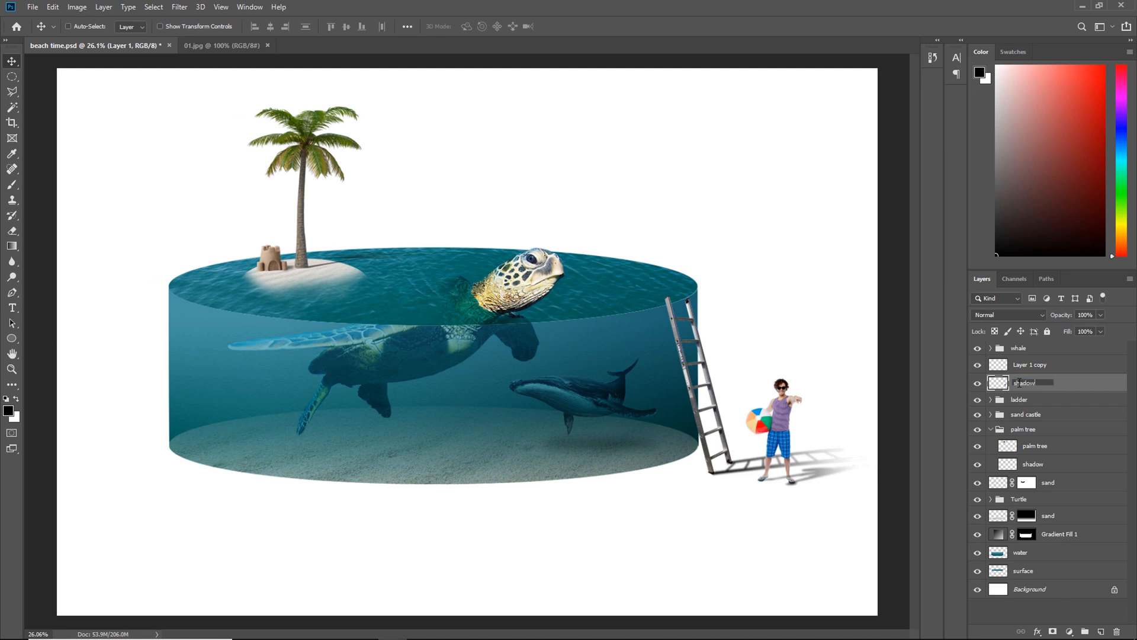
{"action": "left_click", "coordinate": [1024, 366]}
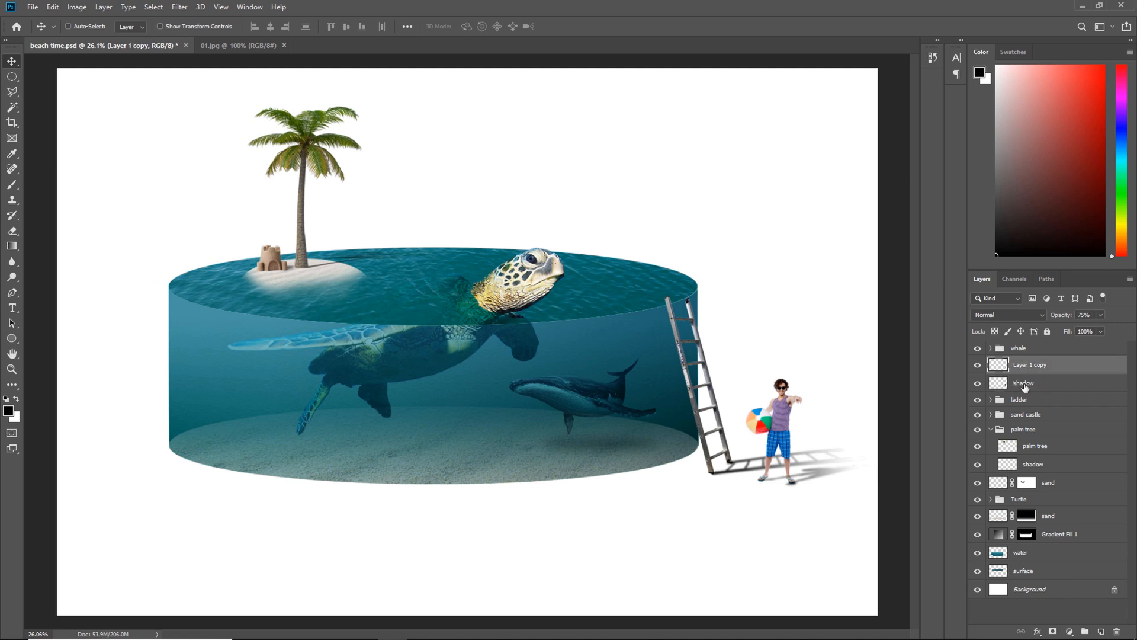
{"action": "double_click", "coordinate": [1025, 384]}
{"action": "left_click", "coordinate": [1026, 368]}
{"action": "left_click_drag", "start_coordinate": [1036, 385], "coordinate": [1034, 365]}
Group the man layer and its shadow layer in a group named man
{"action": "left_click", "coordinate": [1035, 385], "text": "shift"}
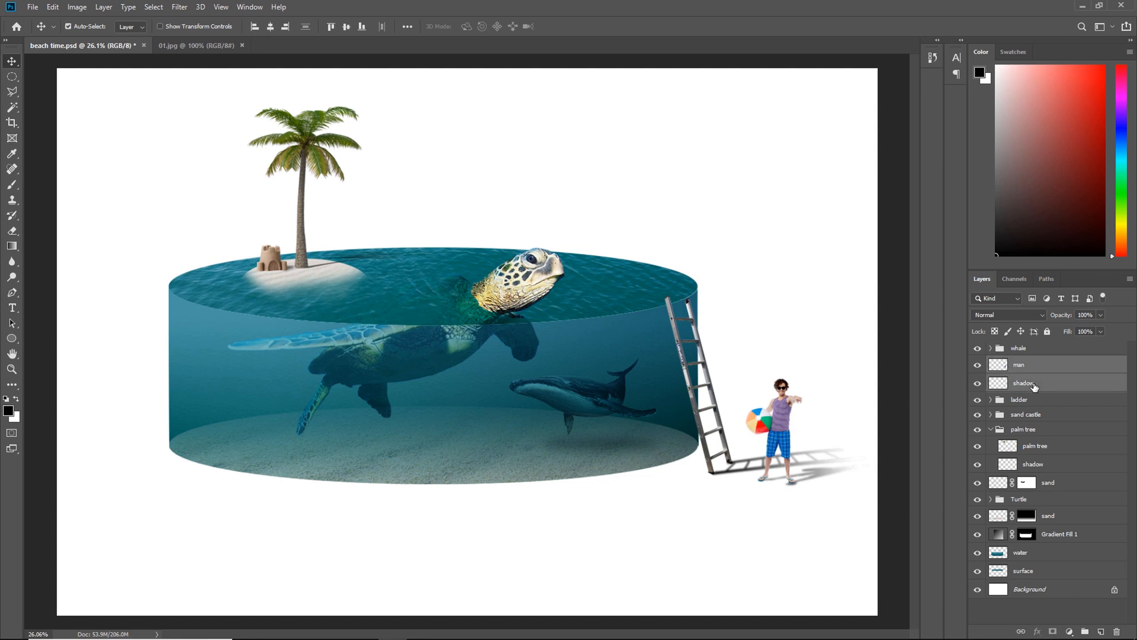
{"action": "key", "text": "ctrl+g"}
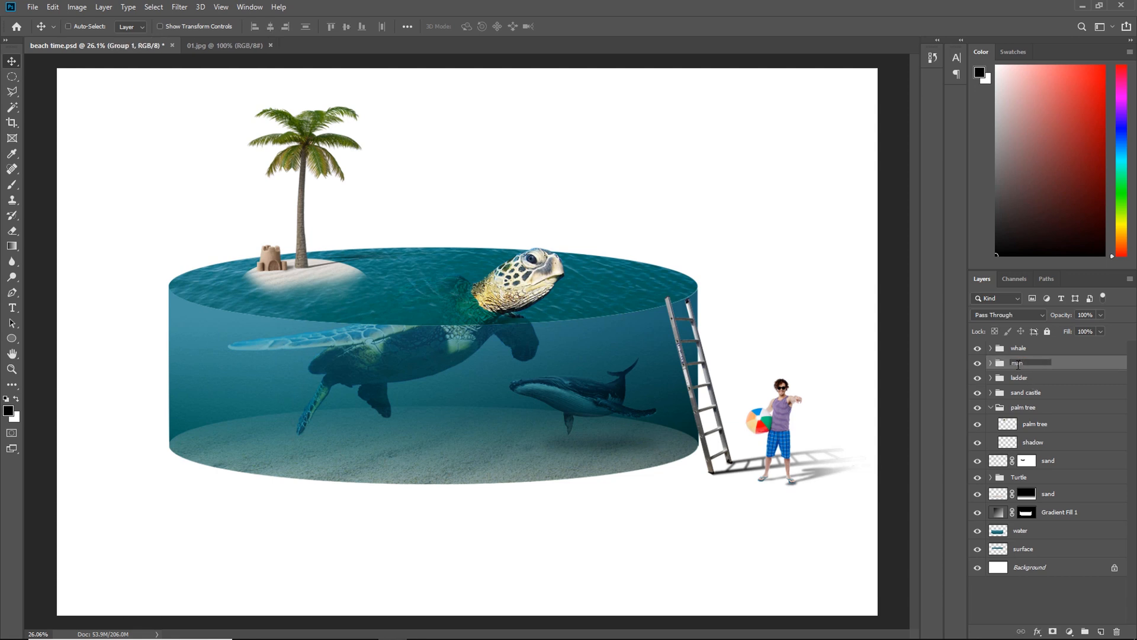
{"action": "left_click", "coordinate": [1064, 354]}
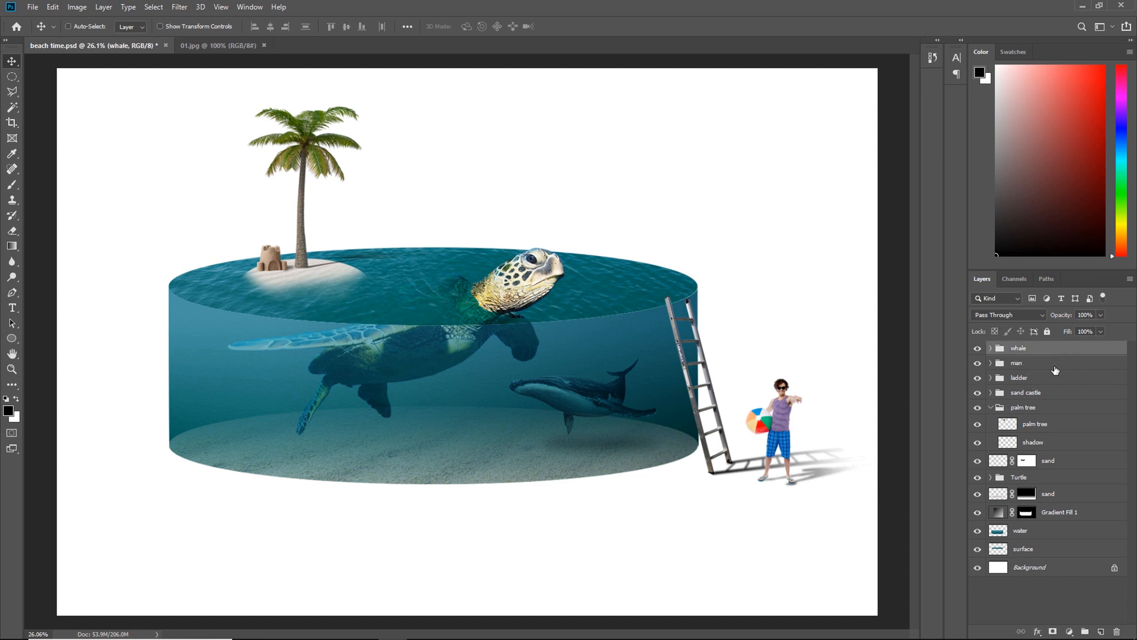
Expand the Turtle group and add a new layer directly beneath its body layer
{"action": "left_click", "coordinate": [987, 477]}
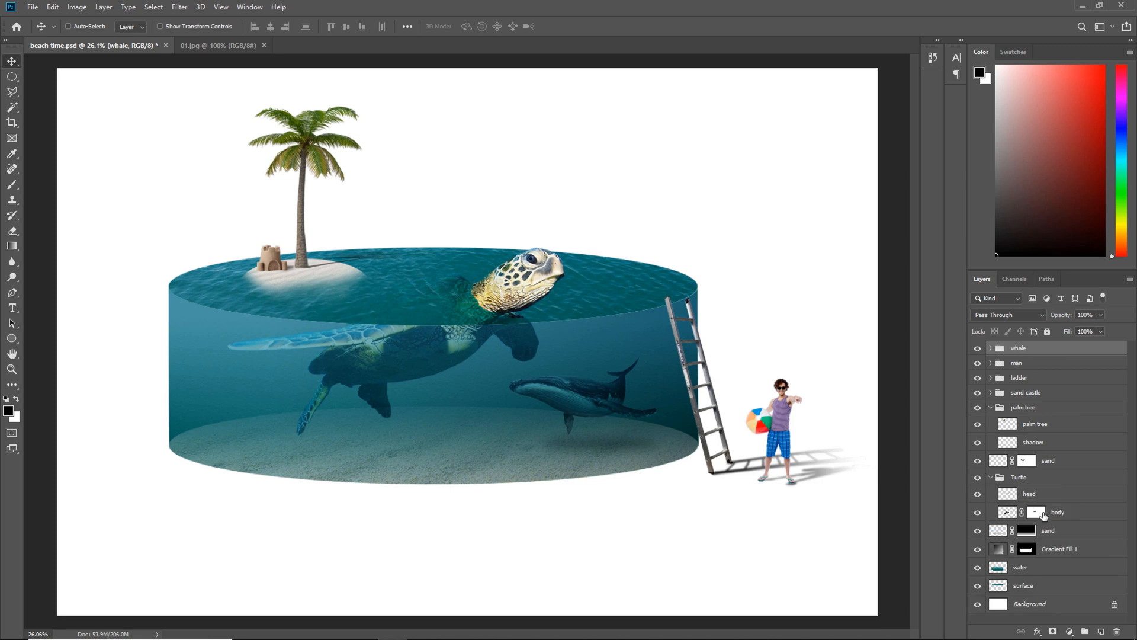
{"action": "left_click", "coordinate": [1071, 518]}
{"action": "left_click", "coordinate": [1102, 633], "text": "ctrl"}
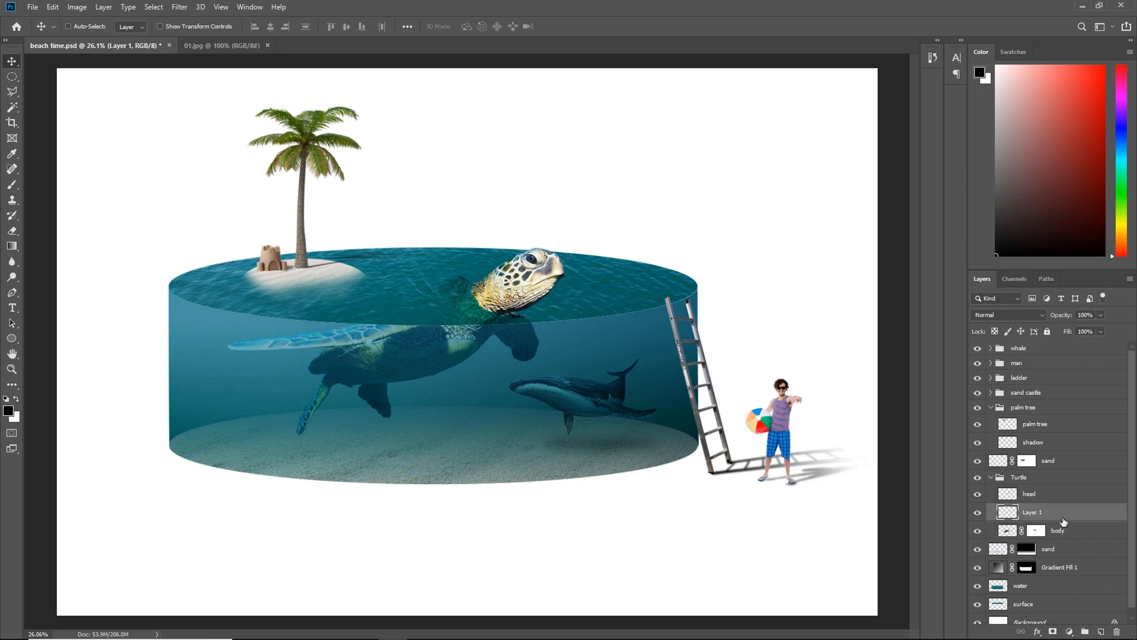
{"action": "left_click", "coordinate": [11, 76]}
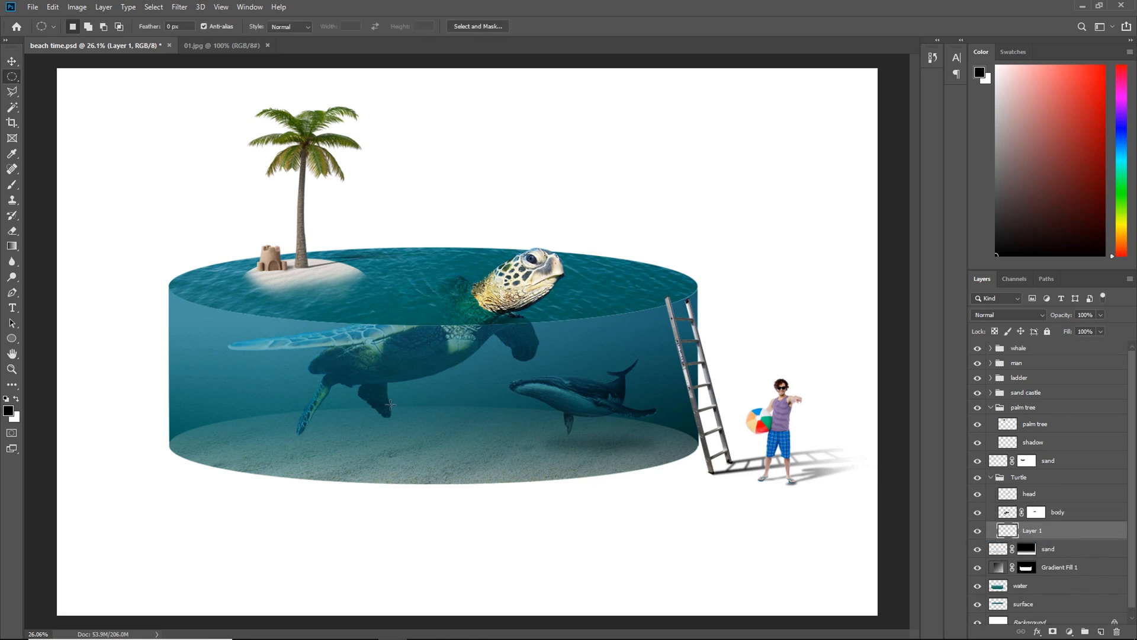
Try a turtle shadow by filling a feathered flat ellipse on the seabed with black, and deselect
{"action": "left_click_drag", "start_coordinate": [337, 433], "coordinate": [512, 459]}
{"action": "key", "text": "shift+F6"}
{"action": "key", "text": "Return"}
{"action": "key", "text": "alt+BackSpace"}
{"action": "key", "text": "ctrl+d"}
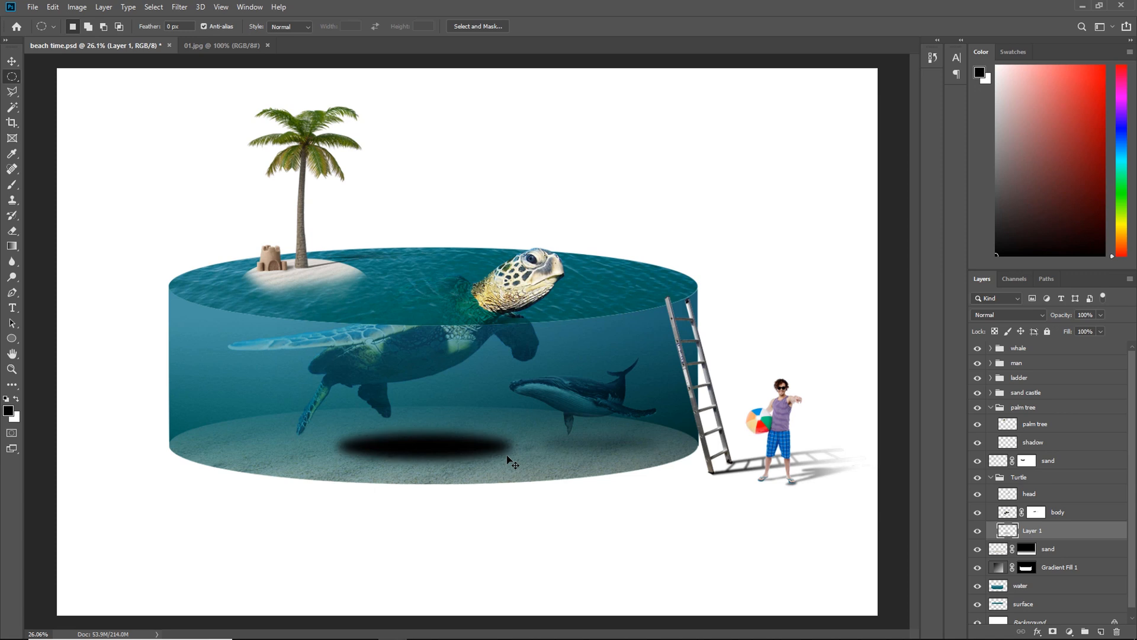
Shift the black turtle shadow slightly and delete its layer
{"action": "key", "text": "v"}
{"action": "left_click_drag", "start_coordinate": [496, 453], "coordinate": [481, 448]}
{"action": "key", "text": "Delete"}
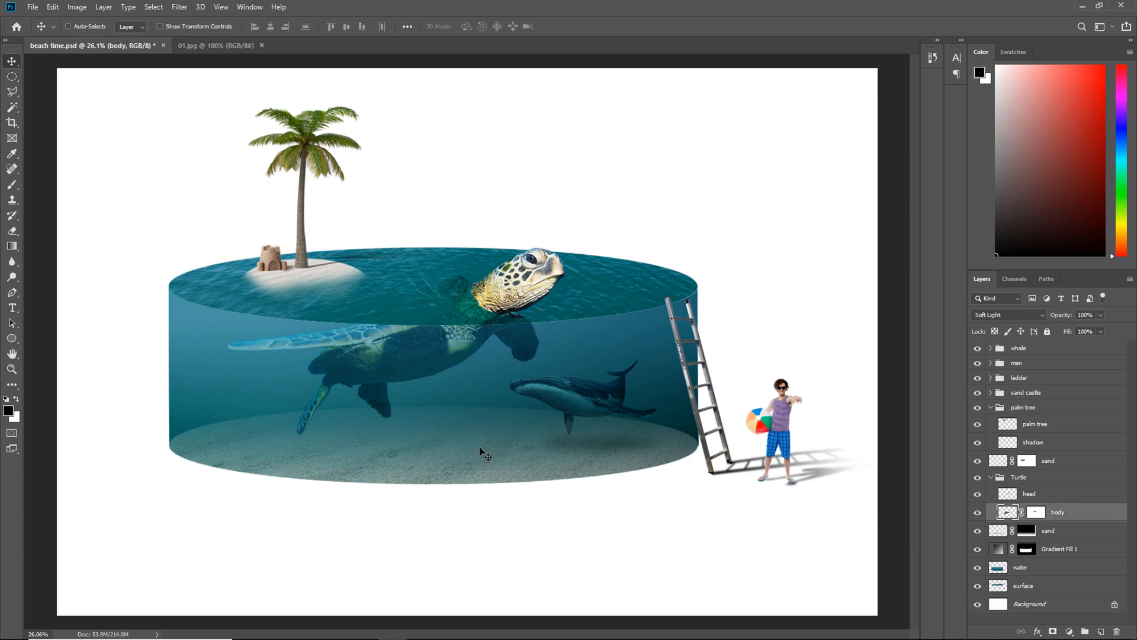
Select a flat ellipse on the seabed beneath the turtle and feather the selection by 60 pixels
{"action": "left_click", "coordinate": [12, 76]}
{"action": "left_click_drag", "start_coordinate": [334, 431], "coordinate": [503, 452]}
{"action": "left_click", "coordinate": [153, 7]}
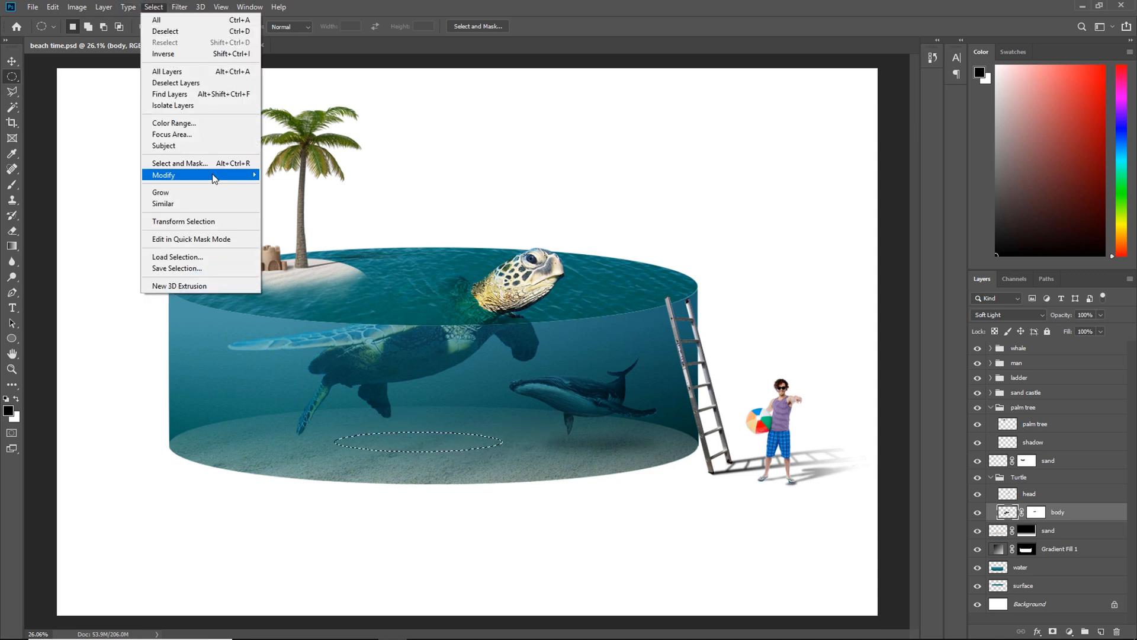
{"action": "mouse_move", "coordinate": [216, 175]}
{"action": "left_click", "coordinate": [297, 219]}
{"action": "type", "text": "60"}
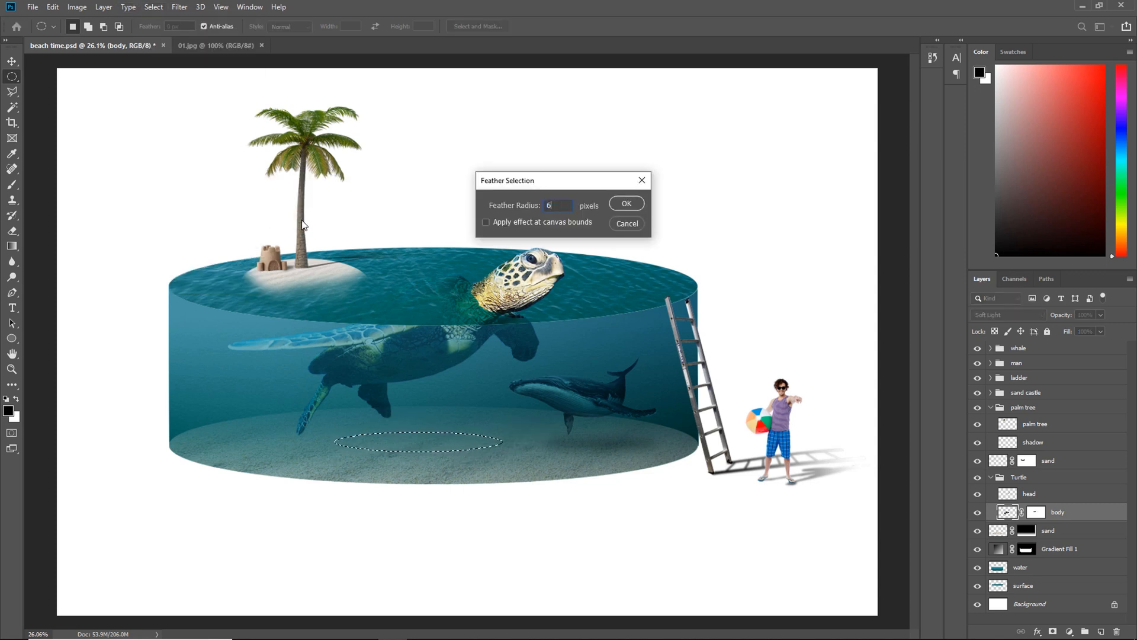
{"action": "left_click", "coordinate": [626, 203]}
Try filling the feathered ellipse with black on the turtle's body layer, deselect, and nudge the result
{"action": "key", "text": "alt+BackSpace"}
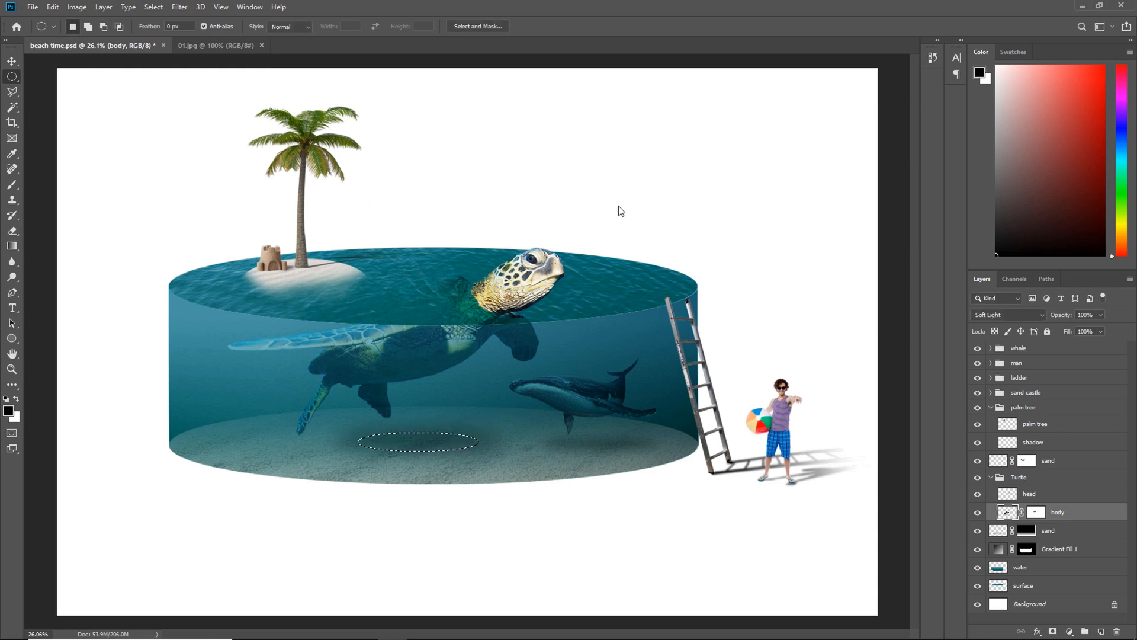
{"action": "key", "text": "ctrl+d"}
{"action": "key", "text": "v"}
{"action": "left_click_drag", "start_coordinate": [449, 450], "coordinate": [447, 454]}
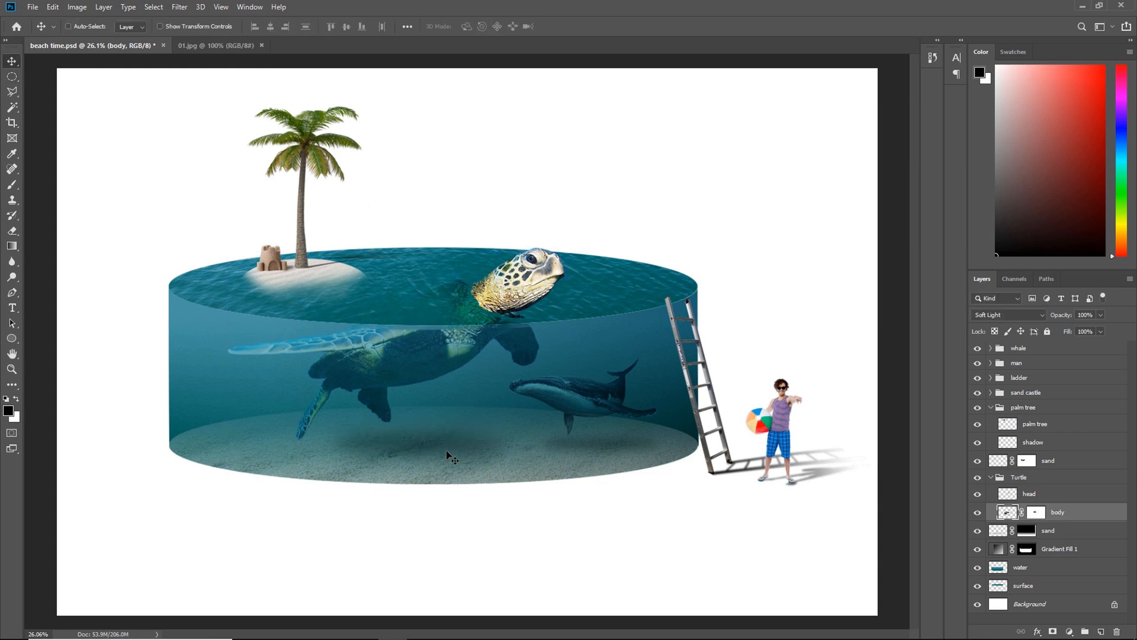
Revert the document to the Delete Layer history state, discarding the shadow fill on the turtle's body layer
{"action": "key", "text": "ctrl+z"}
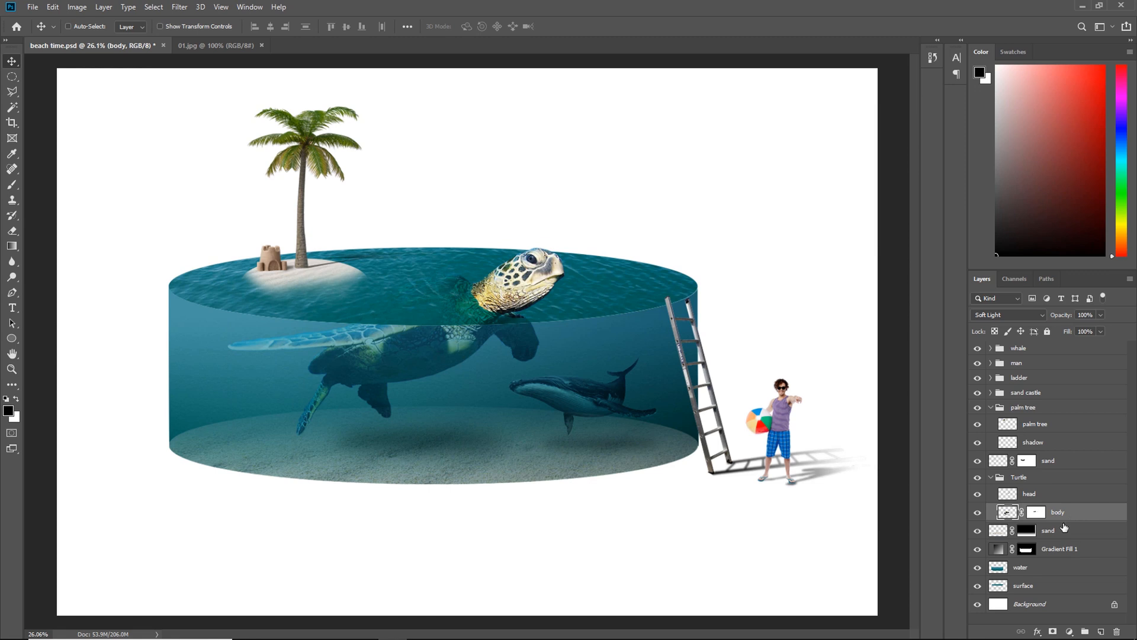
{"action": "key", "text": "ctrl+z"}
{"action": "key", "text": "ctrl+z"}
{"action": "key", "text": "ctrl+z"}
{"action": "key", "text": "ctrl+z"}
{"action": "key", "text": "ctrl+z"}
{"action": "key", "text": "ctrl+z"}
{"action": "key", "text": "ctrl+z"}
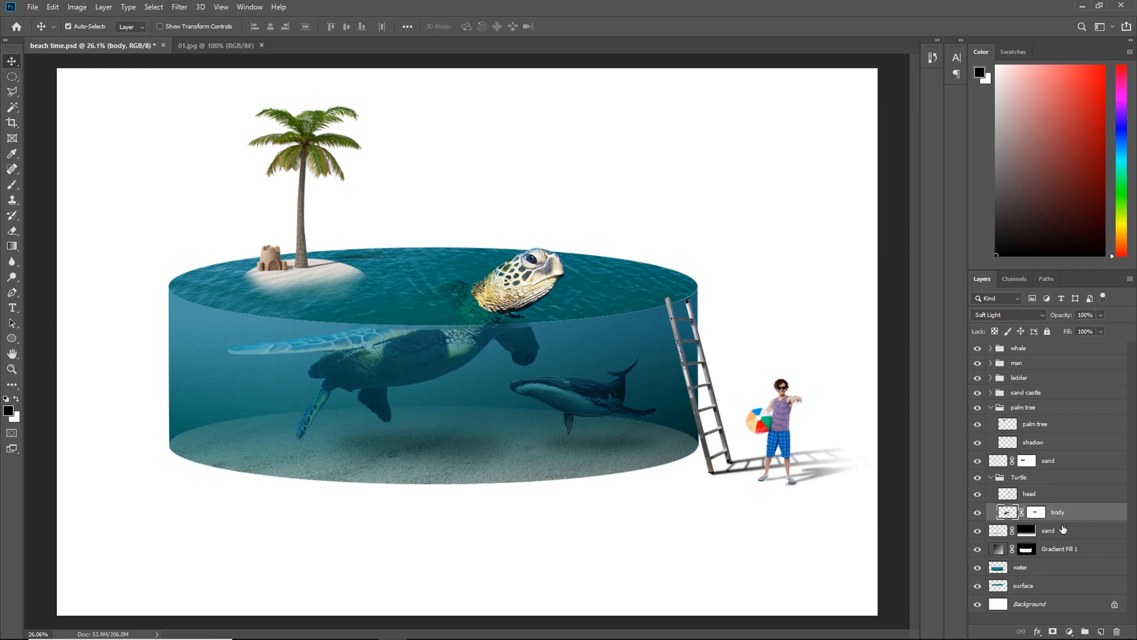
{"action": "left_click", "coordinate": [933, 59]}
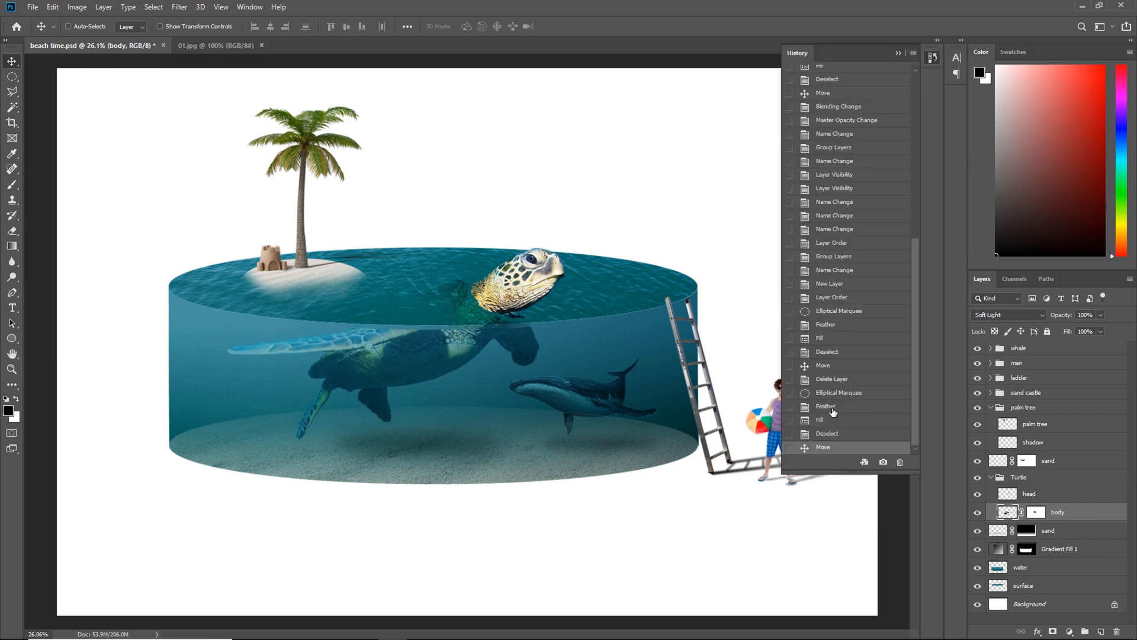
{"action": "left_click", "coordinate": [833, 380]}
{"action": "left_click", "coordinate": [898, 53]}
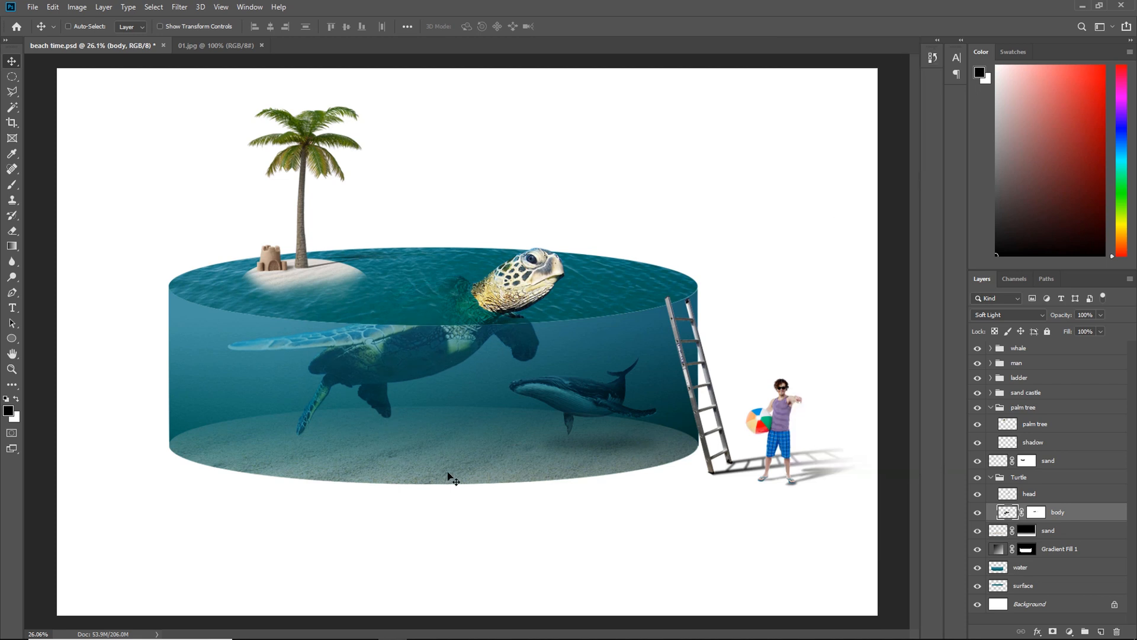
Add a new layer named shadow to the Turtle group and place it beneath the body layer
{"action": "left_click", "coordinate": [1100, 632]}
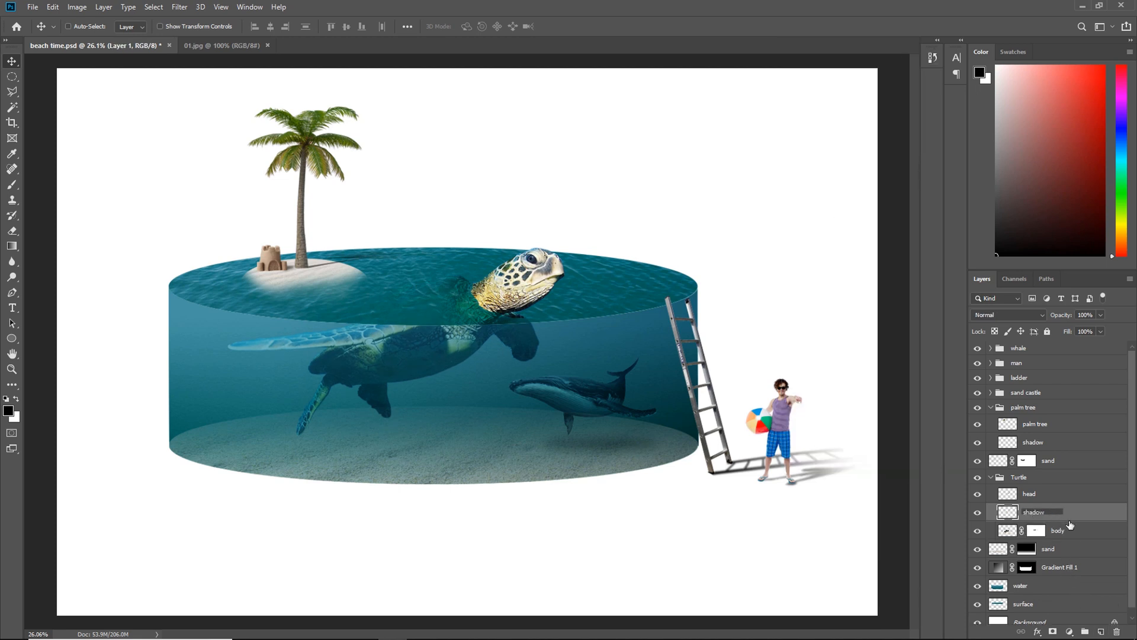
{"action": "key", "text": "Return"}
{"action": "key", "text": "ctrl+bracketleft"}
Fill a feathered flat ellipse with black on the turtle's shadow layer, deselect, and position it on the seabed beneath the turtle
{"action": "key", "text": "m"}
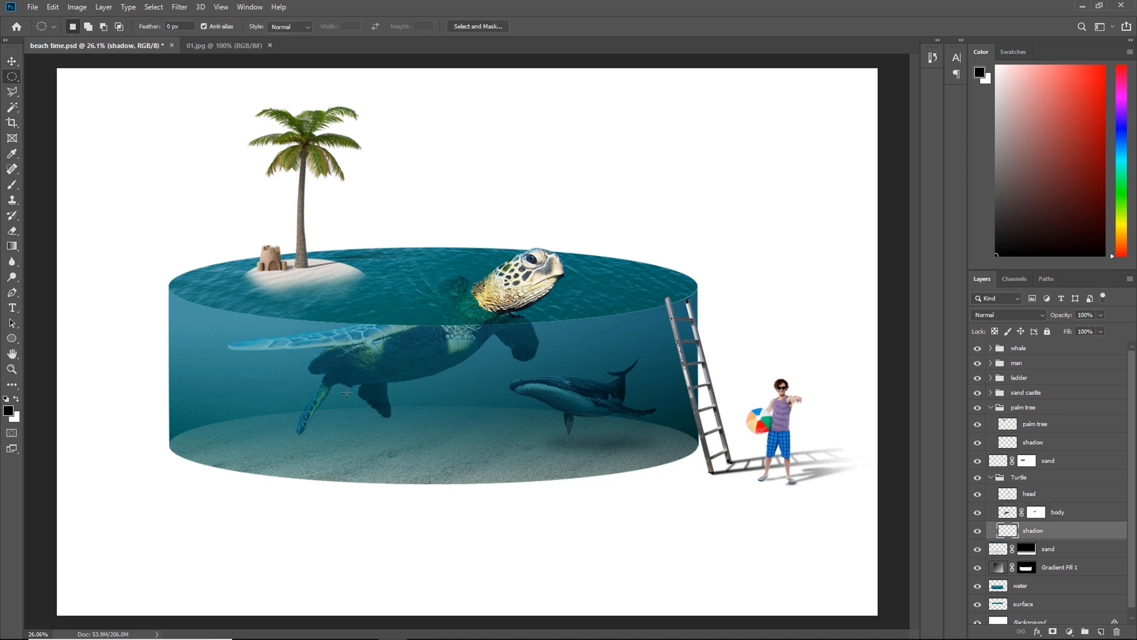
{"action": "left_click_drag", "start_coordinate": [338, 436], "coordinate": [522, 461]}
{"action": "key", "text": "shift+F6"}
{"action": "key", "text": "Return"}
{"action": "key", "text": "alt+BackSpace"}
{"action": "key", "text": "ctrl+d"}
{"action": "key", "text": "v"}
{"action": "left_click_drag", "start_coordinate": [461, 436], "coordinate": [437, 436]}
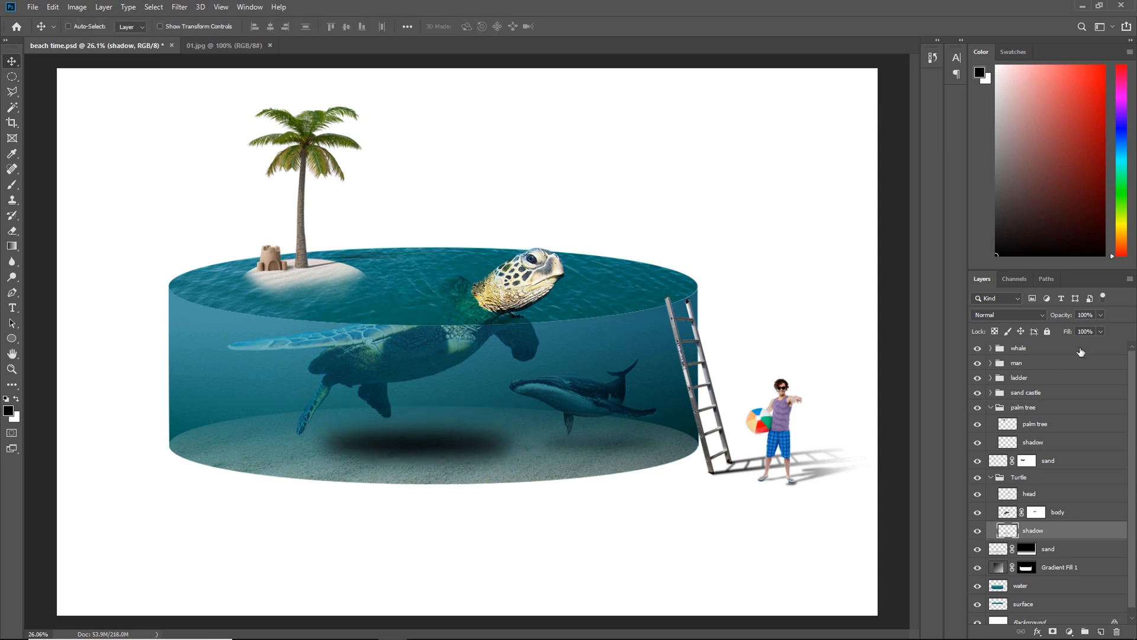
Blend the turtle's shadow layer with Soft Light at 73% opacity and nudge it on the seabed
{"action": "left_click", "coordinate": [1008, 315]}
{"action": "left_click", "coordinate": [1001, 464]}
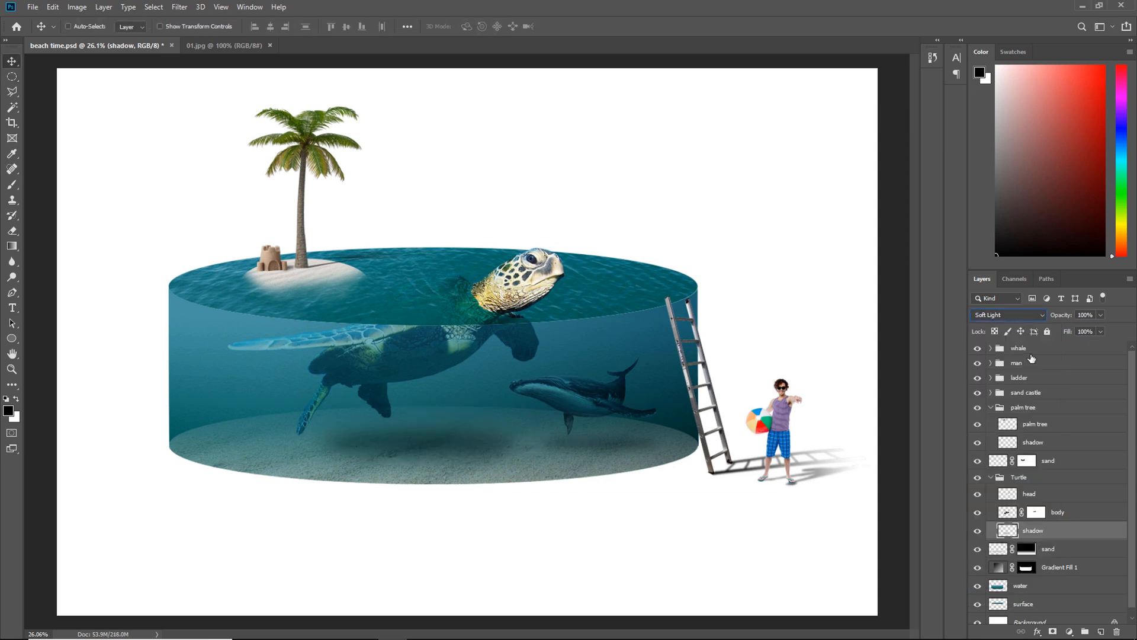
{"action": "left_click_drag", "start_coordinate": [1089, 326], "coordinate": [1070, 332]}
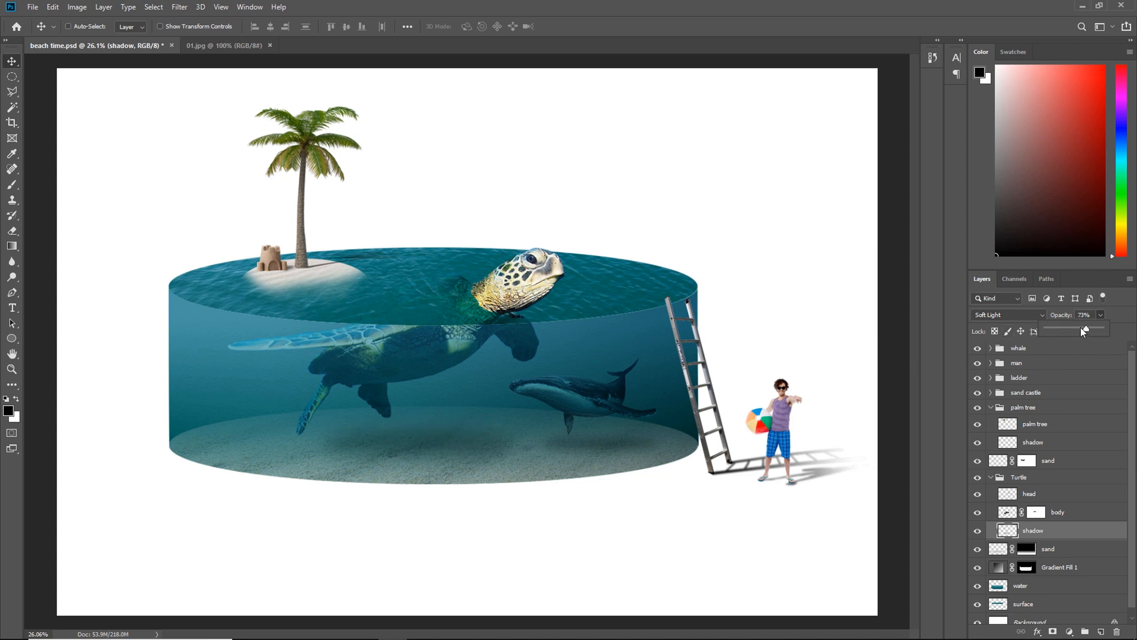
{"action": "left_click_drag", "start_coordinate": [407, 462], "coordinate": [394, 460]}
Add a layer mask to the turtle's shadow and soften part of it in black with a 464 px soft round brush
{"action": "left_click", "coordinate": [1053, 632]}
{"action": "left_click", "coordinate": [12, 184]}
{"action": "right_click", "coordinate": [532, 431]}
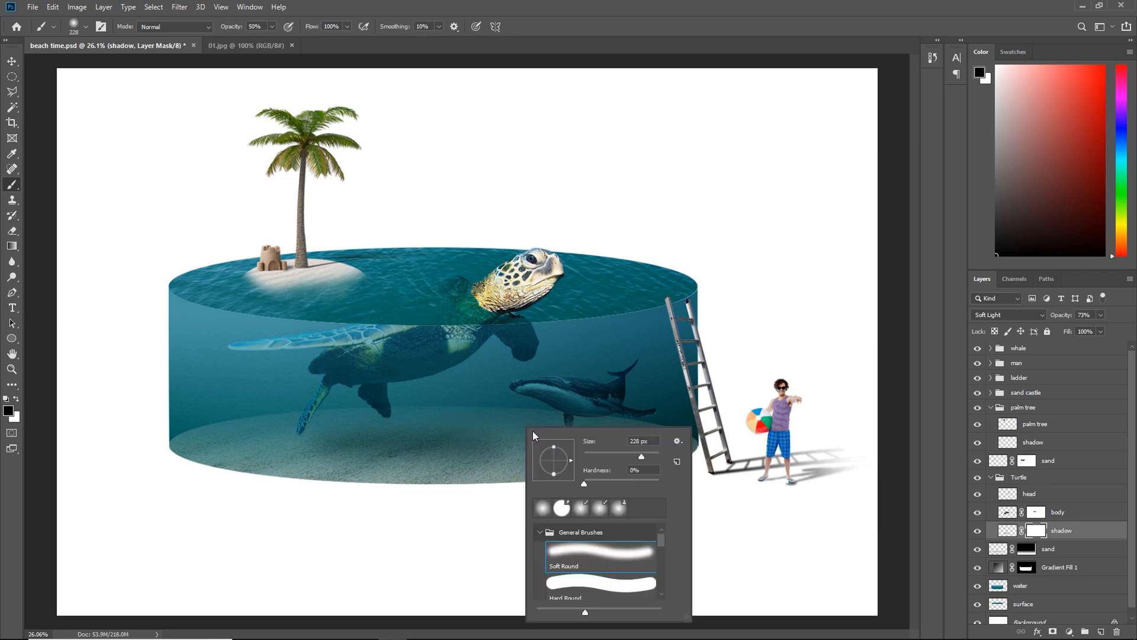
{"action": "left_click", "coordinate": [651, 454]}
{"action": "left_click", "coordinate": [464, 426]}
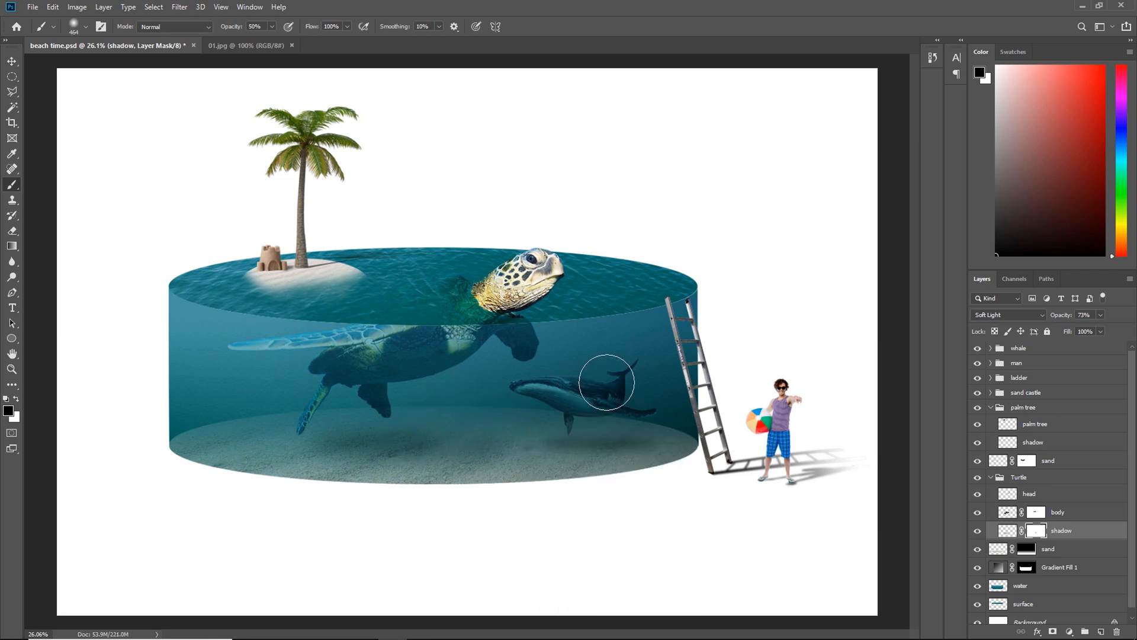
{"action": "left_click", "coordinate": [12, 61]}
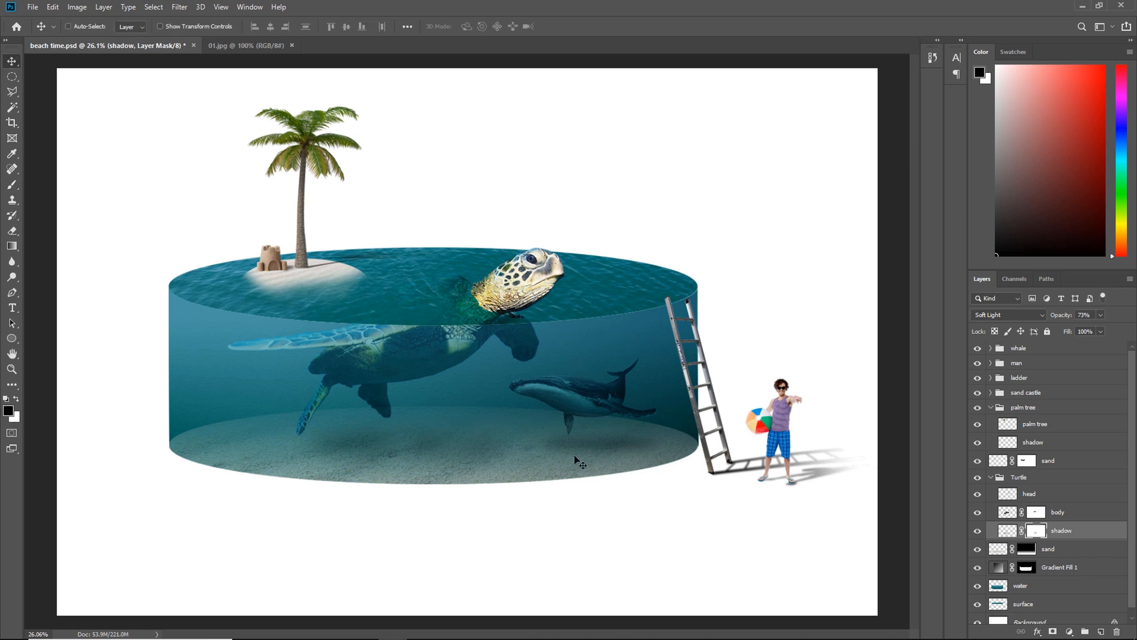
Collapse the Turtle group and place plant.png above the whale group, on the seabed between the turtle and the whale
{"action": "left_click", "coordinate": [992, 480]}
{"action": "left_click", "coordinate": [1035, 350]}
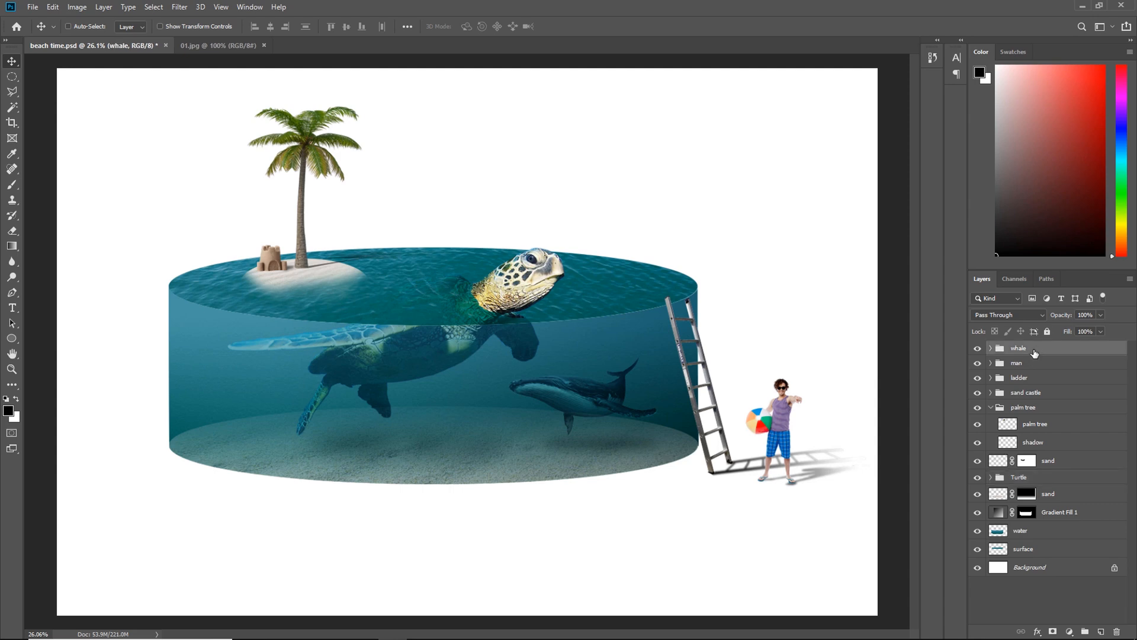
{"action": "left_click", "coordinate": [34, 7]}
{"action": "left_click", "coordinate": [50, 38]}
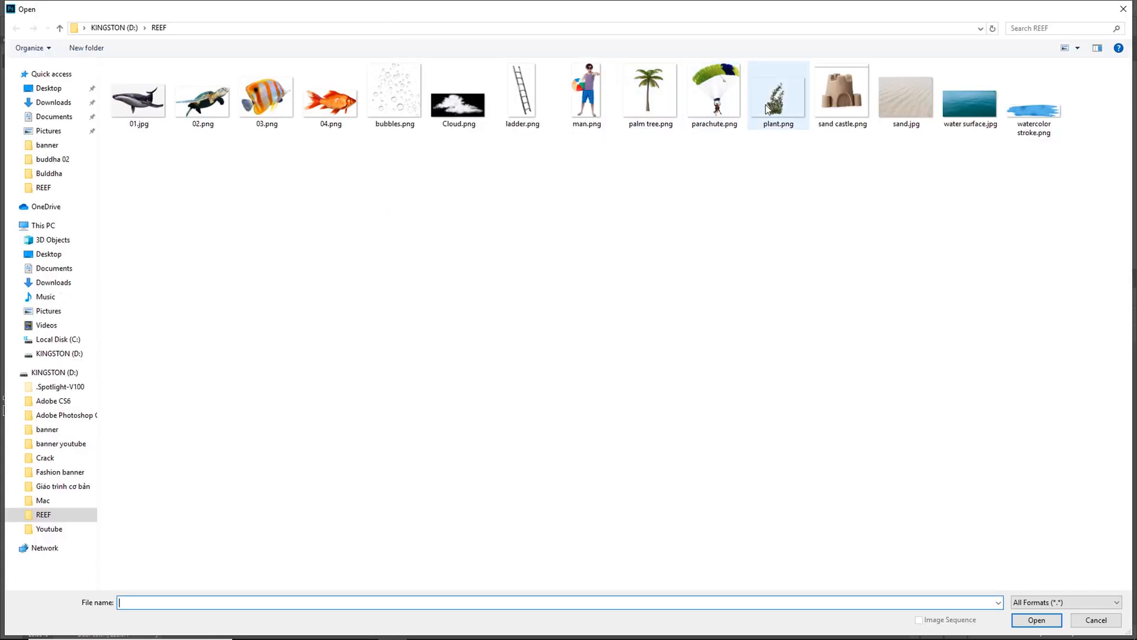
{"action": "double_click", "coordinate": [767, 109]}
{"action": "left_click_drag", "start_coordinate": [152, 67], "coordinate": [557, 410]}
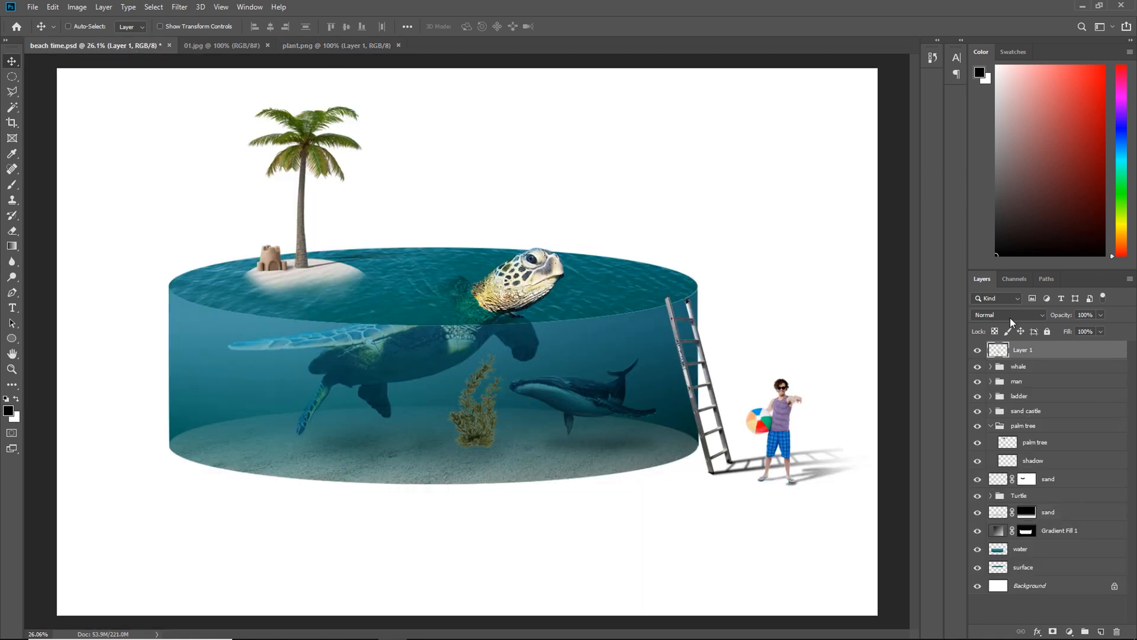
Set the plant layer's blend mode to Soft Light and shift the plant slightly down the seabed
{"action": "left_click", "coordinate": [1009, 315]}
{"action": "left_click", "coordinate": [1004, 468]}
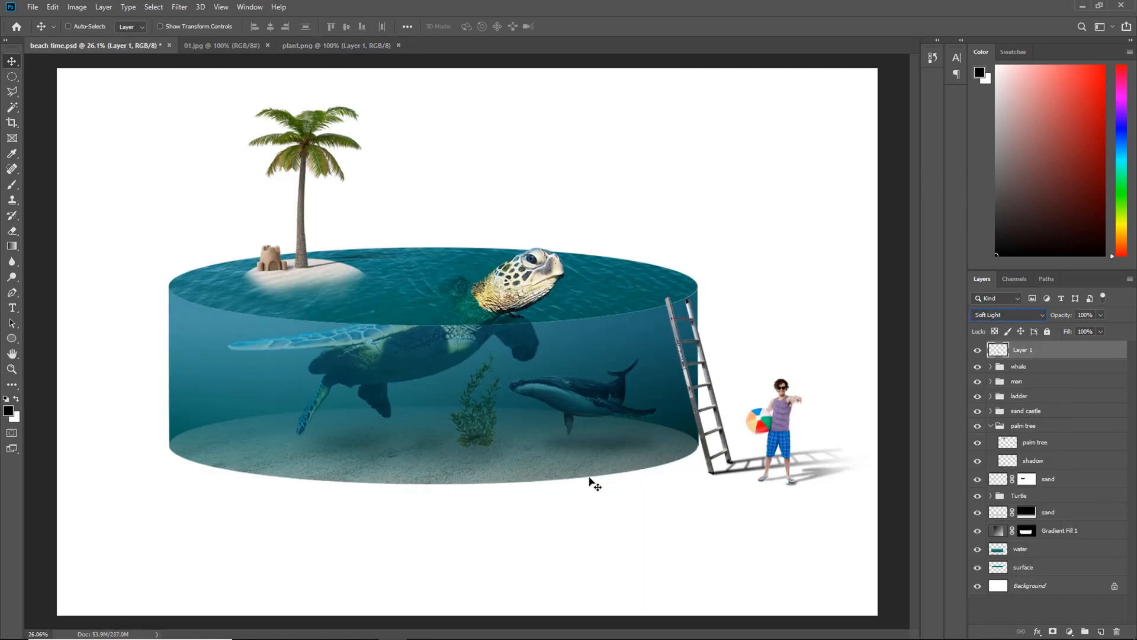
{"action": "left_click_drag", "start_coordinate": [487, 439], "coordinate": [490, 441]}
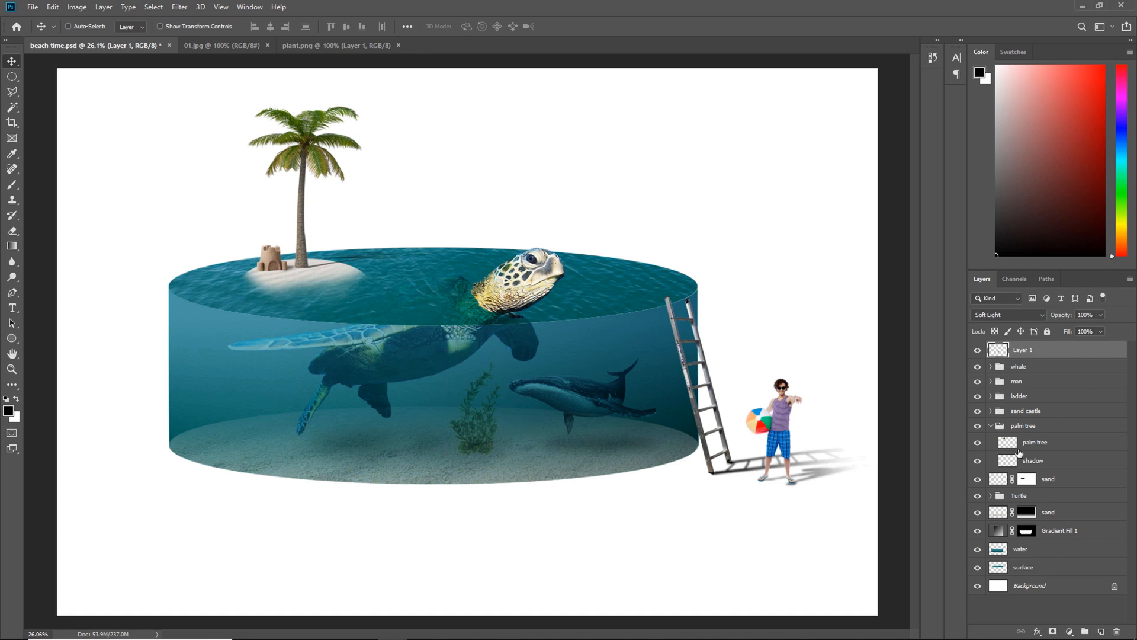
Add a new layer named shadow and place it directly beneath the plant layer
{"action": "left_click", "coordinate": [1098, 632]}
{"action": "double_click", "coordinate": [1024, 349]}
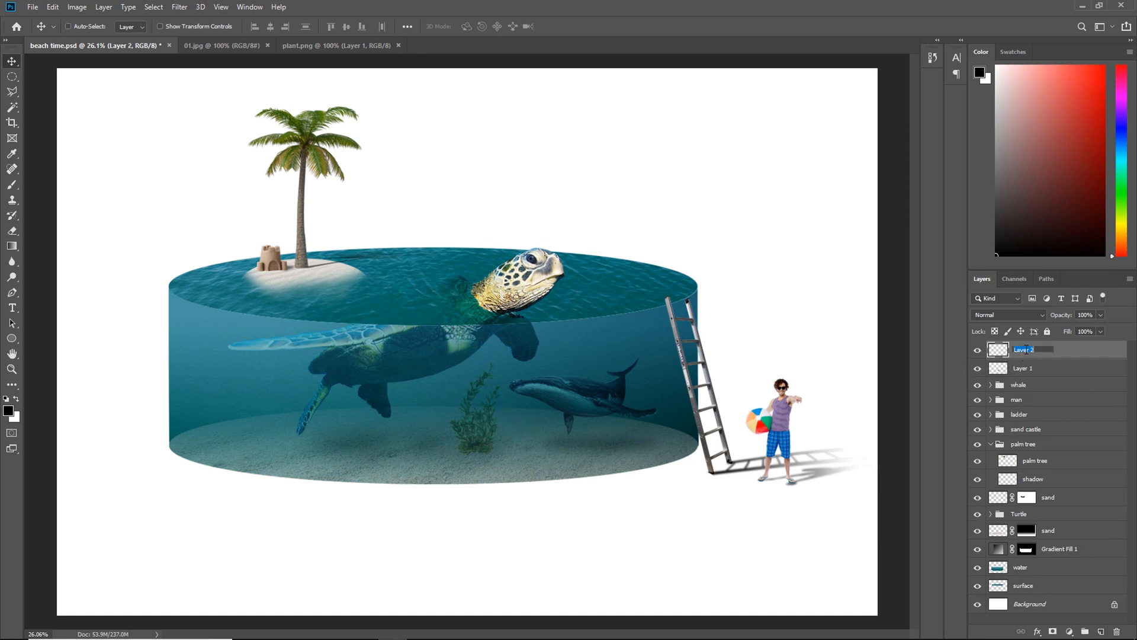
{"action": "left_click", "coordinate": [1039, 366]}
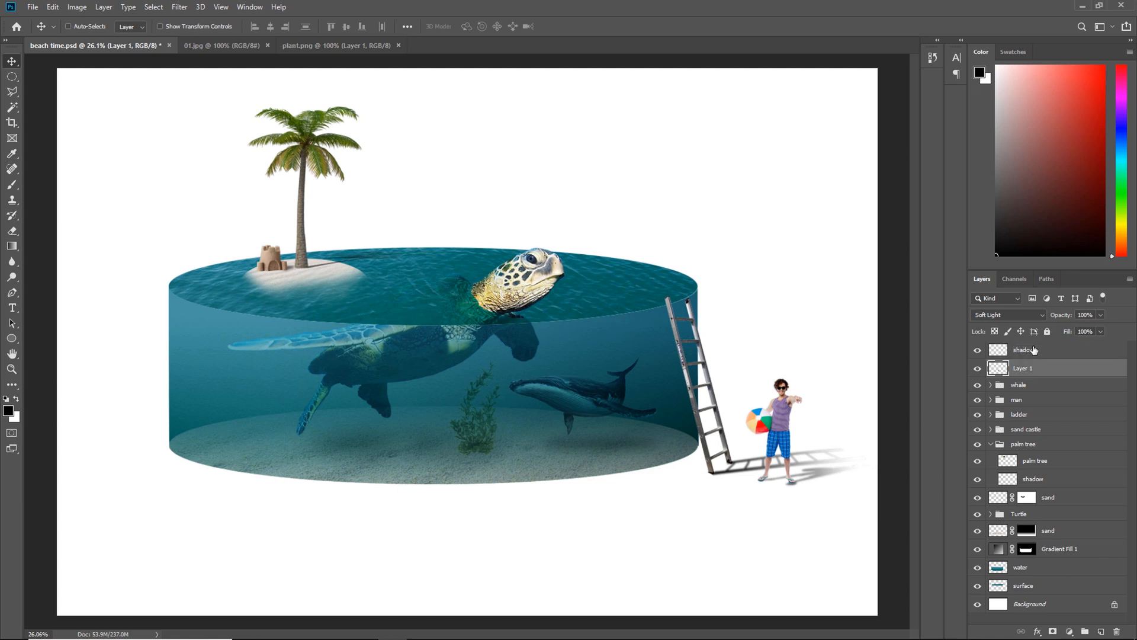
{"action": "left_click_drag", "start_coordinate": [1034, 351], "coordinate": [1045, 375]}
Fill a small flat ellipse feathered by 30 pixels with black on the shadow layer, deselect, and position it under the plant's base
{"action": "left_click", "coordinate": [10, 78]}
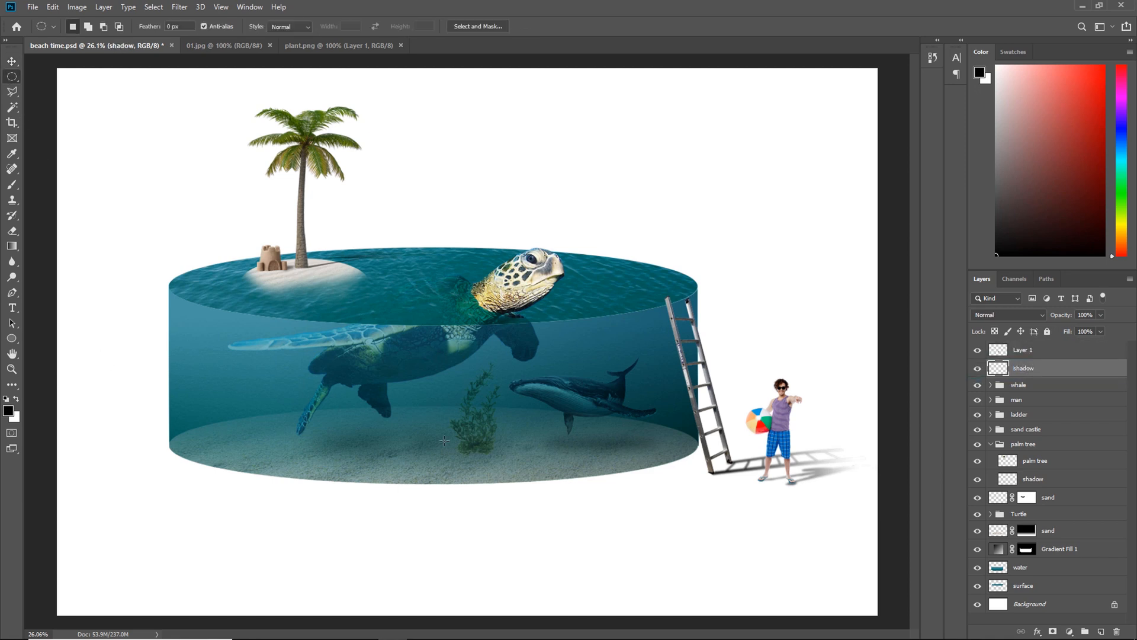
{"action": "left_click_drag", "start_coordinate": [452, 451], "coordinate": [510, 464]}
{"action": "key", "text": "shift+F6"}
{"action": "type", "text": "30"}
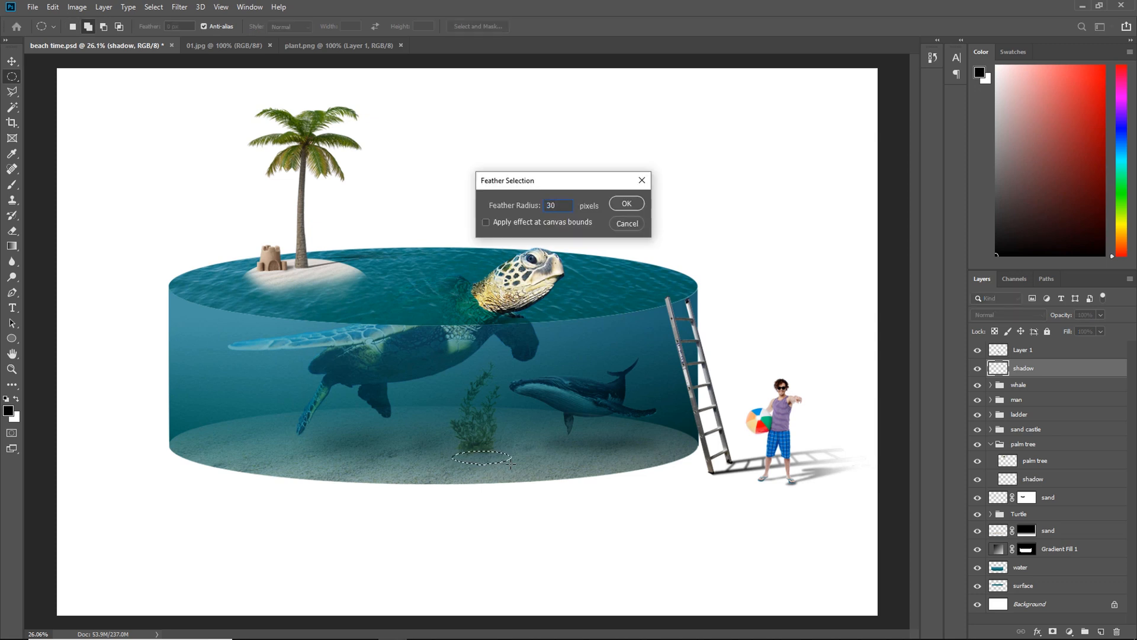
{"action": "key", "text": "Return"}
{"action": "key", "text": "alt+BackSpace"}
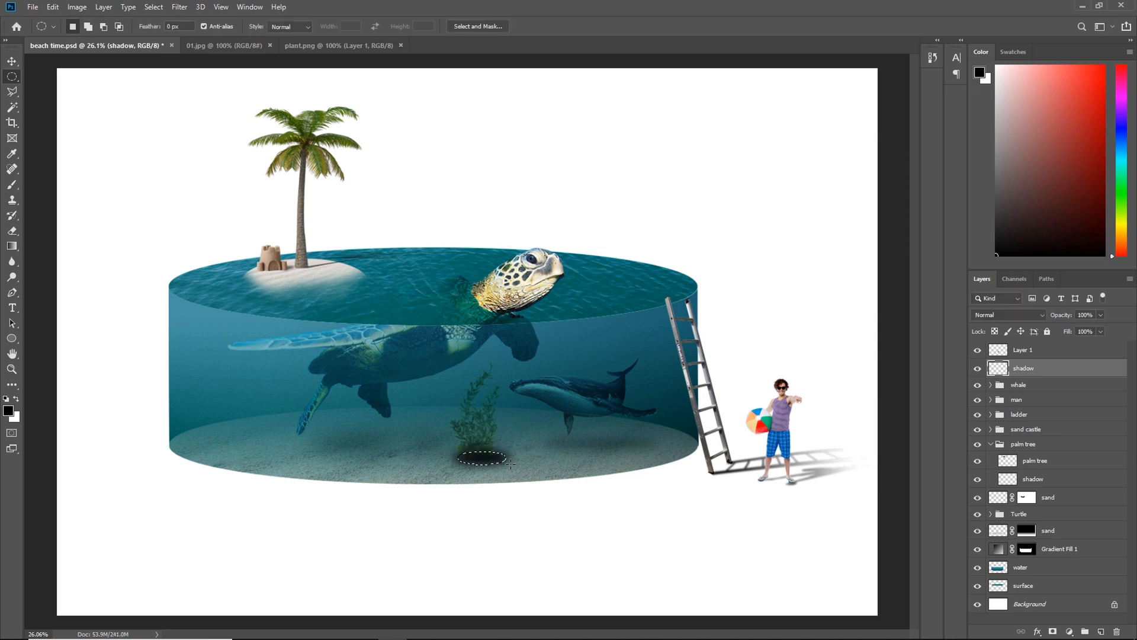
{"action": "key", "text": "ctrl+d"}
{"action": "key", "text": "v"}
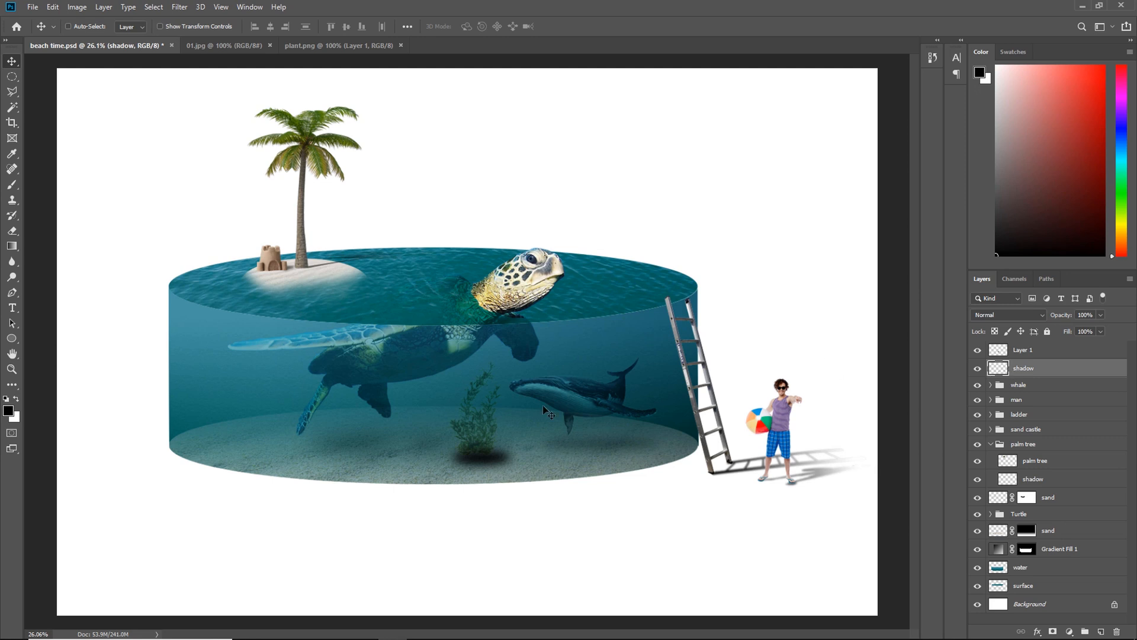
{"action": "left_click_drag", "start_coordinate": [486, 462], "coordinate": [481, 461]}
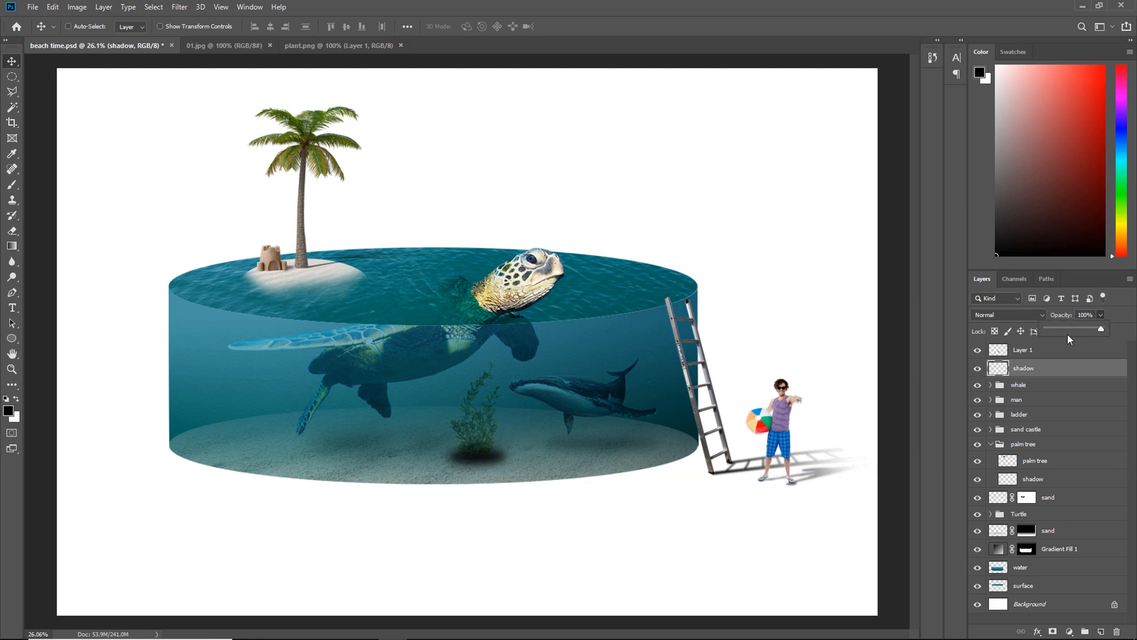
Lower the plant shadow's opacity to 40% and set its blend mode to Soft Light
{"action": "left_click", "coordinate": [1070, 328]}
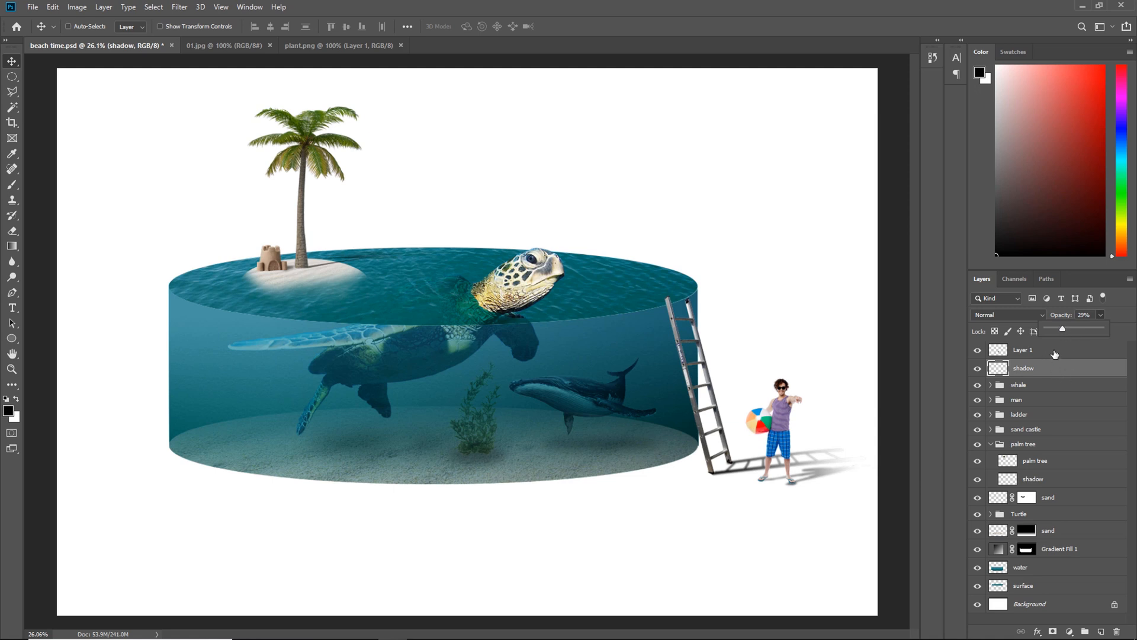
{"action": "left_click_drag", "start_coordinate": [1078, 327], "coordinate": [1069, 327]}
{"action": "left_click", "coordinate": [605, 473]}
{"action": "left_click", "coordinate": [1039, 314]}
{"action": "left_click", "coordinate": [1011, 470]}
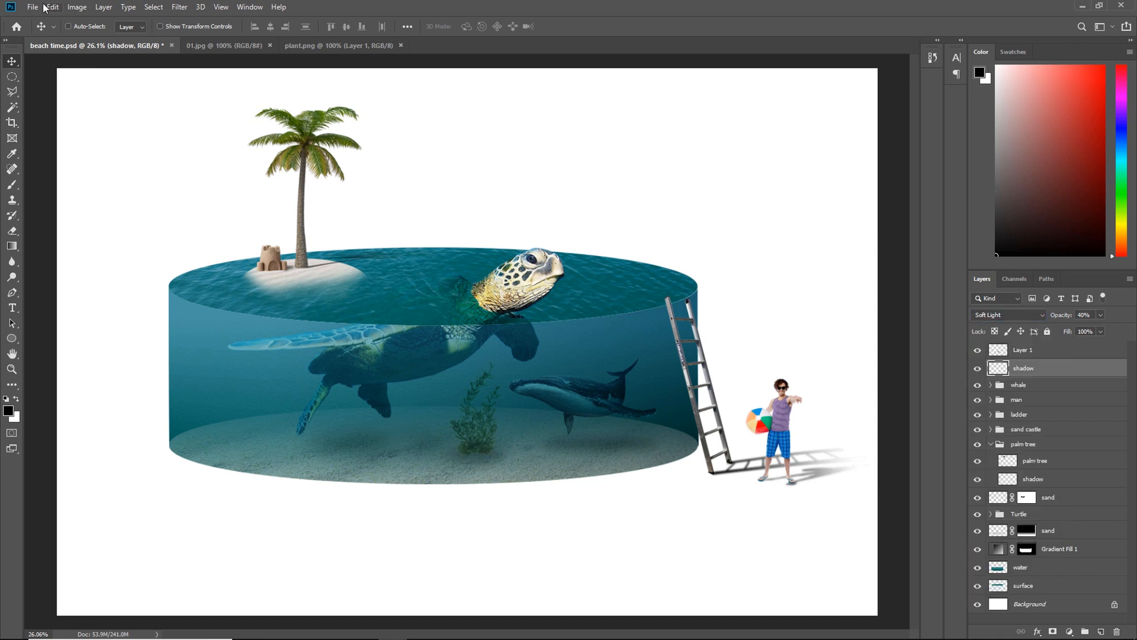
Close 01.jpg and plant.png, and open the fish images 03.png and 04.png
{"action": "left_click", "coordinate": [269, 45]}
{"action": "left_click", "coordinate": [302, 45]}
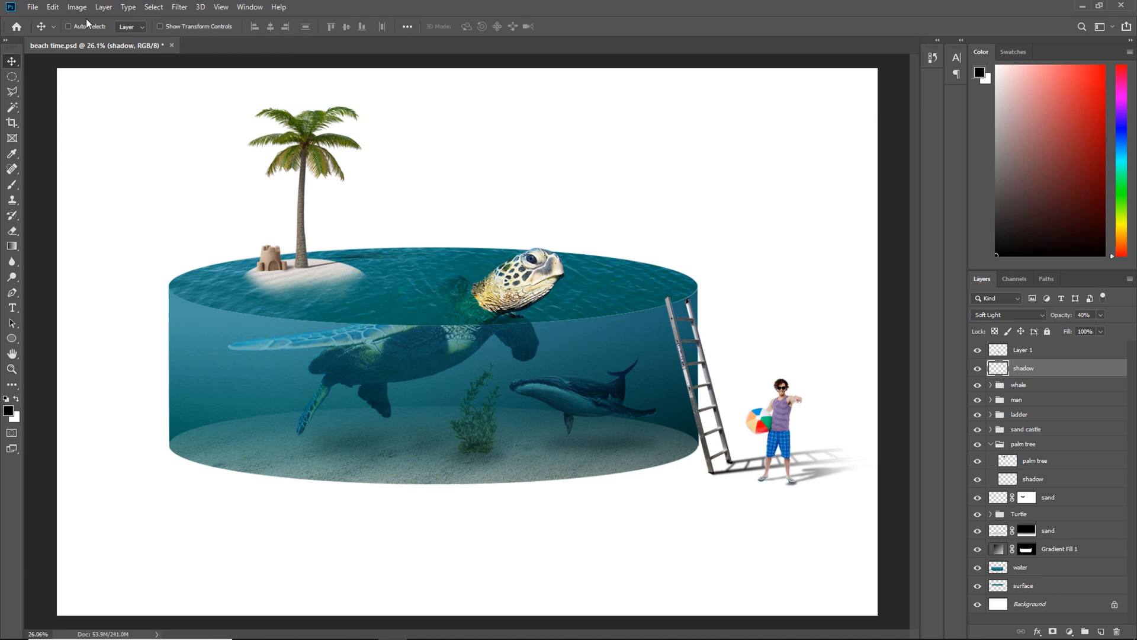
{"action": "left_click", "coordinate": [32, 6]}
{"action": "left_click", "coordinate": [36, 23]}
{"action": "left_click", "coordinate": [333, 119]}
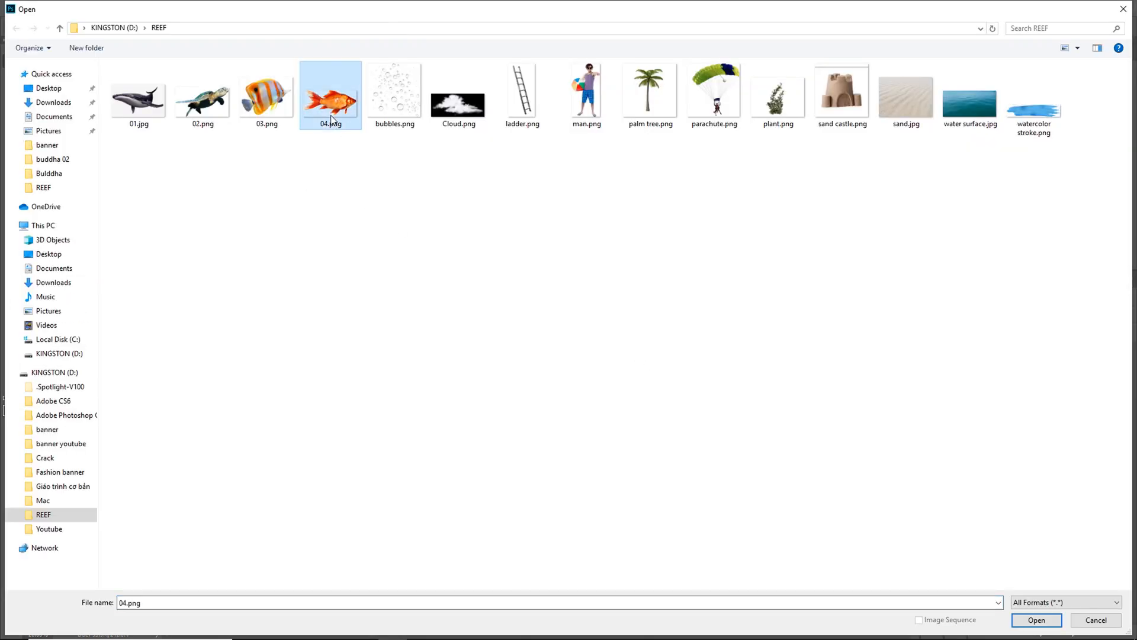
{"action": "left_click_drag", "start_coordinate": [345, 151], "coordinate": [267, 89]}
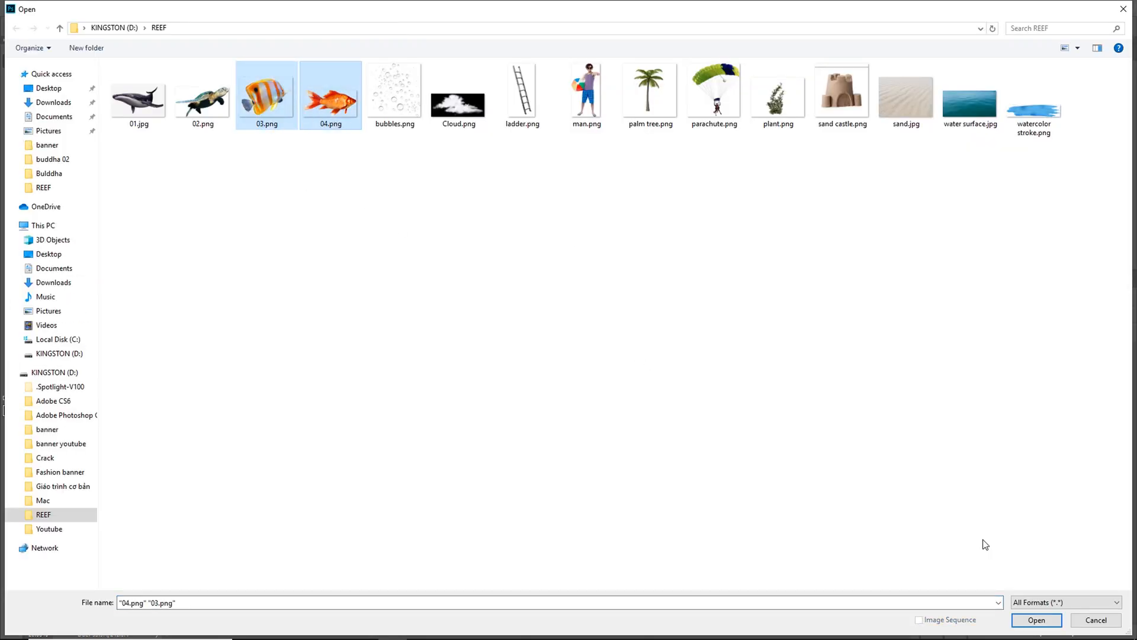
{"action": "left_click", "coordinate": [1040, 628]}
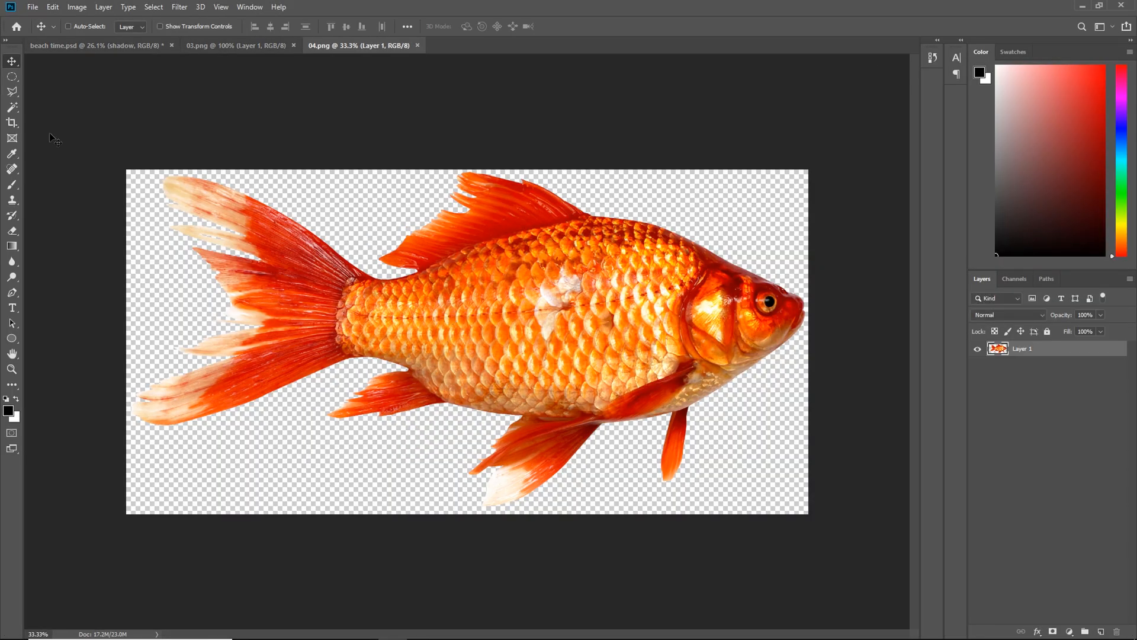
Bring the goldfish from 04.png into beach time.psd, shrink it near the seabed below the turtle's rear flipper, and set it to Soft Light
{"action": "left_click_drag", "start_coordinate": [533, 349], "coordinate": [229, 396]}
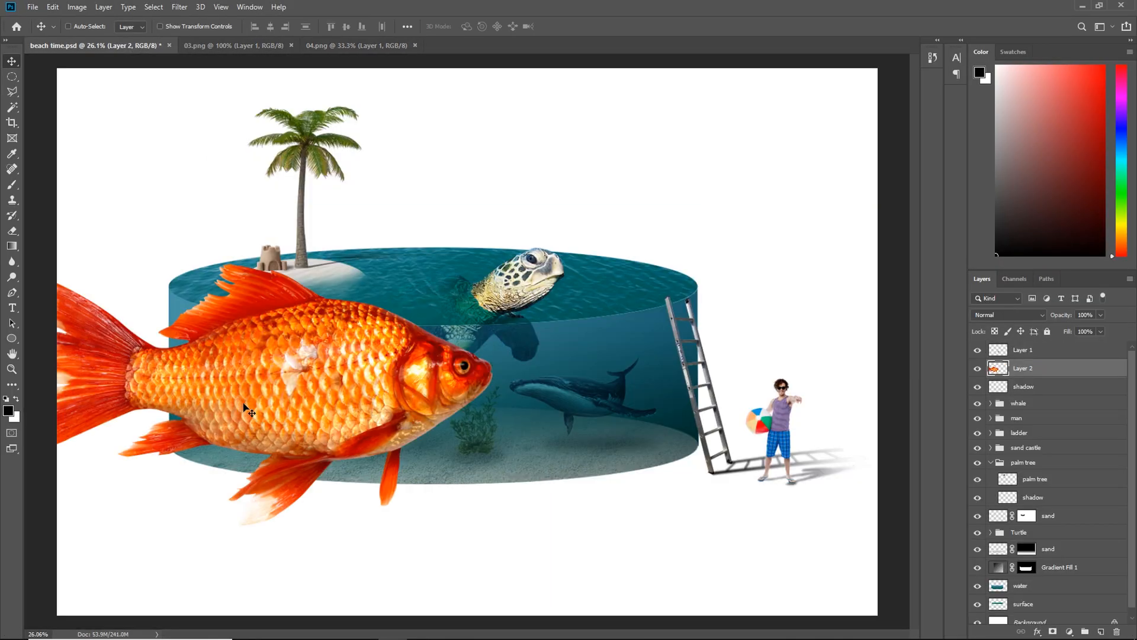
{"action": "key", "text": "ctrl+t"}
{"action": "left_click_drag", "start_coordinate": [486, 261], "coordinate": [252, 425]}
{"action": "key", "text": "Return"}
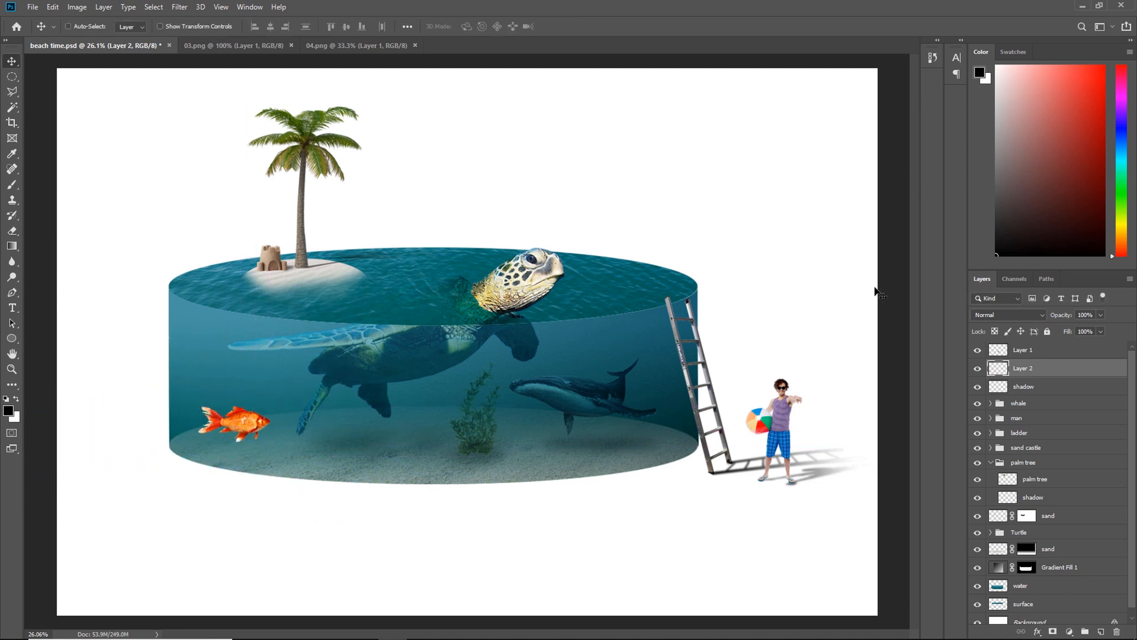
{"action": "left_click", "coordinate": [1020, 314]}
{"action": "left_click", "coordinate": [1001, 465]}
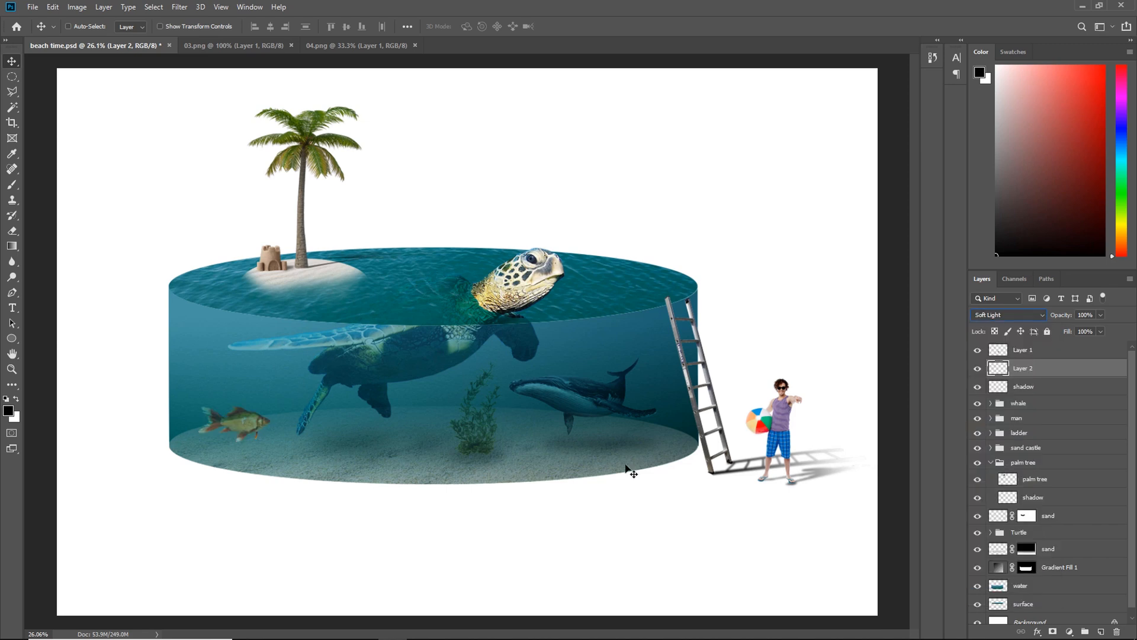
Bring the striped fish from 03.png into beach time.psd, scale it down above the goldfish, and set it to Soft Light
{"action": "left_click", "coordinate": [350, 46]}
{"action": "left_click", "coordinate": [234, 46]}
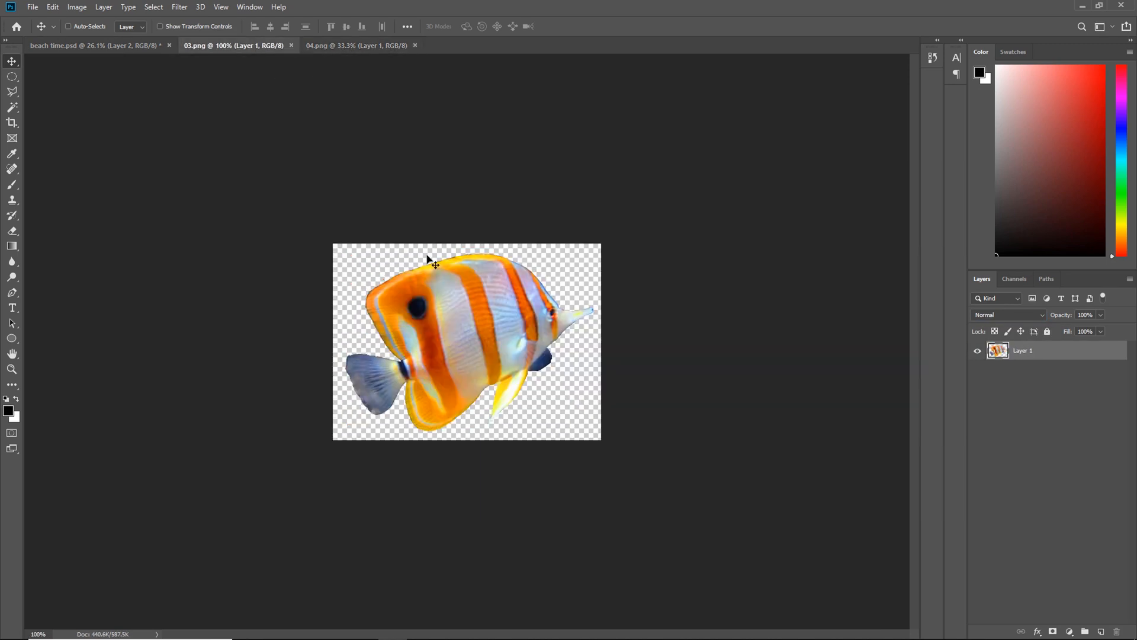
{"action": "left_click_drag", "start_coordinate": [96, 31], "coordinate": [278, 378]}
{"action": "key", "text": "ctrl+t"}
{"action": "key", "text": "Return"}
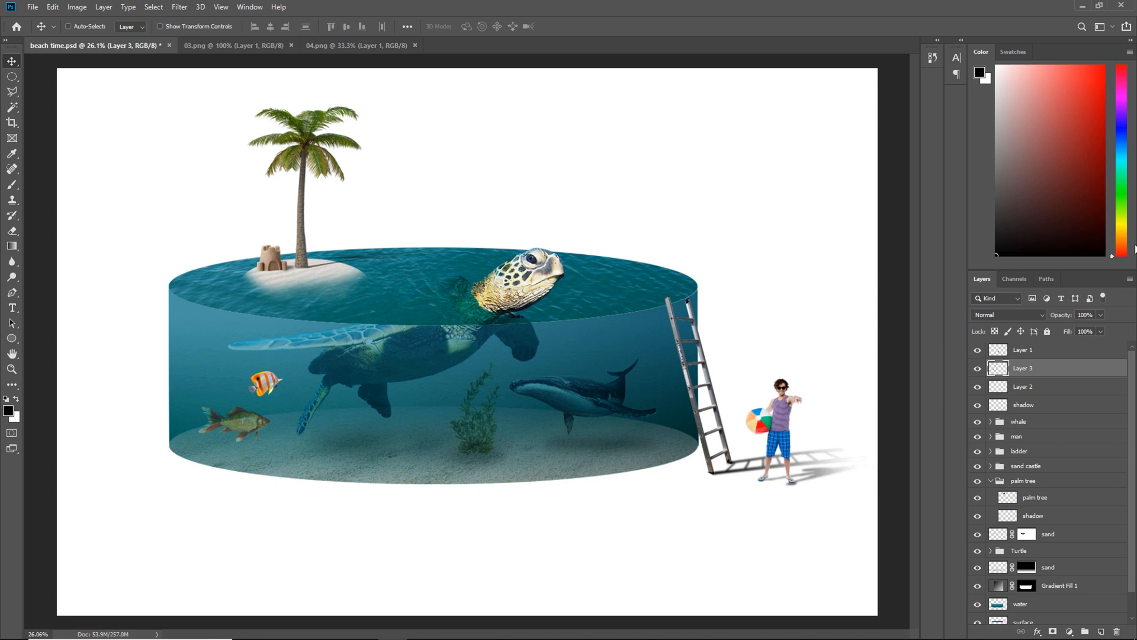
{"action": "left_click", "coordinate": [1000, 315]}
{"action": "left_click", "coordinate": [1007, 465]}
Toggle the visibility of Layer 1, Layer 2 and Layer 3 to identify what each one contains
{"action": "left_click", "coordinate": [978, 369]}
{"action": "left_click", "coordinate": [978, 369]}
{"action": "left_click", "coordinate": [1023, 351]}
{"action": "left_click", "coordinate": [978, 387]}
{"action": "left_click", "coordinate": [977, 386]}
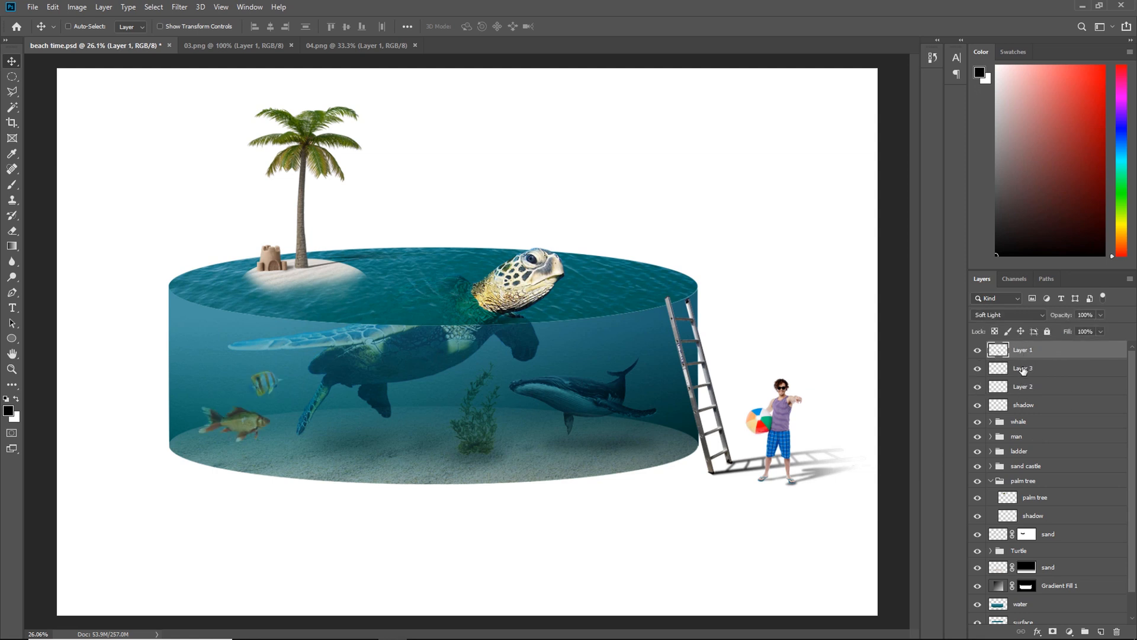
{"action": "left_click", "coordinate": [1023, 369]}
{"action": "left_click", "coordinate": [978, 369]}
{"action": "left_click", "coordinate": [978, 369]}
{"action": "left_click", "coordinate": [978, 350]}
{"action": "left_click", "coordinate": [978, 350]}
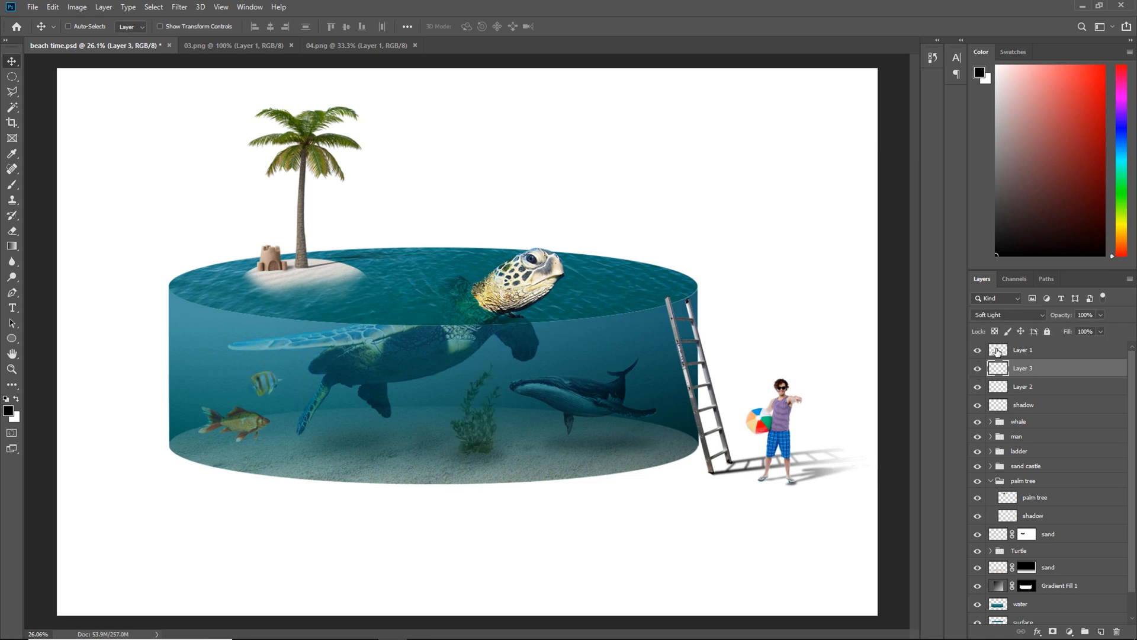
Rename Layer 1 to plant and move it beneath the two fish layers, directly above its shadow
{"action": "double_click", "coordinate": [1023, 350]}
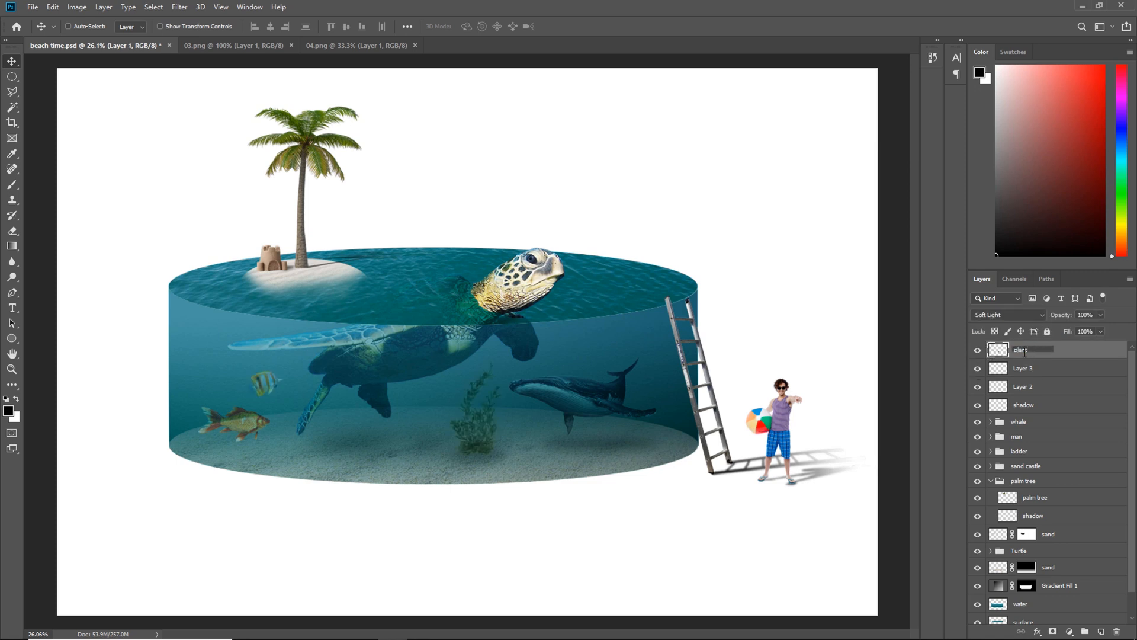
{"action": "left_click", "coordinate": [1033, 365]}
{"action": "double_click", "coordinate": [1037, 355]}
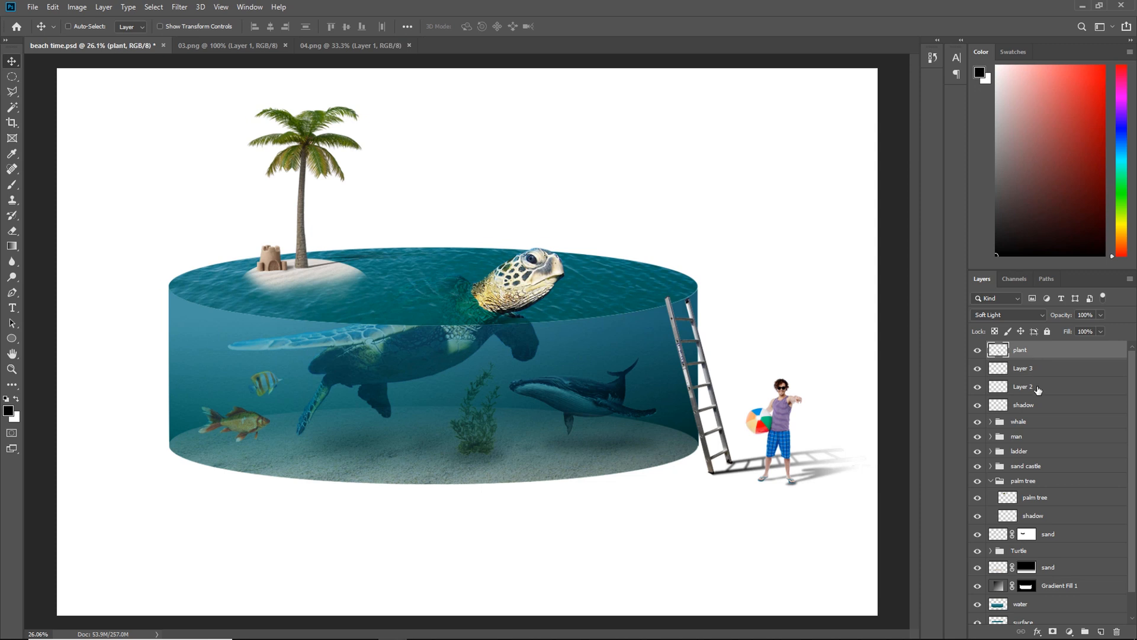
{"action": "left_click", "coordinate": [1088, 60]}
{"action": "left_click_drag", "start_coordinate": [1021, 351], "coordinate": [1035, 385]}
Group the two fish layers and name the group fish
{"action": "left_click", "coordinate": [1035, 370]}
{"action": "left_click", "coordinate": [1030, 350], "text": "shift"}
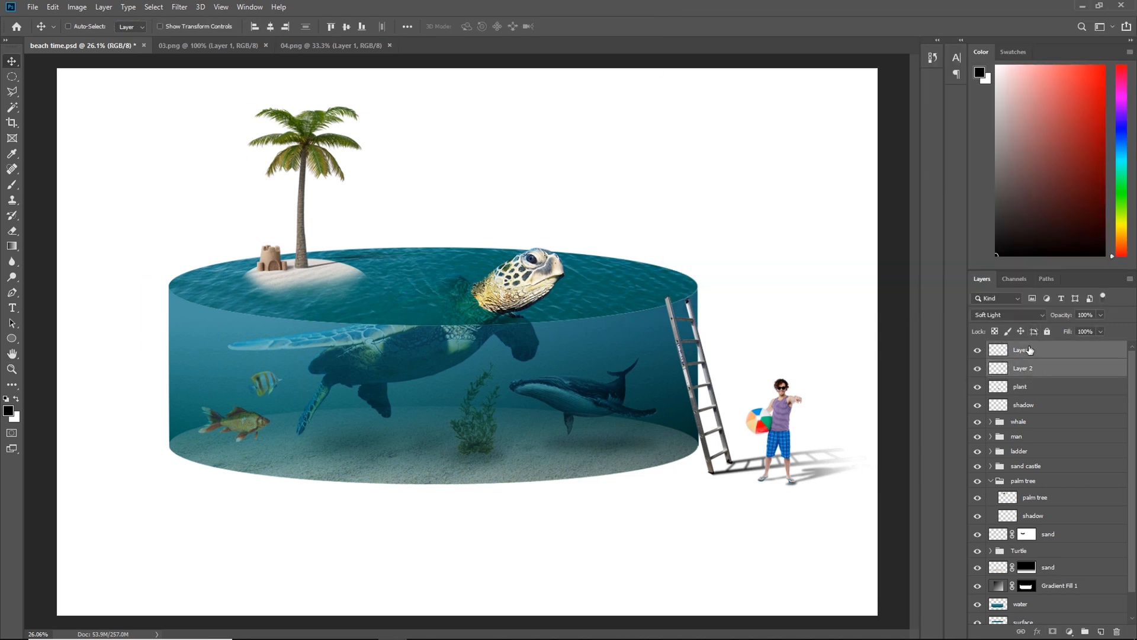
{"action": "key", "text": "ctrl+g"}
{"action": "double_click", "coordinate": [1017, 347]}
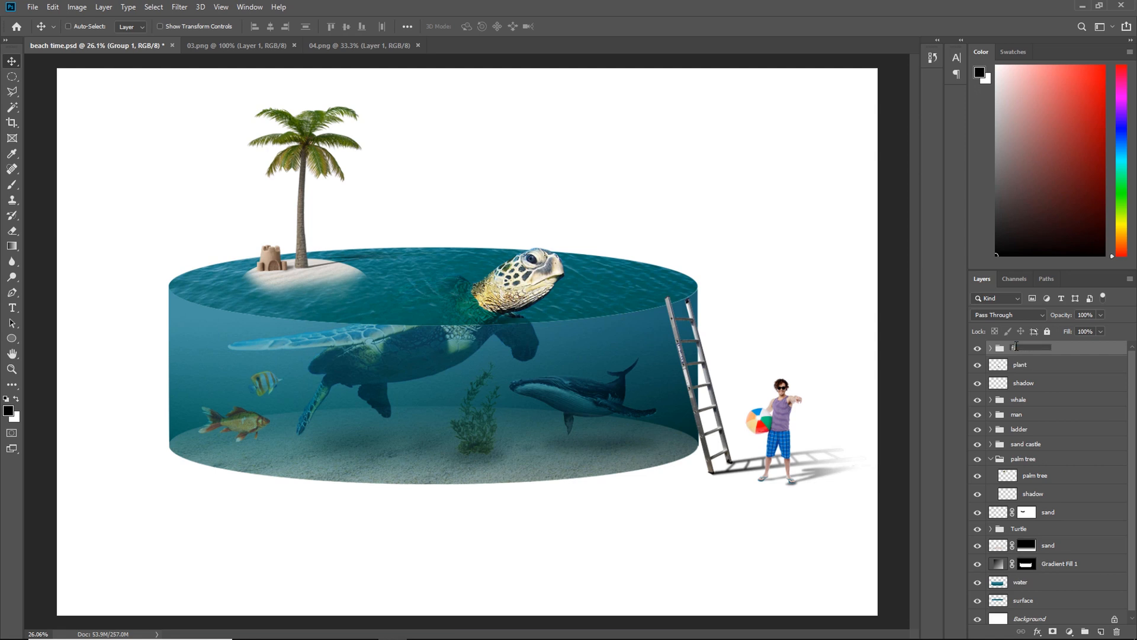
{"action": "type", "text": "fish"}
{"action": "key", "text": "Return"}
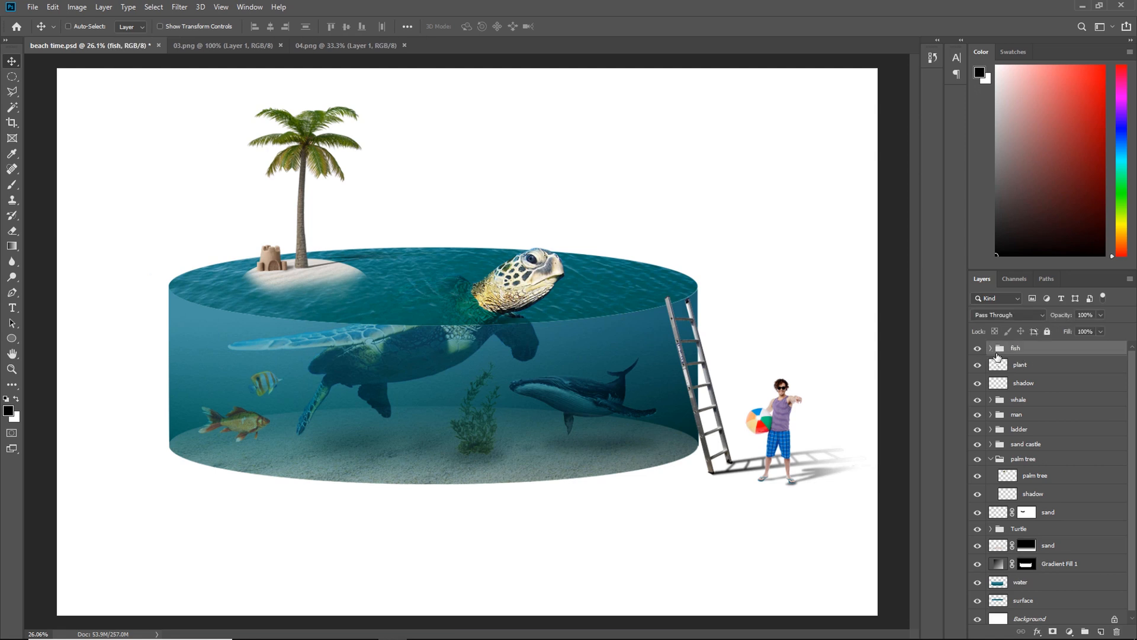
Add a new layer named shadow at the bottom of the fish group, beneath Layer 2
{"action": "left_click", "coordinate": [991, 349]}
{"action": "left_click", "coordinate": [1042, 383]}
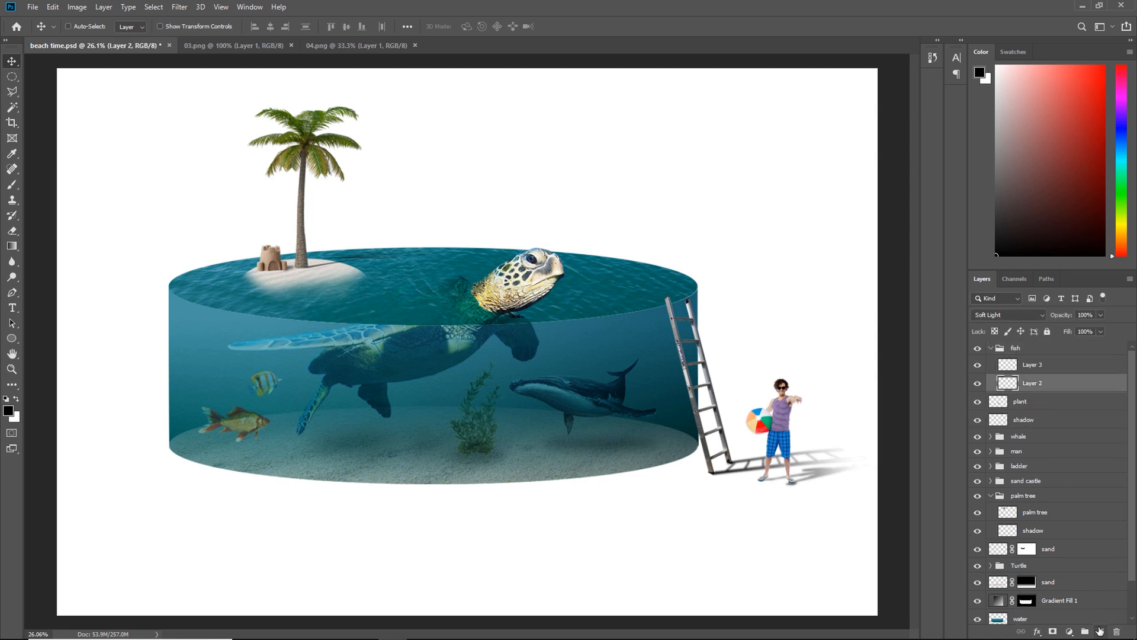
{"action": "left_click", "coordinate": [1100, 631]}
{"action": "left_click_drag", "start_coordinate": [1057, 386], "coordinate": [1064, 409]}
{"action": "double_click", "coordinate": [1032, 404]}
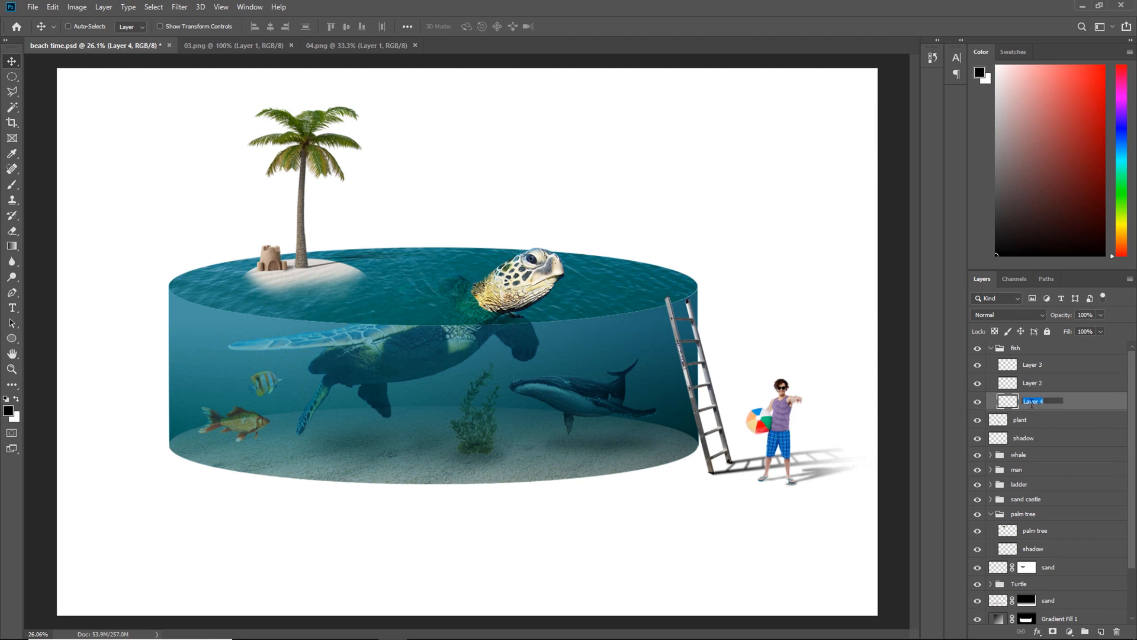
{"action": "type", "text": "shadow"}
{"action": "key", "text": "Return"}
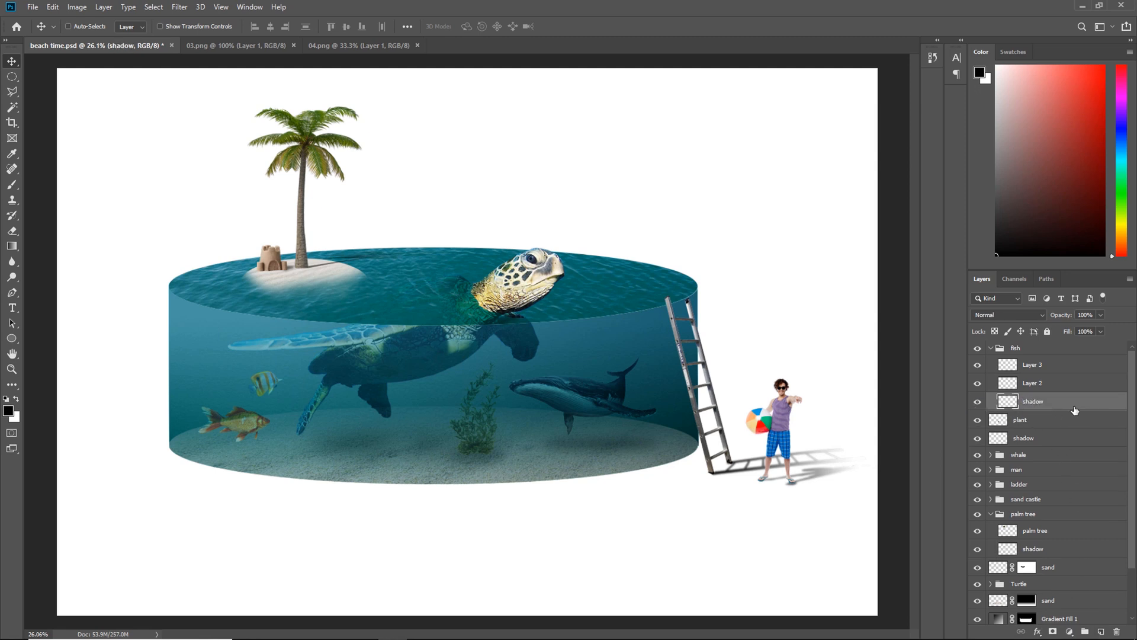
Select a flat ellipse on the sand beneath the goldfish, feather it, fill it with black and deselect
{"action": "left_click", "coordinate": [12, 77]}
{"action": "left_click_drag", "start_coordinate": [216, 448], "coordinate": [272, 456]}
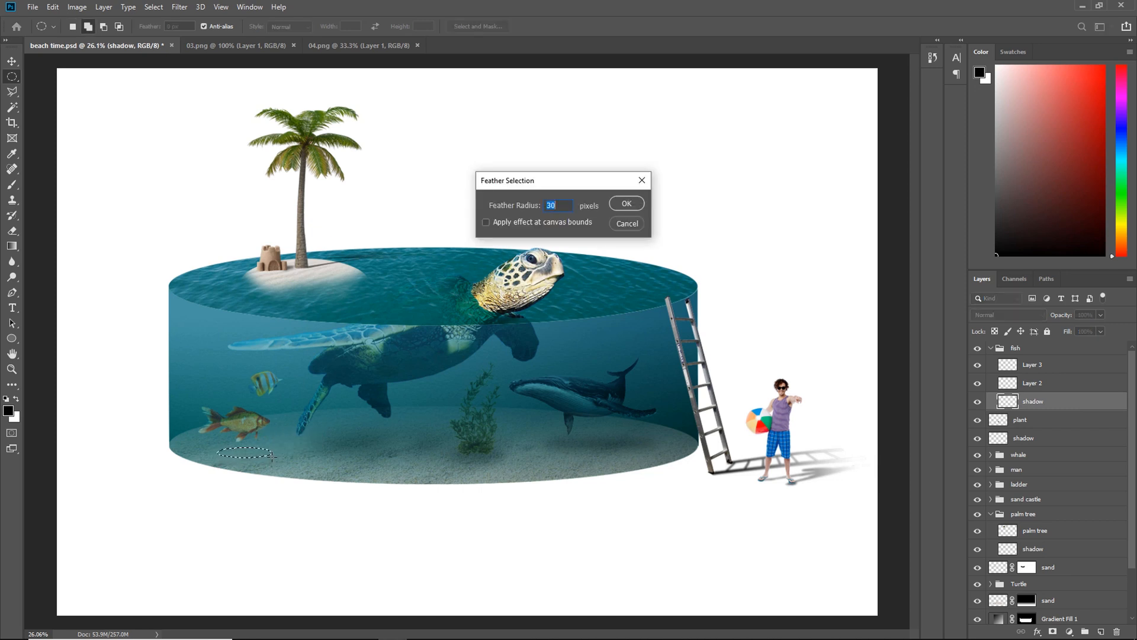
{"action": "key", "text": "shift+F6"}
{"action": "type", "text": "4"}
{"action": "key", "text": "Return"}
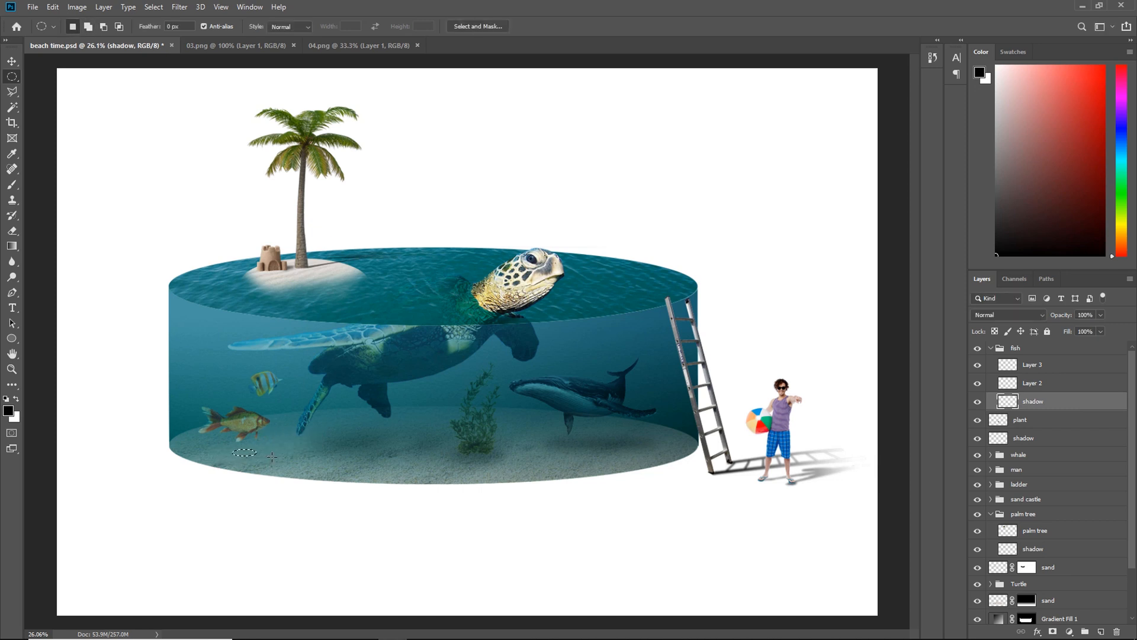
{"action": "key", "text": "alt+BackSpace"}
{"action": "key", "text": "ctrl+d"}
{"action": "key", "text": "v"}
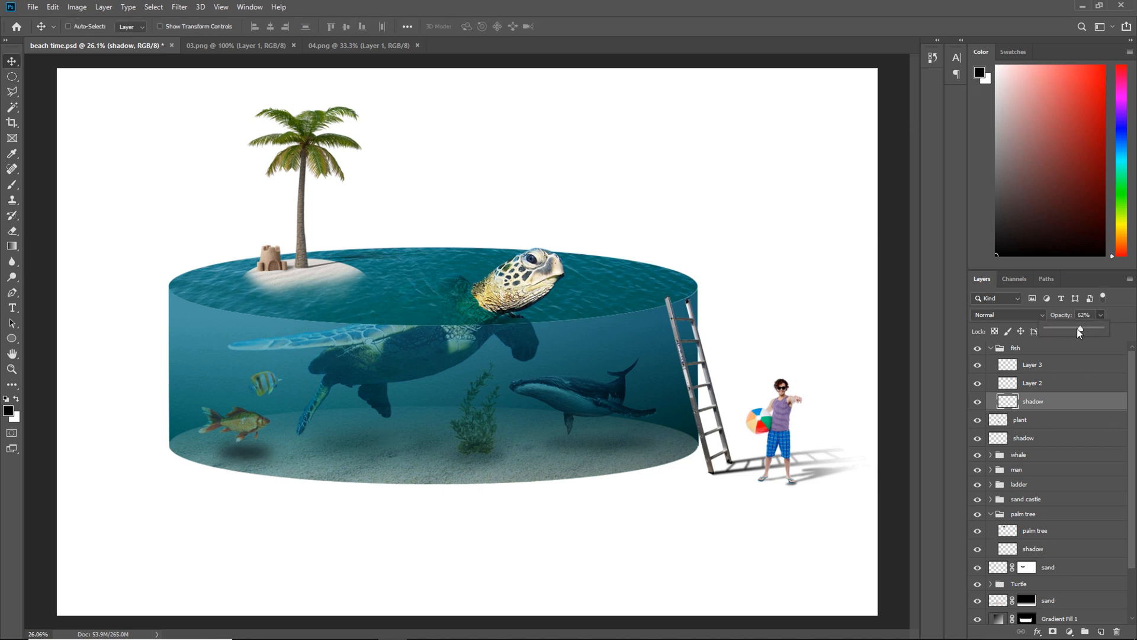
Lower the goldfish shadow's opacity and flatten it to fit on the sand under the fish
{"action": "mouse_move", "coordinate": [1076, 328]}
{"action": "left_mouse_down"}
{"action": "mouse_move", "coordinate": [1065, 327]}
{"action": "mouse_move", "coordinate": [1086, 328]}
{"action": "left_mouse_up"}
{"action": "key", "text": "ctrl+t"}
{"action": "left_click_drag", "start_coordinate": [243, 432], "coordinate": [263, 464]}
{"action": "key", "text": "Return"}
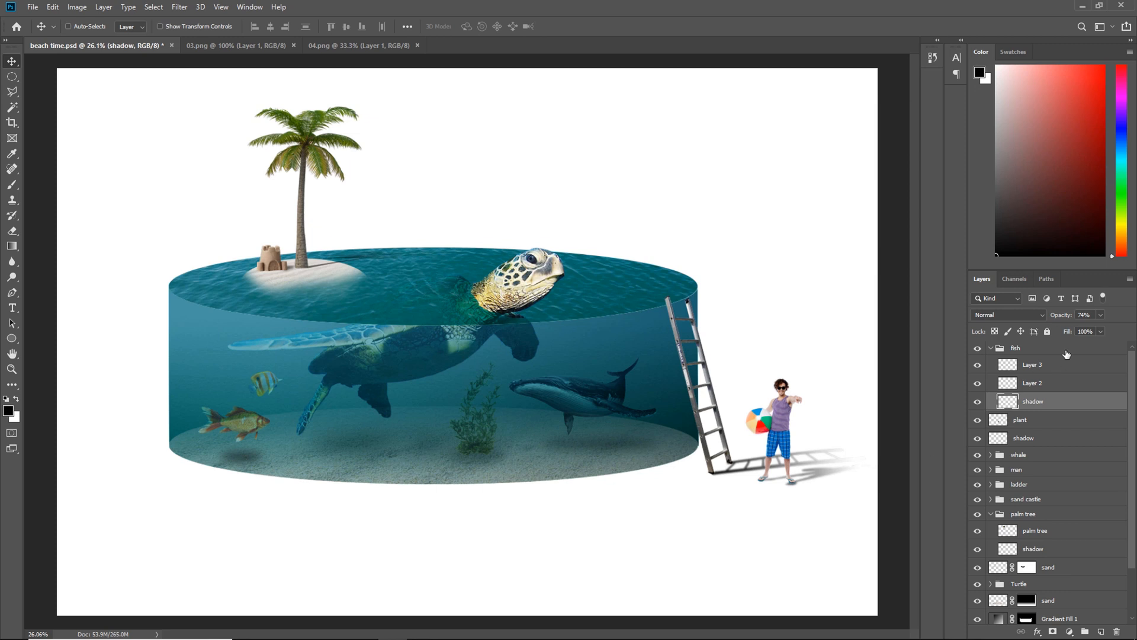
{"action": "left_click_drag", "start_coordinate": [1079, 328], "coordinate": [1081, 328]}
Group the plant layer with its shadow layer and name the group plant
{"action": "left_click", "coordinate": [991, 348]}
{"action": "left_click", "coordinate": [1014, 364]}
{"action": "left_click", "coordinate": [1027, 383], "text": "shift"}
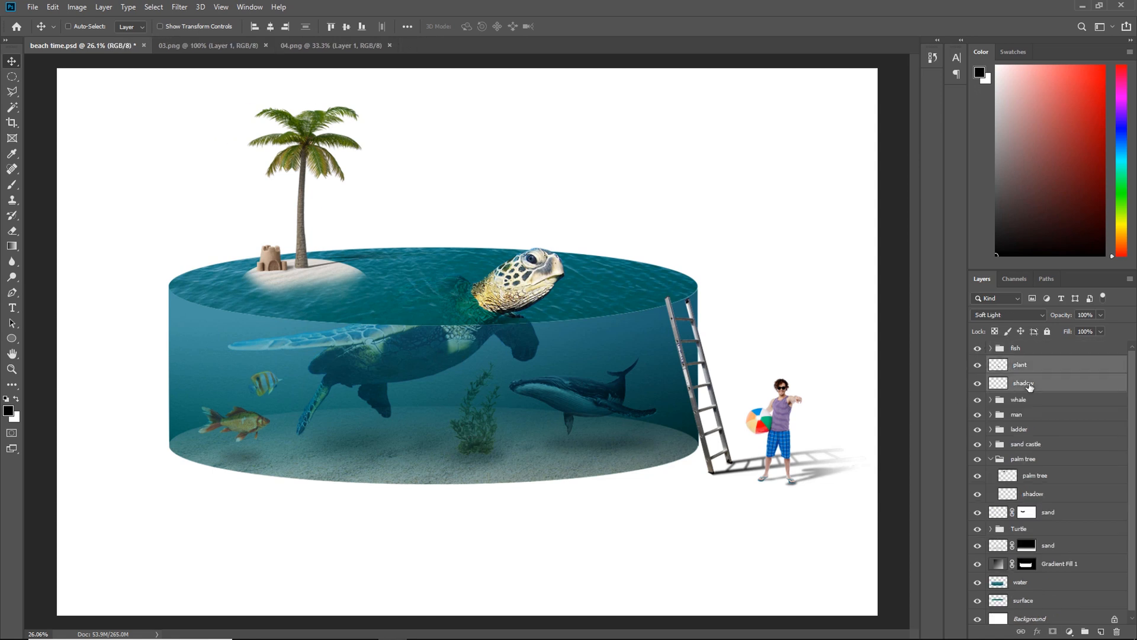
{"action": "key", "text": "ctrl+g"}
{"action": "double_click", "coordinate": [1022, 362]}
{"action": "type", "text": "p"}
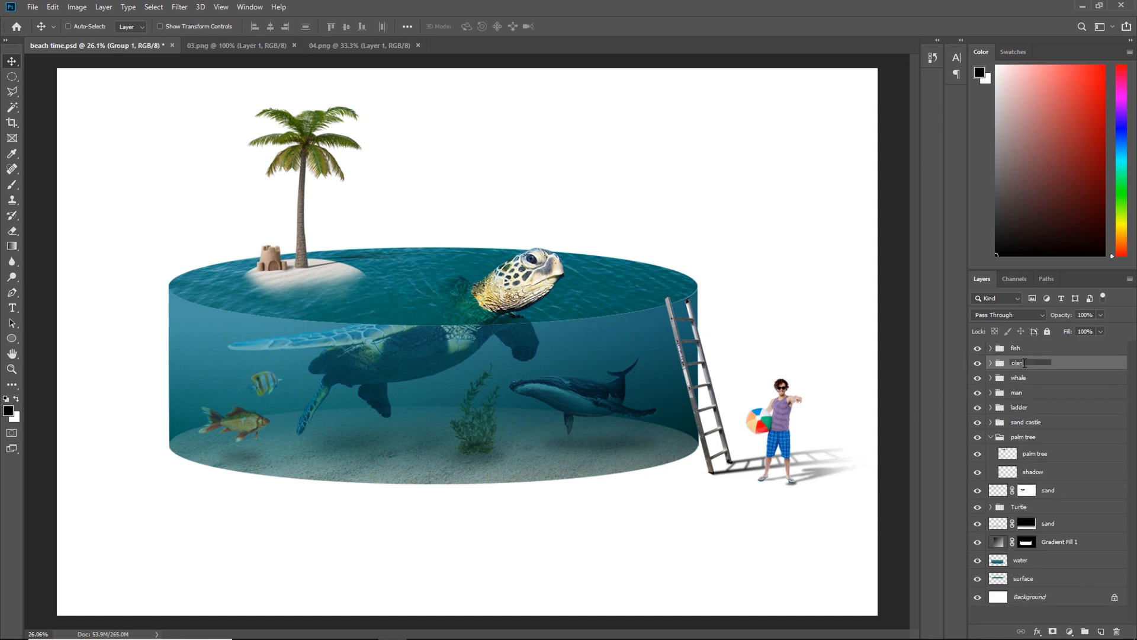
{"action": "type", "text": "lant"}
Bring the bubbles from bubbles.png into beach time.psd above the fish group, scale them down over the whale's head, and set them to Soft Light
{"action": "left_click", "coordinate": [1025, 347]}
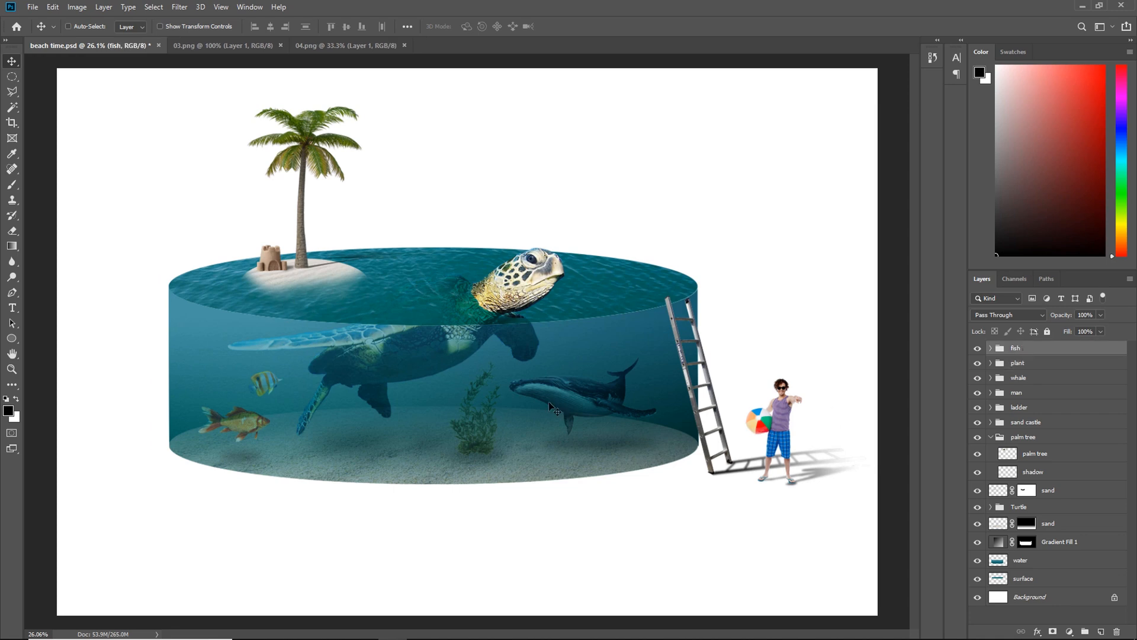
{"action": "left_click", "coordinate": [32, 6]}
{"action": "left_click", "coordinate": [45, 21]}
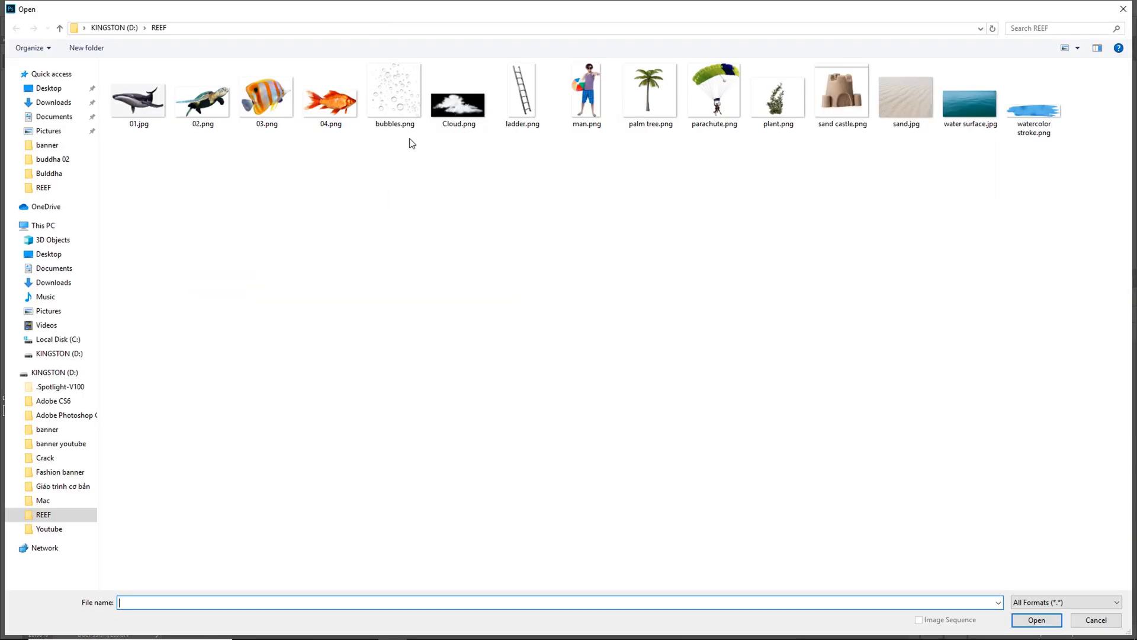
{"action": "key", "text": "Escape"}
{"action": "left_click_drag", "start_coordinate": [459, 286], "coordinate": [578, 397]}
{"action": "key", "text": "ctrl+t"}
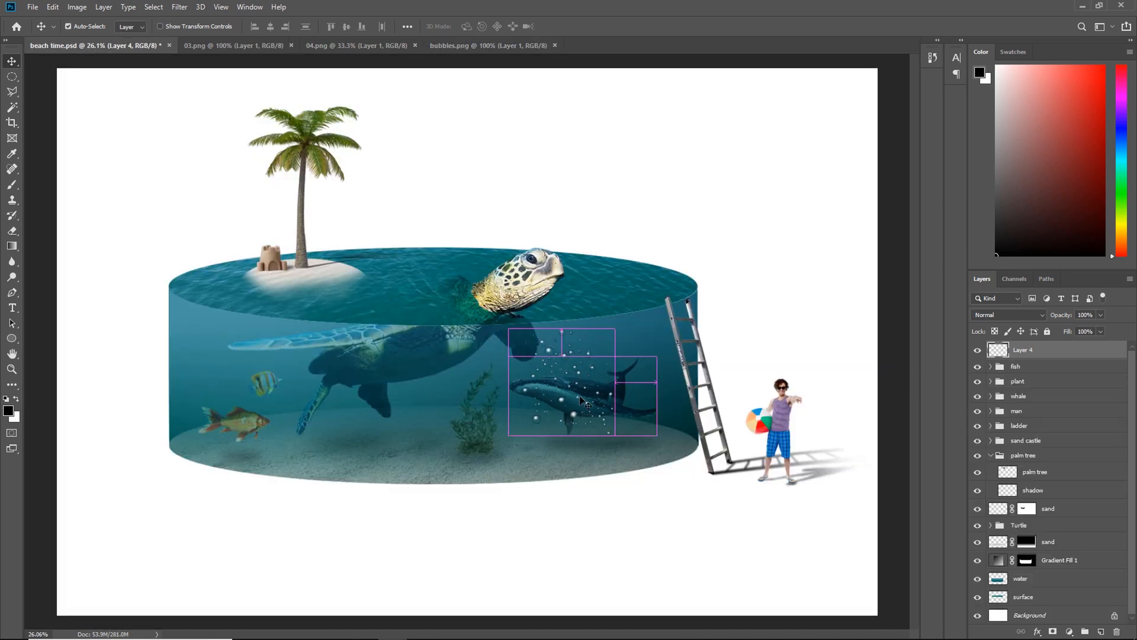
{"action": "left_click_drag", "start_coordinate": [616, 434], "coordinate": [589, 391]}
{"action": "key", "text": "Return"}
{"action": "left_click", "coordinate": [1007, 314]}
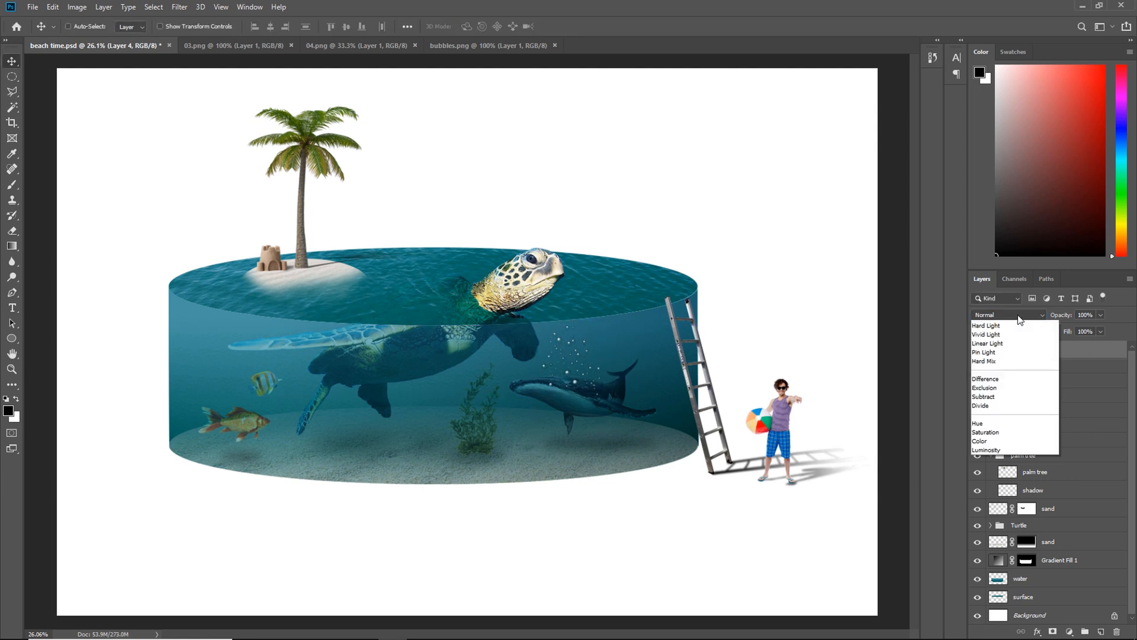
{"action": "left_click", "coordinate": [992, 467]}
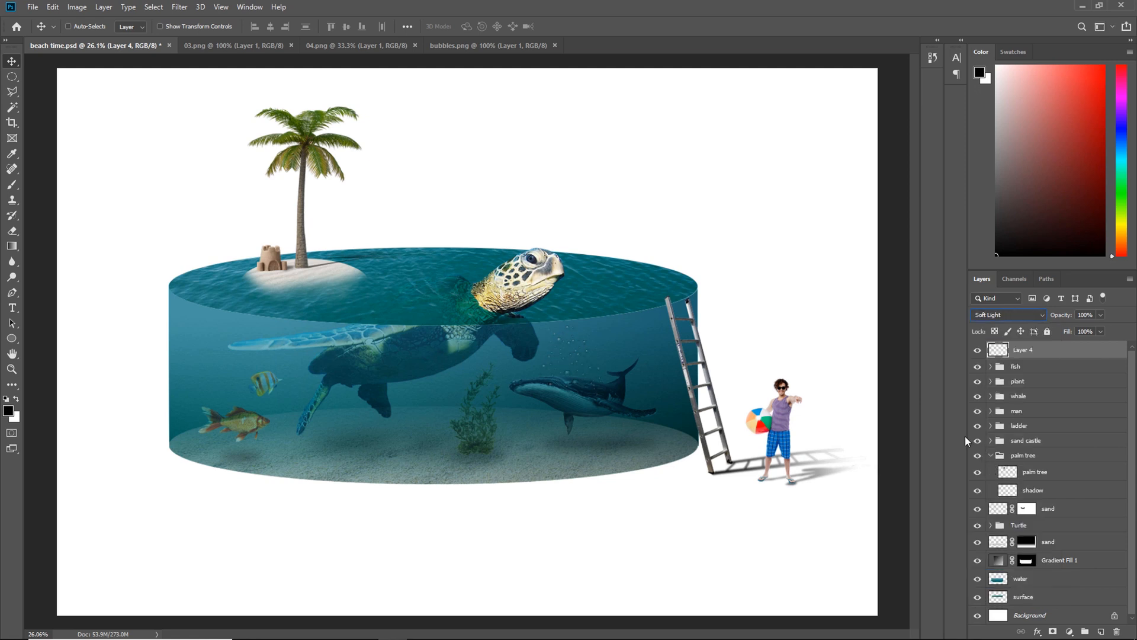
Duplicate the whale's bubbles to the striped fish and resize the copy to suit the smaller fish
{"action": "left_click_drag", "start_coordinate": [656, 367], "coordinate": [289, 406]}
{"action": "key", "text": "ctrl+t"}
{"action": "key", "text": "Return"}
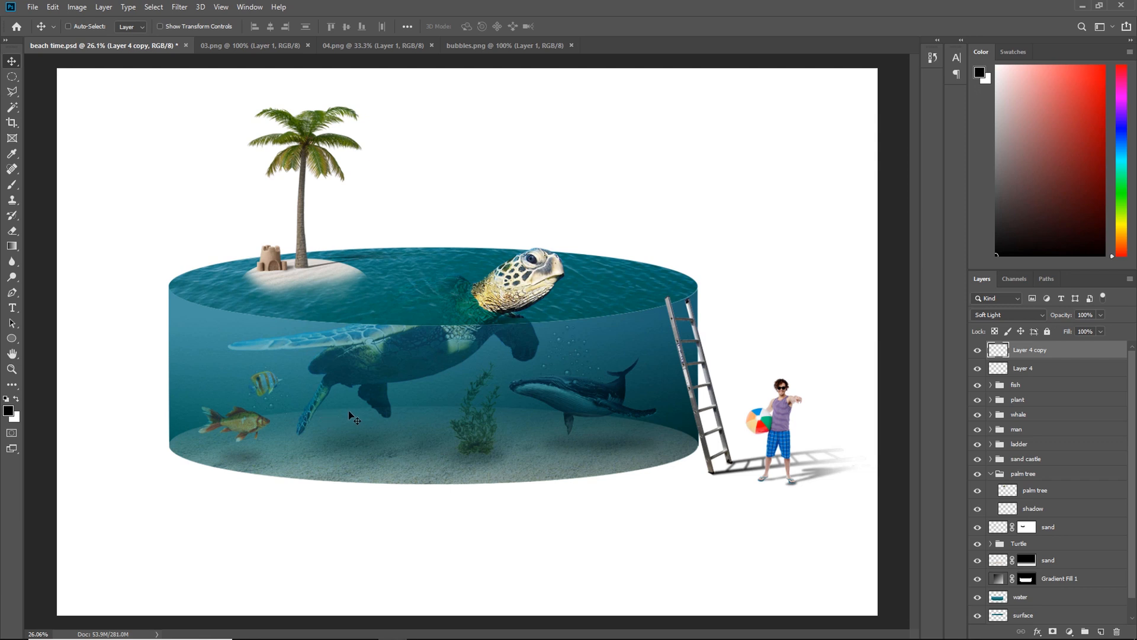
{"action": "scroll", "coordinate": [348, 410], "scroll_direction": "down", "scroll_amount": 1}
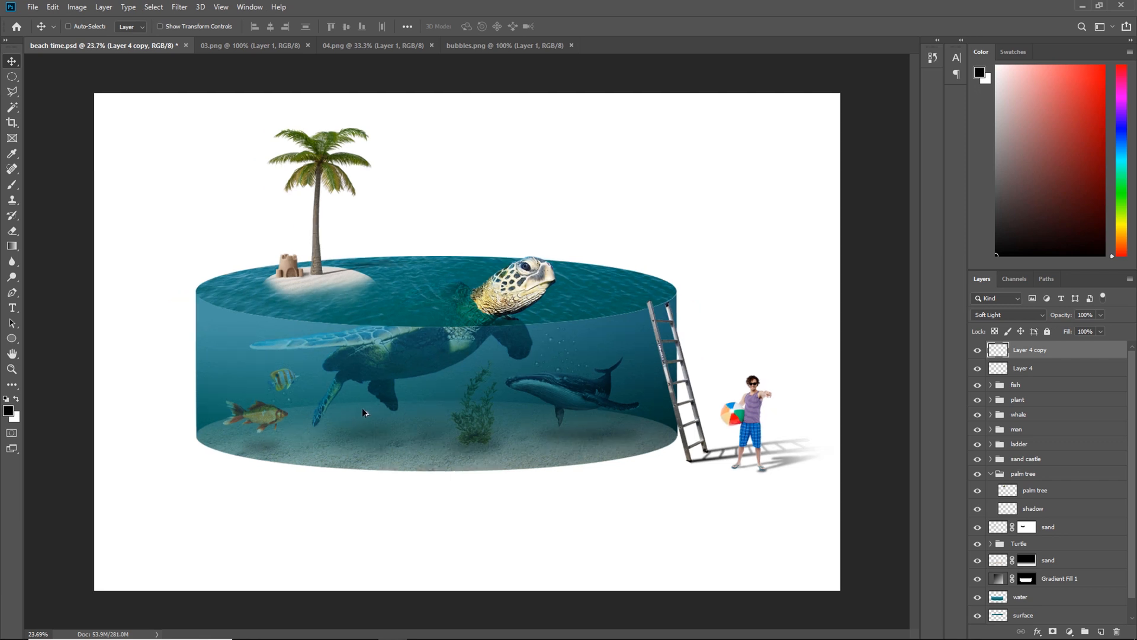
{"action": "scroll", "coordinate": [363, 412], "scroll_direction": "up", "scroll_amount": 1}
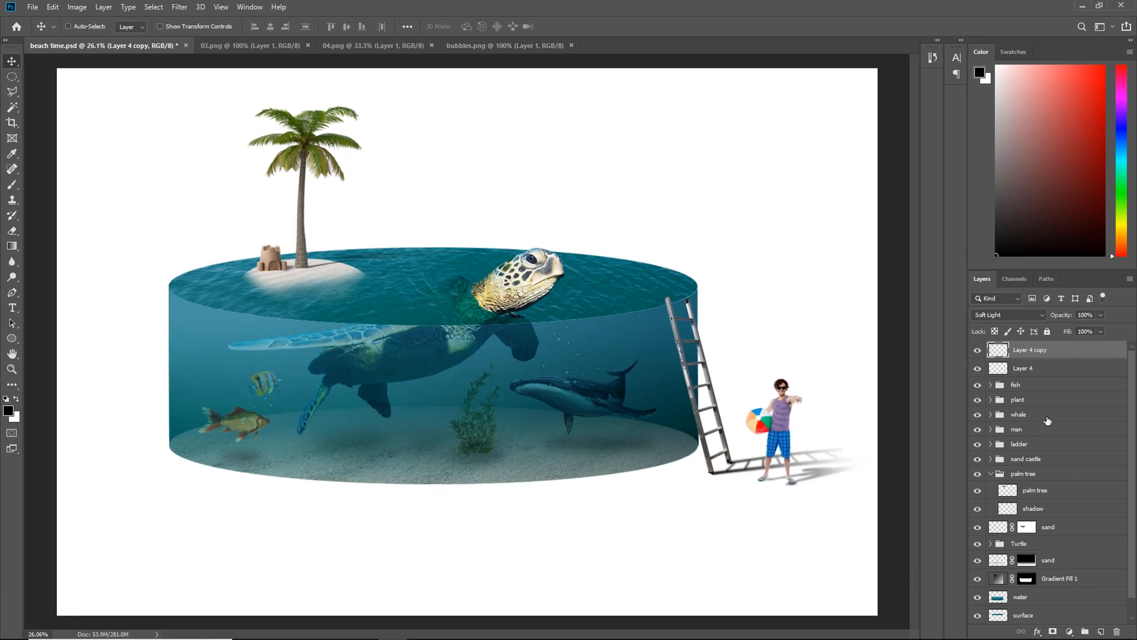
Rename the copied bubbles layer bubble, then group both bubble layers under the name bubble
{"action": "double_click", "coordinate": [1031, 350]}
{"action": "type", "text": "bubble"}
{"action": "key", "text": "Return"}
{"action": "left_click", "coordinate": [1032, 369], "text": "shift"}
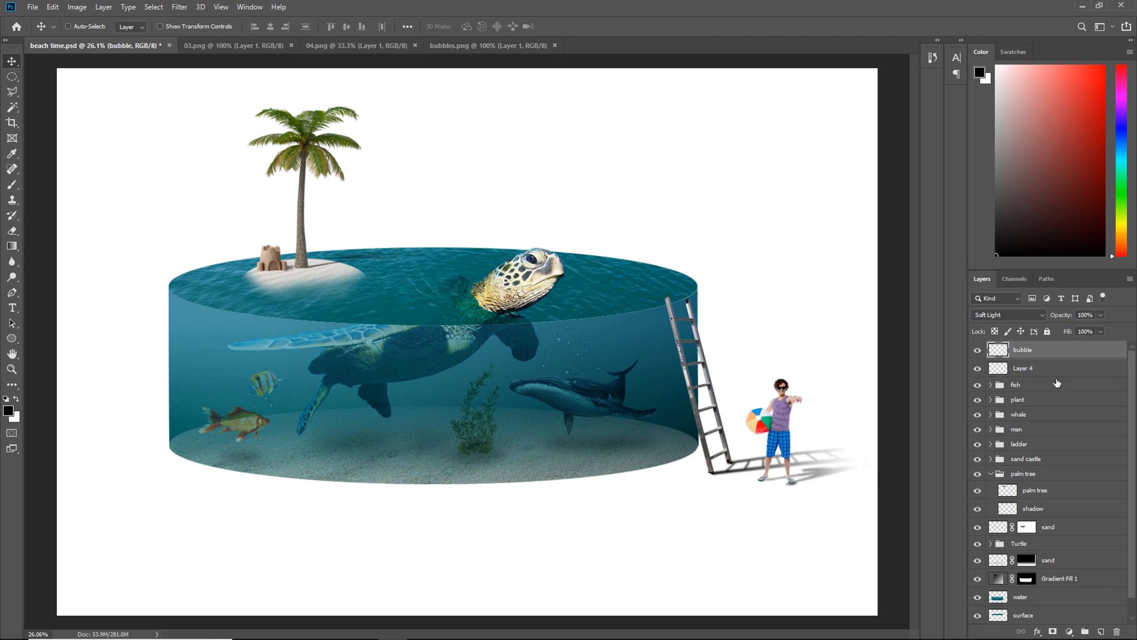
{"action": "key", "text": "ctrl+g"}
{"action": "double_click", "coordinate": [1020, 349]}
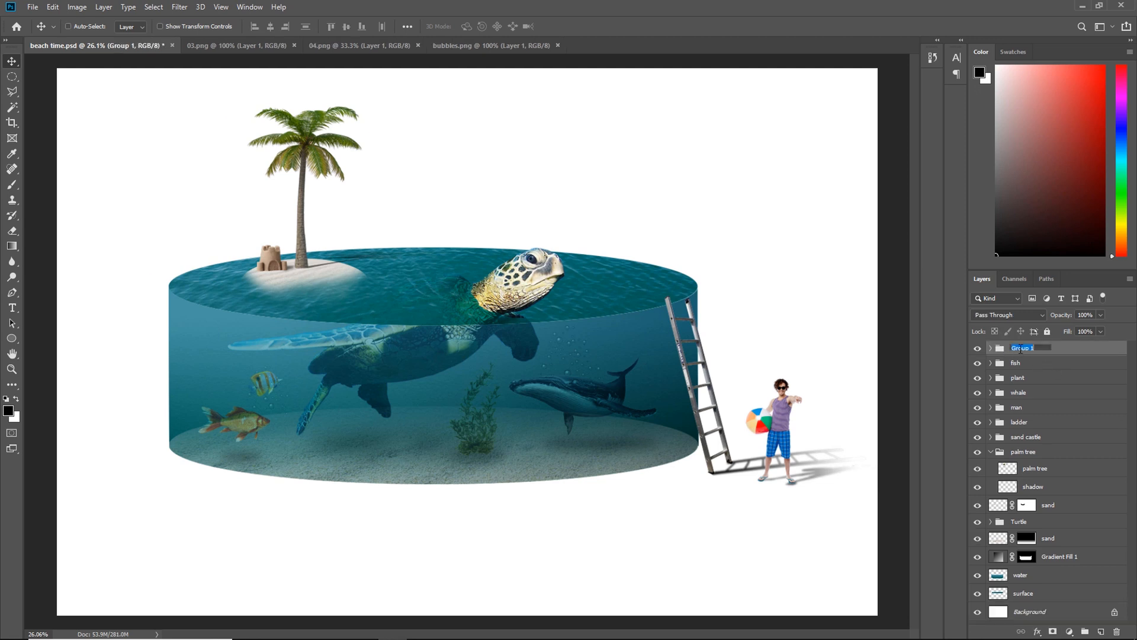
{"action": "key", "text": "Return"}
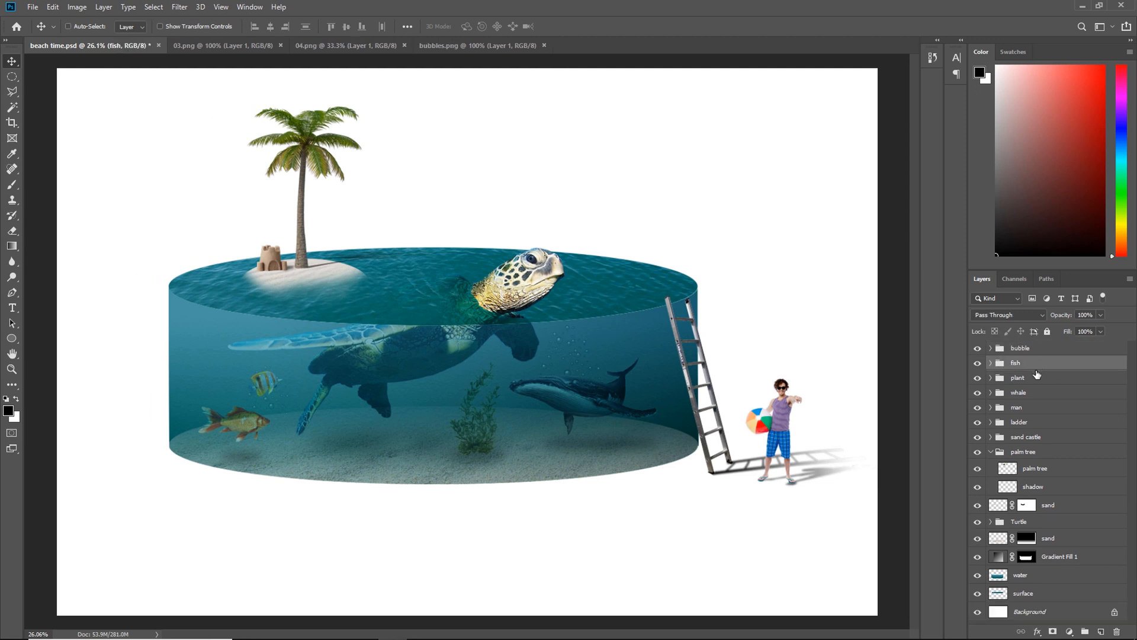
Add a linear Gradient Fill layer directly above the Background and make its black color stop dark blue
{"action": "left_click", "coordinate": [1046, 607]}
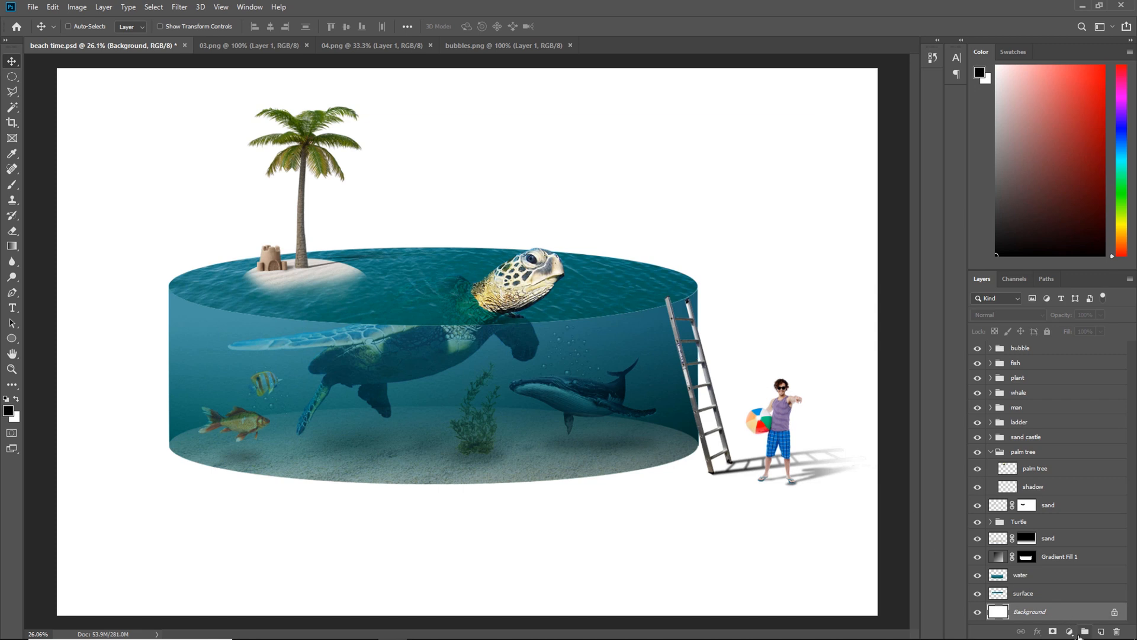
{"action": "left_click", "coordinate": [1070, 632]}
{"action": "left_click", "coordinate": [1060, 436]}
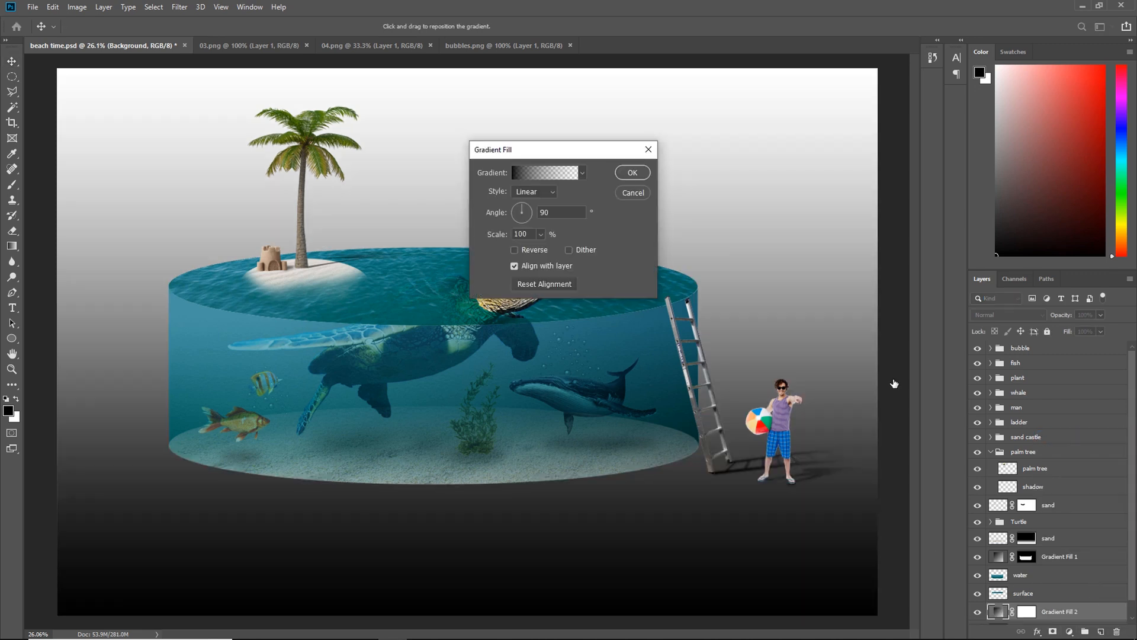
{"action": "left_click", "coordinate": [572, 175]}
{"action": "double_click", "coordinate": [740, 308]}
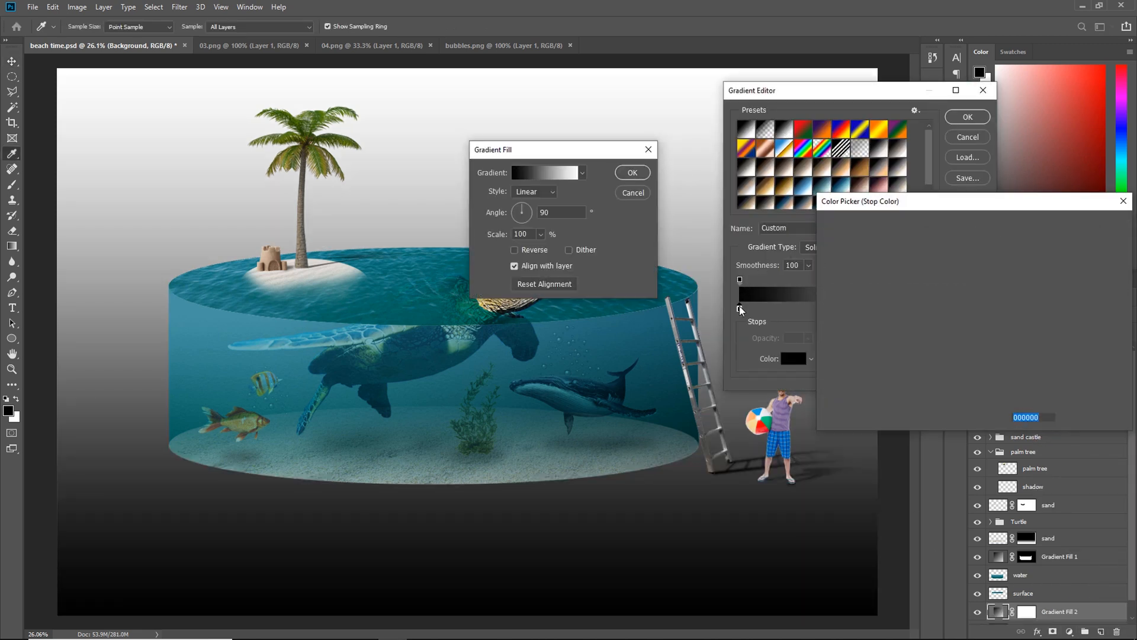
{"action": "type", "text": "06677c"}
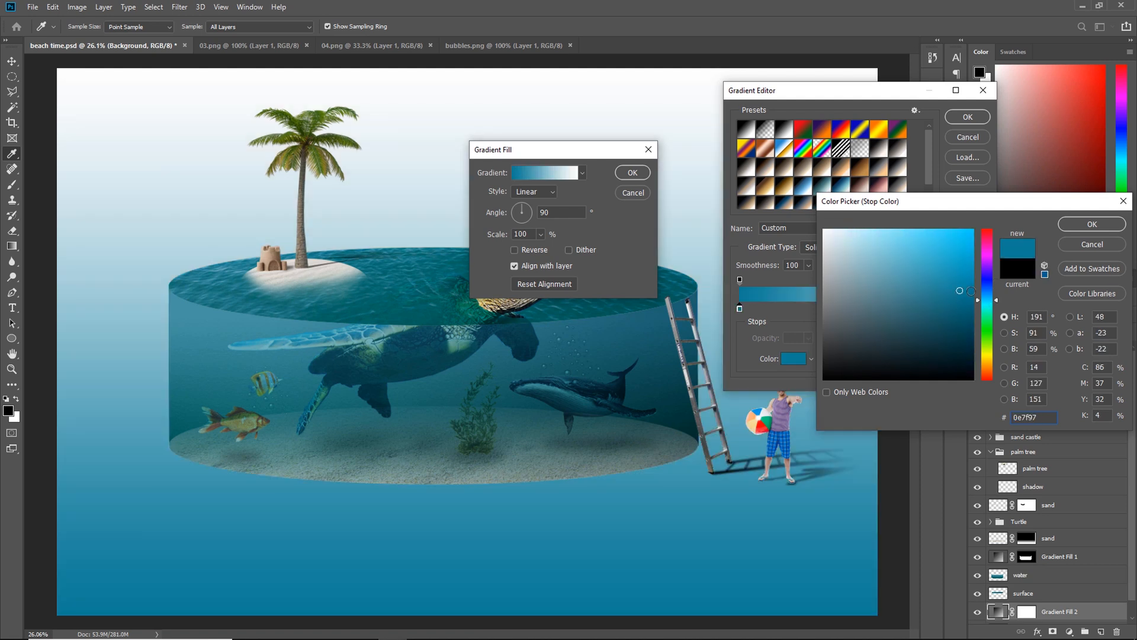
{"action": "left_click", "coordinate": [1078, 229]}
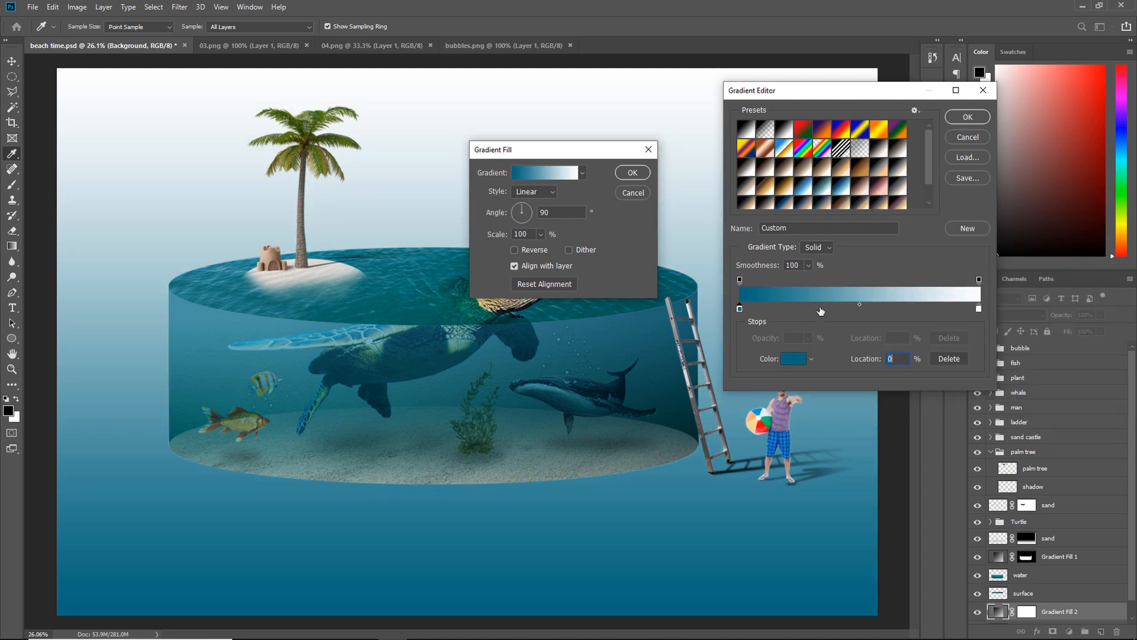
Add a middle color stop of 0ea4c4 to the gradient and move the stops closer together for a shorter blue-to-white transition
{"action": "left_click", "coordinate": [822, 308]}
{"action": "double_click", "coordinate": [822, 308]}
{"action": "left_click", "coordinate": [963, 264]}
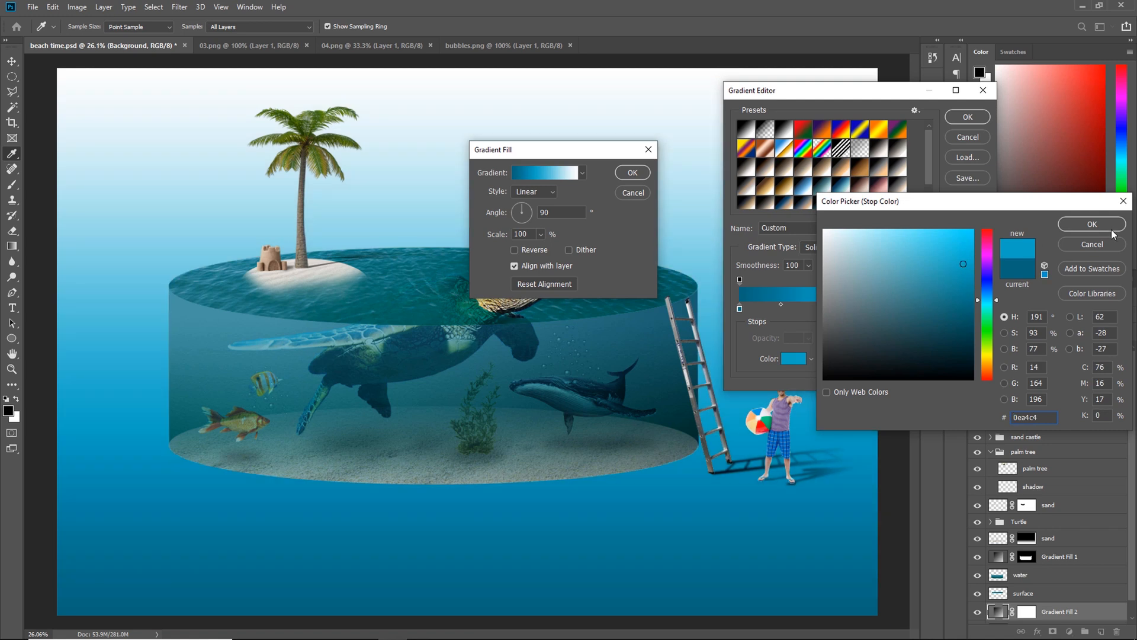
{"action": "left_click", "coordinate": [1111, 230]}
{"action": "left_click_drag", "start_coordinate": [985, 307], "coordinate": [803, 305]}
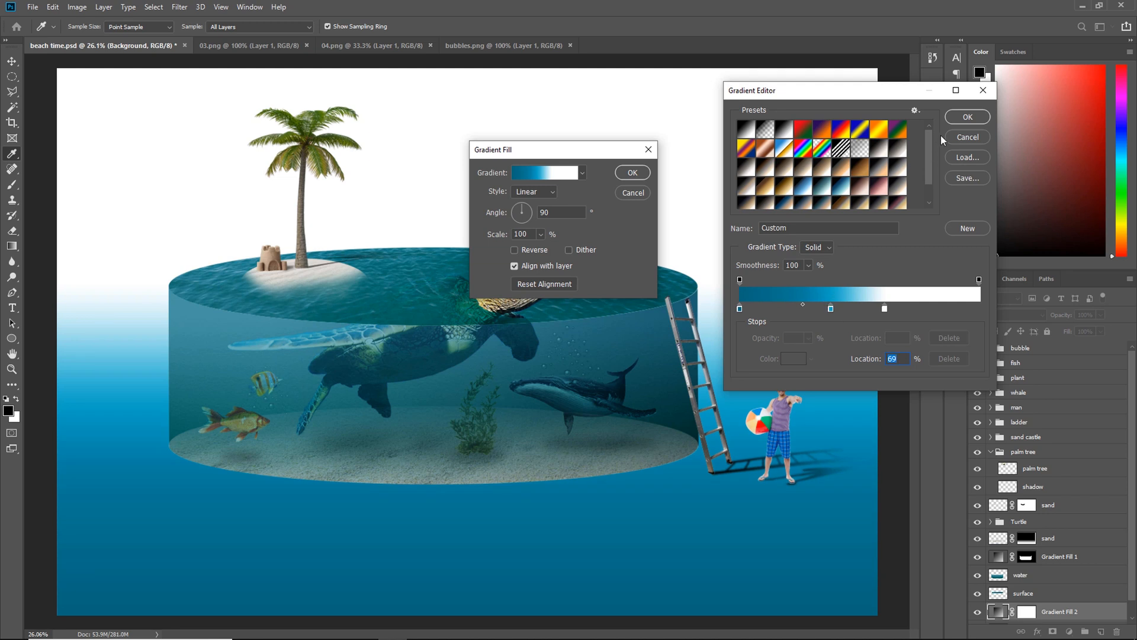
{"action": "left_click_drag", "start_coordinate": [741, 309], "coordinate": [813, 302]}
{"action": "left_click", "coordinate": [966, 117]}
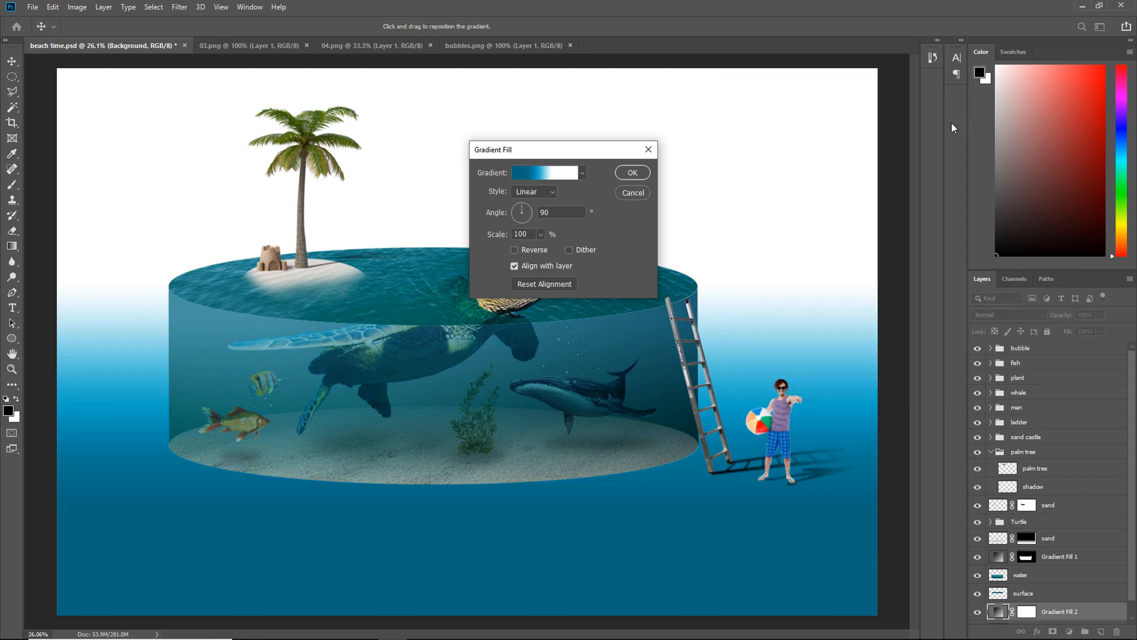
Reverse the background gradient and shift it upward so the blue fades to white as sky near the canvas's upper edge
{"action": "left_click", "coordinate": [537, 247]}
{"action": "left_click_drag", "start_coordinate": [449, 328], "coordinate": [456, 112]}
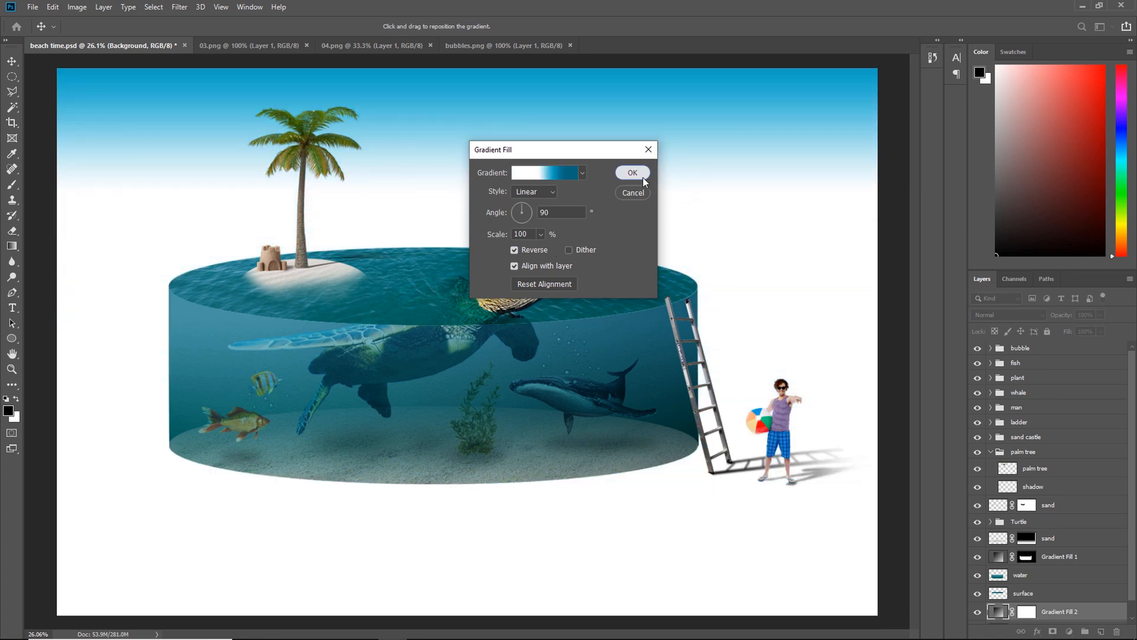
{"action": "left_click", "coordinate": [643, 177]}
Open parachute.png and bring the parachutist into beach time.psd, in the sky above the turtle
{"action": "left_click", "coordinate": [33, 8]}
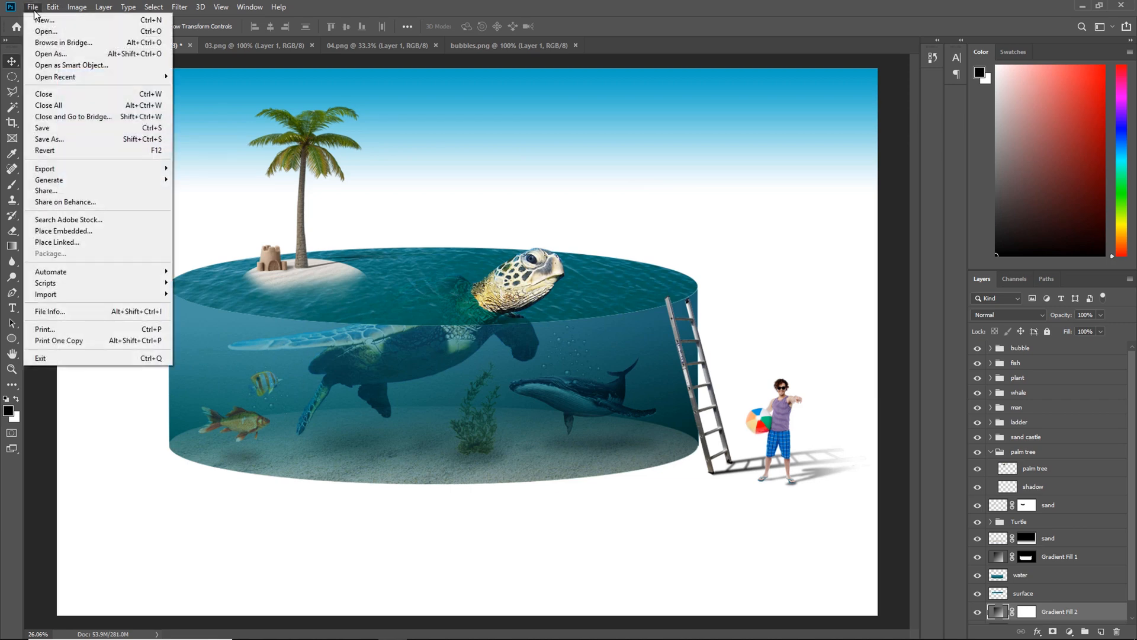
{"action": "left_click", "coordinate": [89, 33]}
{"action": "double_click", "coordinate": [722, 119]}
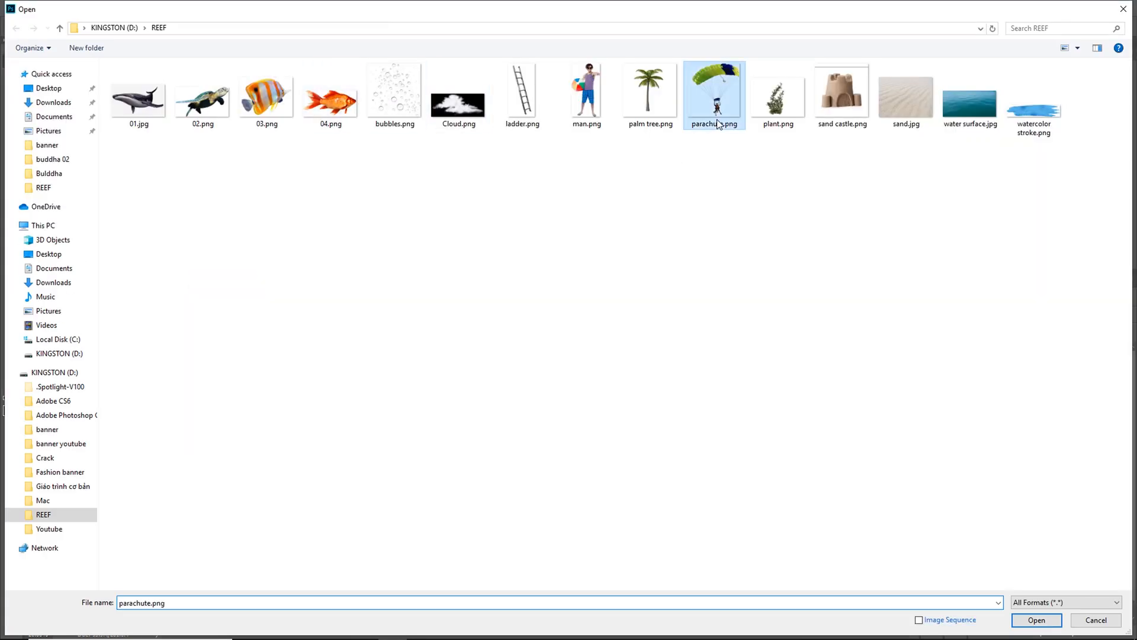
{"action": "left_click_drag", "start_coordinate": [569, 262], "coordinate": [645, 218]}
Enlarge the parachutist proportionally to about 217% and position it in the sky above the turtle's head
{"action": "key", "text": "ctrl+t"}
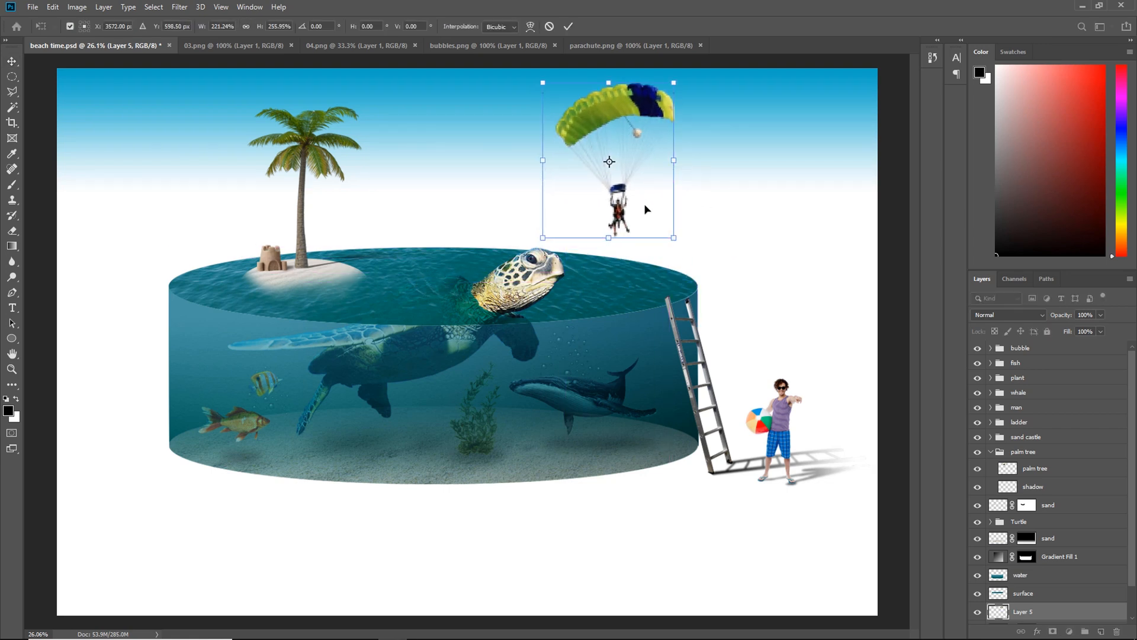
{"action": "key", "text": "Escape"}
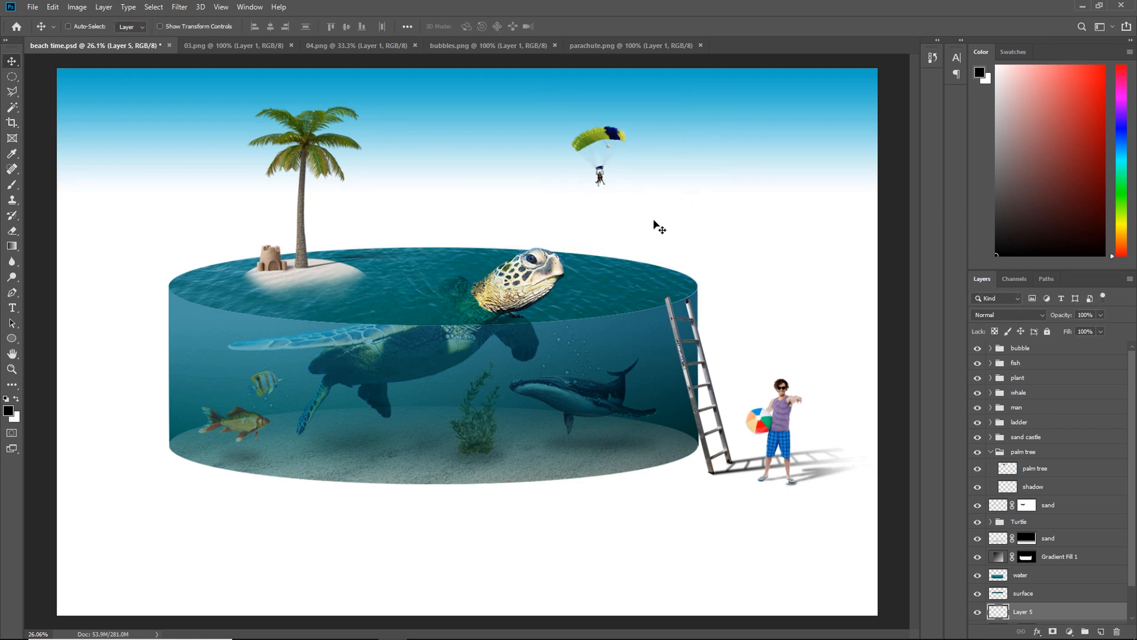
{"action": "key", "text": "ctrl+t"}
{"action": "mouse_move", "coordinate": [625, 195]}
{"action": "left_mouse_down"}
{"action": "mouse_move", "coordinate": [682, 245]}
{"action": "mouse_move", "coordinate": [619, 189]}
{"action": "mouse_move", "coordinate": [600, 189]}
{"action": "mouse_move", "coordinate": [630, 214]}
{"action": "mouse_move", "coordinate": [606, 196]}
{"action": "left_mouse_up"}
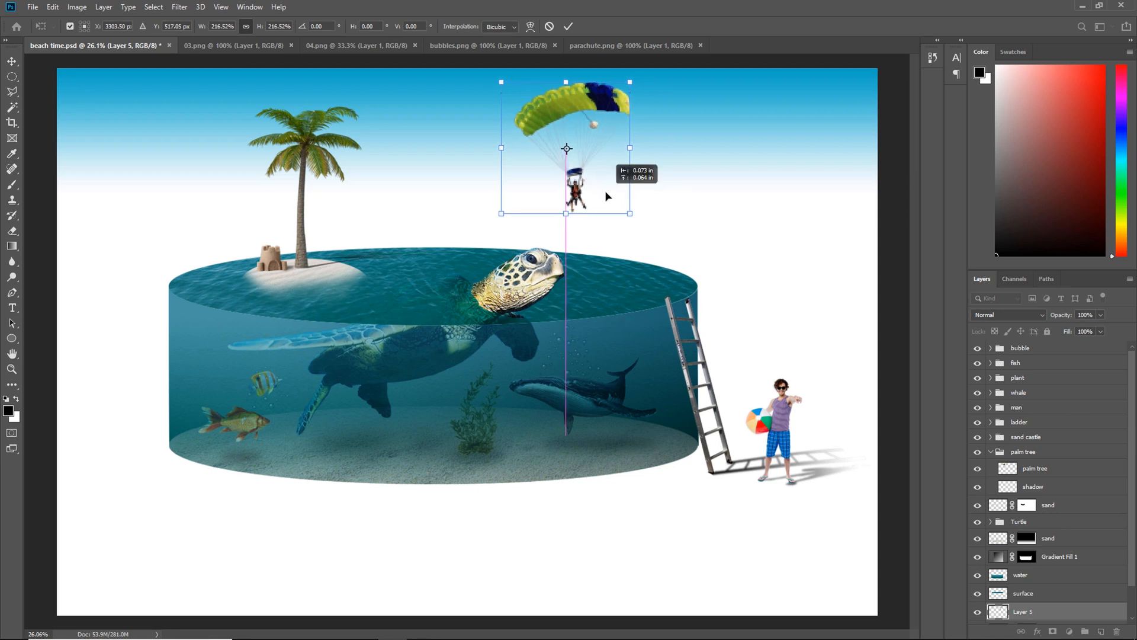
{"action": "key", "text": "Return"}
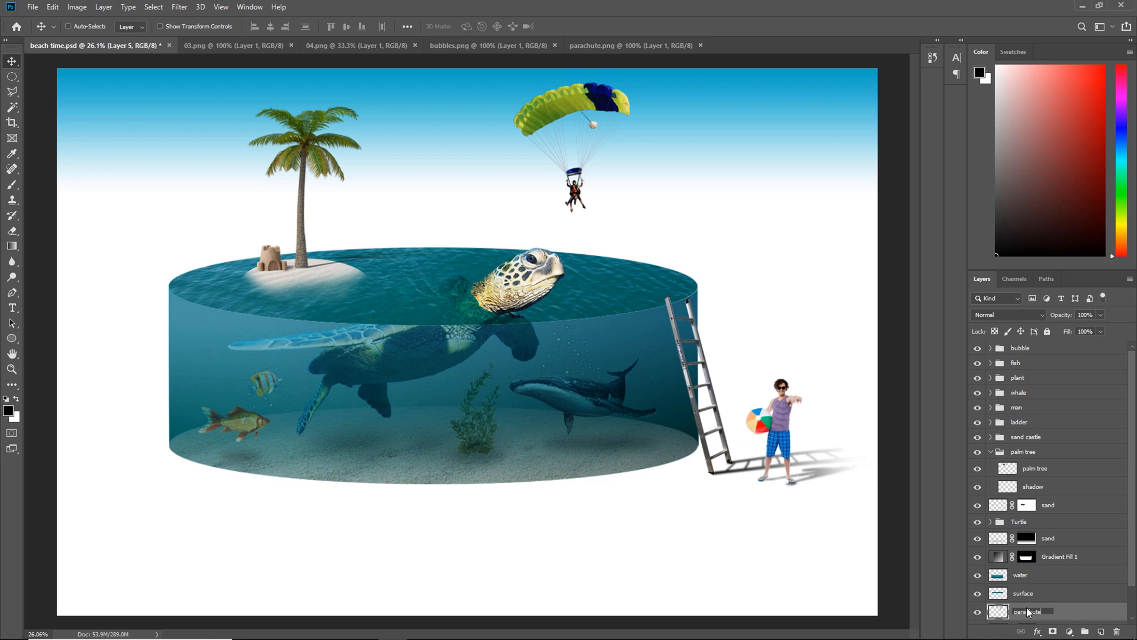
Name the parachutist layer "parachute" and move it above the bubble group at the head of the layer stack
{"action": "type", "text": "chute"}
{"action": "key", "text": "Return"}
{"action": "left_click_drag", "start_coordinate": [1026, 610], "coordinate": [1045, 350]}
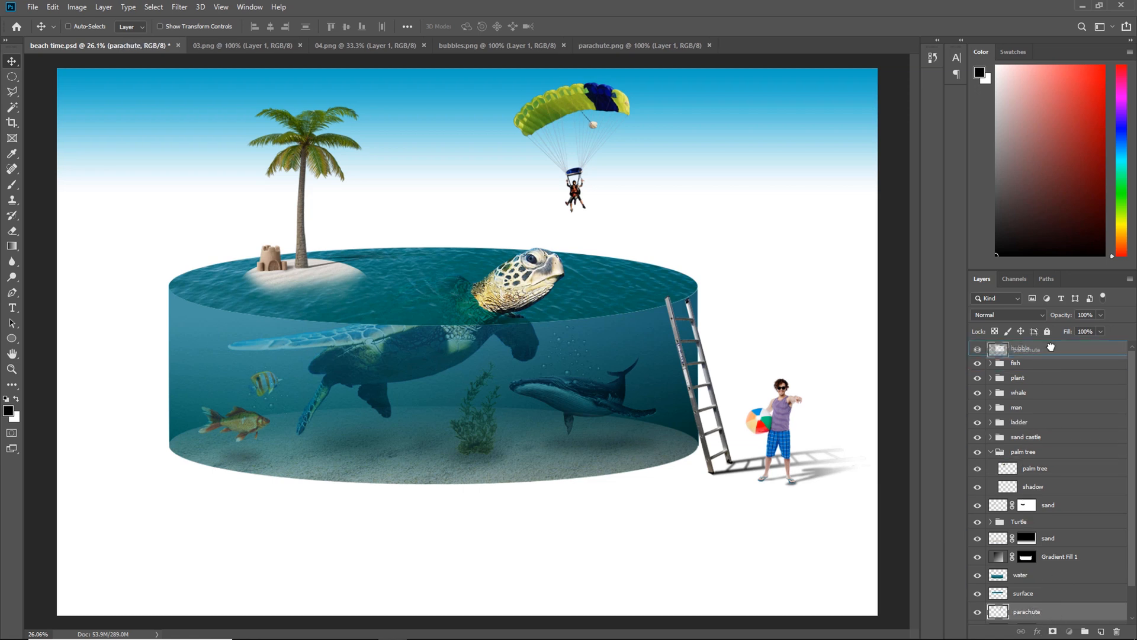
{"action": "key", "text": "ctrl+z"}
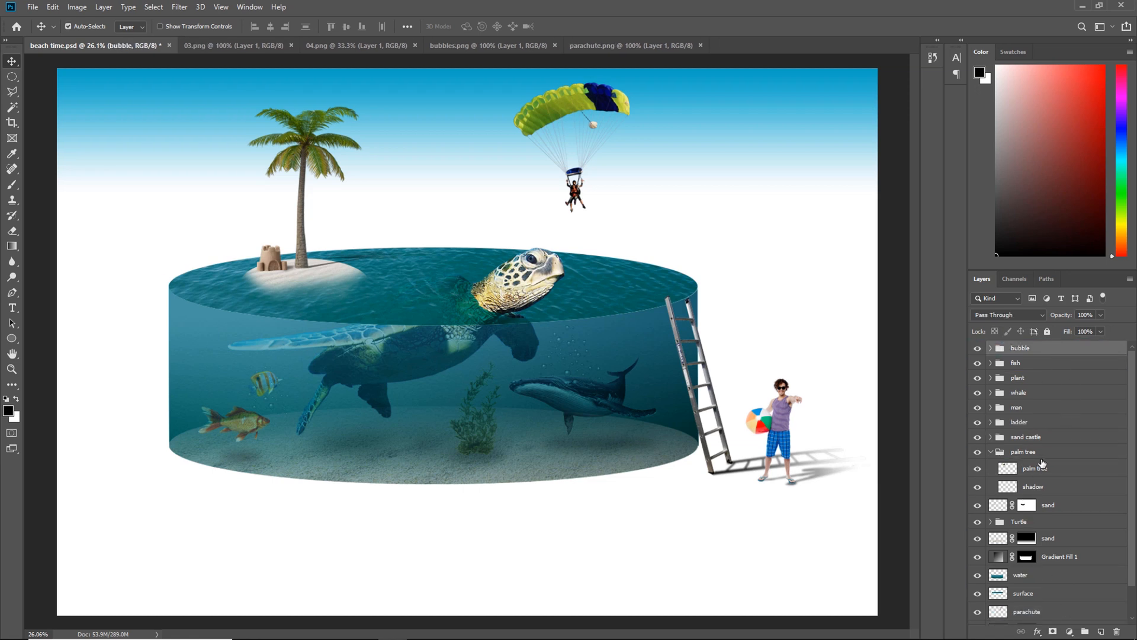
{"action": "left_click_drag", "start_coordinate": [1028, 611], "coordinate": [1041, 343]}
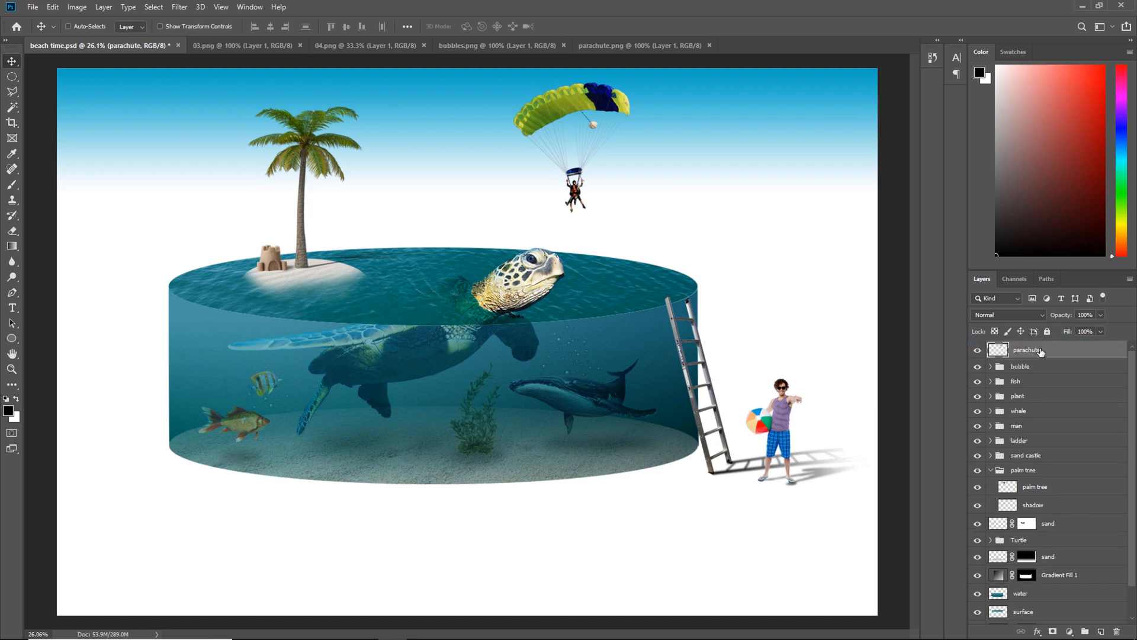
Open Cloud.png, close the bubbles.png and parachute.png source images, and bring the cloud into beach time.psd
{"action": "left_click", "coordinate": [33, 8]}
{"action": "left_click", "coordinate": [42, 26]}
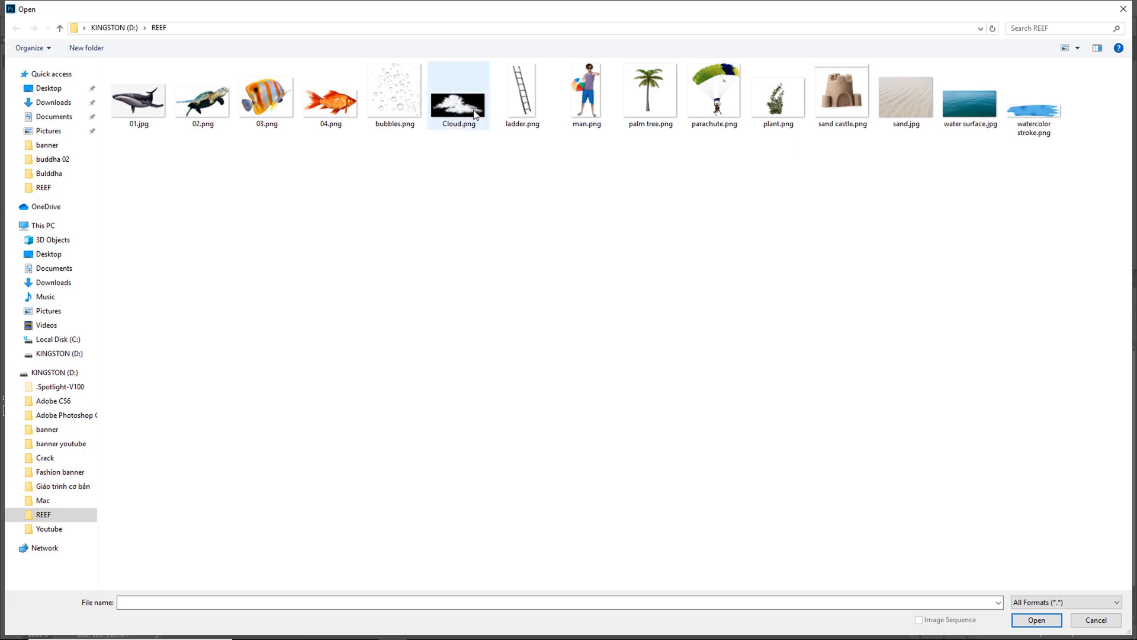
{"action": "double_click", "coordinate": [476, 113]}
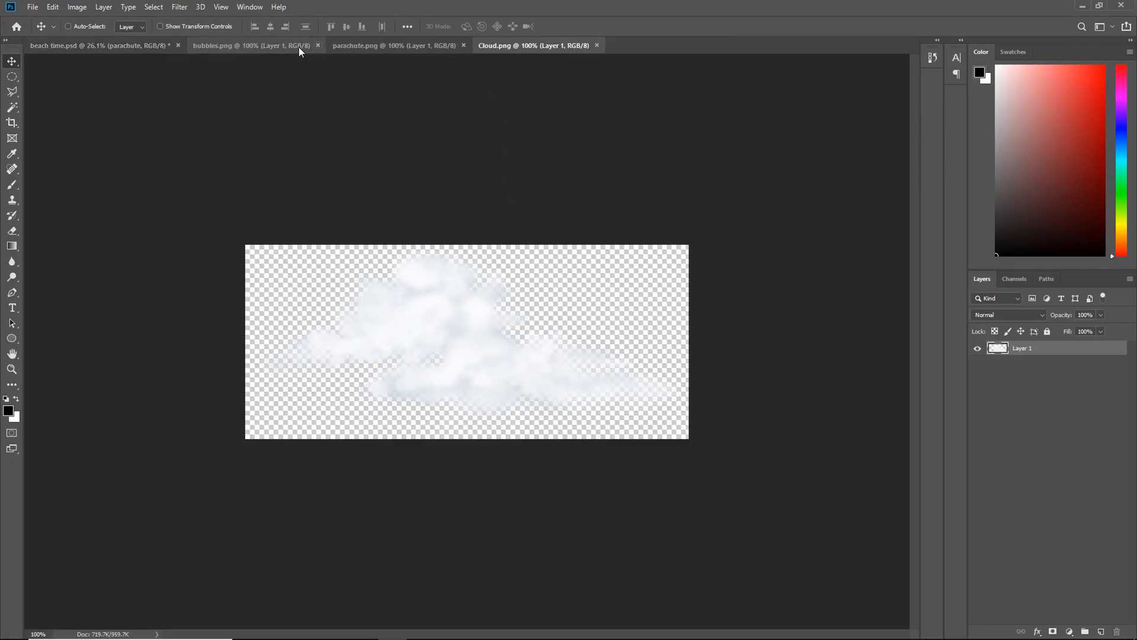
{"action": "left_click", "coordinate": [299, 47]}
{"action": "left_click", "coordinate": [318, 46]}
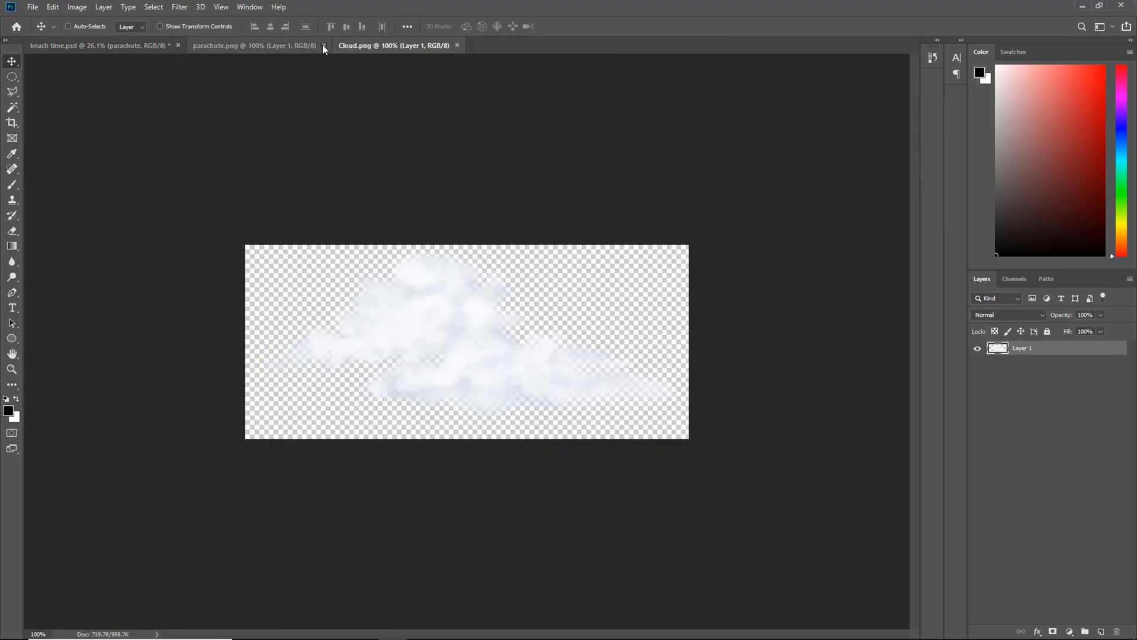
{"action": "left_click", "coordinate": [322, 46]}
{"action": "left_click_drag", "start_coordinate": [450, 332], "coordinate": [468, 199]}
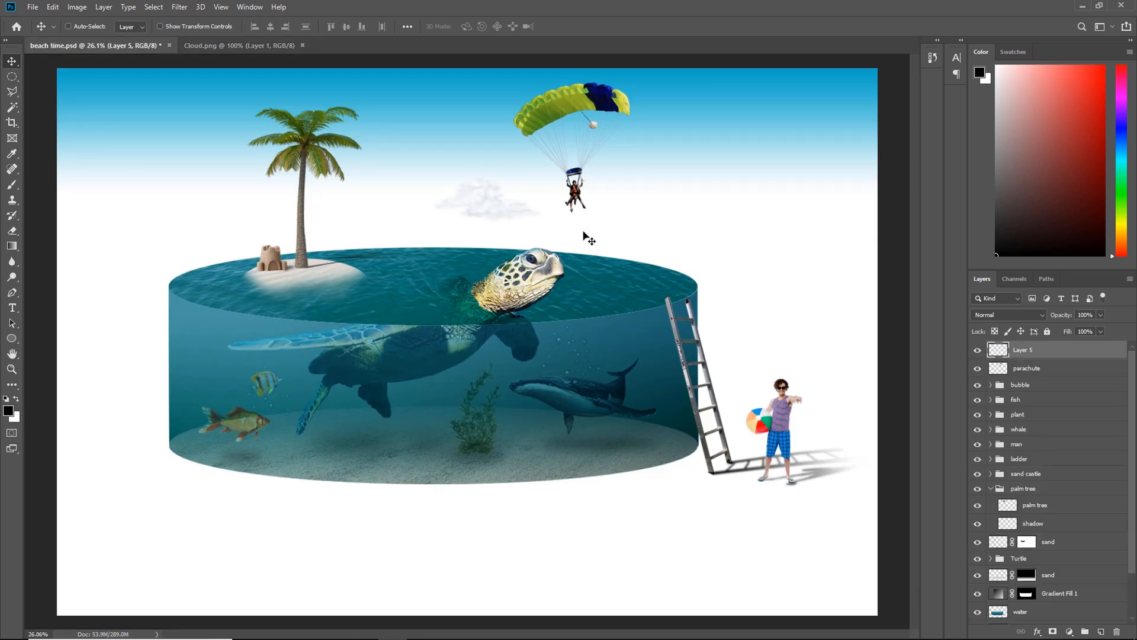
Place the cloud layer directly below the surface layer and enlarge the cloud proportionally in the sky behind the parachutist
{"action": "left_click_drag", "start_coordinate": [1031, 352], "coordinate": [1035, 585]}
{"action": "left_click_drag", "start_coordinate": [468, 178], "coordinate": [418, 130]}
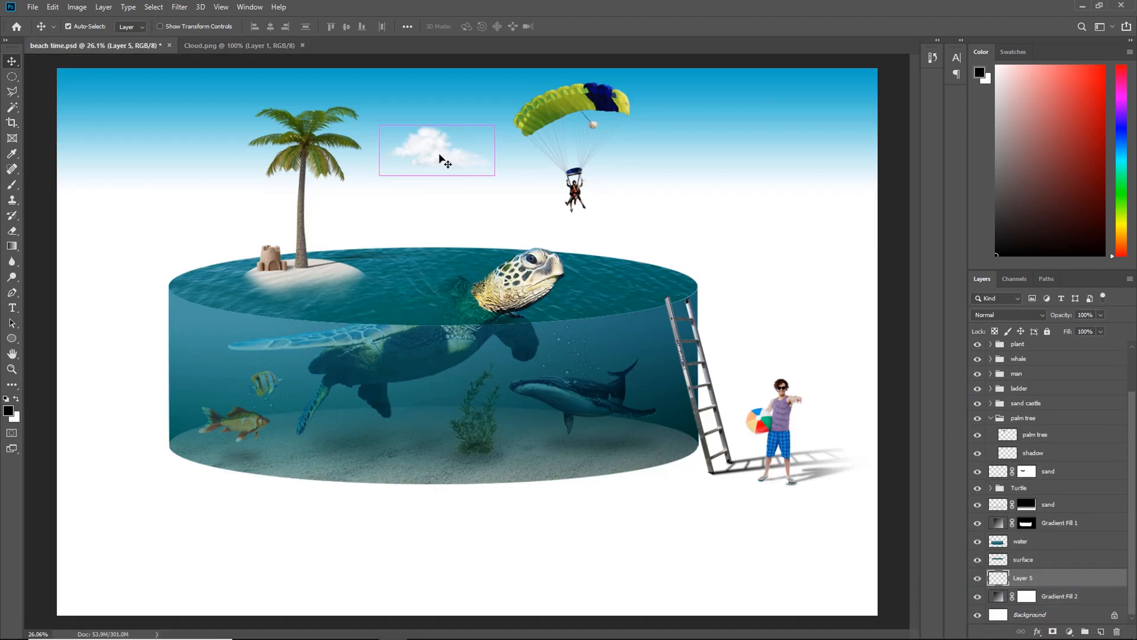
{"action": "key", "text": "ctrl+t"}
{"action": "left_click_drag", "start_coordinate": [497, 177], "coordinate": [743, 287]}
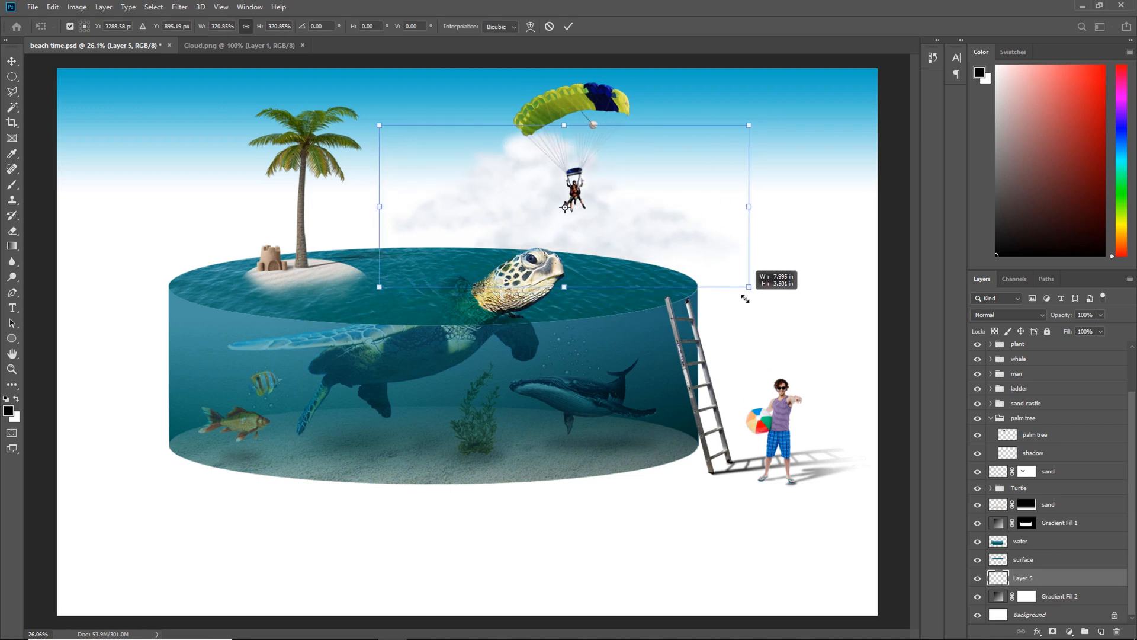
{"action": "left_click_drag", "start_coordinate": [675, 262], "coordinate": [699, 208]}
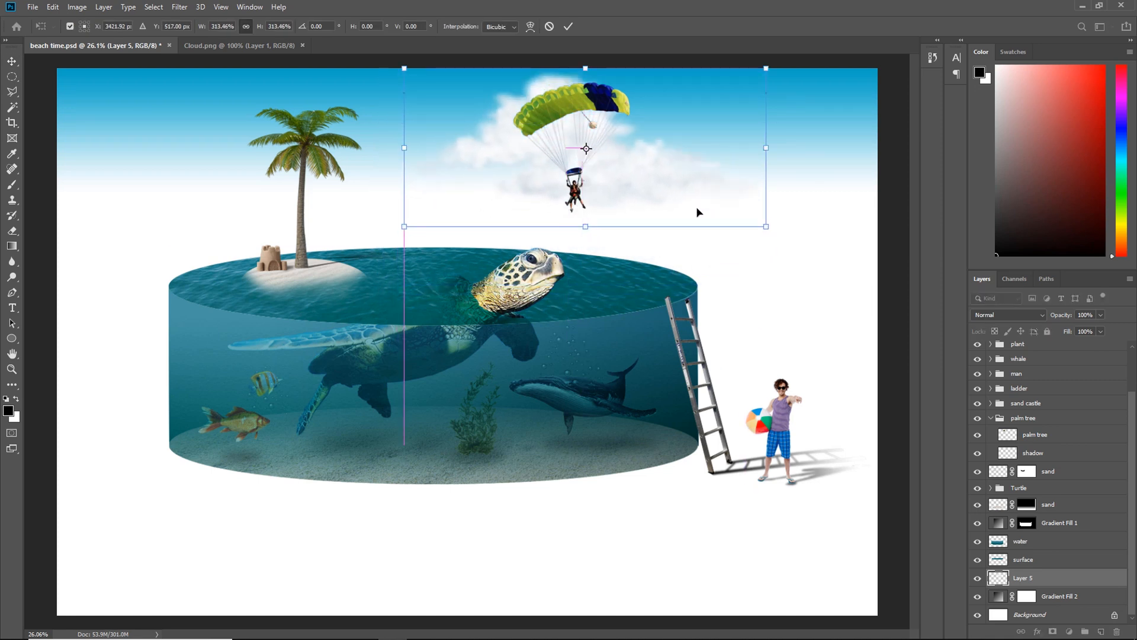
{"action": "left_click_drag", "start_coordinate": [766, 230], "coordinate": [789, 247]}
{"action": "left_click_drag", "start_coordinate": [699, 195], "coordinate": [655, 199]}
{"action": "key", "text": "Return"}
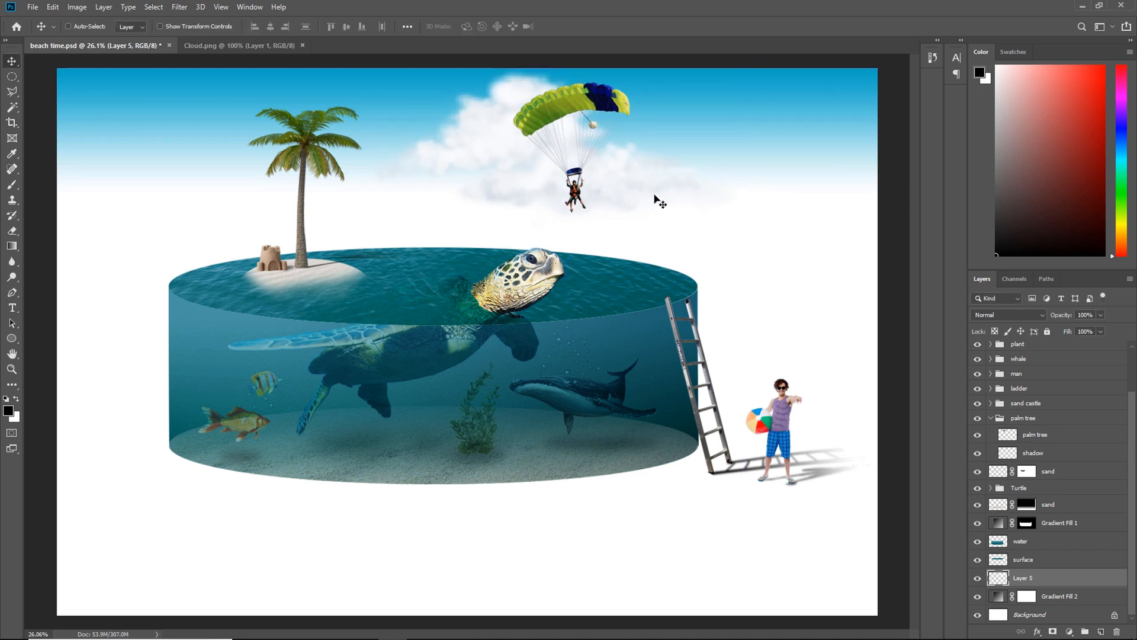
Stamp all visible layers above the plant group and apply a 50-300mm Zoom lens flare at 100% brightness beside the palm crown
{"action": "left_click", "coordinate": [1019, 344]}
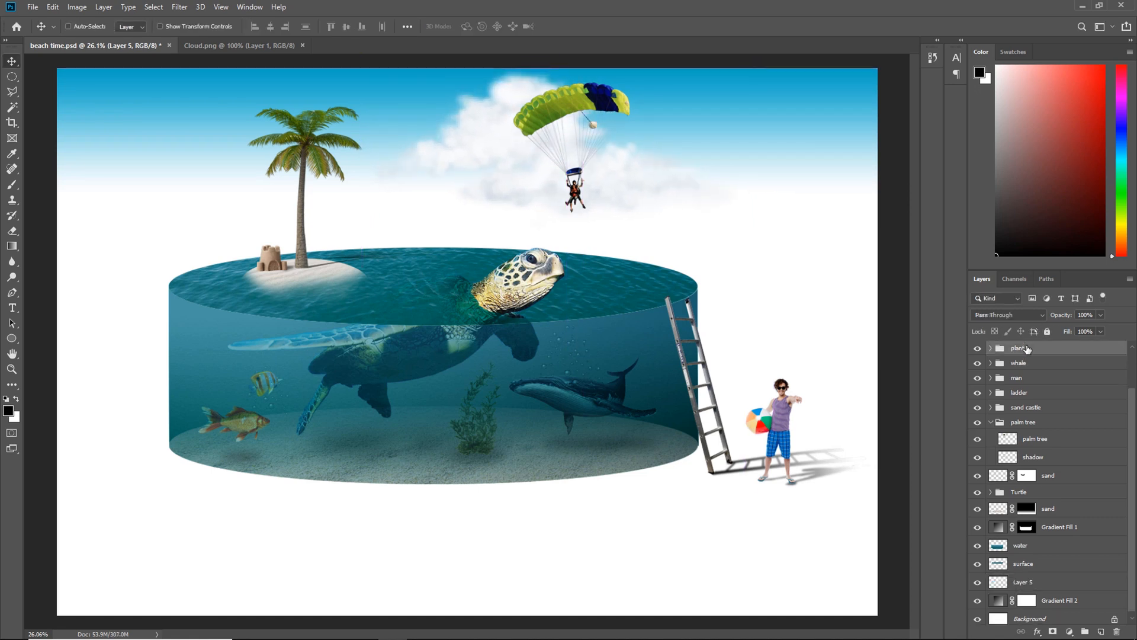
{"action": "key", "text": "ctrl+shift+alt+e"}
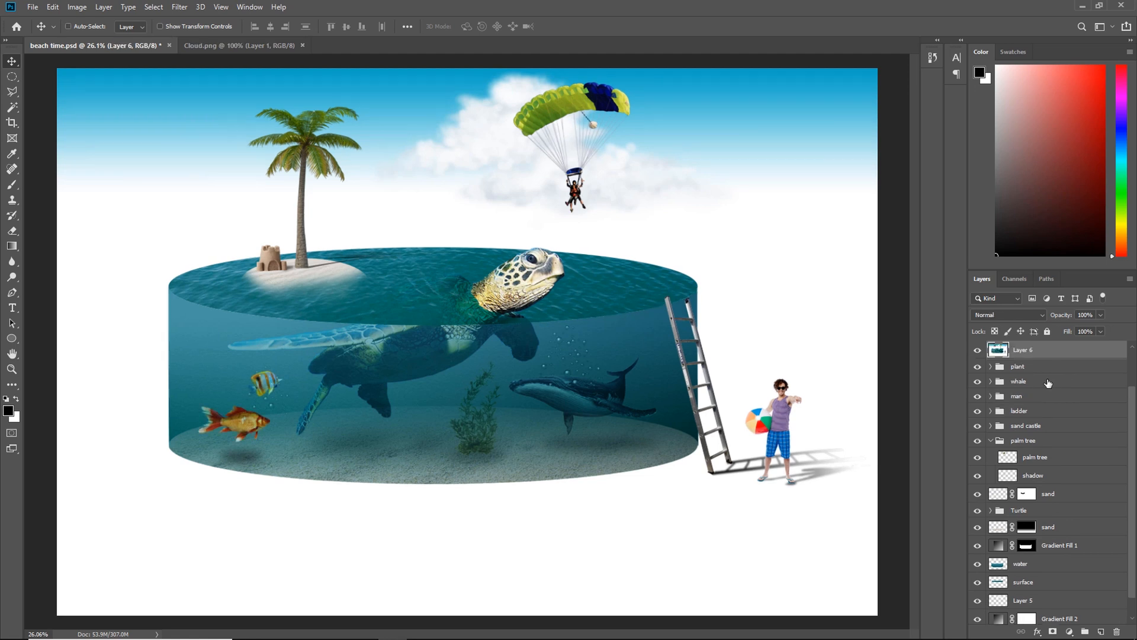
{"action": "left_click", "coordinate": [179, 9]}
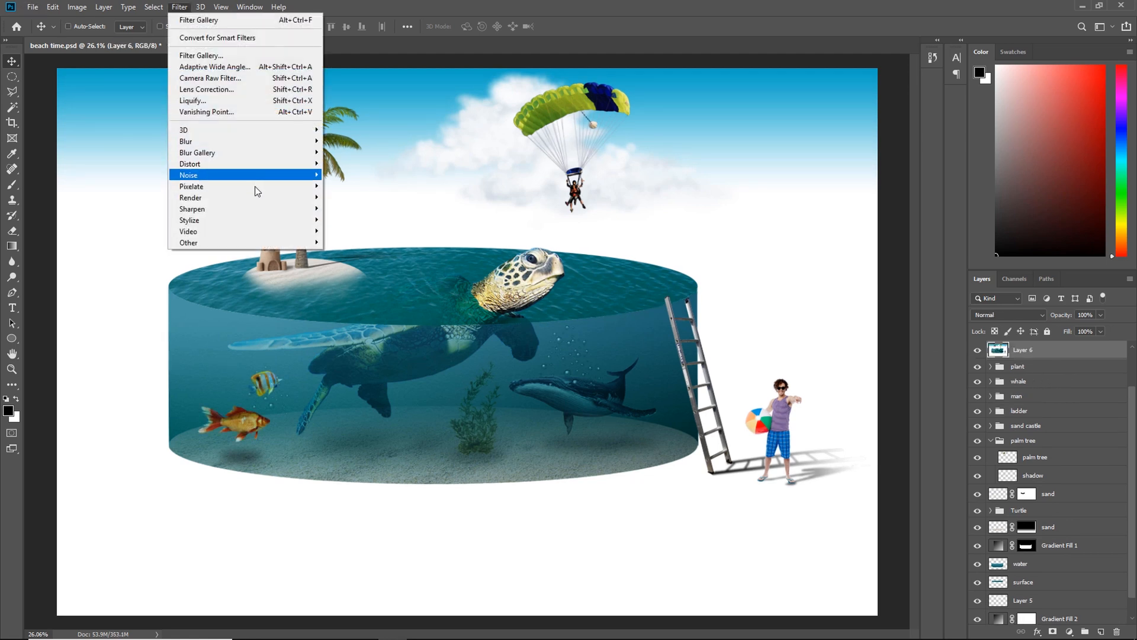
{"action": "mouse_move", "coordinate": [249, 233]}
{"action": "left_click", "coordinate": [363, 274]}
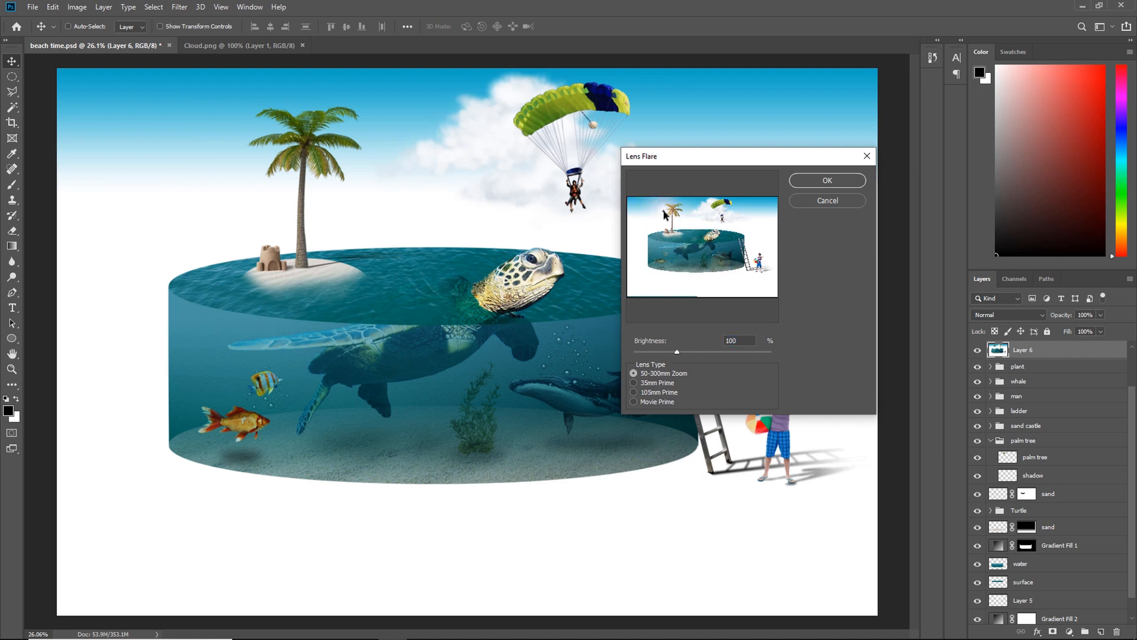
{"action": "left_click", "coordinate": [805, 180]}
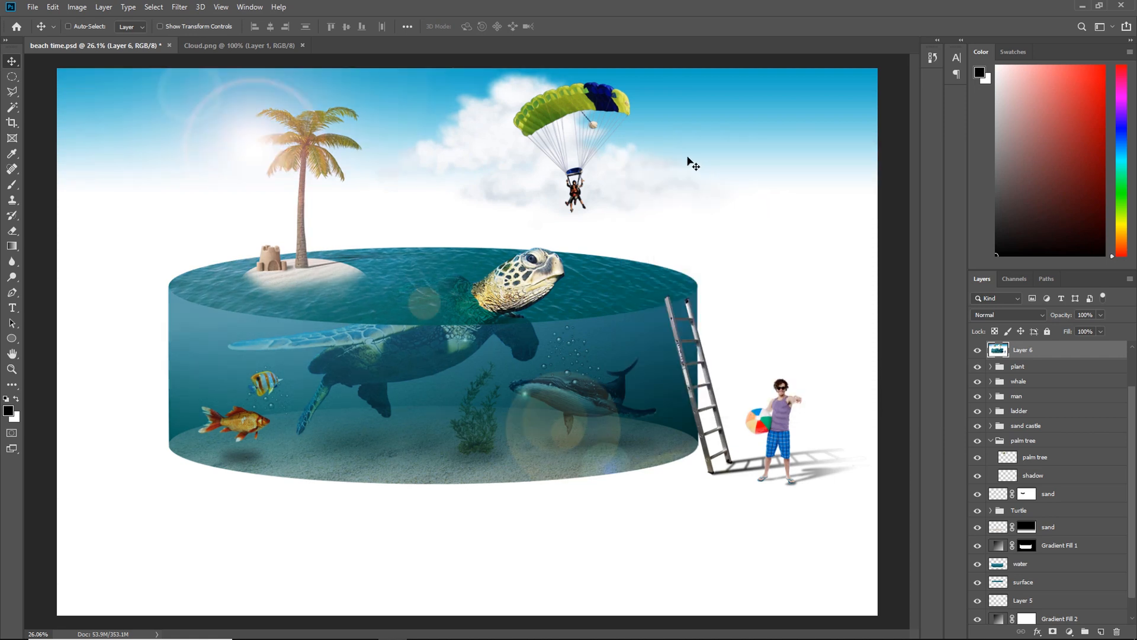
Bring the blue stroke from watercolor stroke.png into beach time.psd below the water cylinder and enlarge it proportionally
{"action": "left_click", "coordinate": [34, 7]}
{"action": "left_click", "coordinate": [53, 32]}
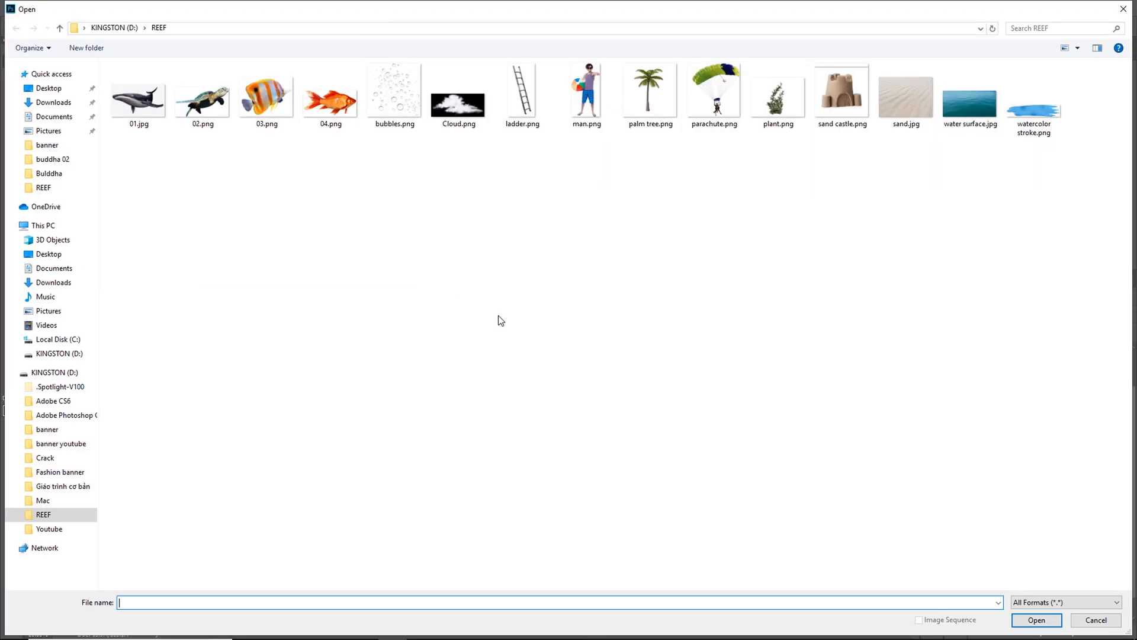
{"action": "double_click", "coordinate": [1033, 106]}
{"action": "mouse_move", "coordinate": [609, 355]}
{"action": "left_mouse_down"}
{"action": "mouse_move", "coordinate": [116, 47]}
{"action": "mouse_move", "coordinate": [477, 574]}
{"action": "mouse_move", "coordinate": [482, 539]}
{"action": "mouse_move", "coordinate": [461, 539]}
{"action": "left_mouse_up"}
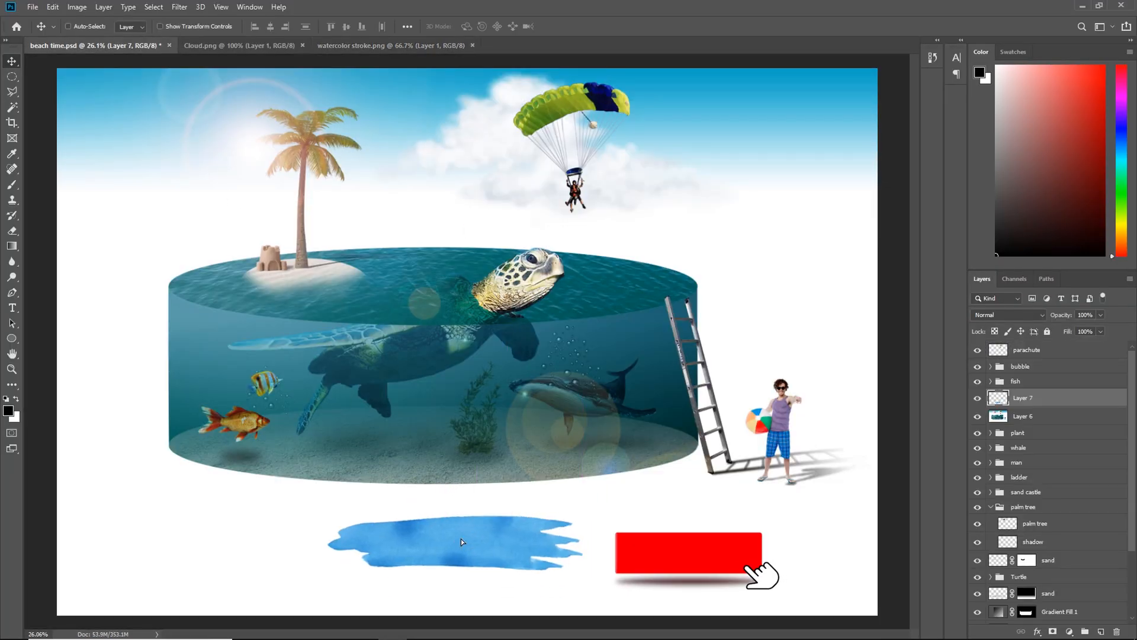
{"action": "key", "text": "ctrl+t"}
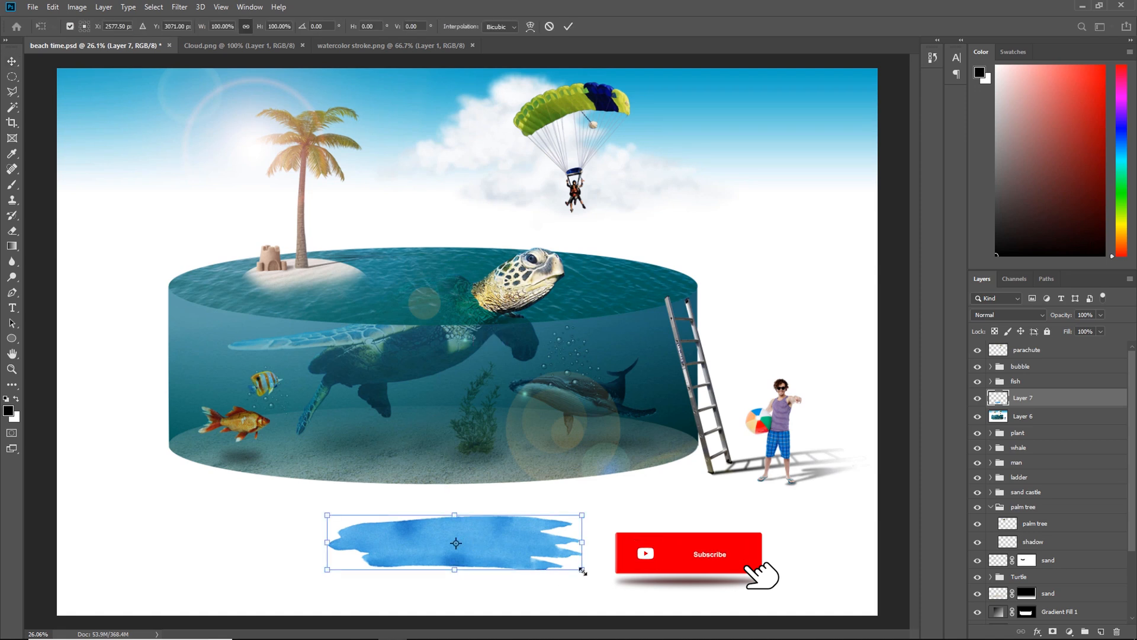
{"action": "mouse_move", "coordinate": [582, 572]}
{"action": "left_mouse_down"}
{"action": "mouse_move", "coordinate": [674, 613]}
{"action": "mouse_move", "coordinate": [621, 583]}
{"action": "mouse_move", "coordinate": [575, 582]}
{"action": "left_mouse_up"}
{"action": "key", "text": "Return"}
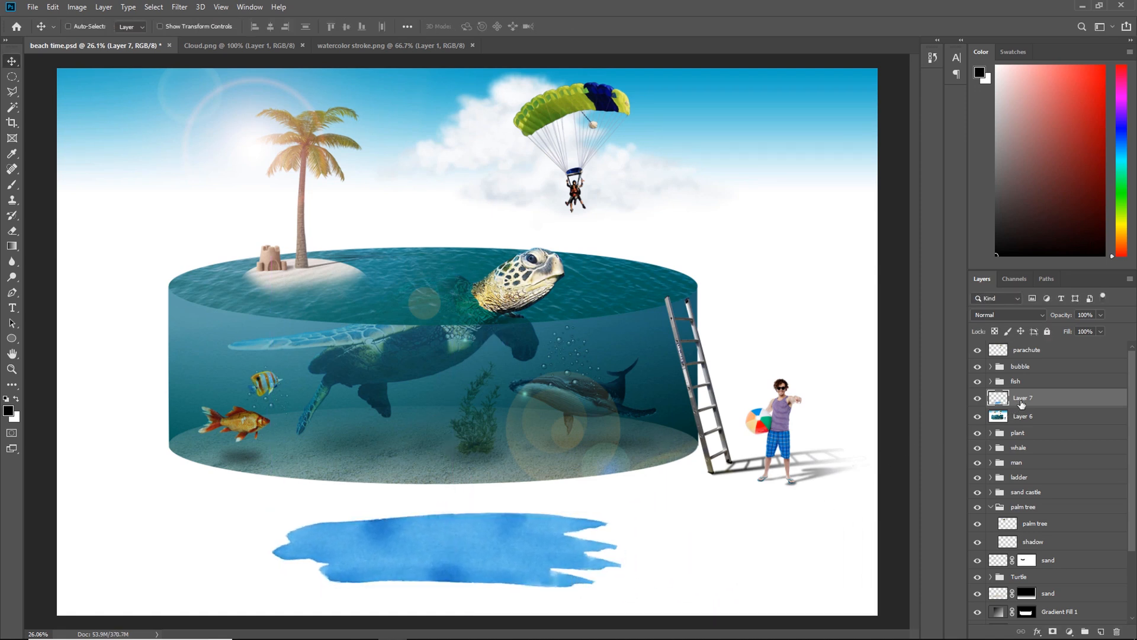
Add the 72 pt title "BEACH TIME" and centre it over the blue watercolor stroke
{"action": "left_click", "coordinate": [12, 308]}
{"action": "left_click", "coordinate": [382, 553]}
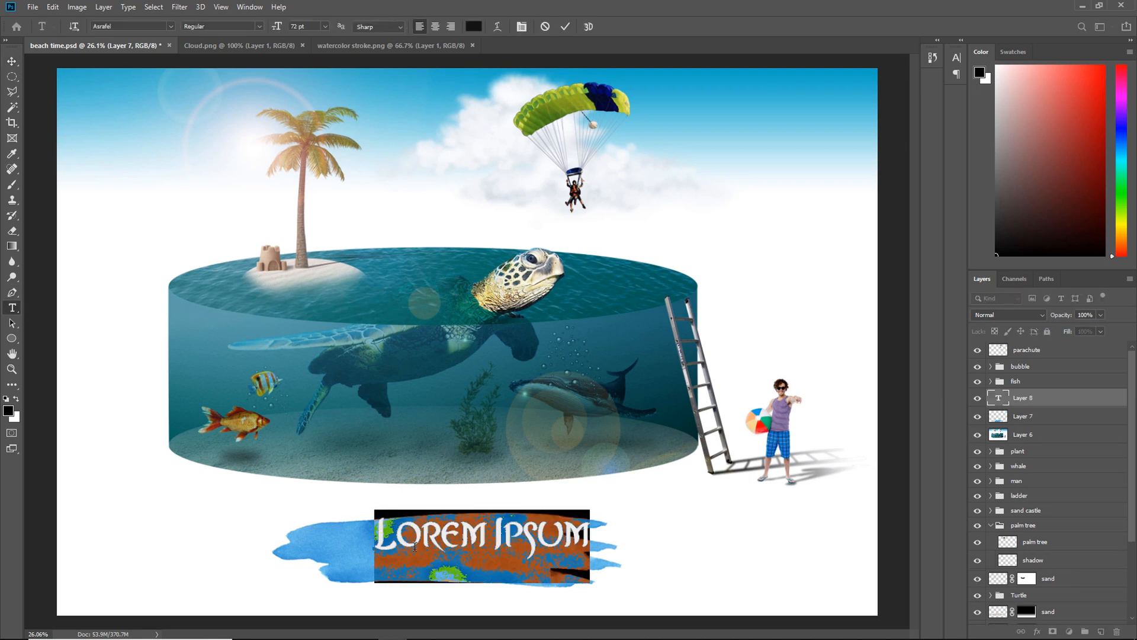
{"action": "type", "text": "BRACH"}
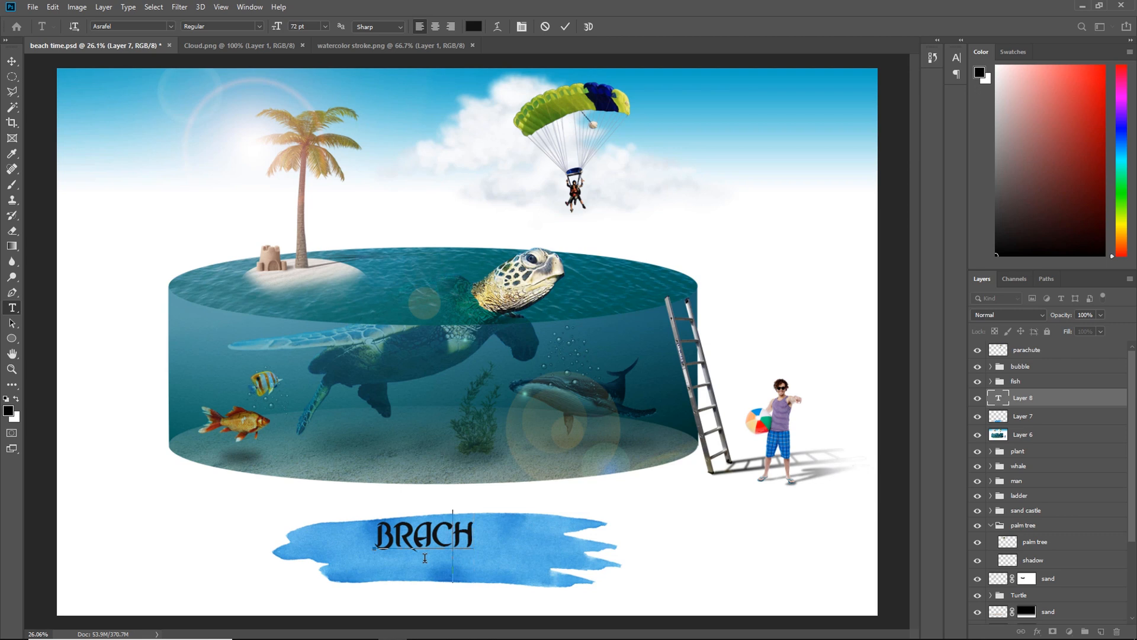
{"action": "key", "text": "BackSpace"}
{"action": "key", "text": "BackSpace"}
{"action": "key", "text": "BackSpace"}
{"action": "key", "text": "BackSpace"}
{"action": "type", "text": "EACH TIME"}
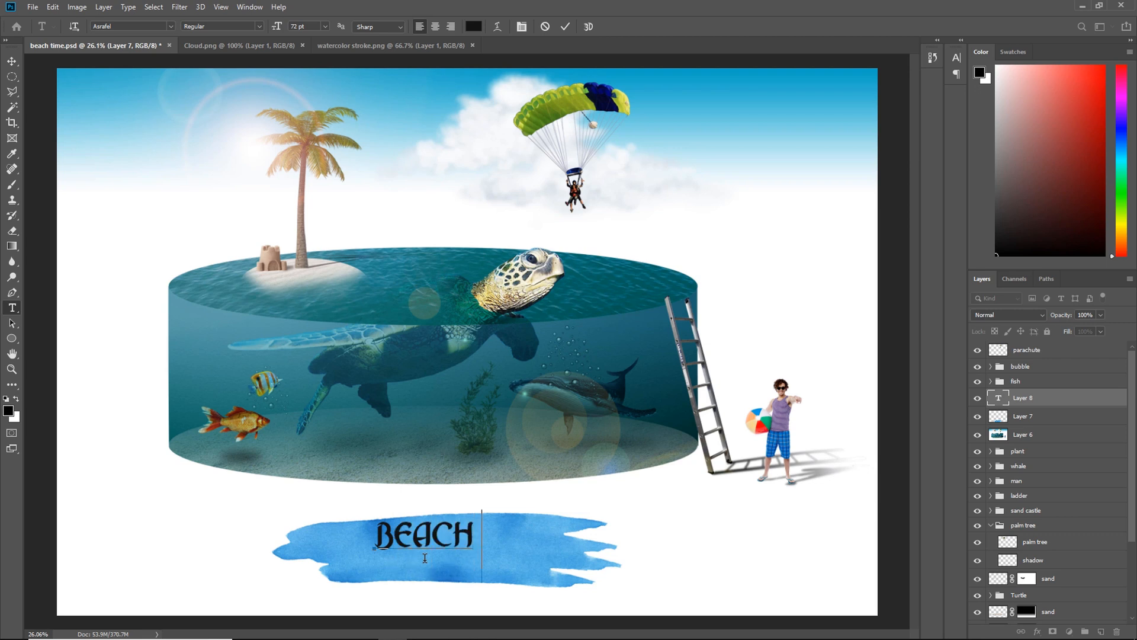
{"action": "left_click", "coordinate": [11, 62]}
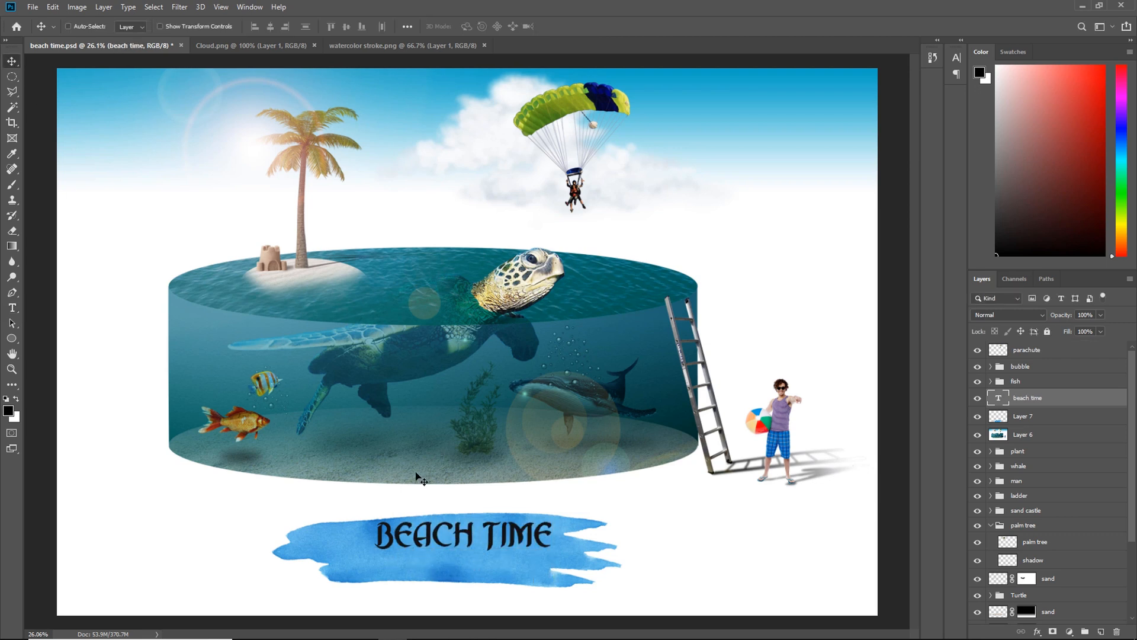
{"action": "left_click_drag", "start_coordinate": [450, 534], "coordinate": [444, 547]}
Change the text color of the BEACH TIME title to white
{"action": "left_click", "coordinate": [12, 308]}
{"action": "double_click", "coordinate": [453, 540]}
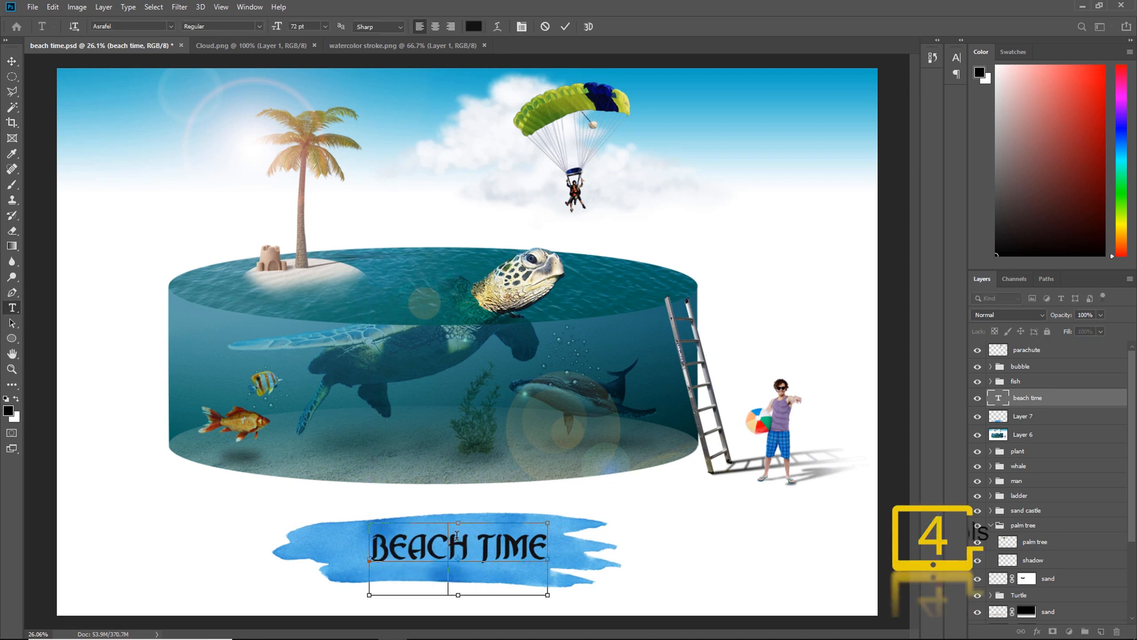
{"action": "left_click", "coordinate": [473, 27]}
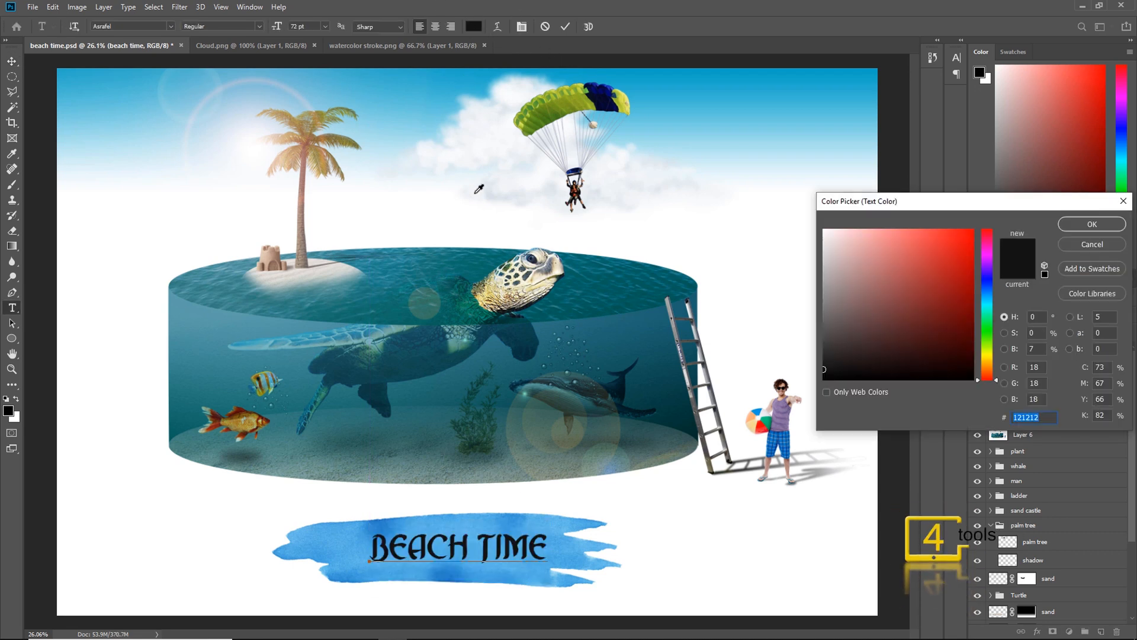
{"action": "left_click_drag", "start_coordinate": [831, 238], "coordinate": [811, 212]}
{"action": "left_click", "coordinate": [1069, 226]}
{"action": "left_click", "coordinate": [12, 62]}
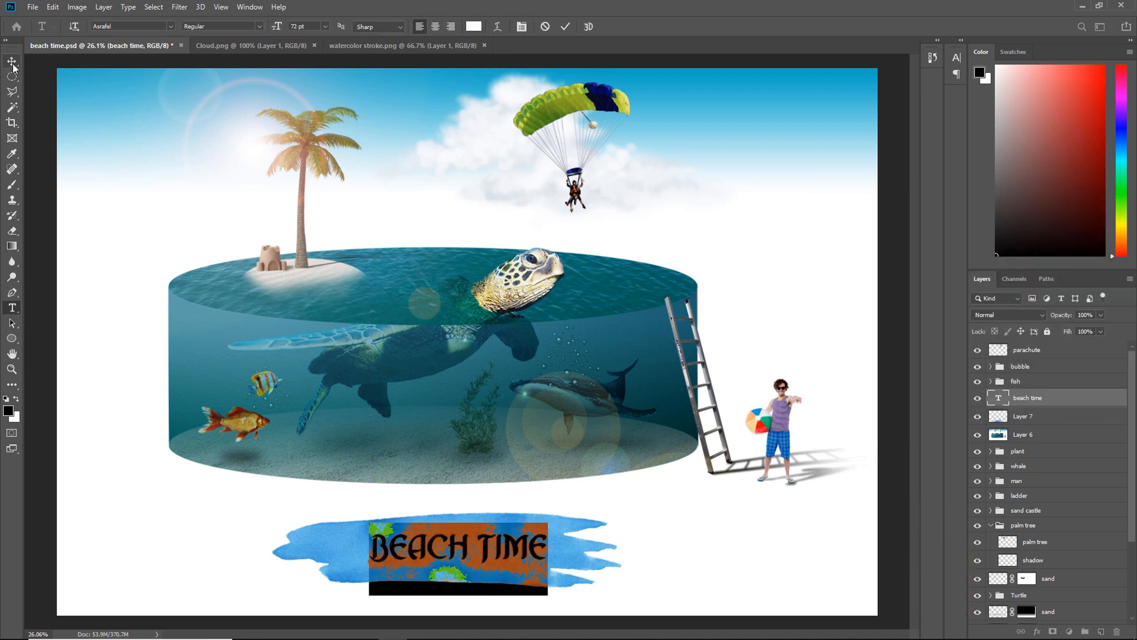
{"action": "scroll", "coordinate": [1044, 503], "scroll_direction": "down", "scroll_amount": 3}
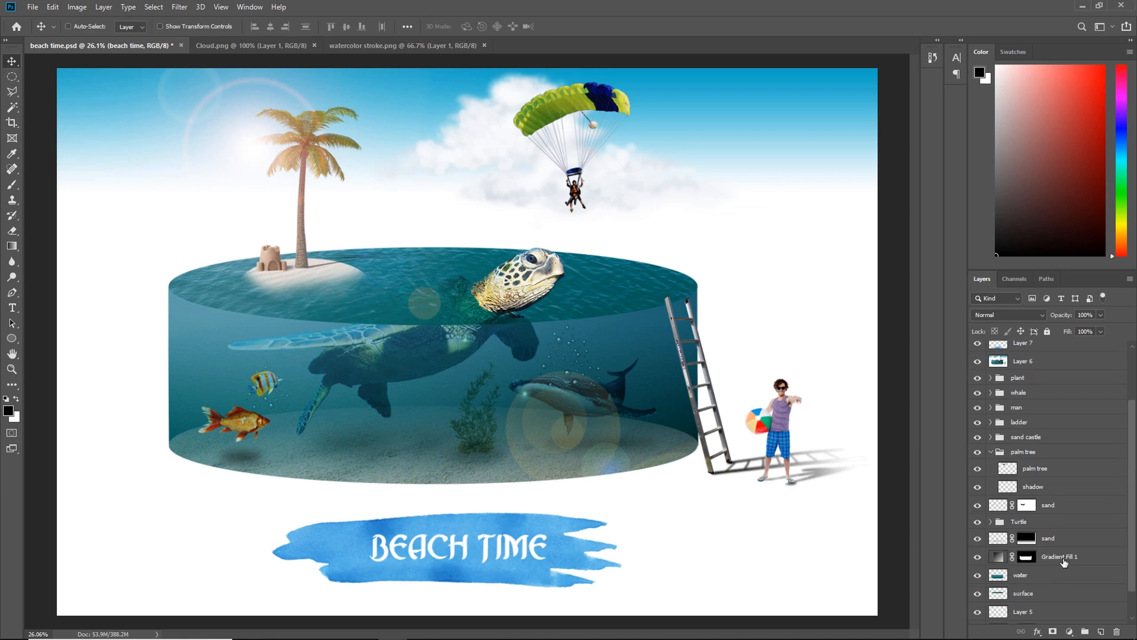